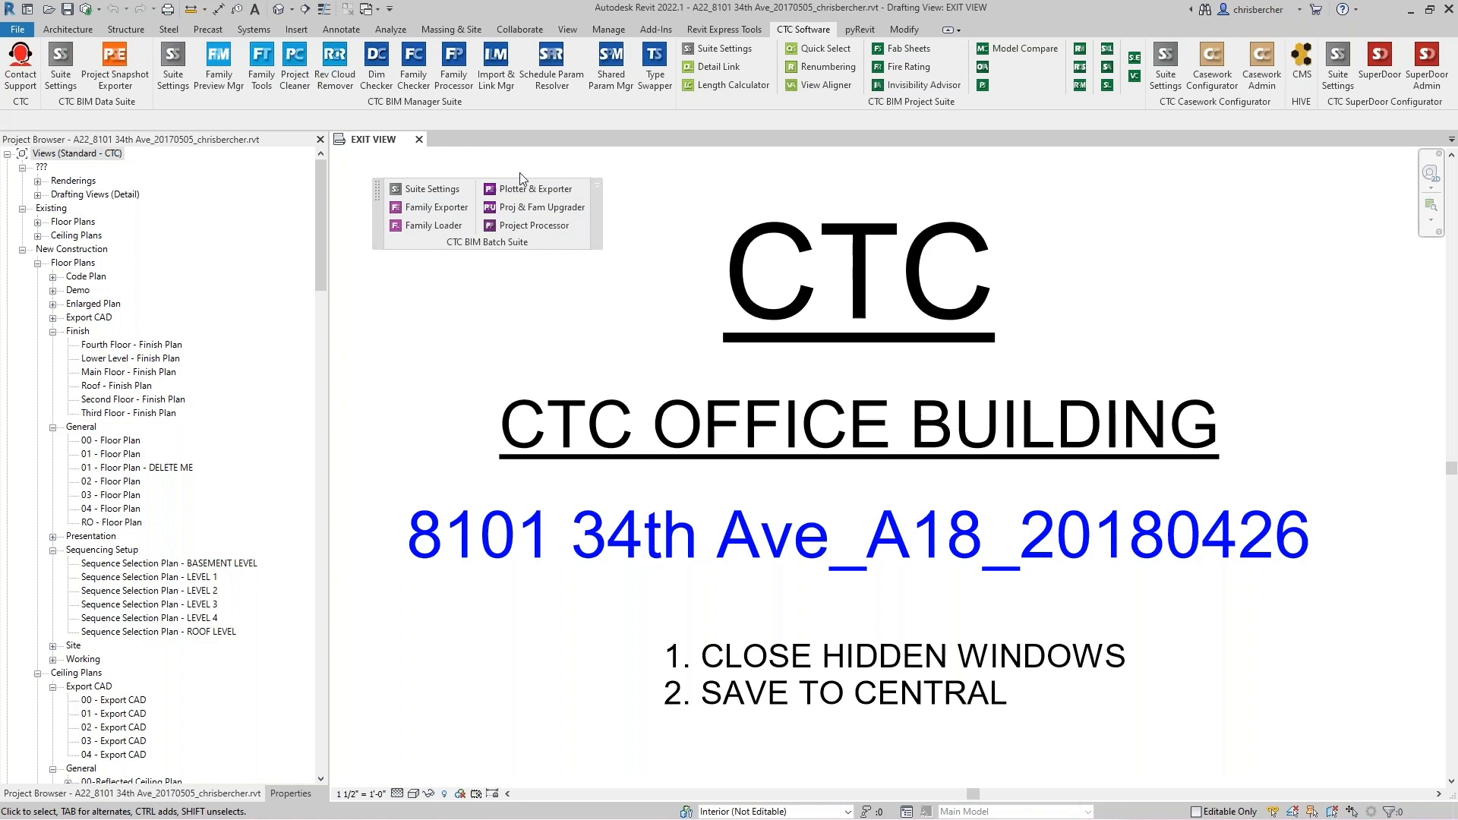
- Launch Plotter and Exporter from the CTC BIM Batch Suite and start a new, empty settings file
left_click(535, 195)
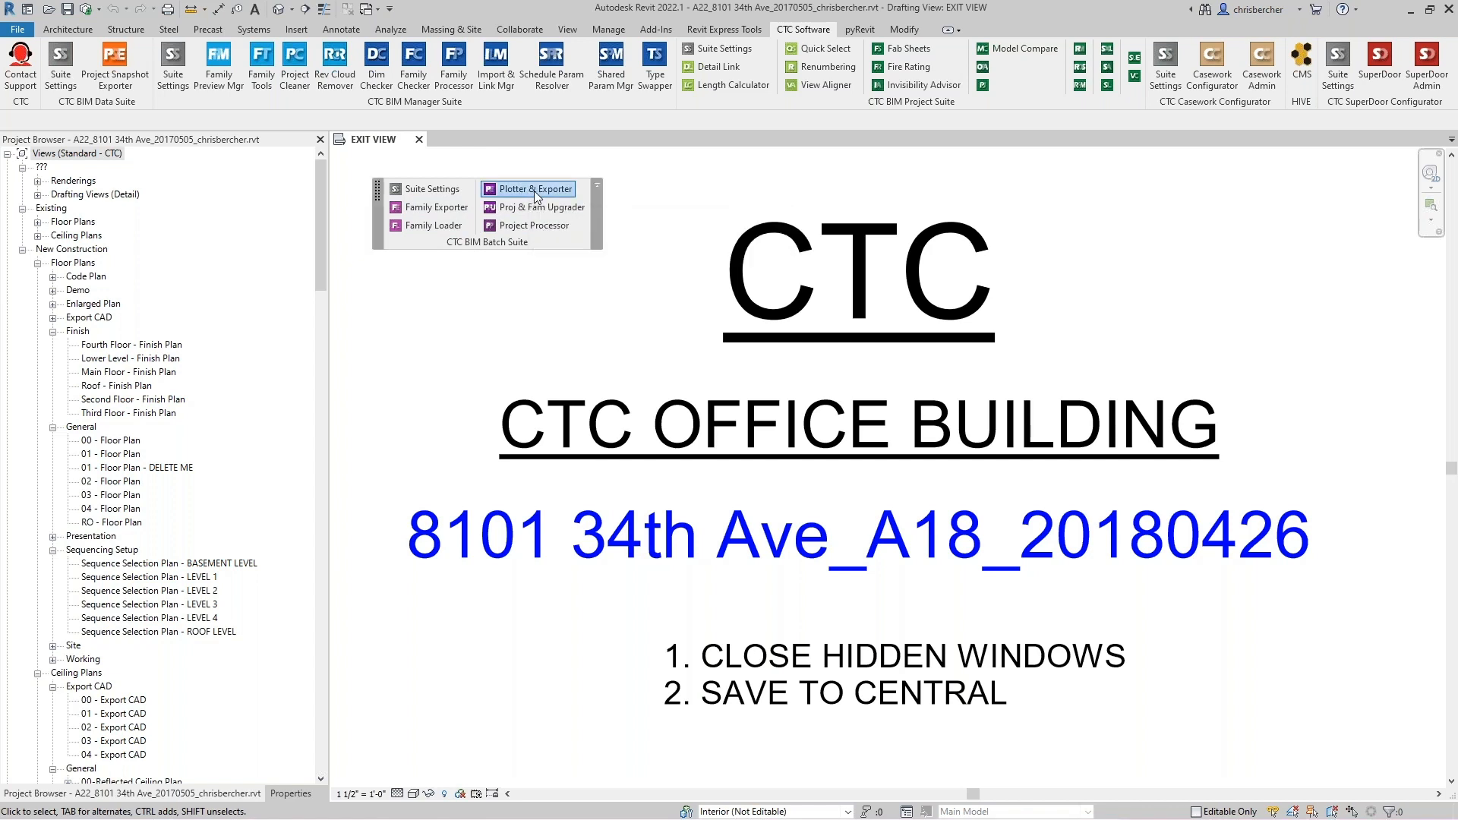
left_click(533, 193)
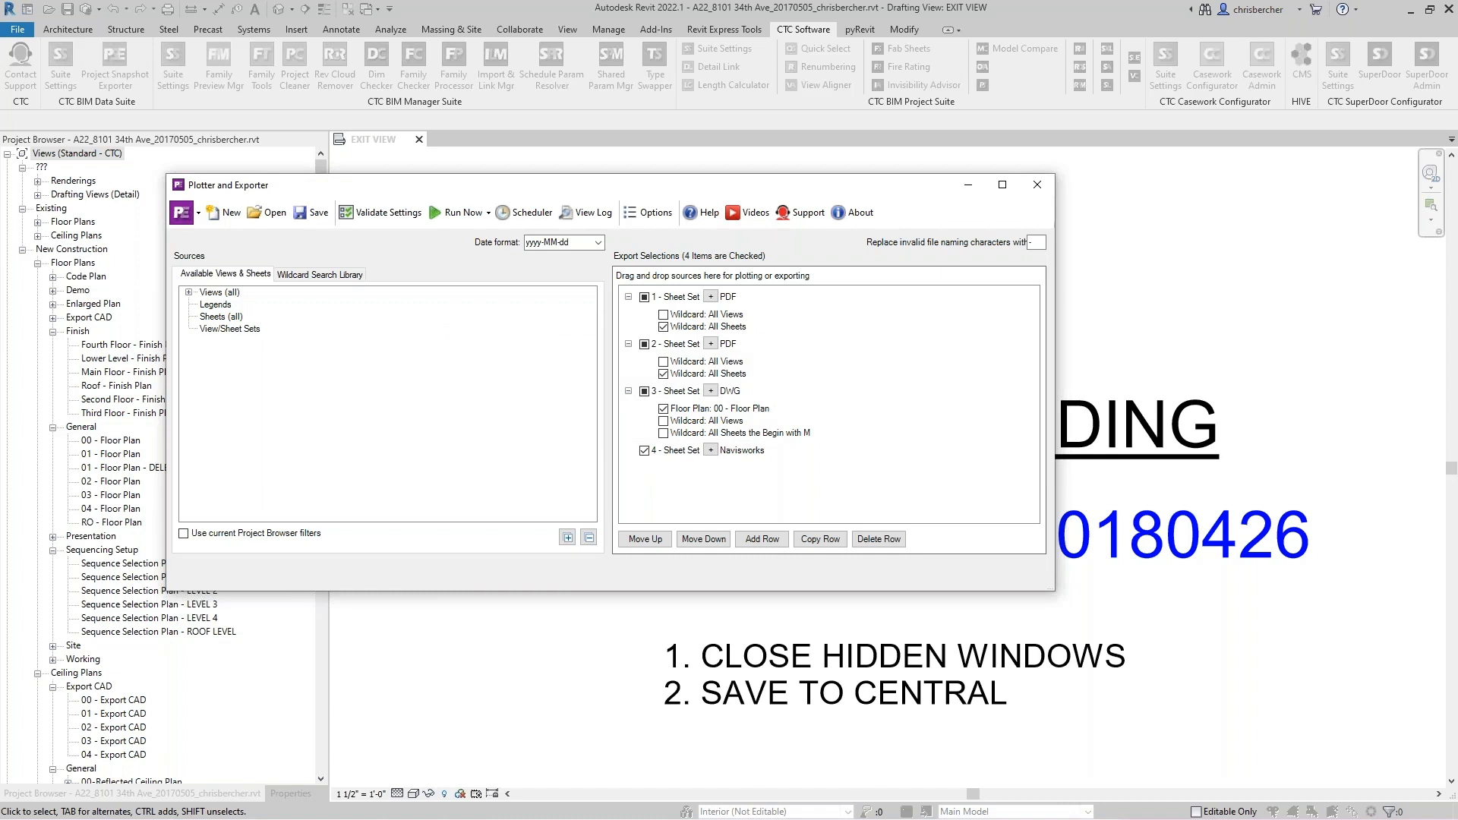
left_click(233, 217)
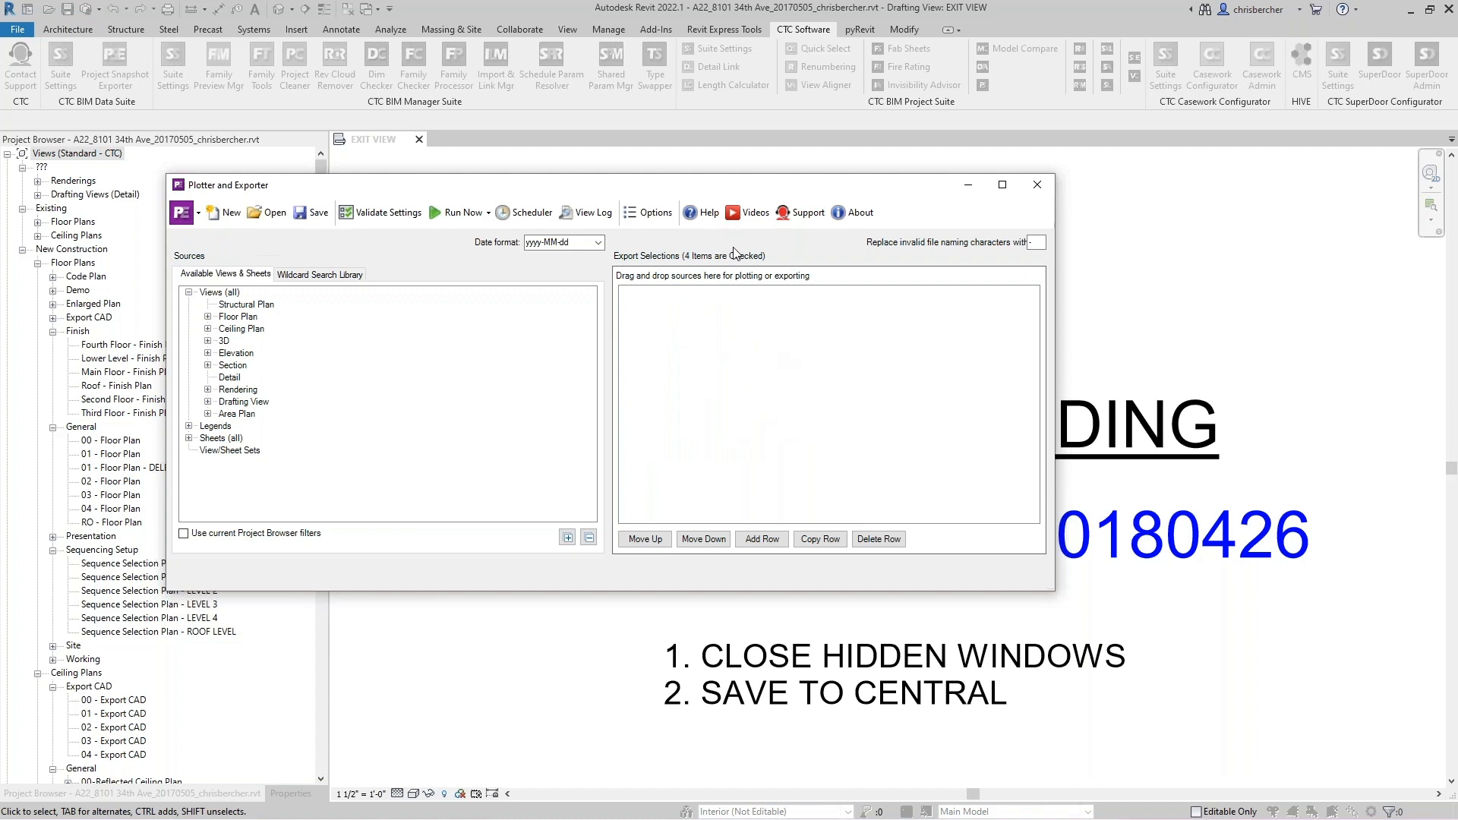
left_click_drag(787, 197, 899, 181)
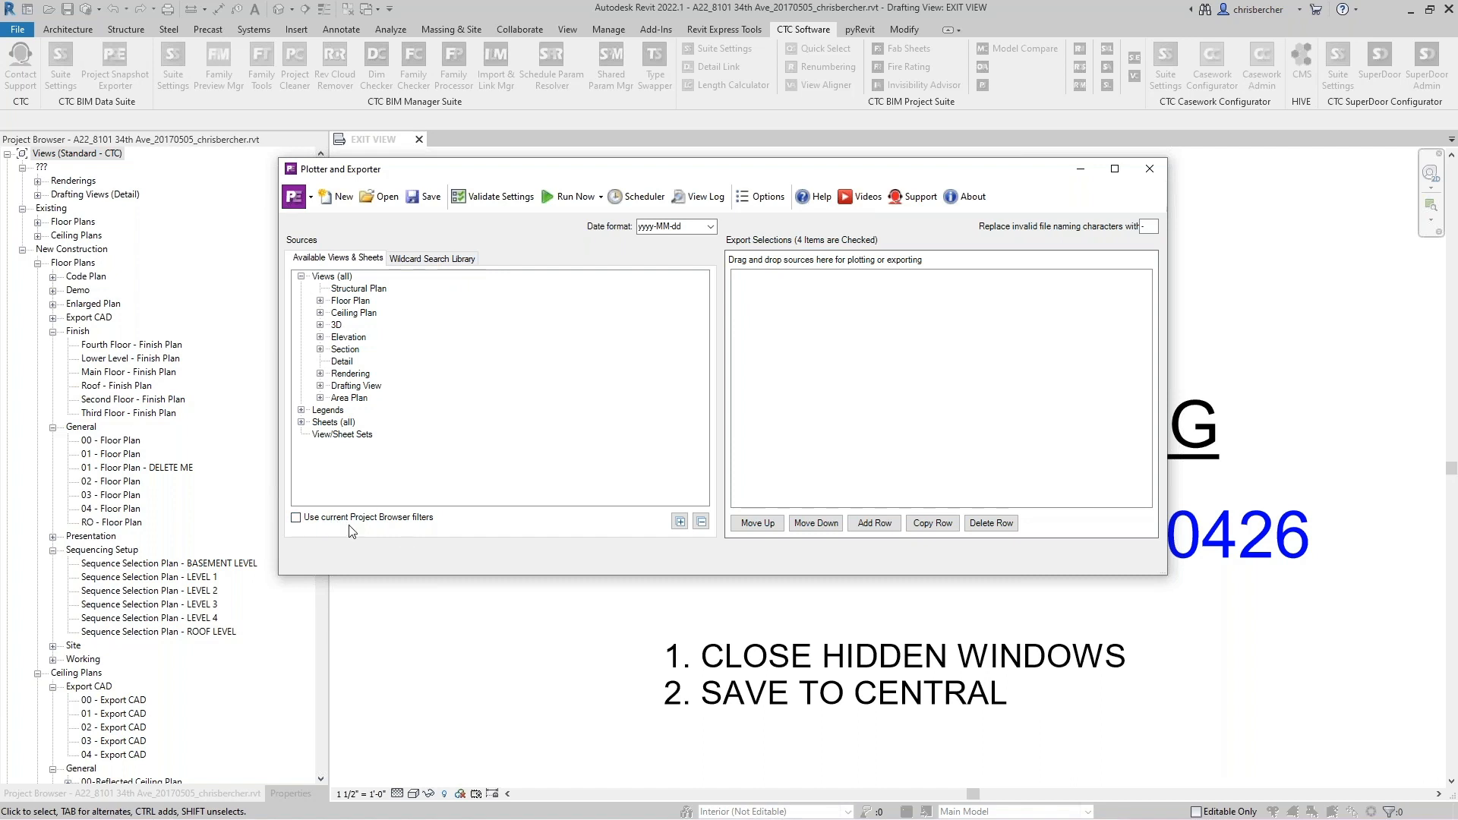
- Explore the sources tree, toggling the Project Browser filter option and expanding the Floor Plan and Sheets nodes
left_click(369, 518)
left_click(355, 518)
left_click(320, 300)
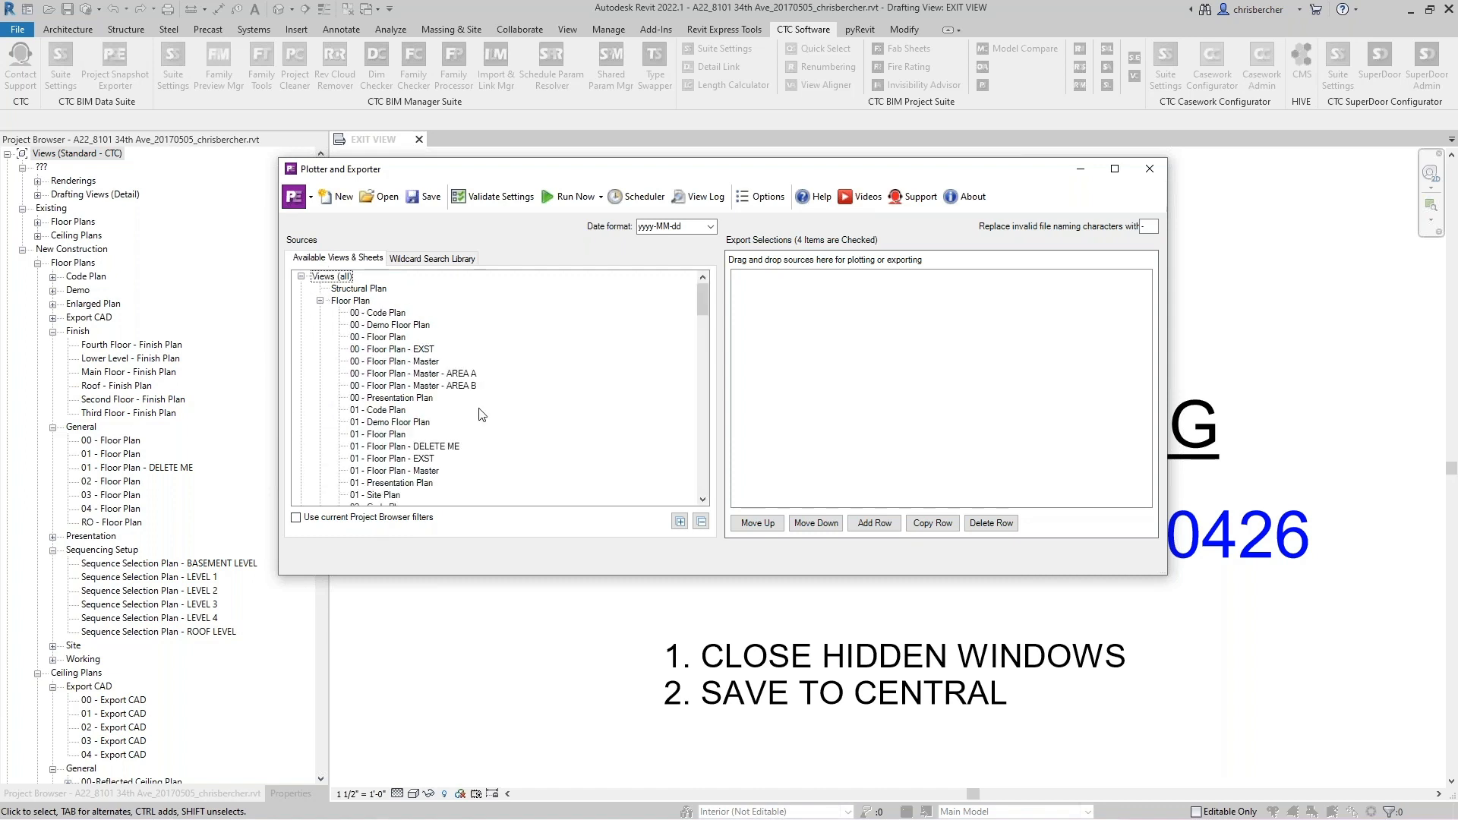
left_click(320, 300)
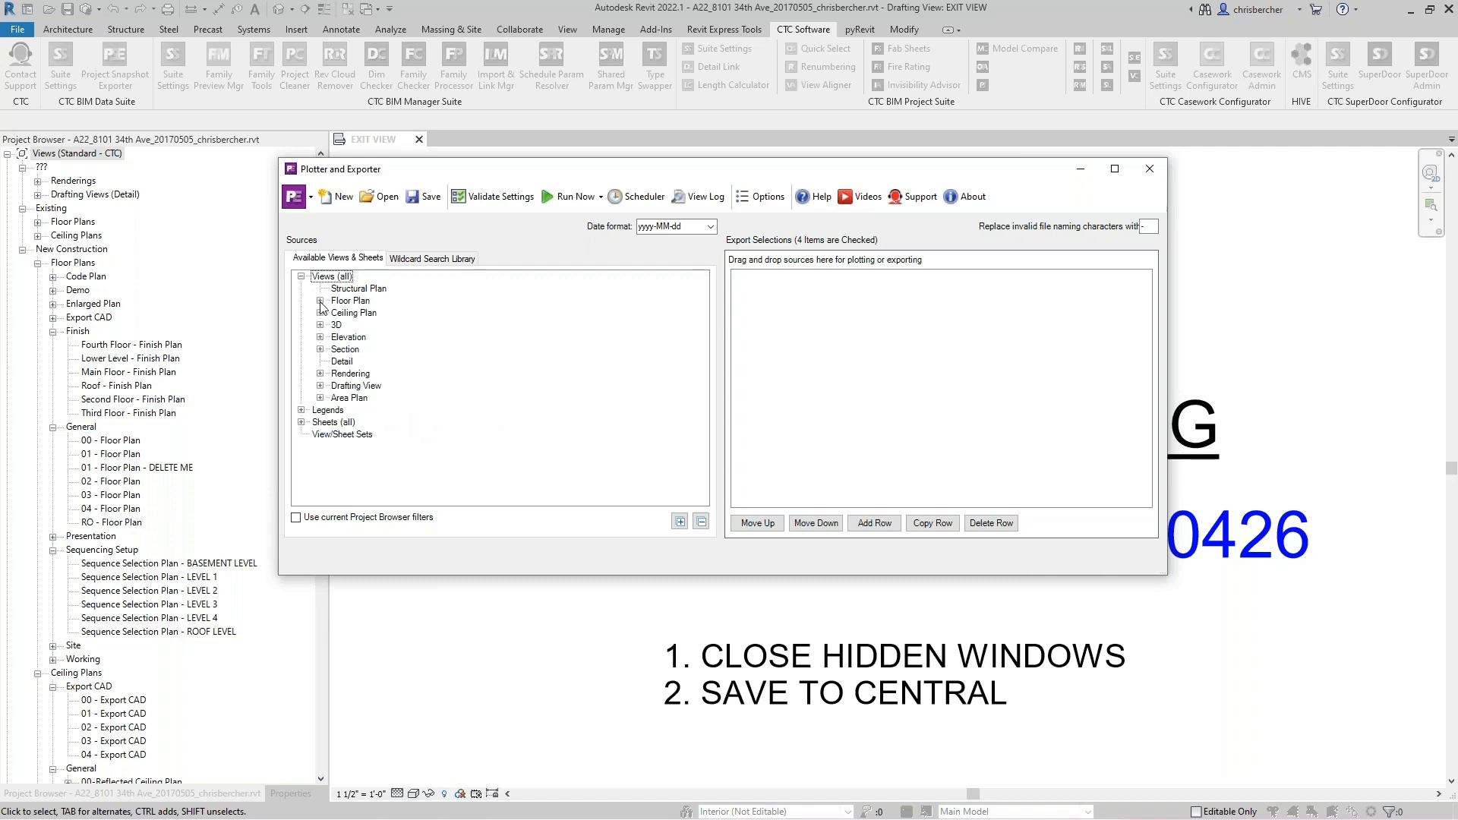
left_click(302, 422)
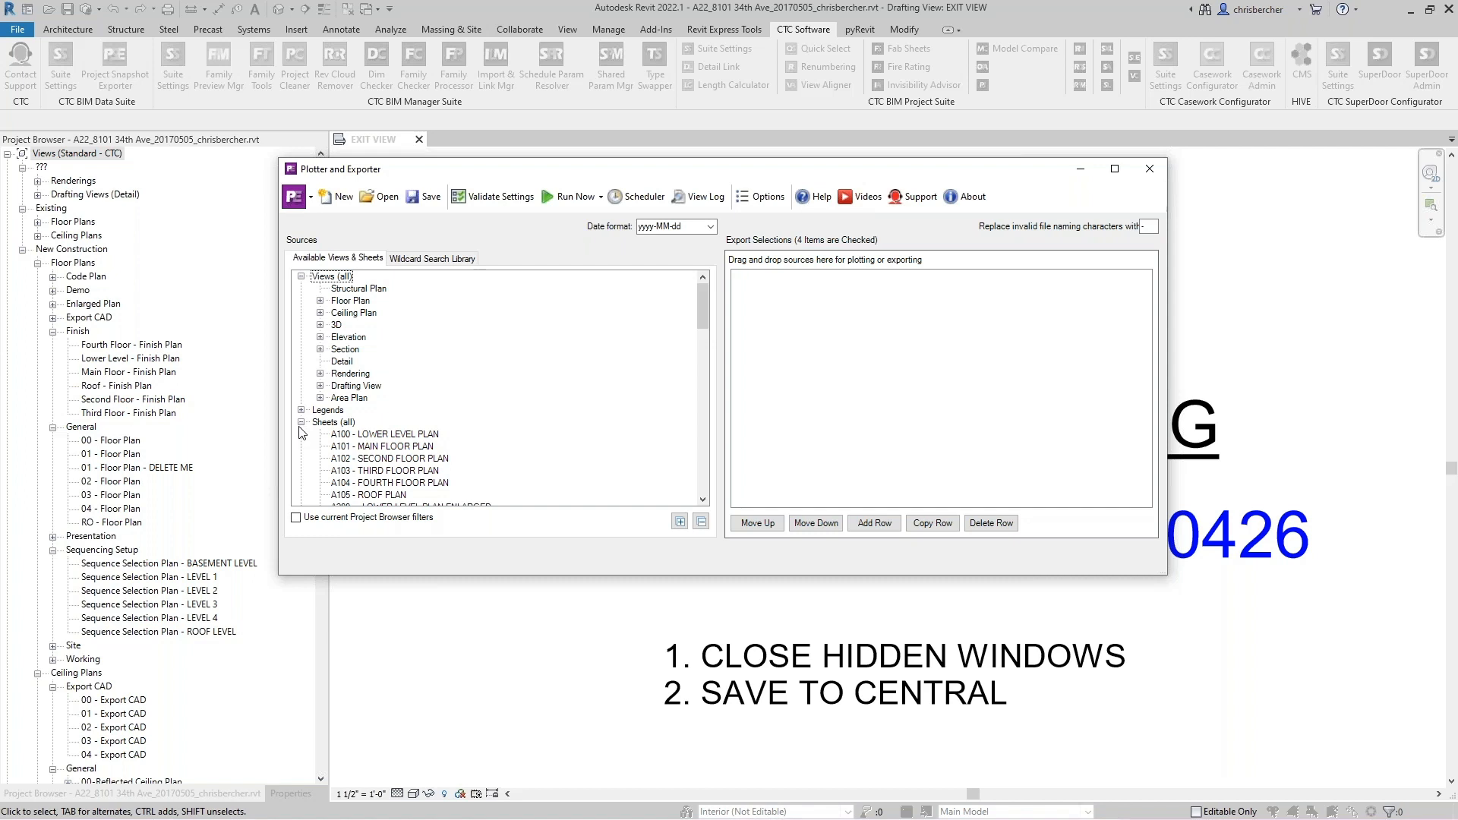
left_click(301, 423)
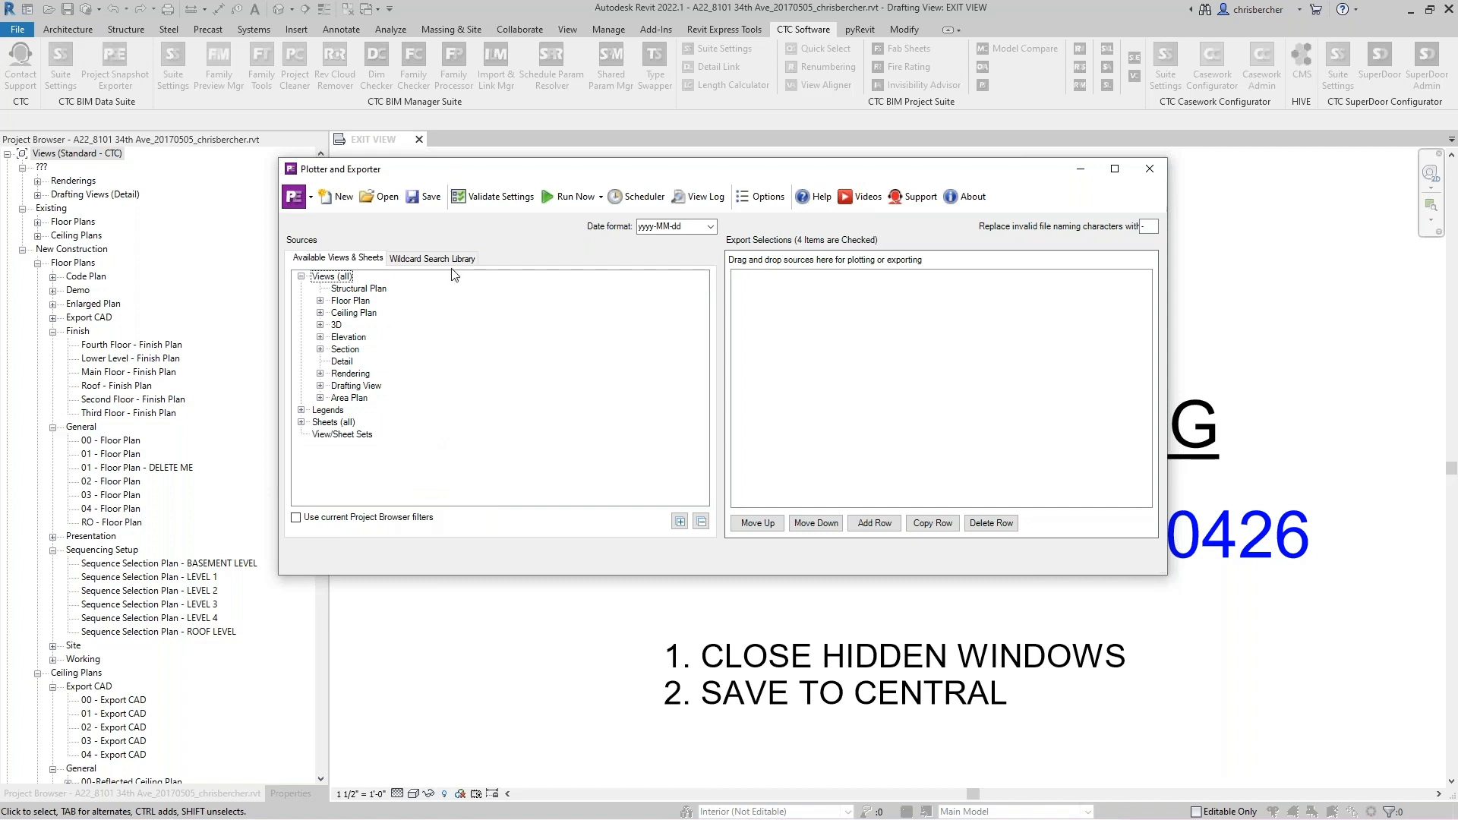
- Select the 'Sheets starting with: A1' entry in the Wildcard Search Library and open the row-type choices
left_click(447, 260)
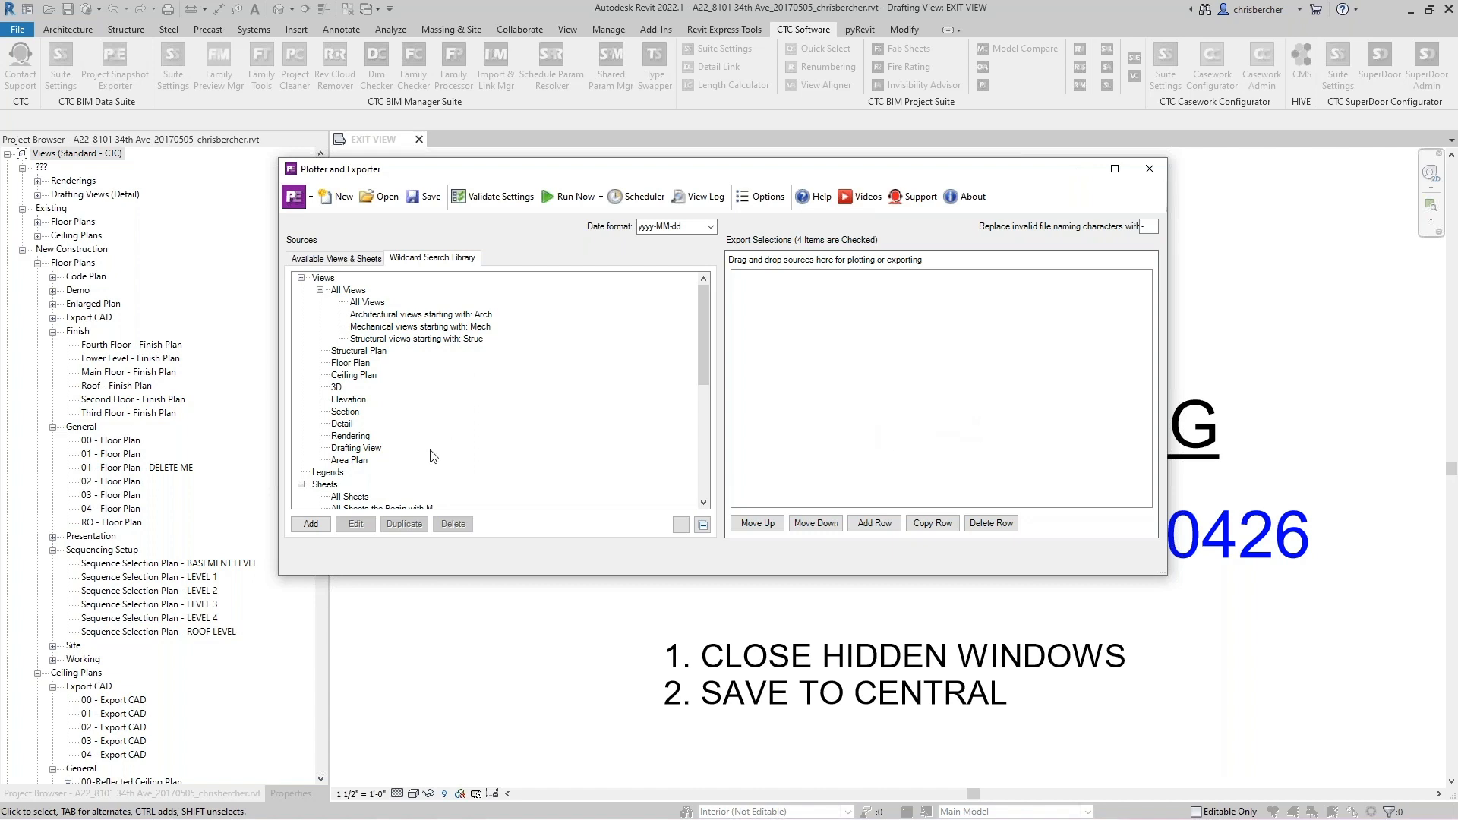
scroll(435, 456, "down", 1)
left_click(406, 496)
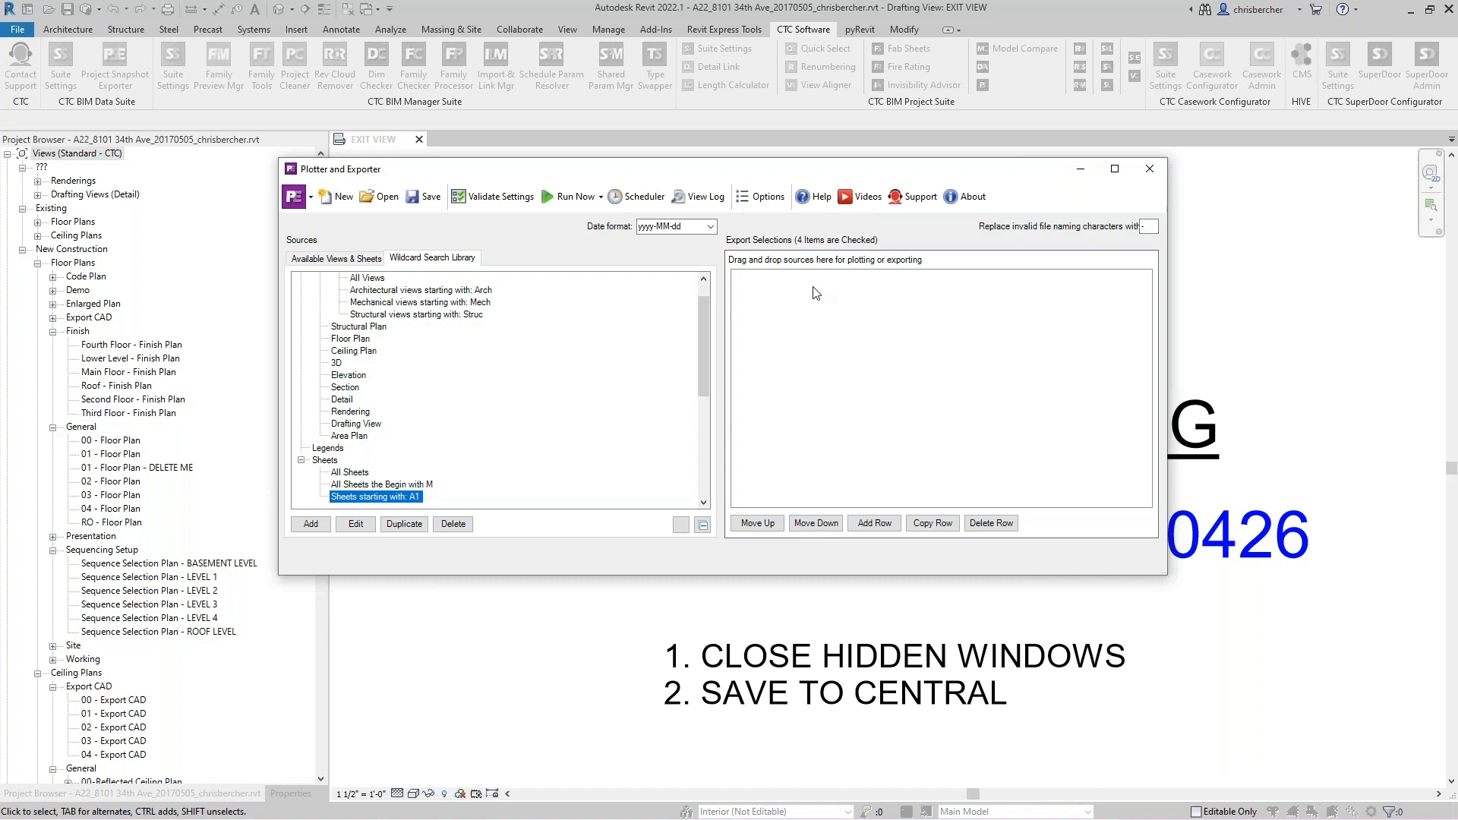
left_click(875, 524)
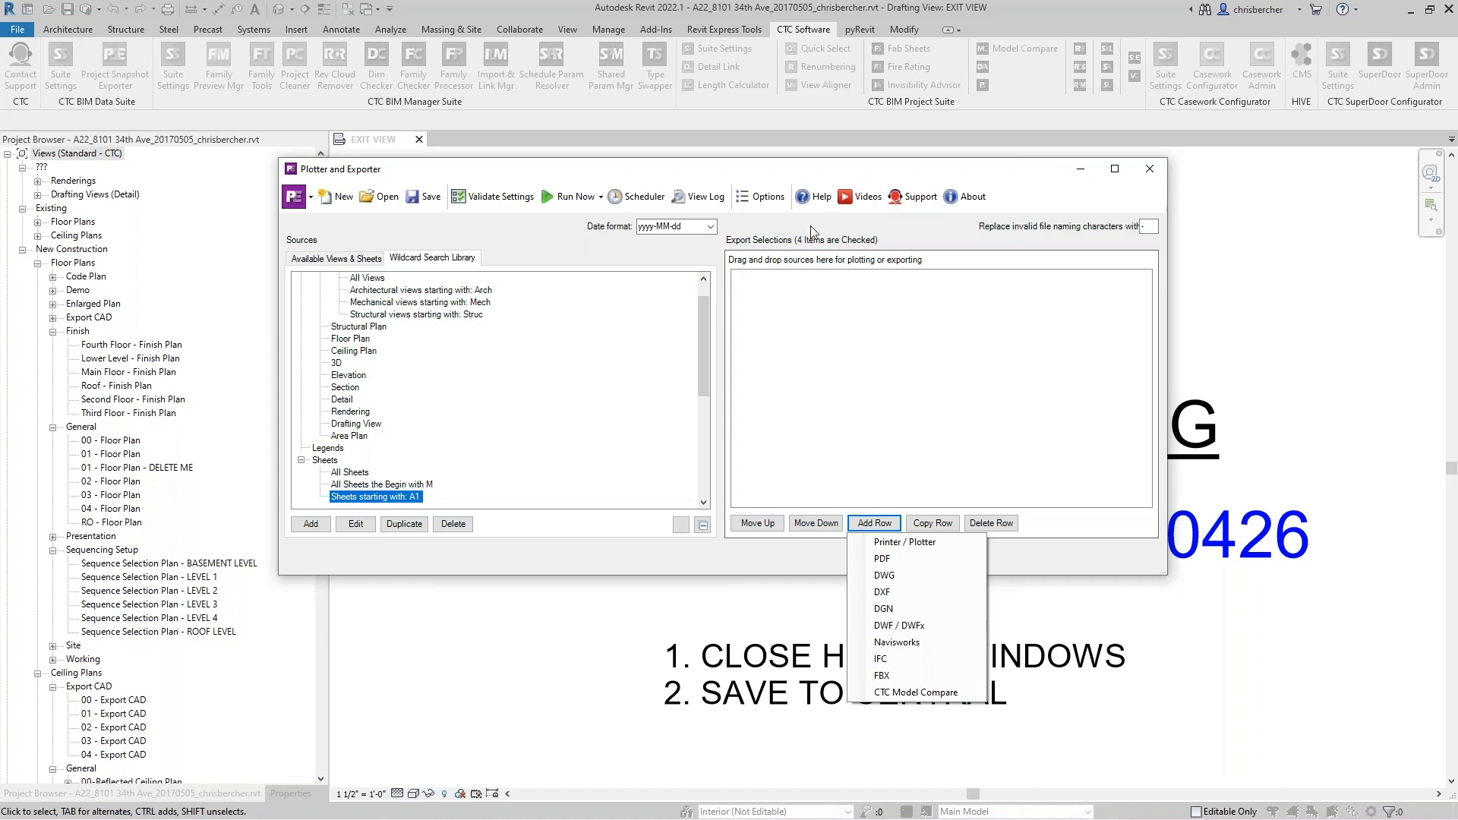
left_click_drag(998, 170, 989, 175)
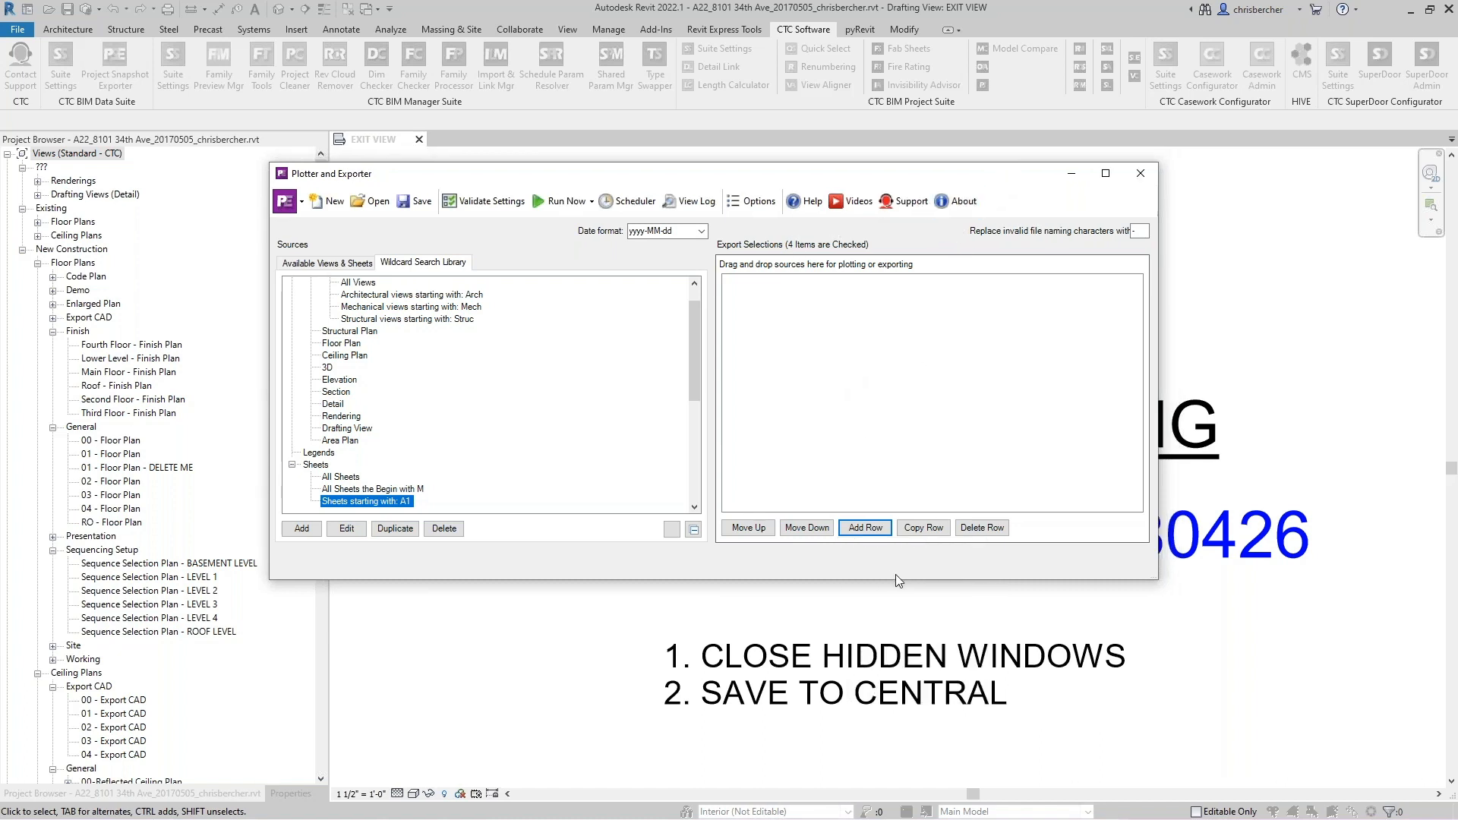
- Add a PDF sheet-set row to the export selections from the Available Views & Sheets sources
left_click(871, 535)
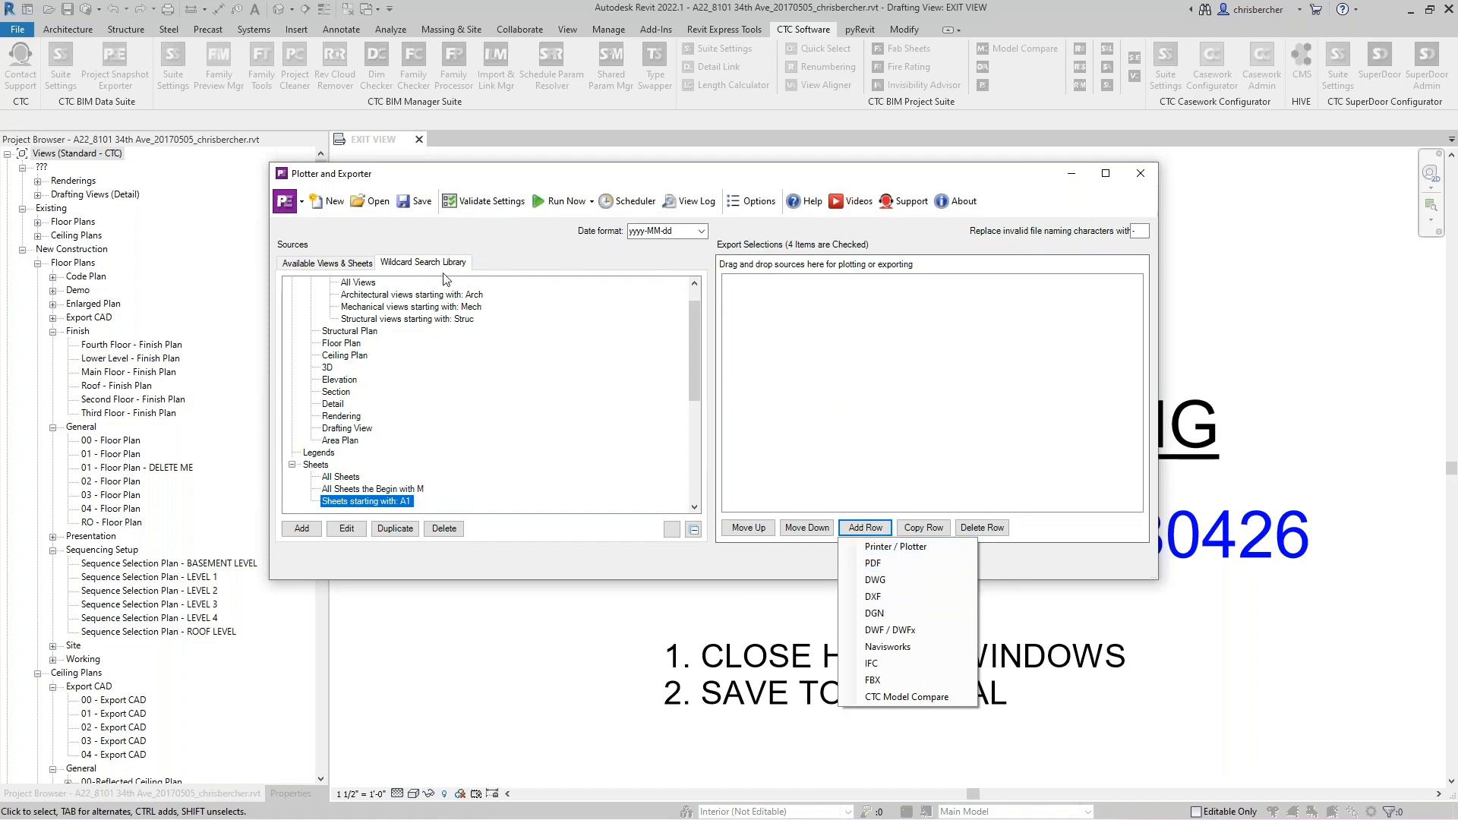
left_click(340, 263)
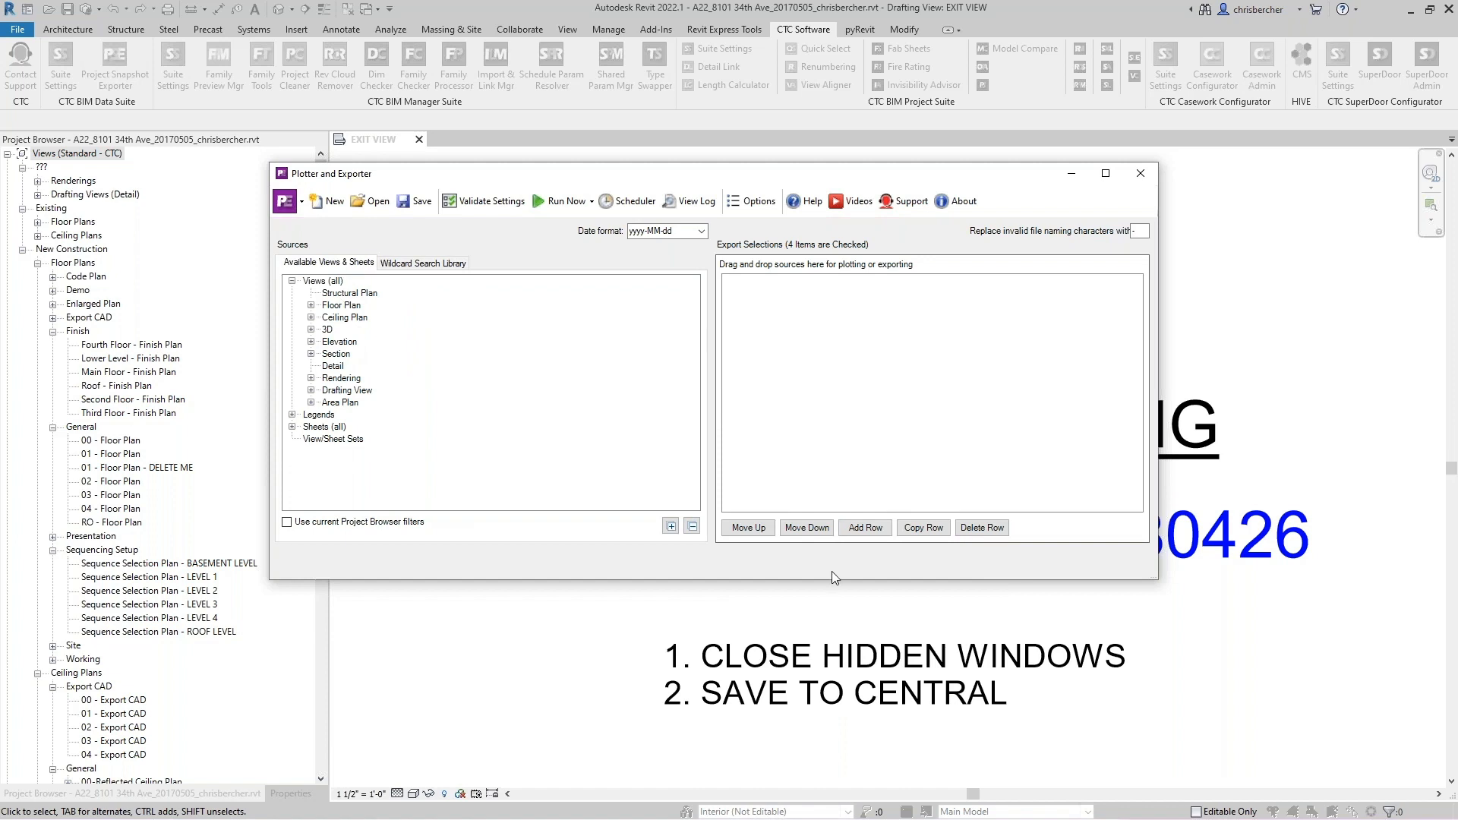
left_click(861, 534)
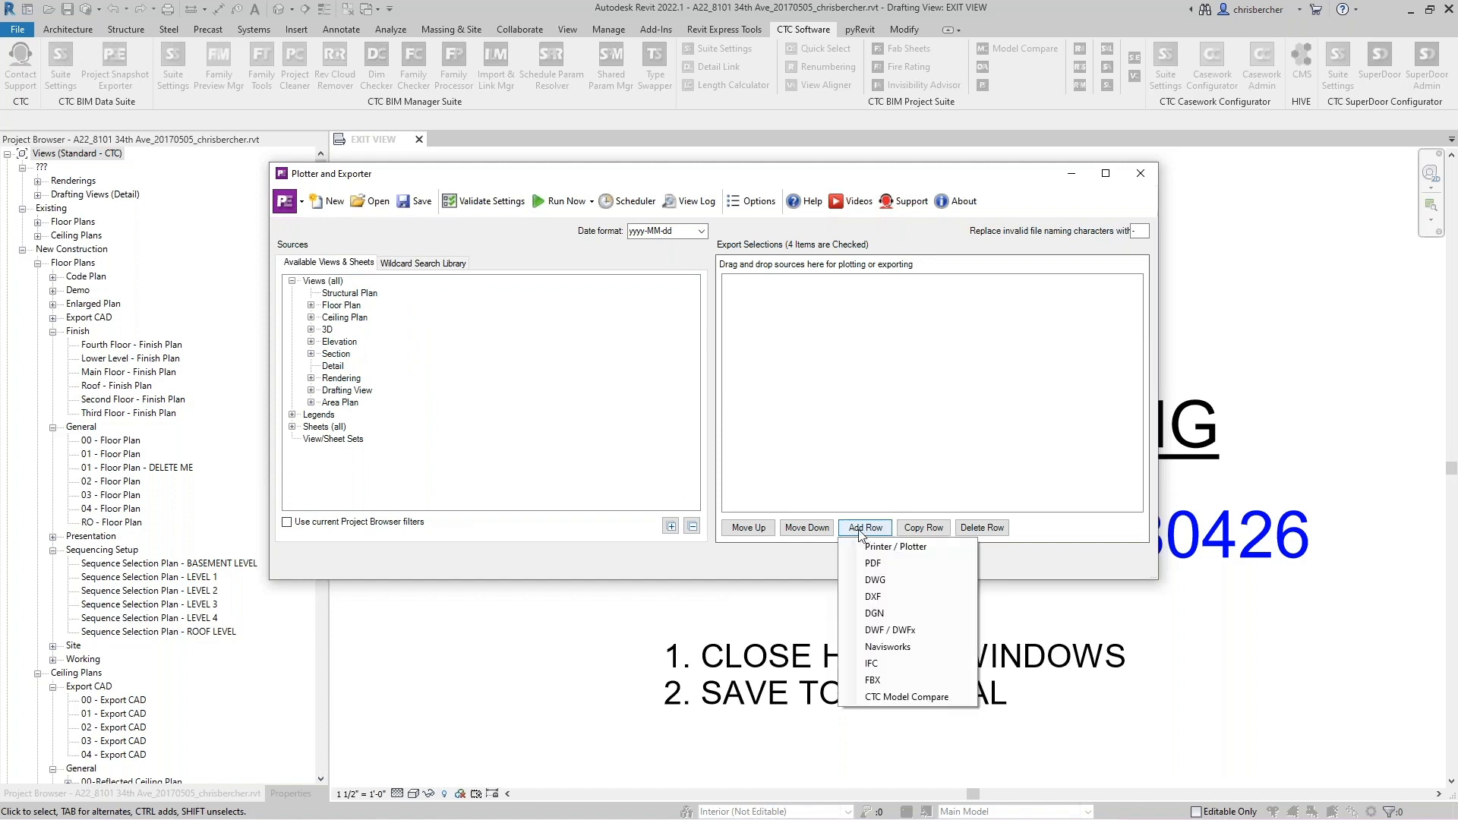
left_click(874, 564)
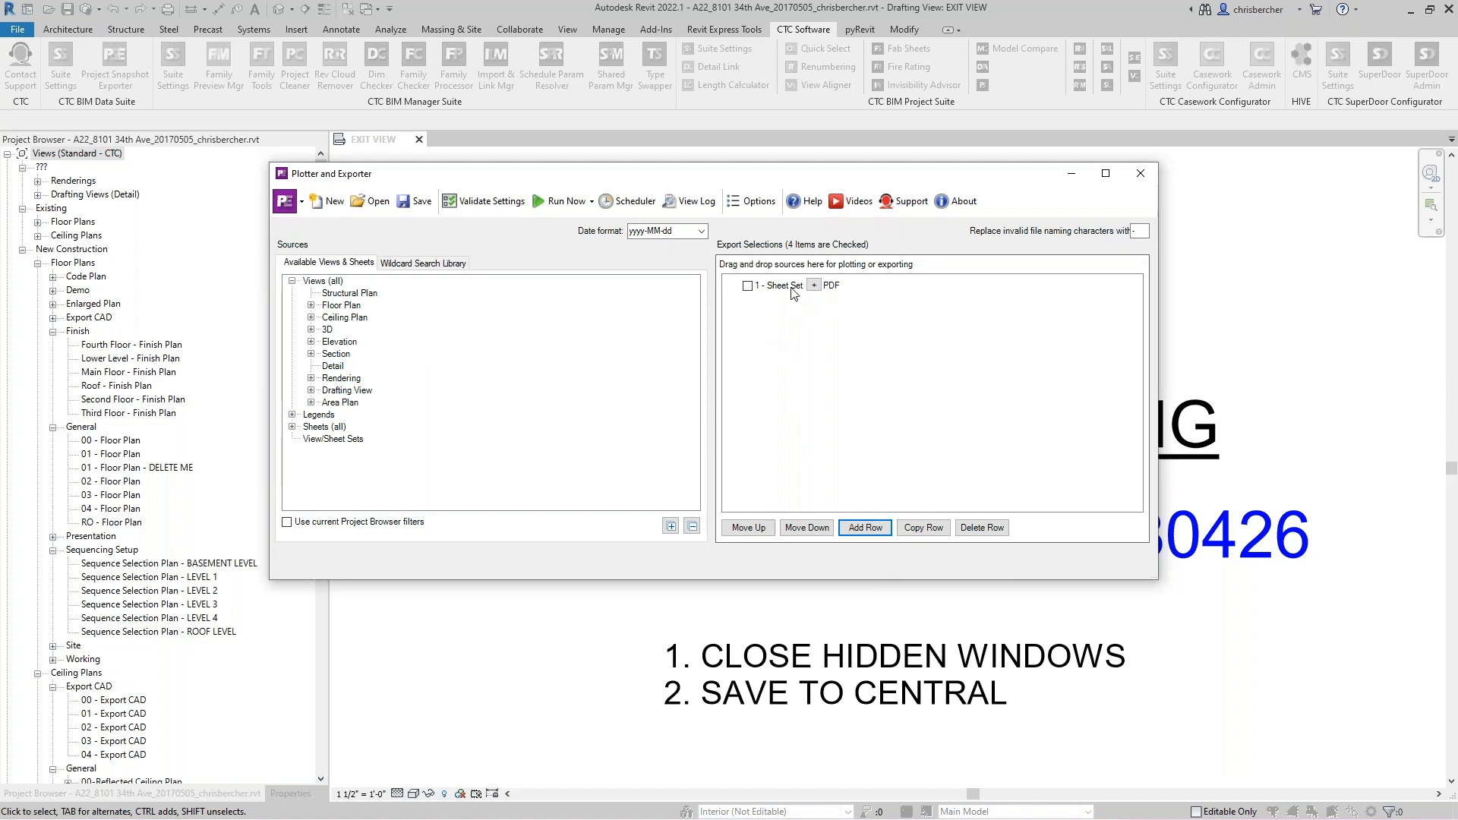
- Open the PDF row's export settings and set the PDF printer name to CTC PDF Writer
left_click(816, 288)
double_click(816, 287)
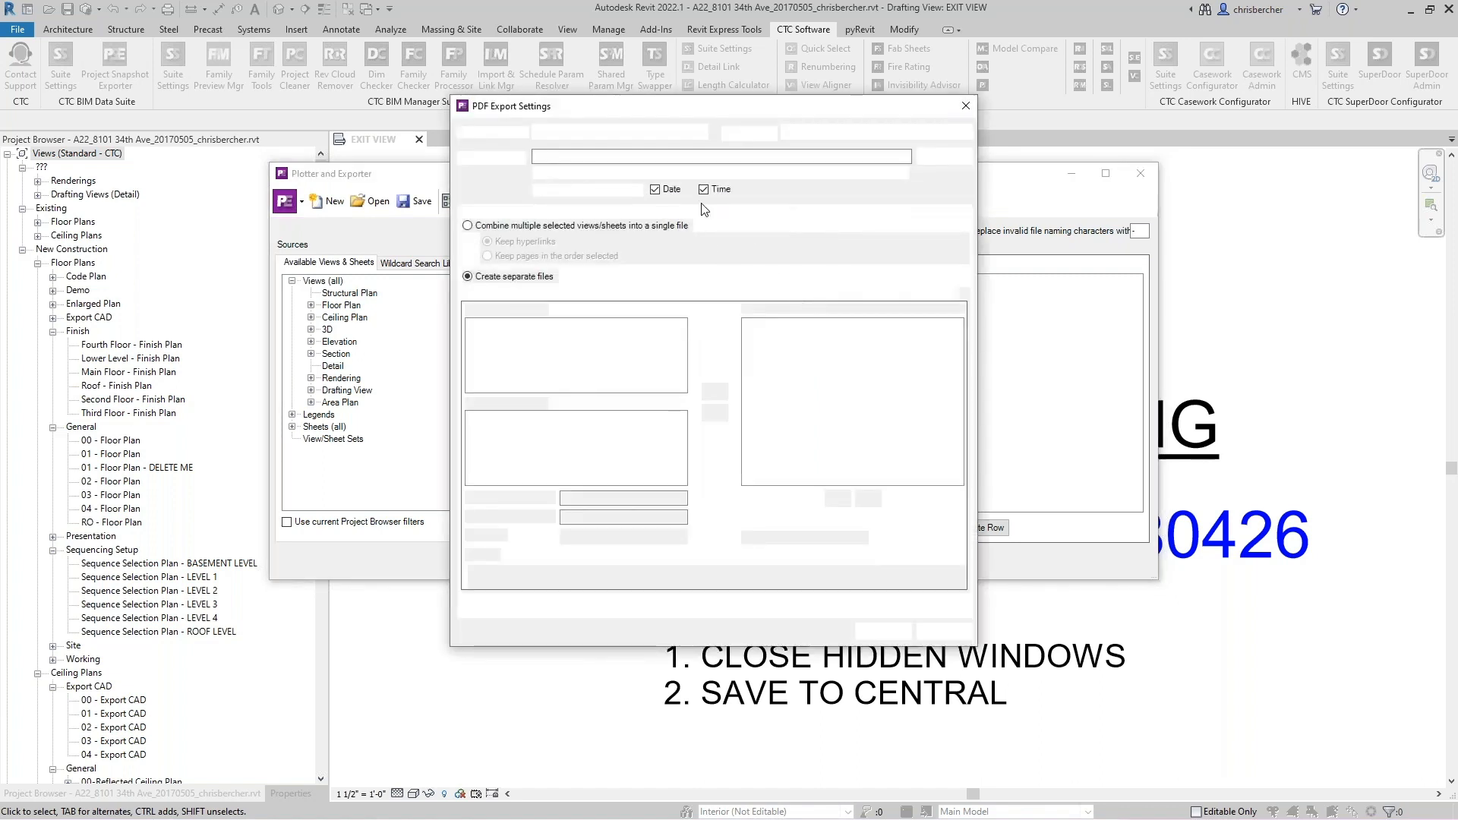
left_click_drag(918, 104, 985, 133)
left_click(770, 160)
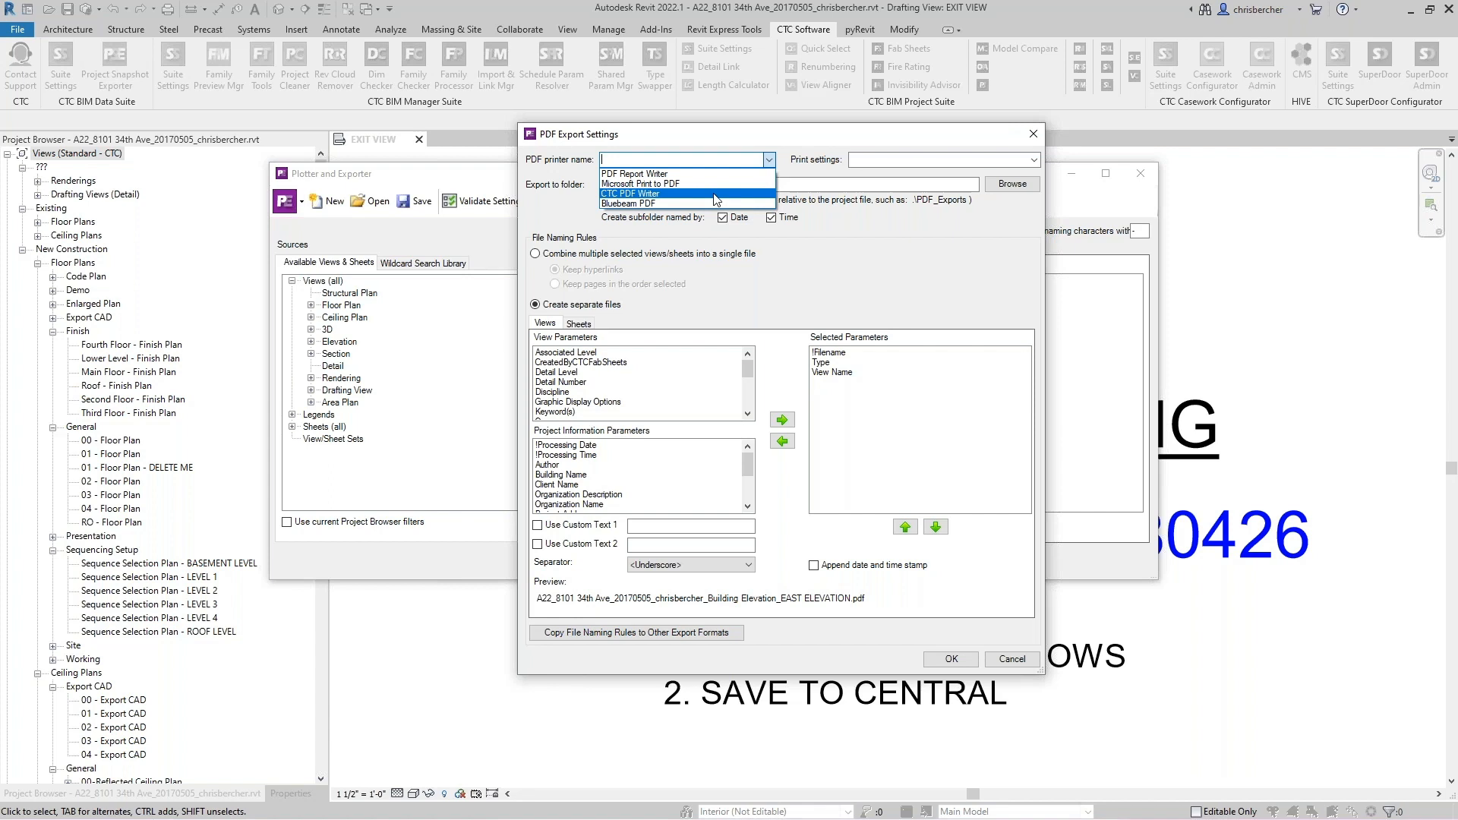
left_click(669, 194)
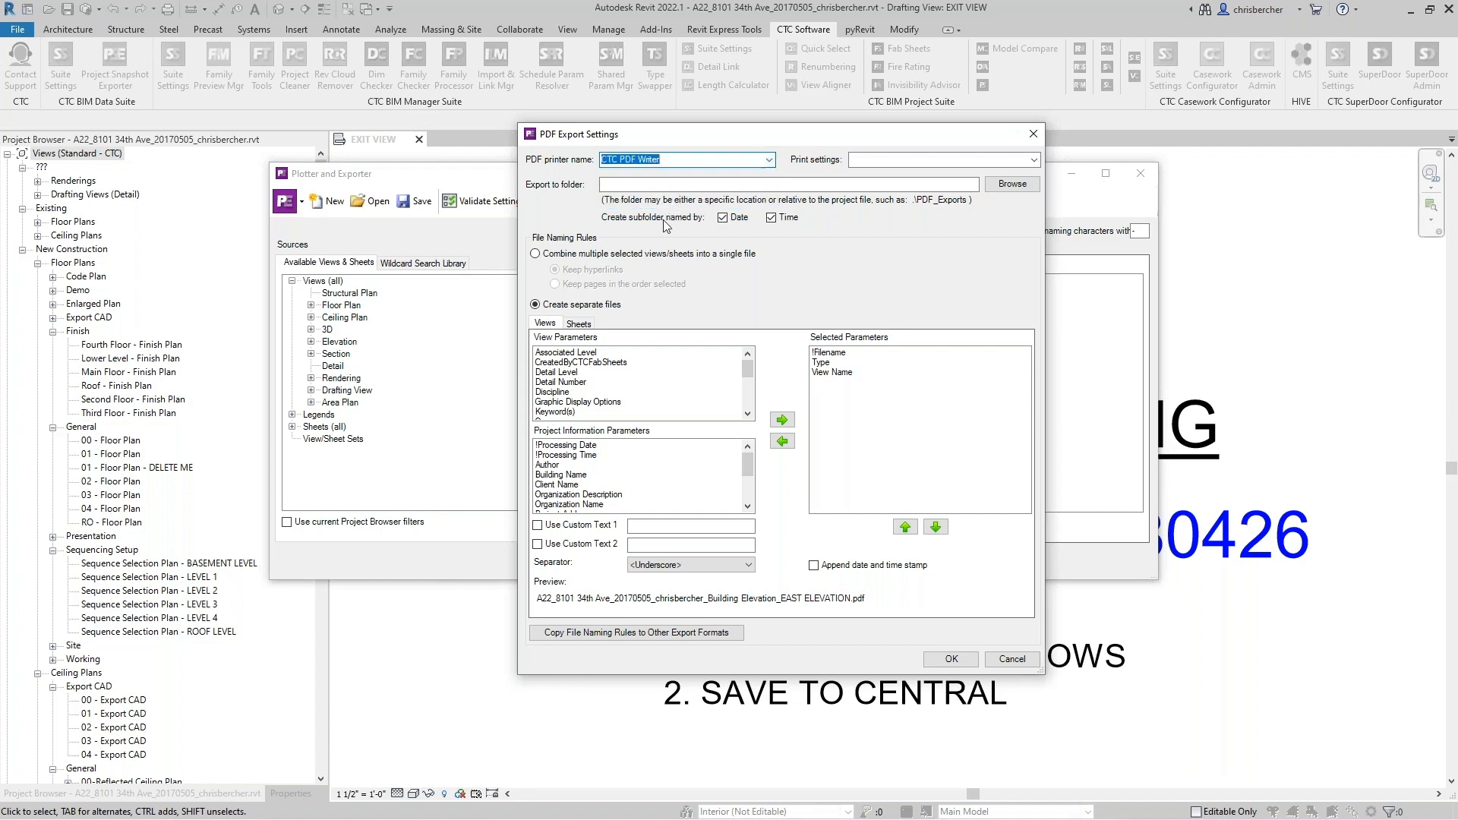
- Set the PDF print settings to PDF-Arch E1
left_click(1022, 160)
left_click(1034, 159)
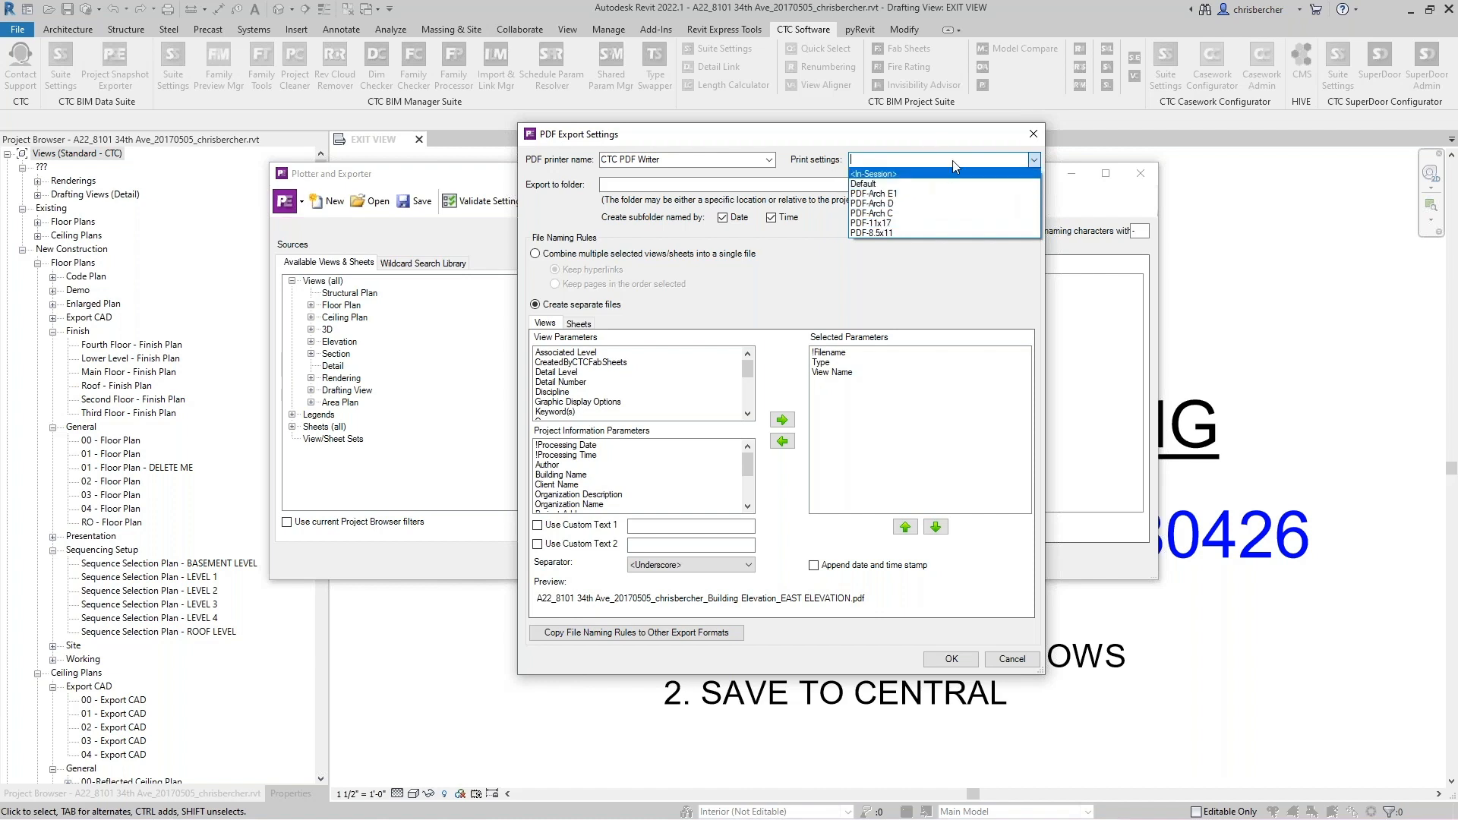
left_click(897, 194)
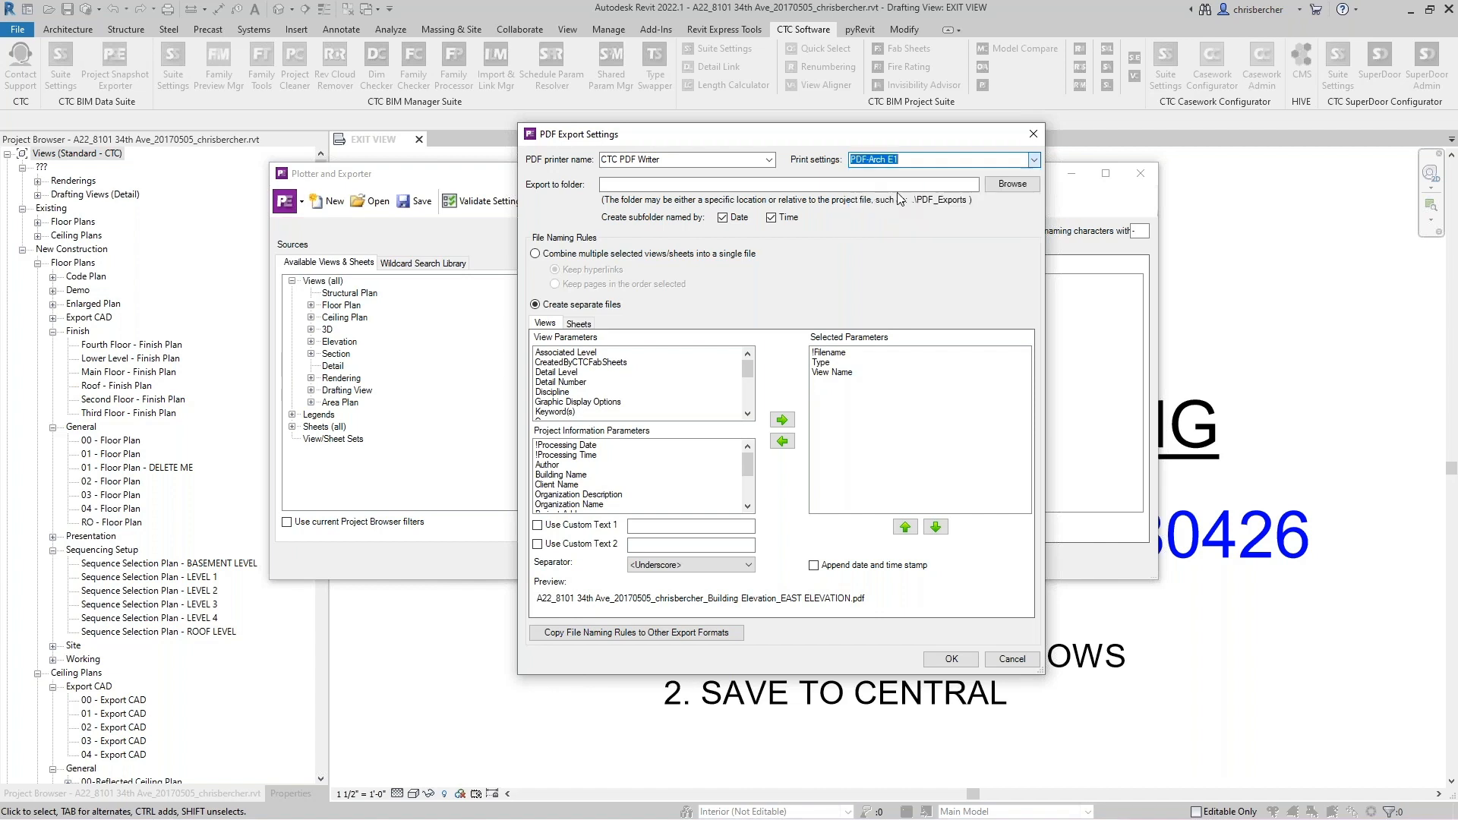
- Set the export folder to C:\!RET Demo\!RET Settings\PlotterExporter\Exports
left_click(1015, 184)
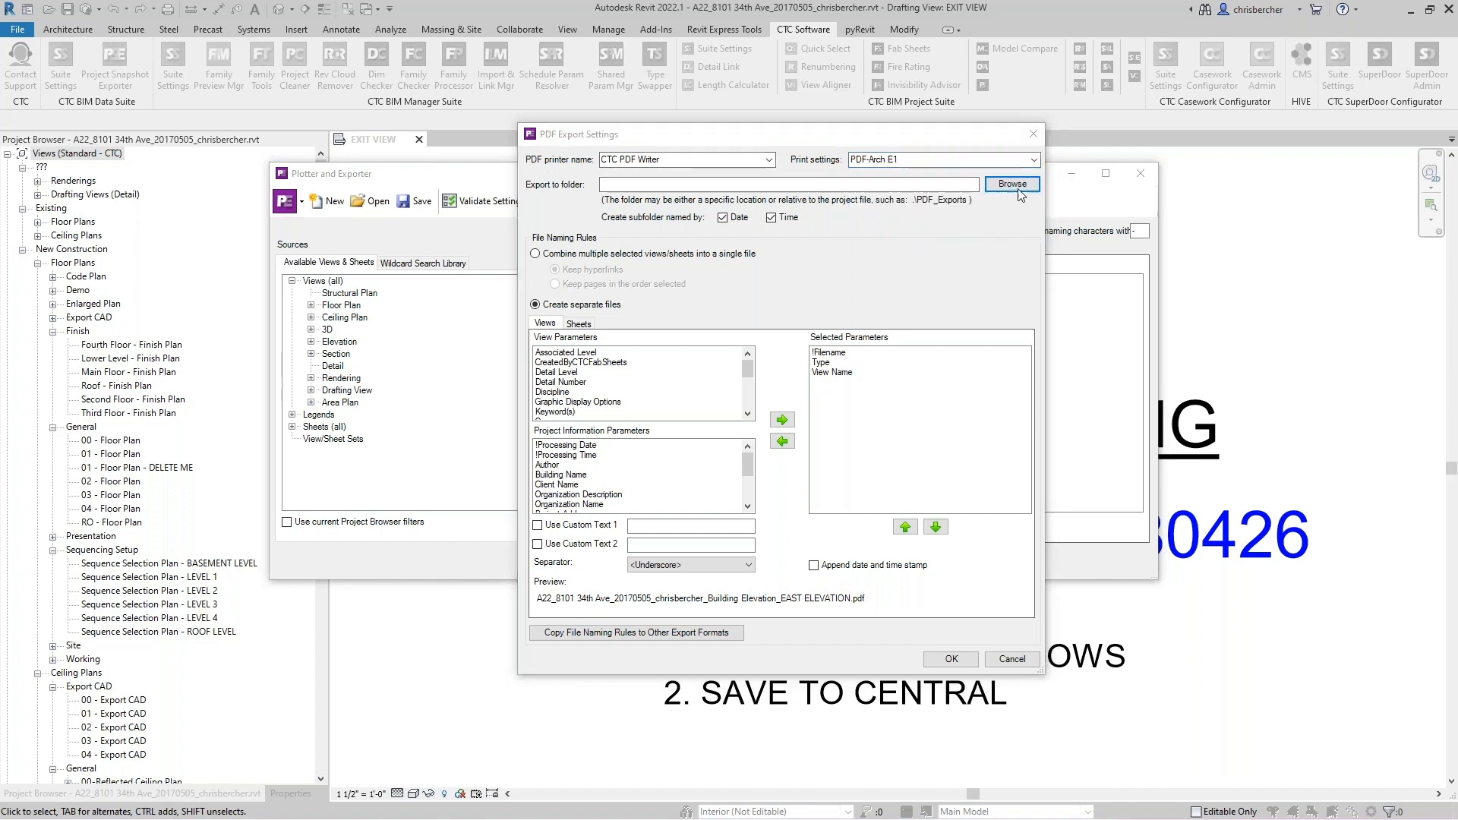
scroll(698, 532, "down", 4)
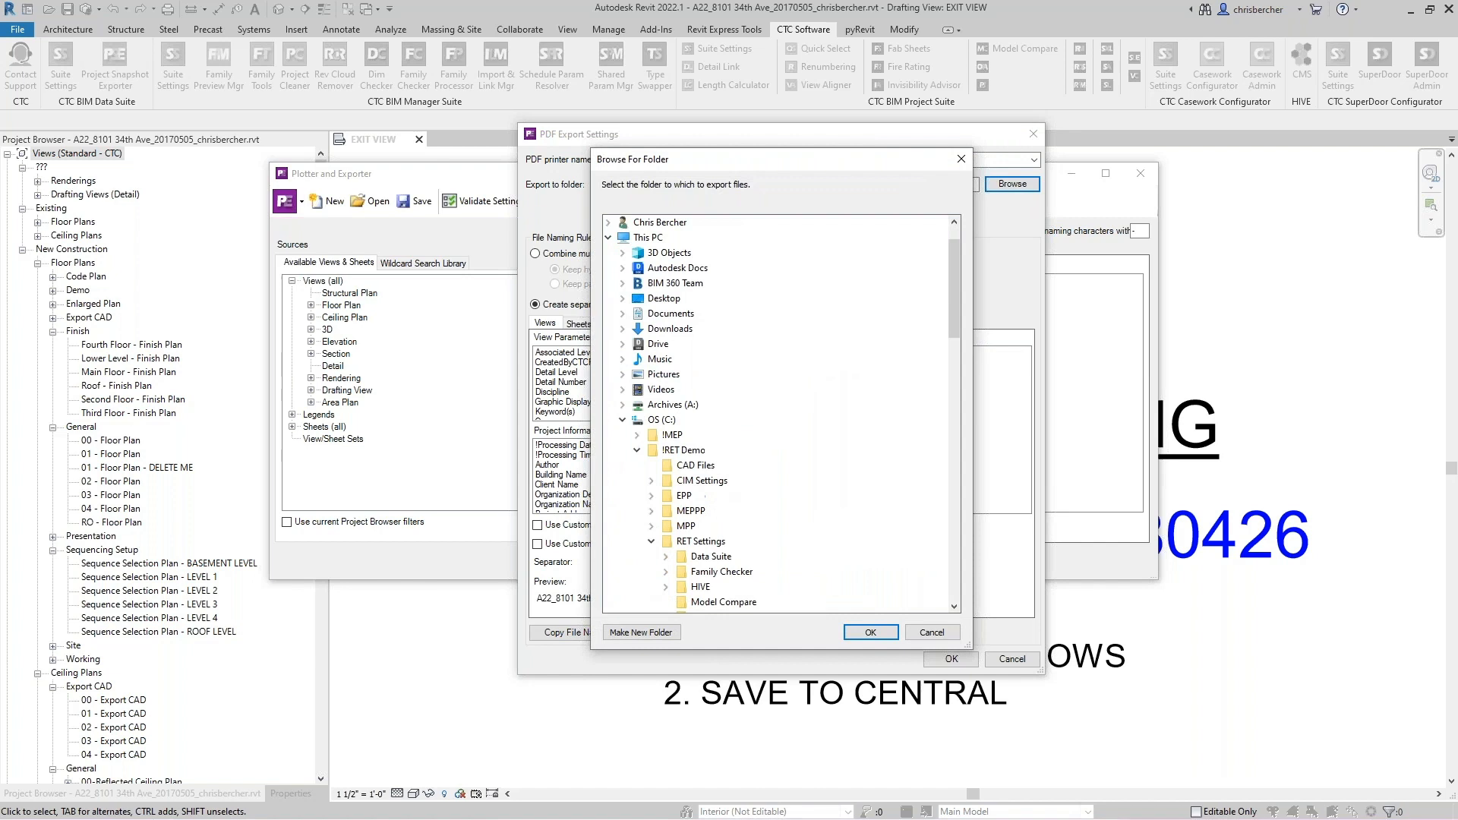
left_click(719, 513)
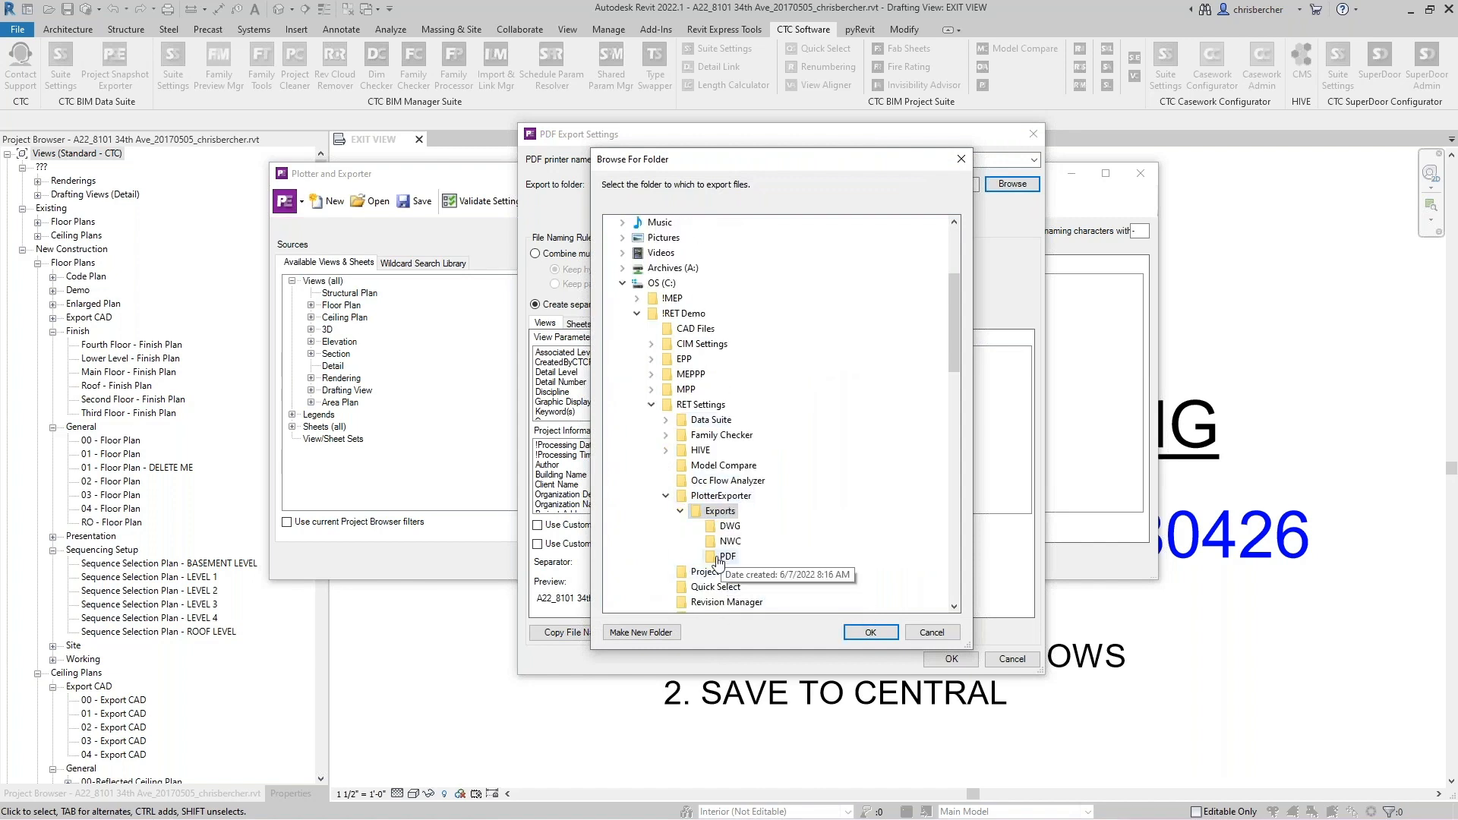
left_click(867, 633)
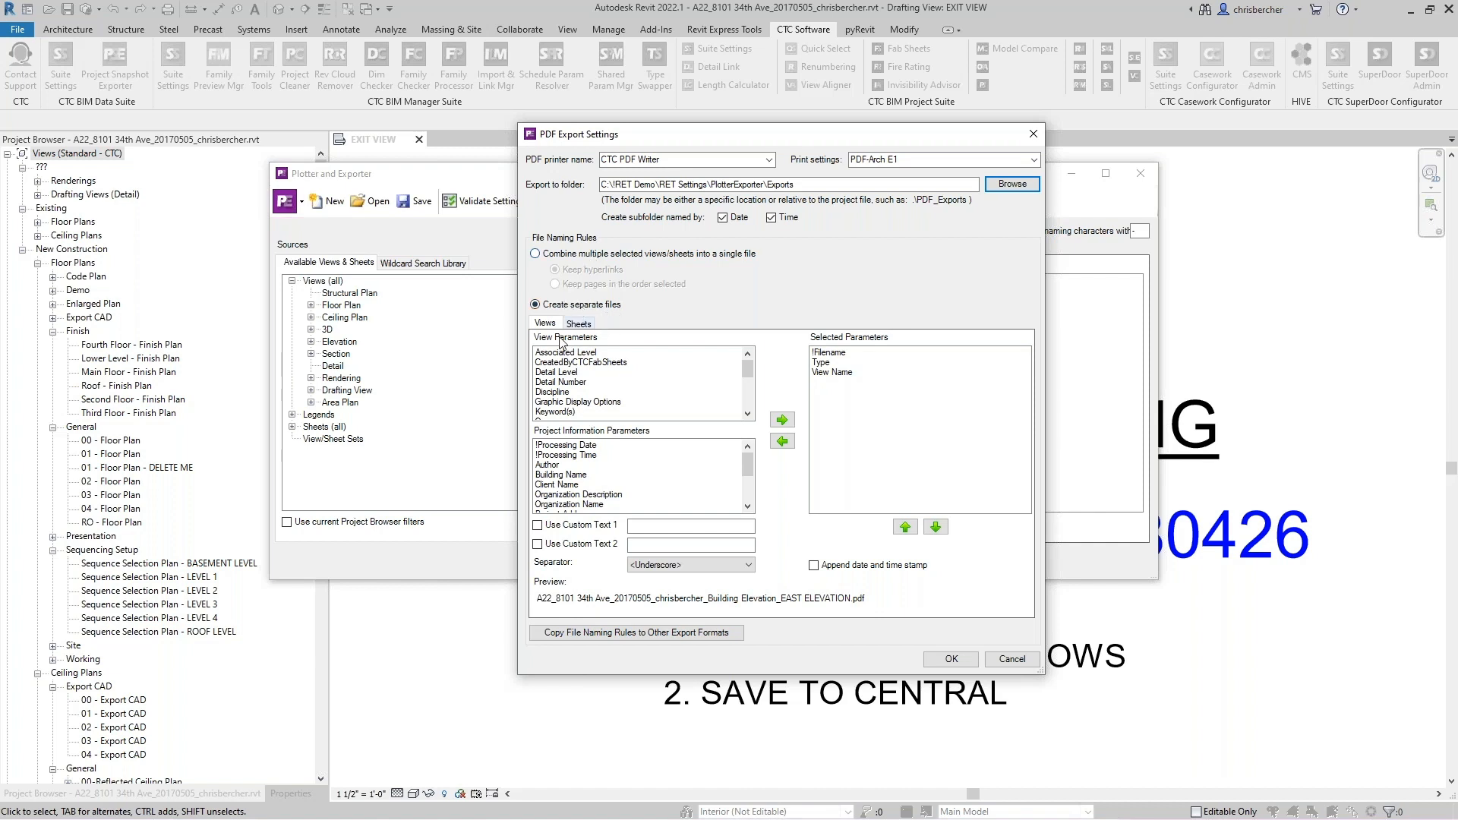
- Compare the combined-file and separate-files naming options, keeping separate files, and view the Sheets naming tab
left_click(566, 260)
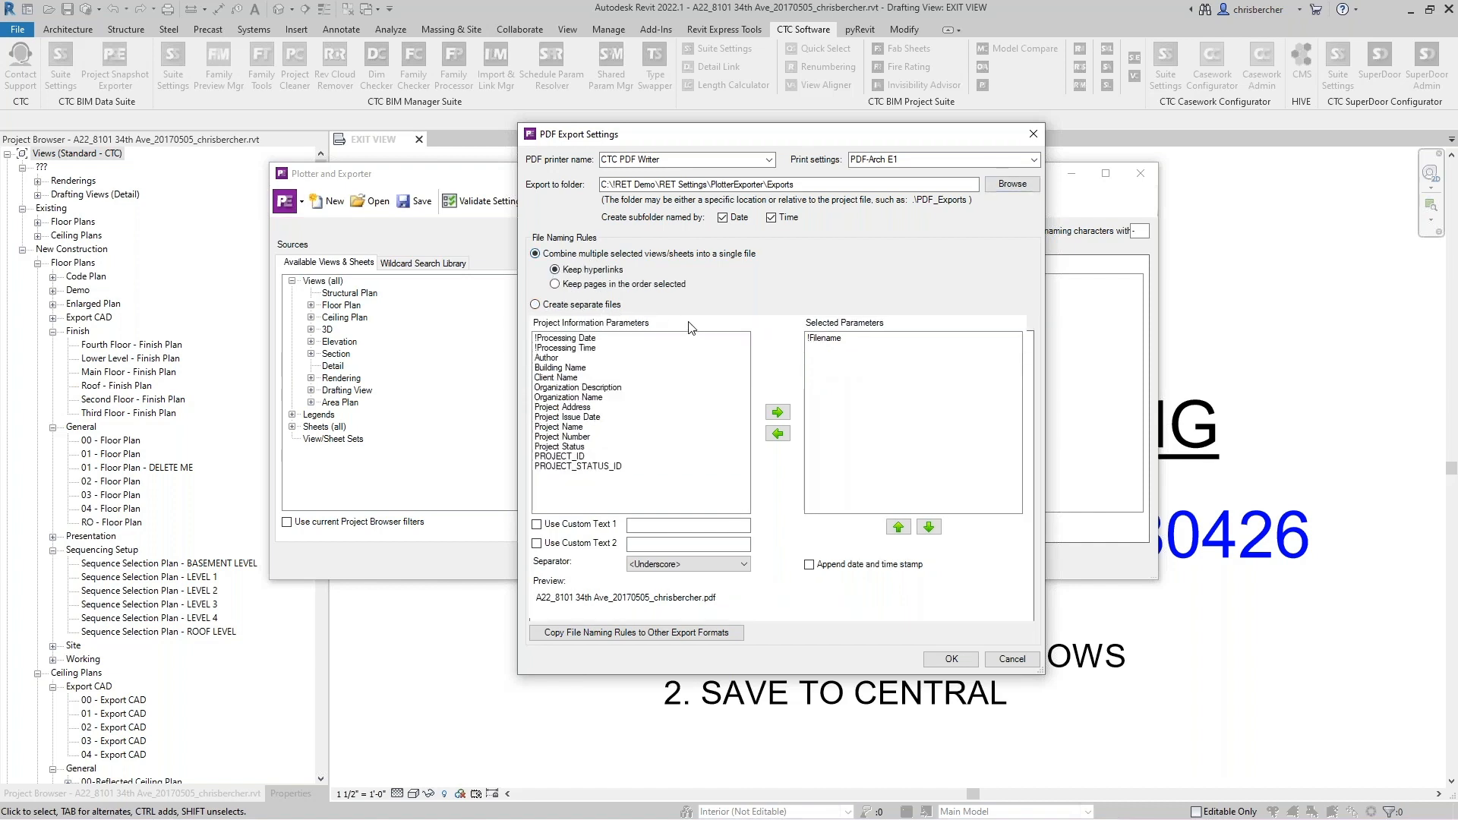
left_click(572, 305)
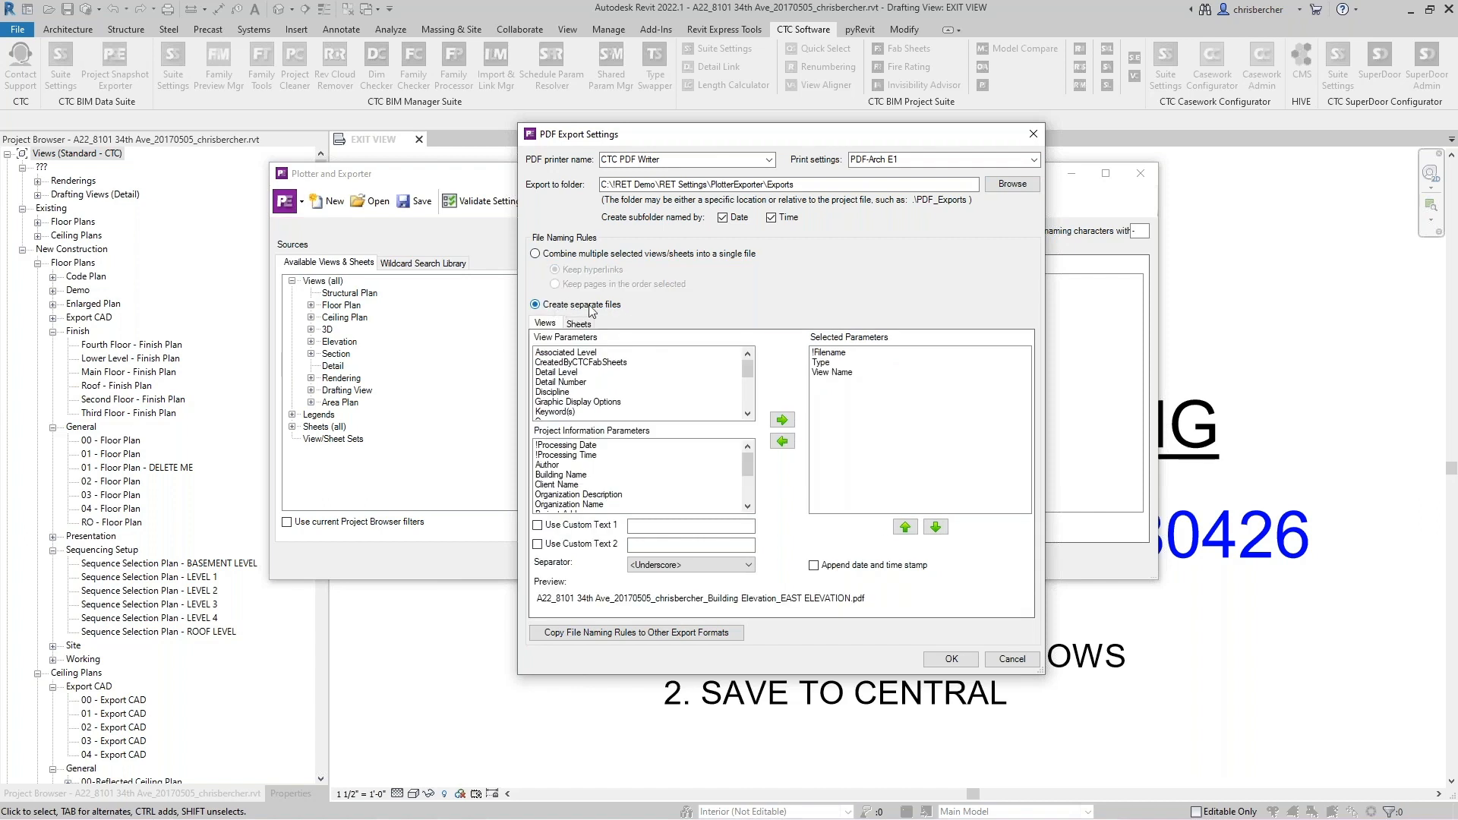
left_click(577, 324)
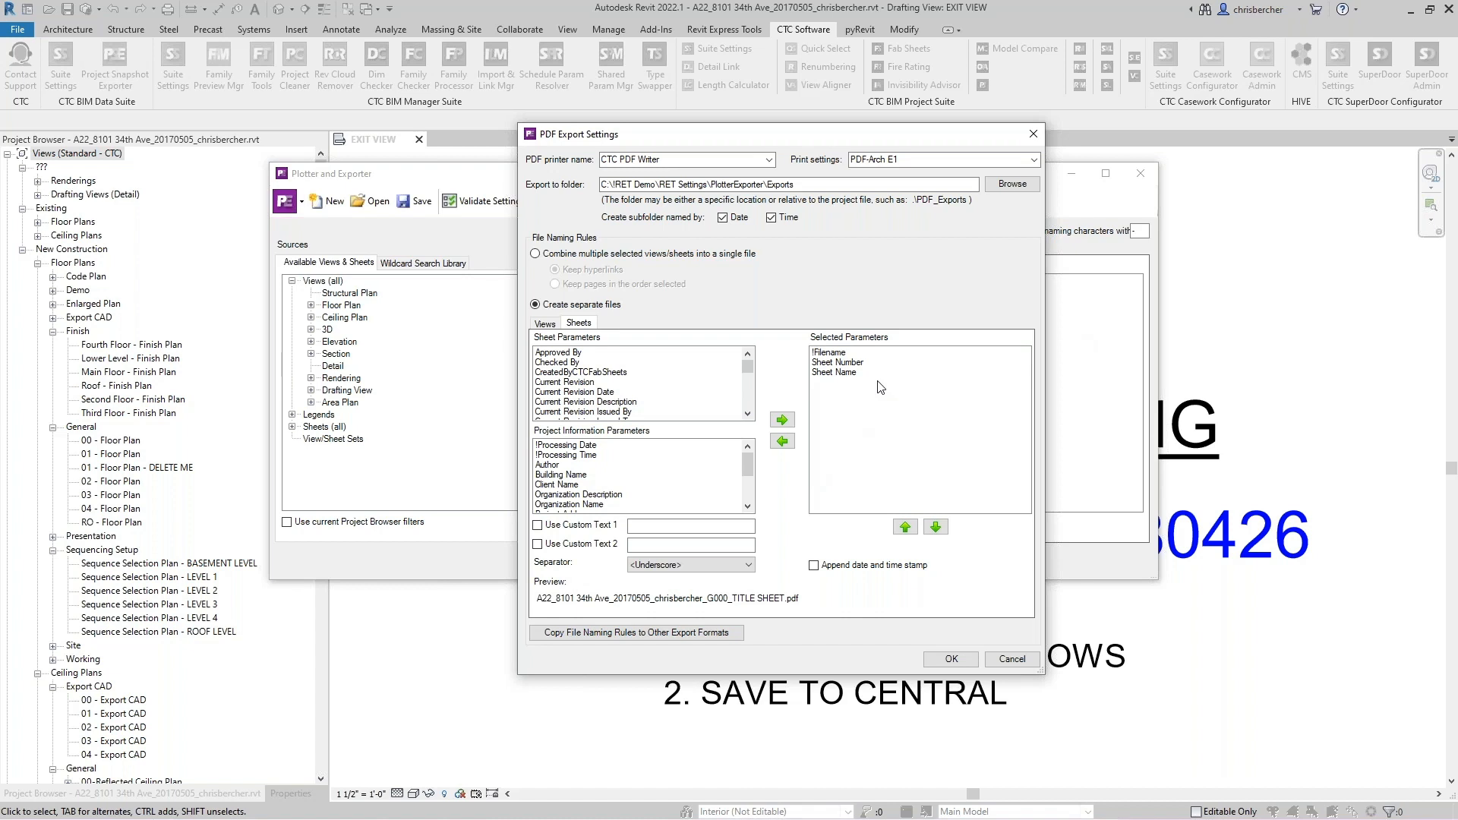
- Remove the !Filename parameter from the sheets' selected file naming parameters, leaving Sheet Number and Sheet Name
left_click(839, 354)
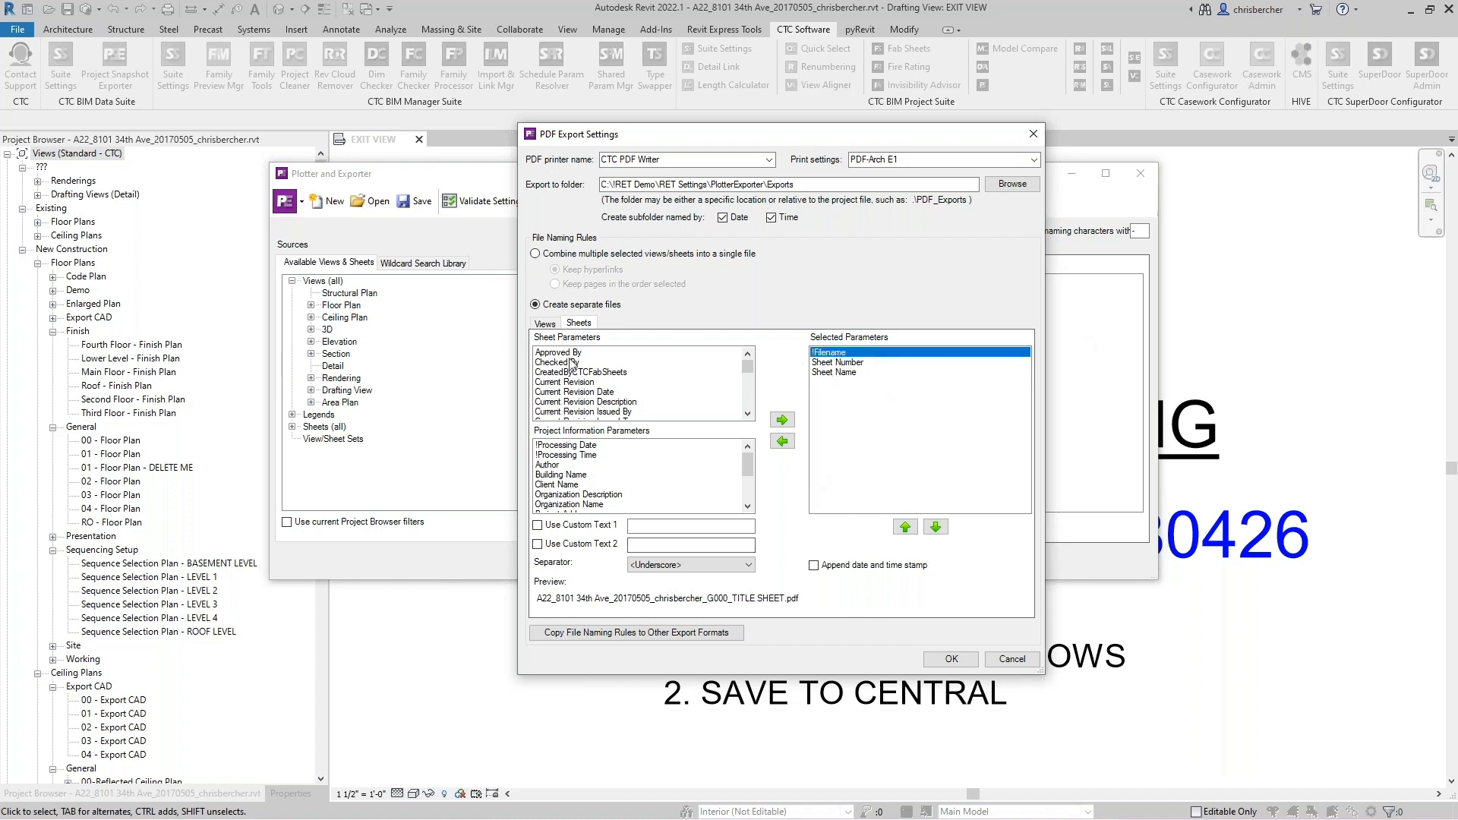
left_click(553, 324)
left_click(571, 325)
left_click(546, 324)
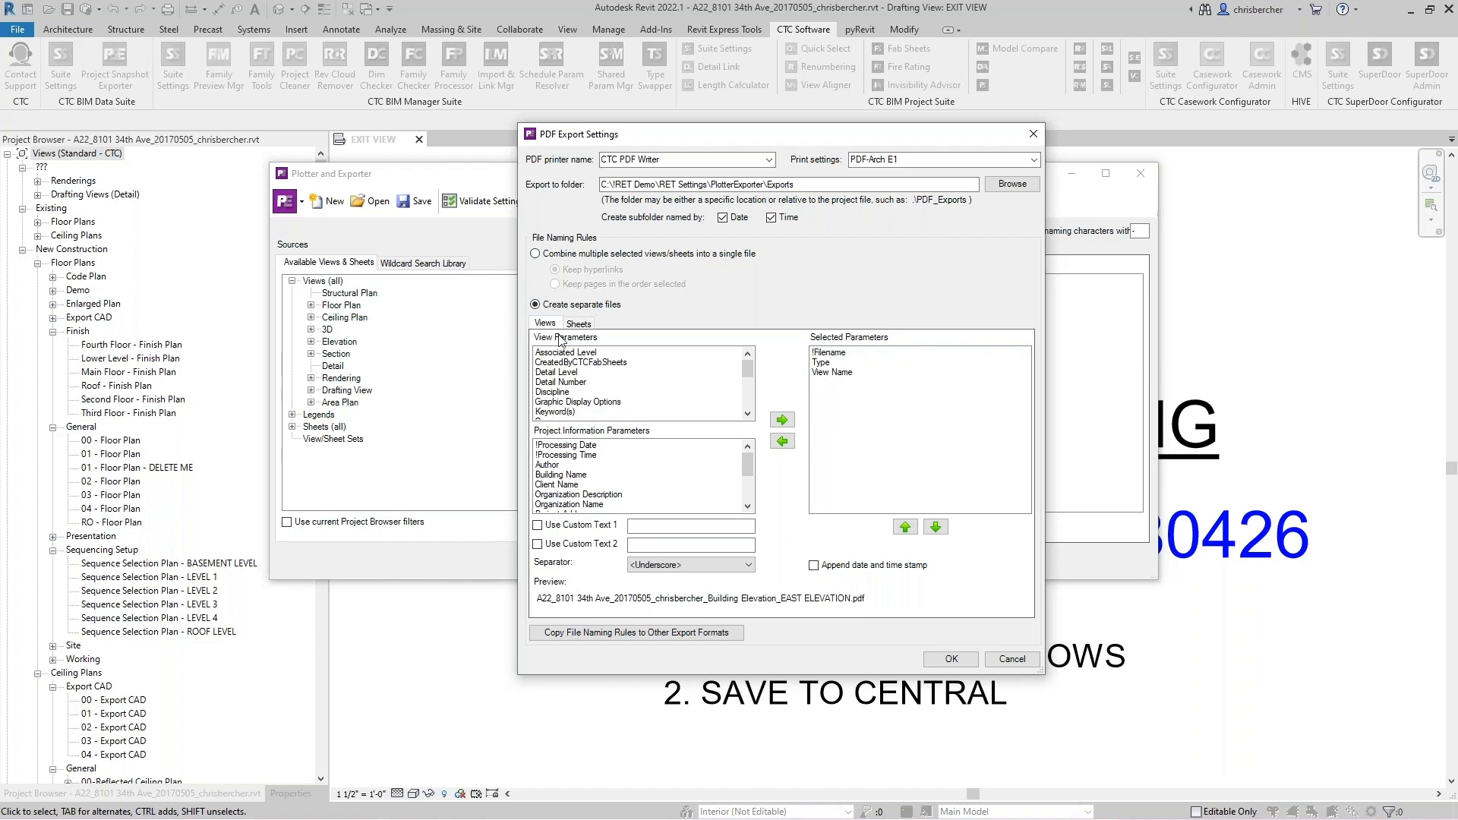
left_click(577, 325)
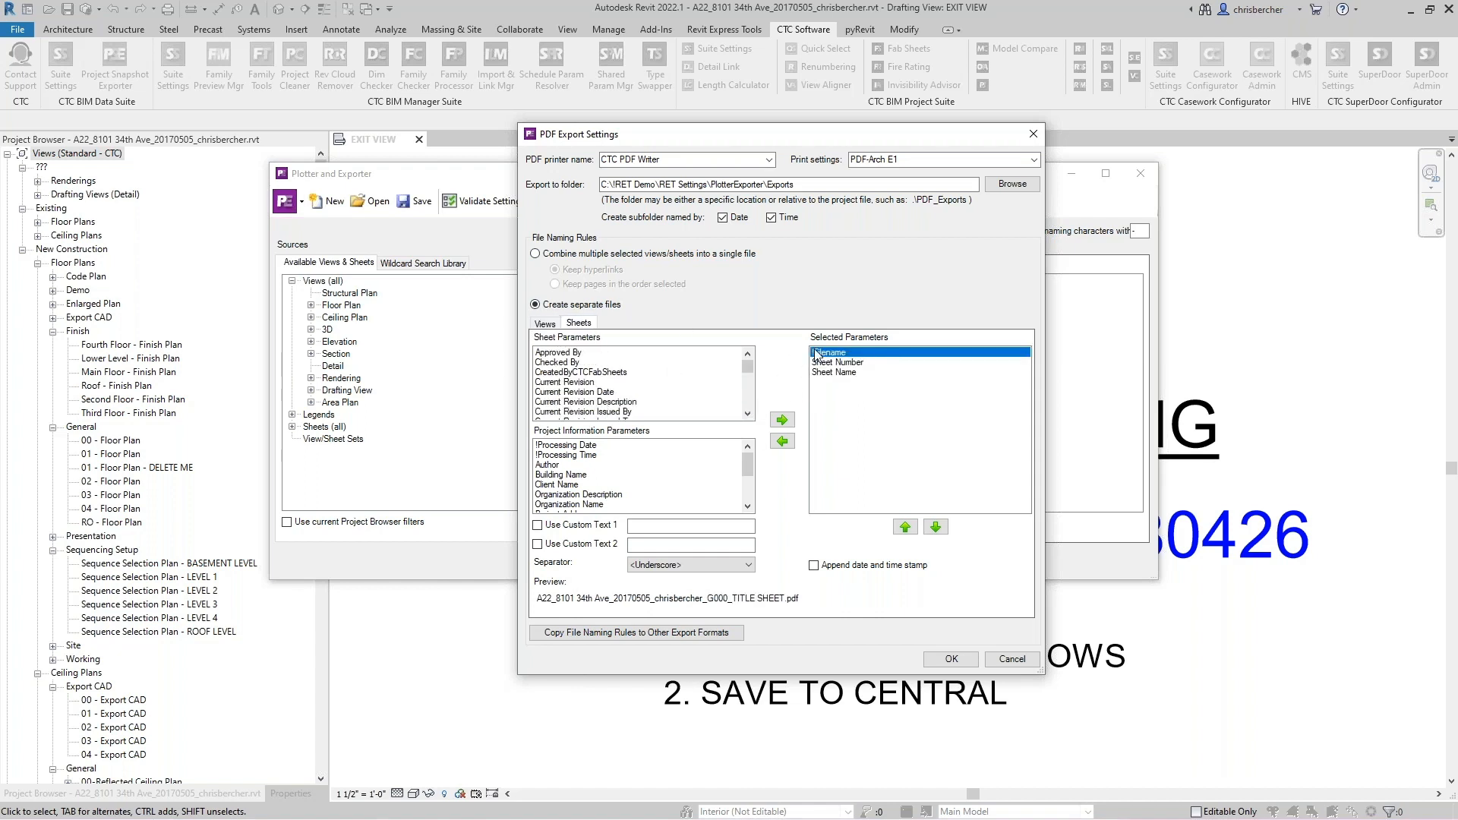
left_click(782, 441)
left_click(840, 363)
left_click(838, 354)
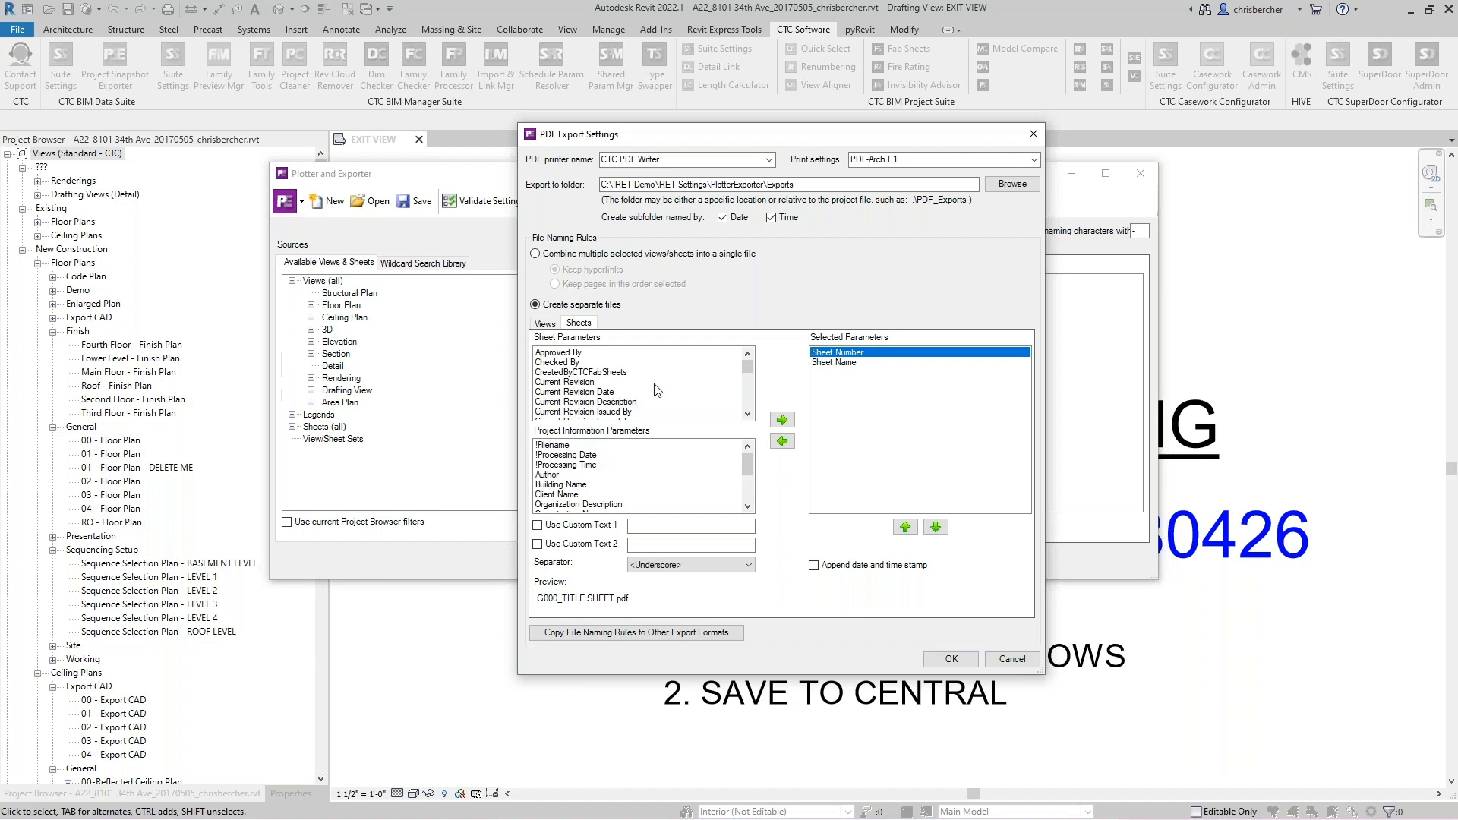
- Enable Custom Text 1 with the value Permit Set in the sheet file name, leaving Custom Text 2 off
left_click(539, 525)
left_click(539, 544)
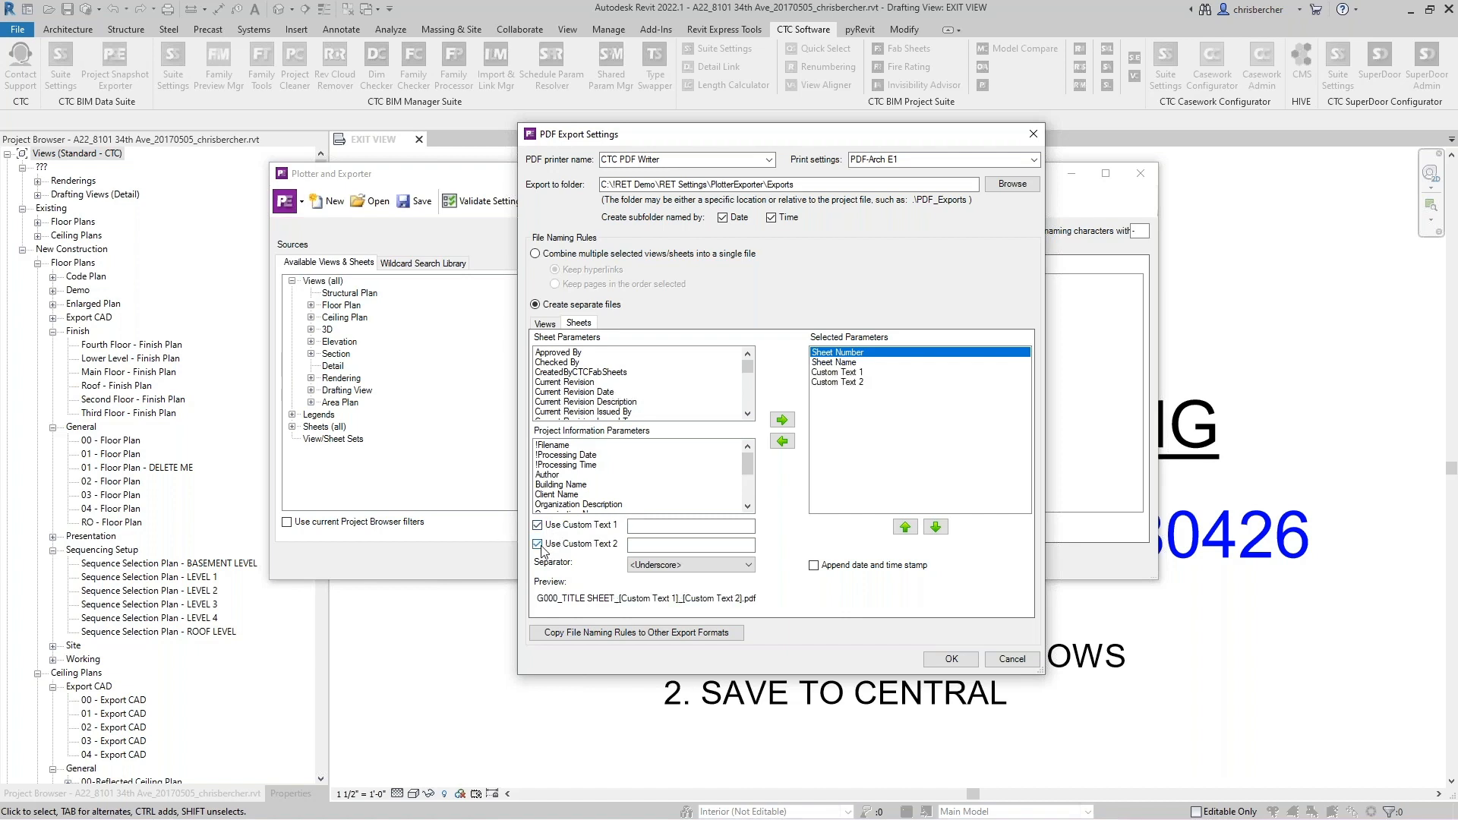
left_click(647, 527)
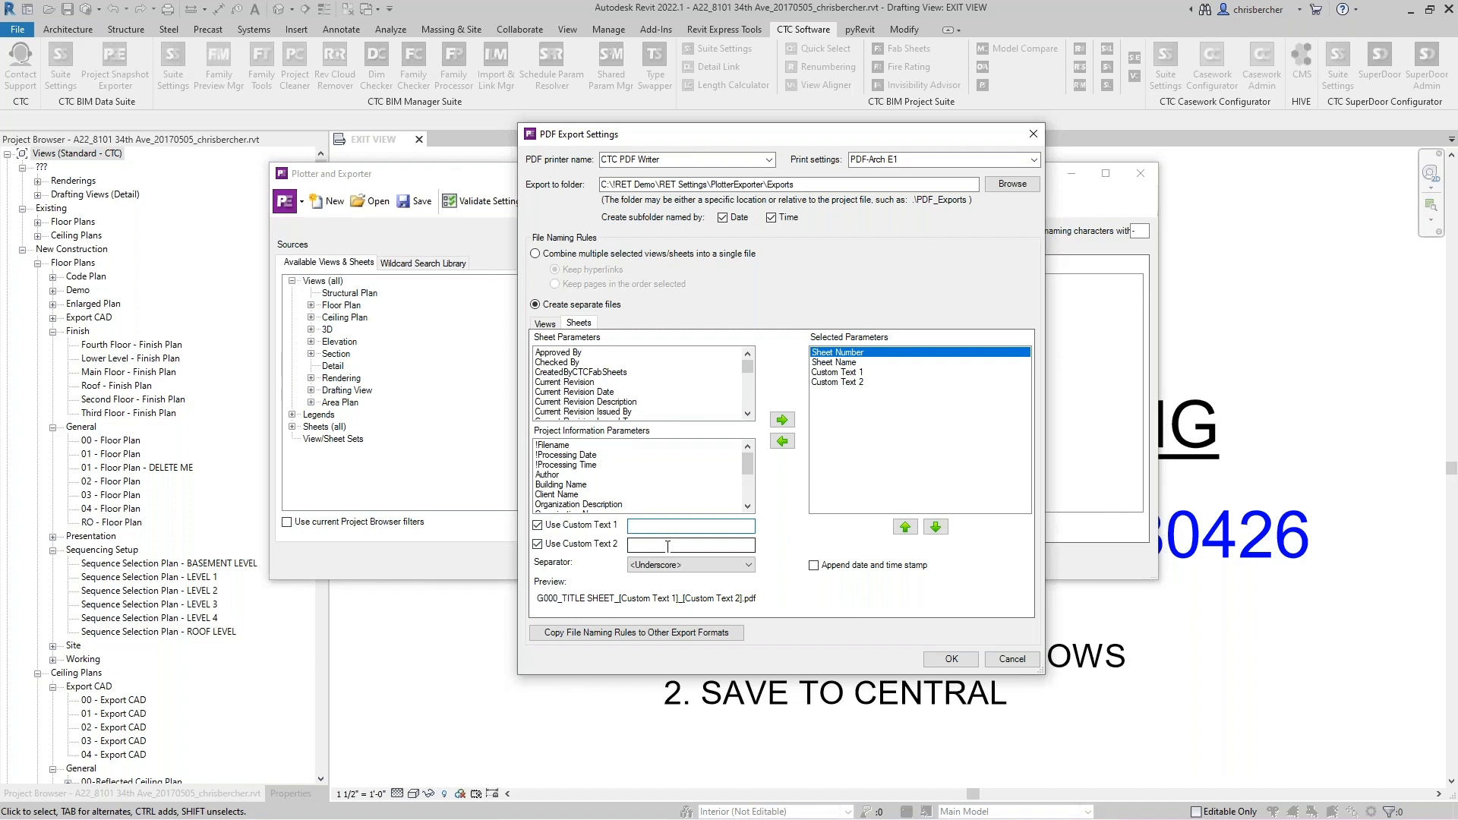
left_click(593, 546)
left_click(642, 525)
type("Permit Set")
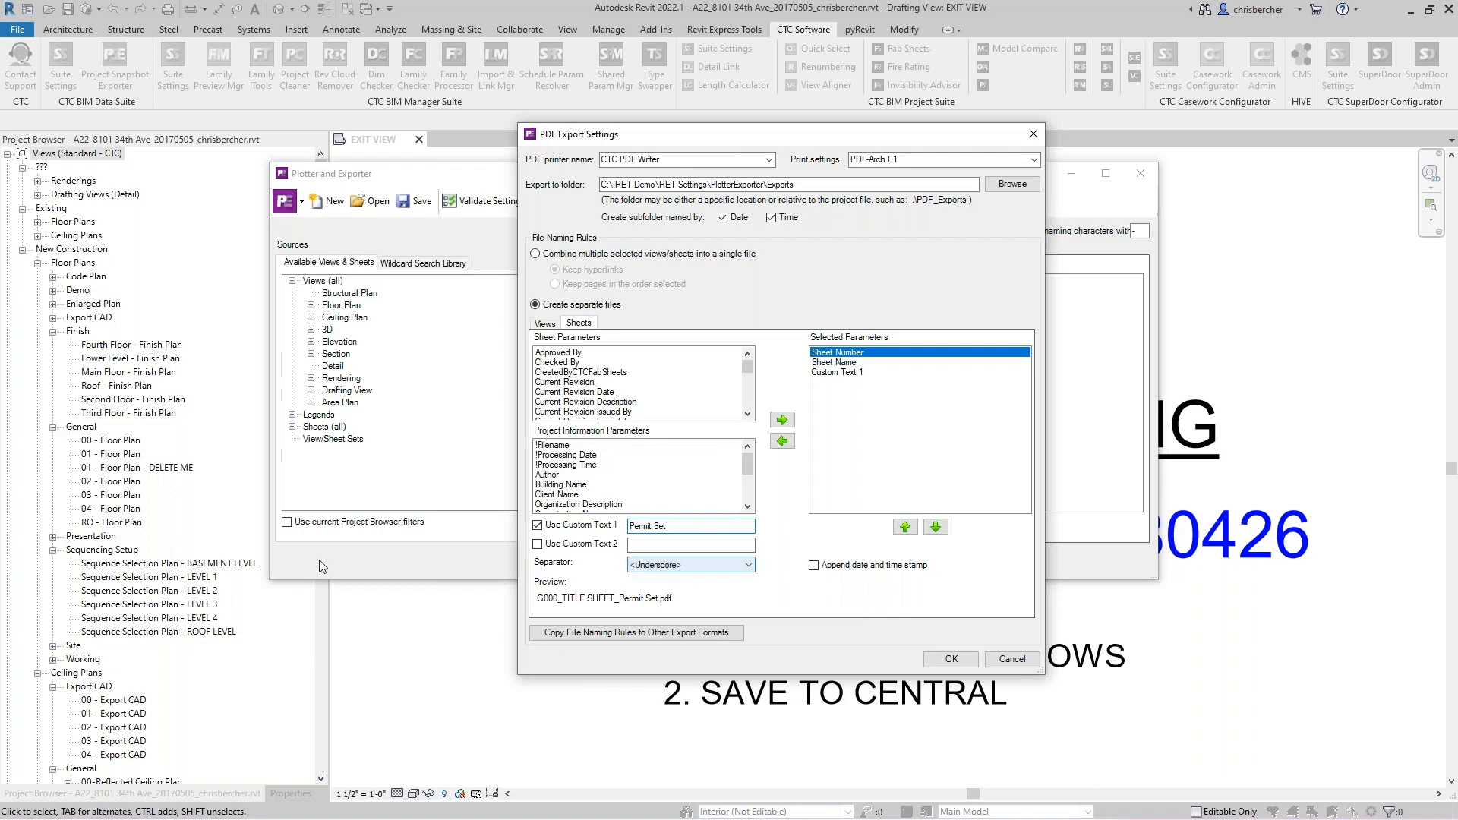
- Review the separator choices and naming options, keeping Underscore and separate files, and confirm the Sheet Set 1 PDF export settings
left_click(656, 566)
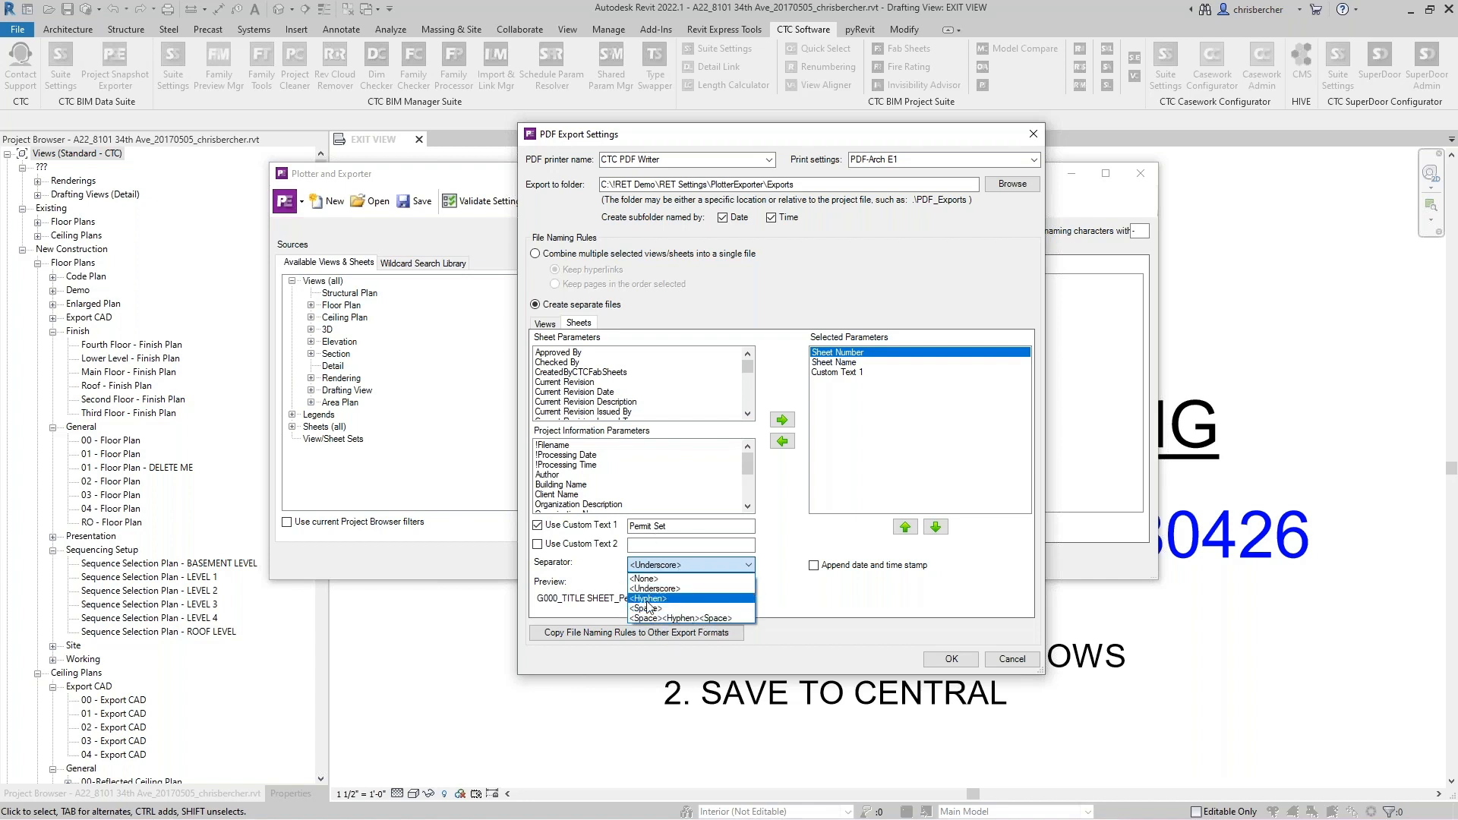
left_click(613, 565)
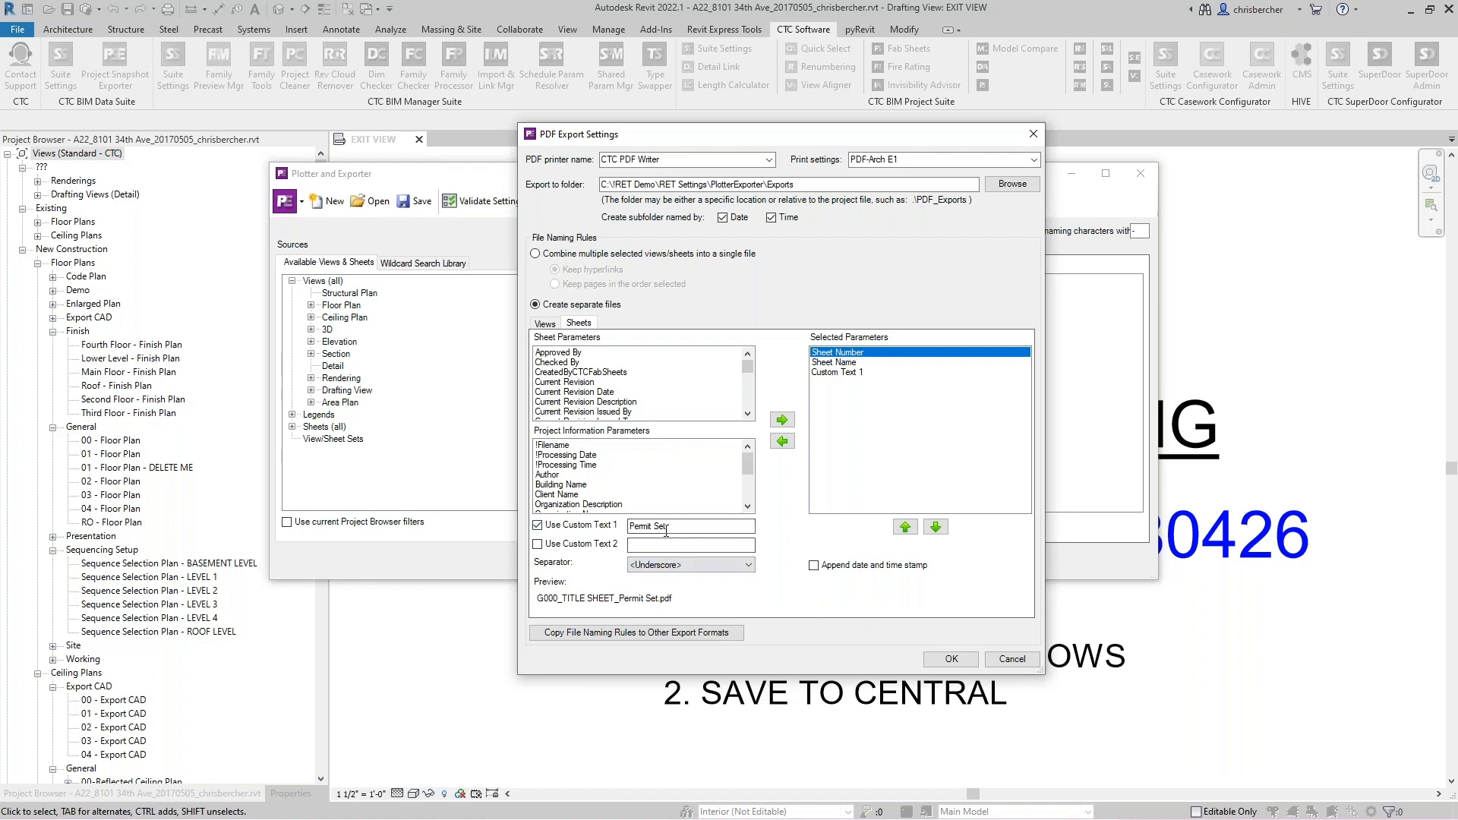
left_click(547, 324)
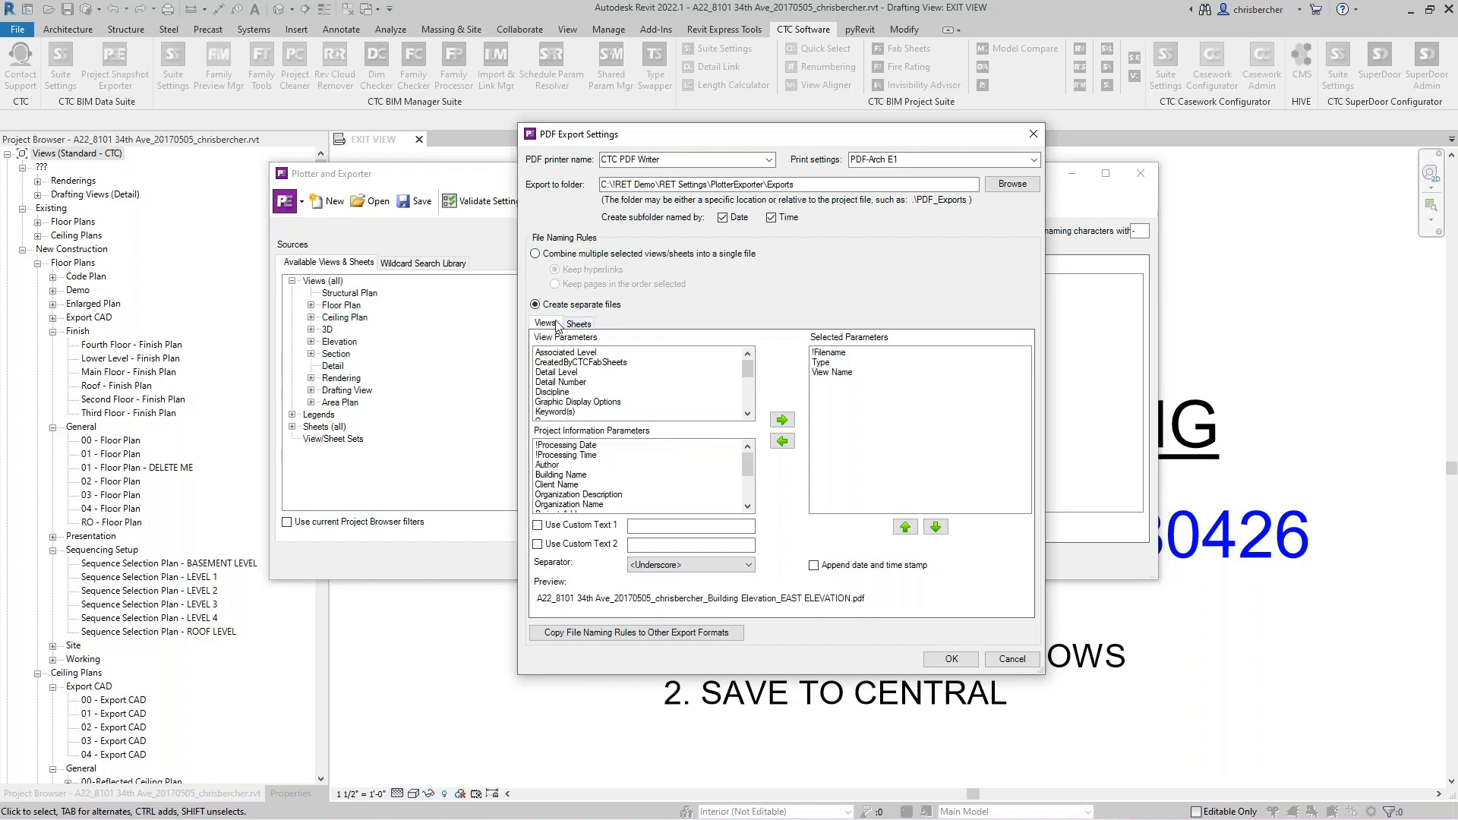
left_click(549, 254)
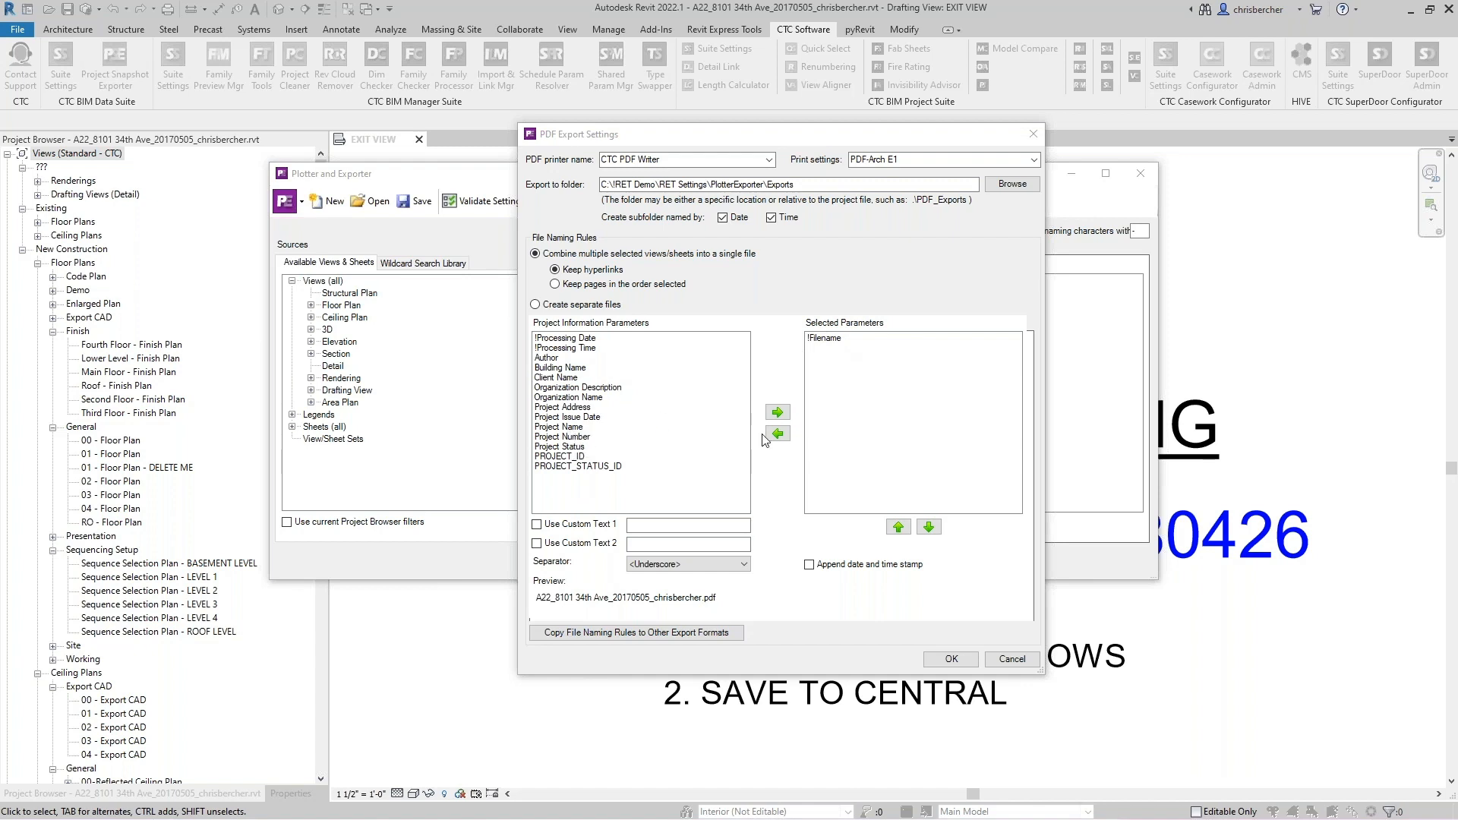
left_click(555, 306)
left_click(555, 304)
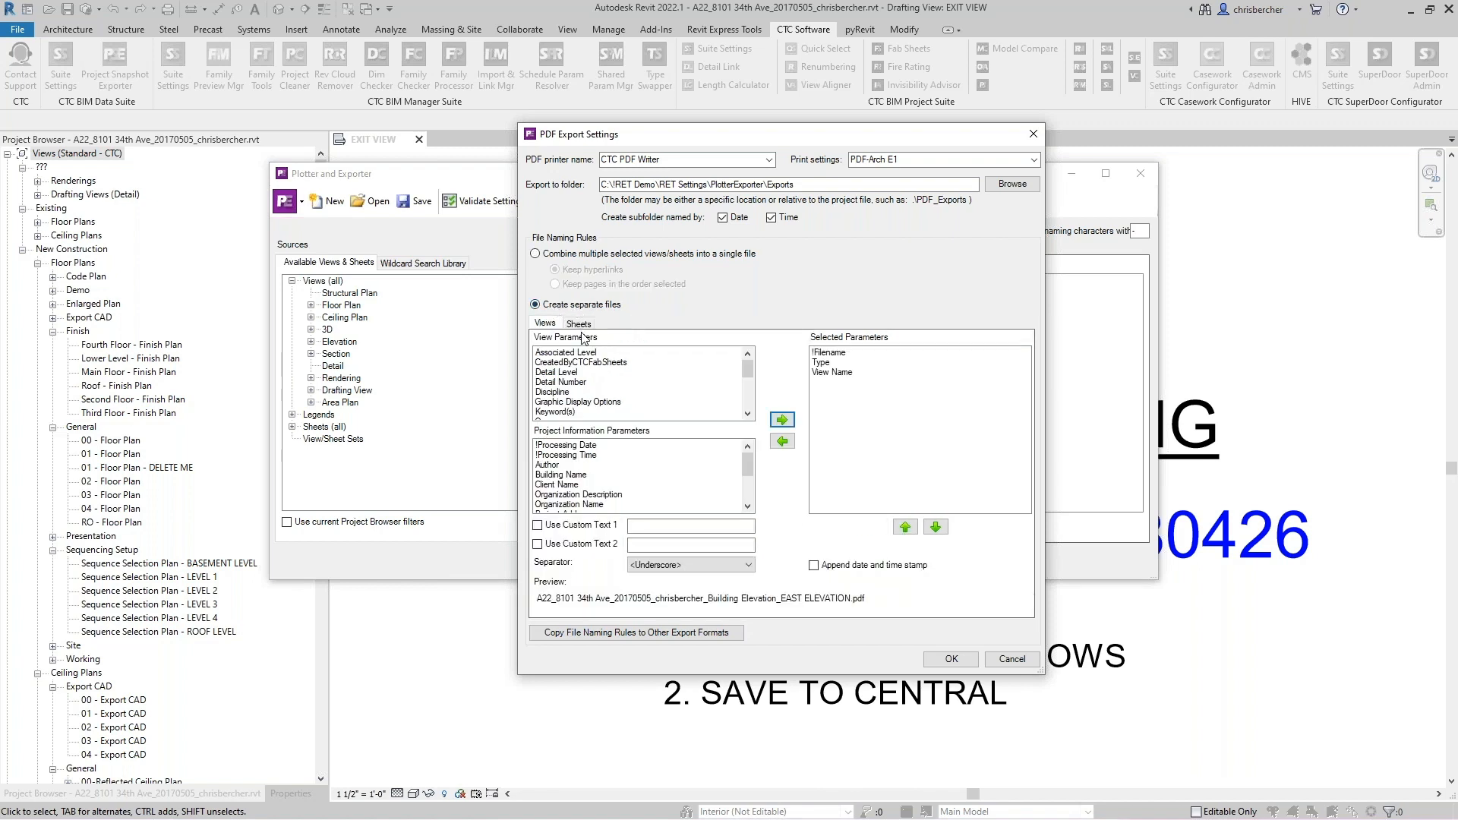
left_click(579, 323)
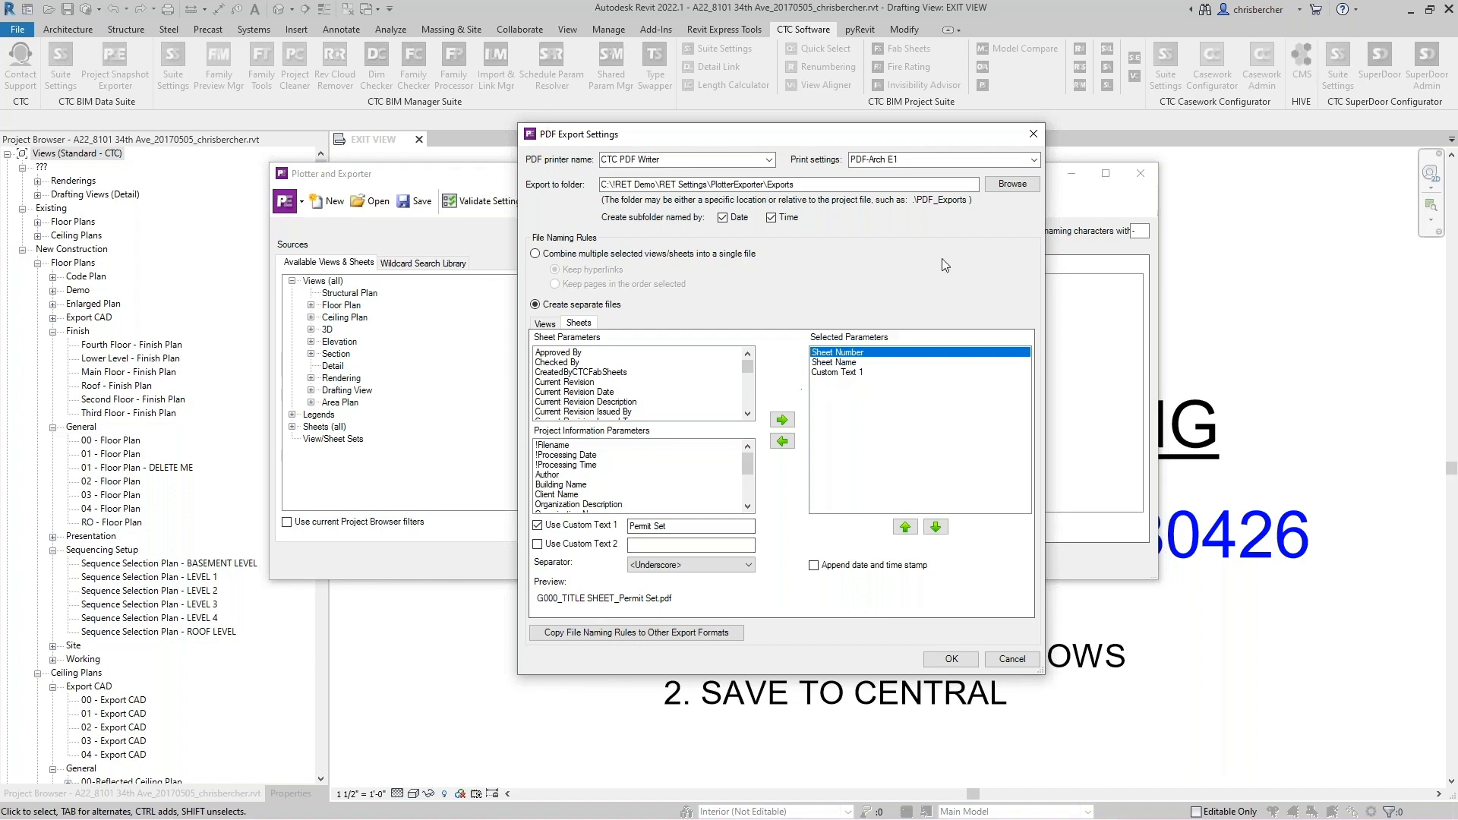
left_click(952, 660)
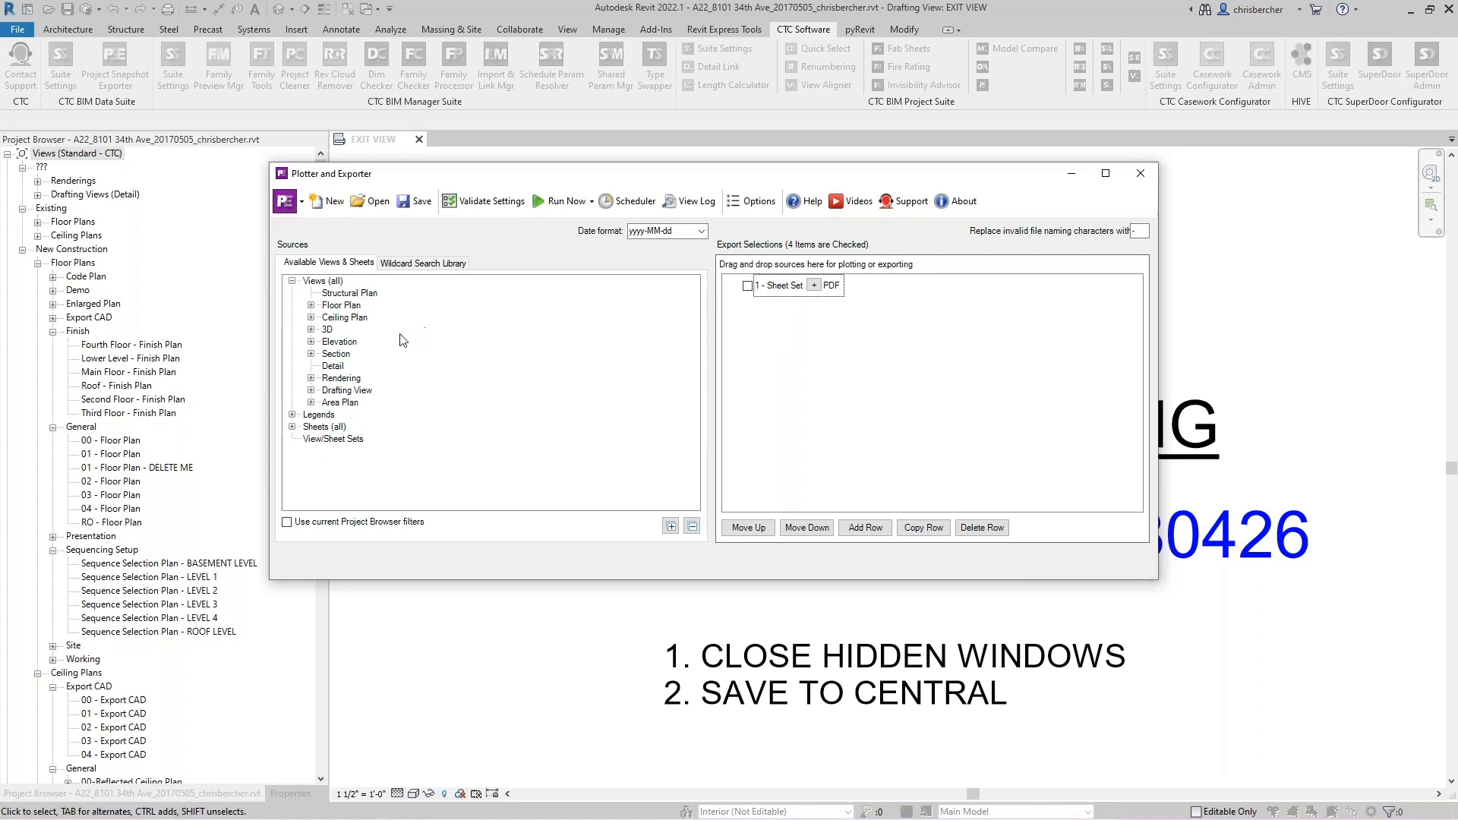
- Select the range of sheets in the Sheets (all) list ending at A703 and add them to Sheet Set 1
left_click(292, 427)
scroll(393, 416, "down", 1)
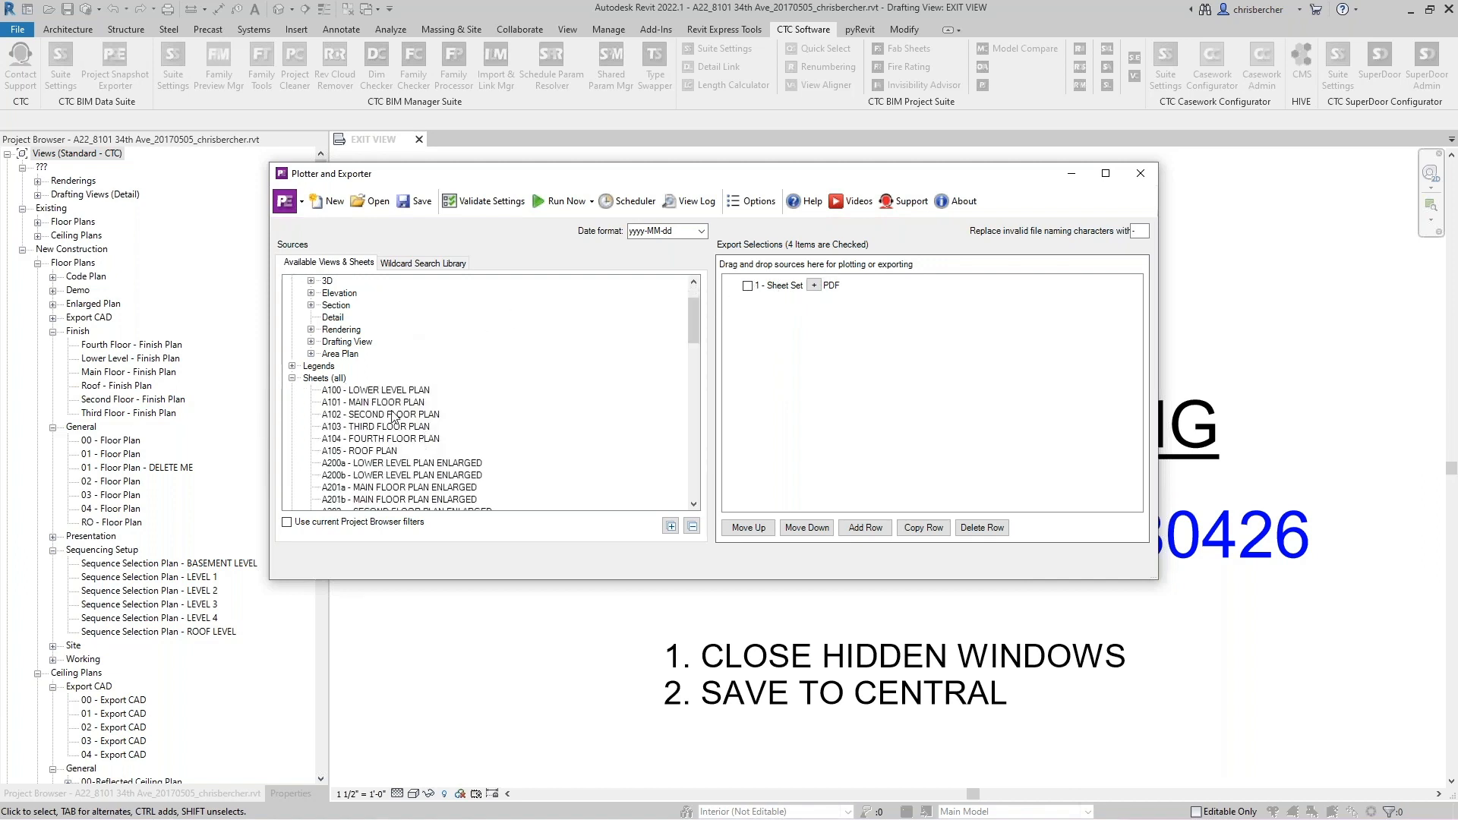
scroll(394, 416, "down", 5)
scroll(401, 476, "down", 5)
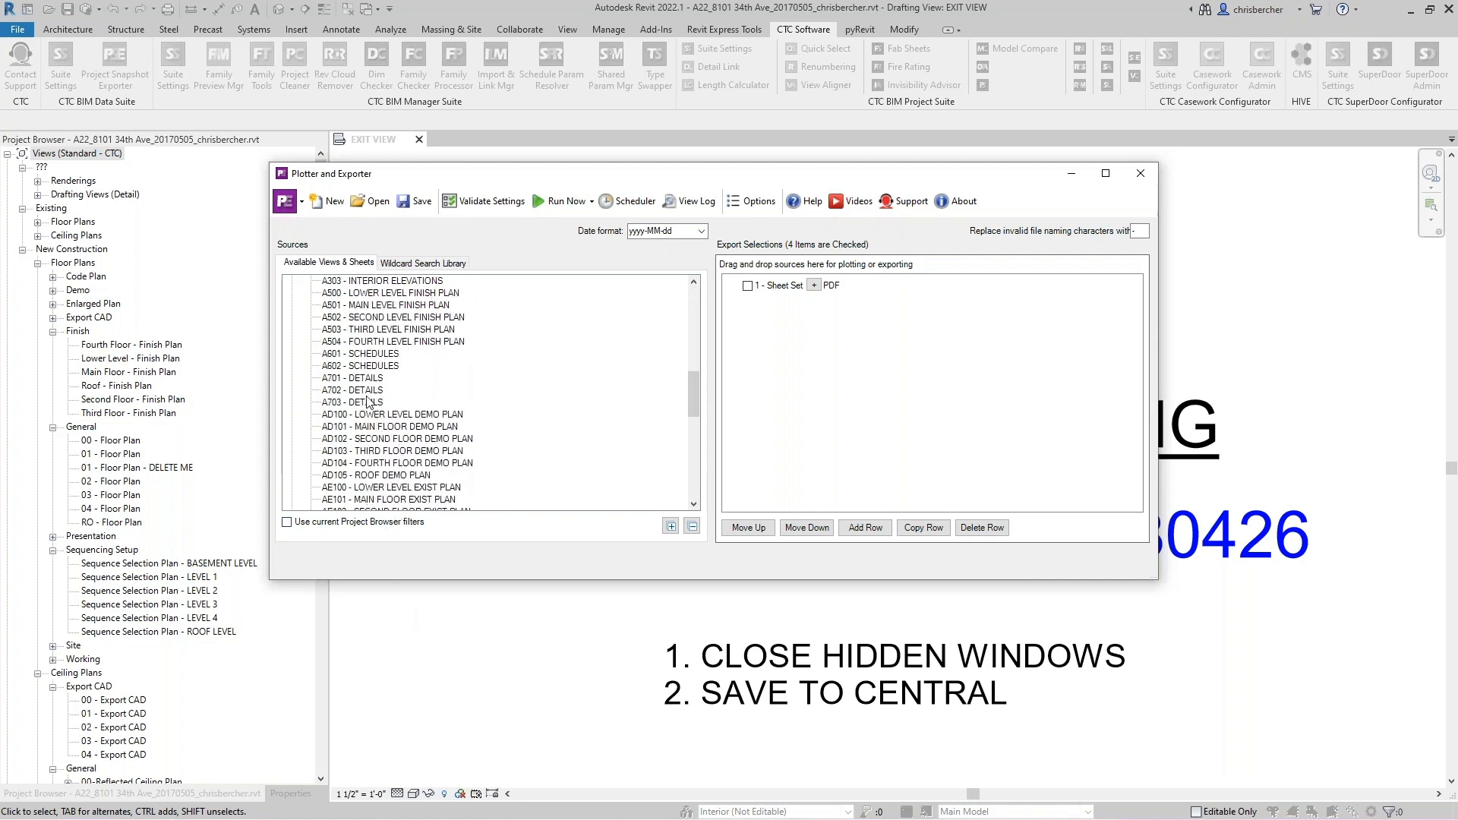
left_click(360, 402, "shift")
scroll(417, 348, "up", 2)
scroll(418, 348, "up", 4)
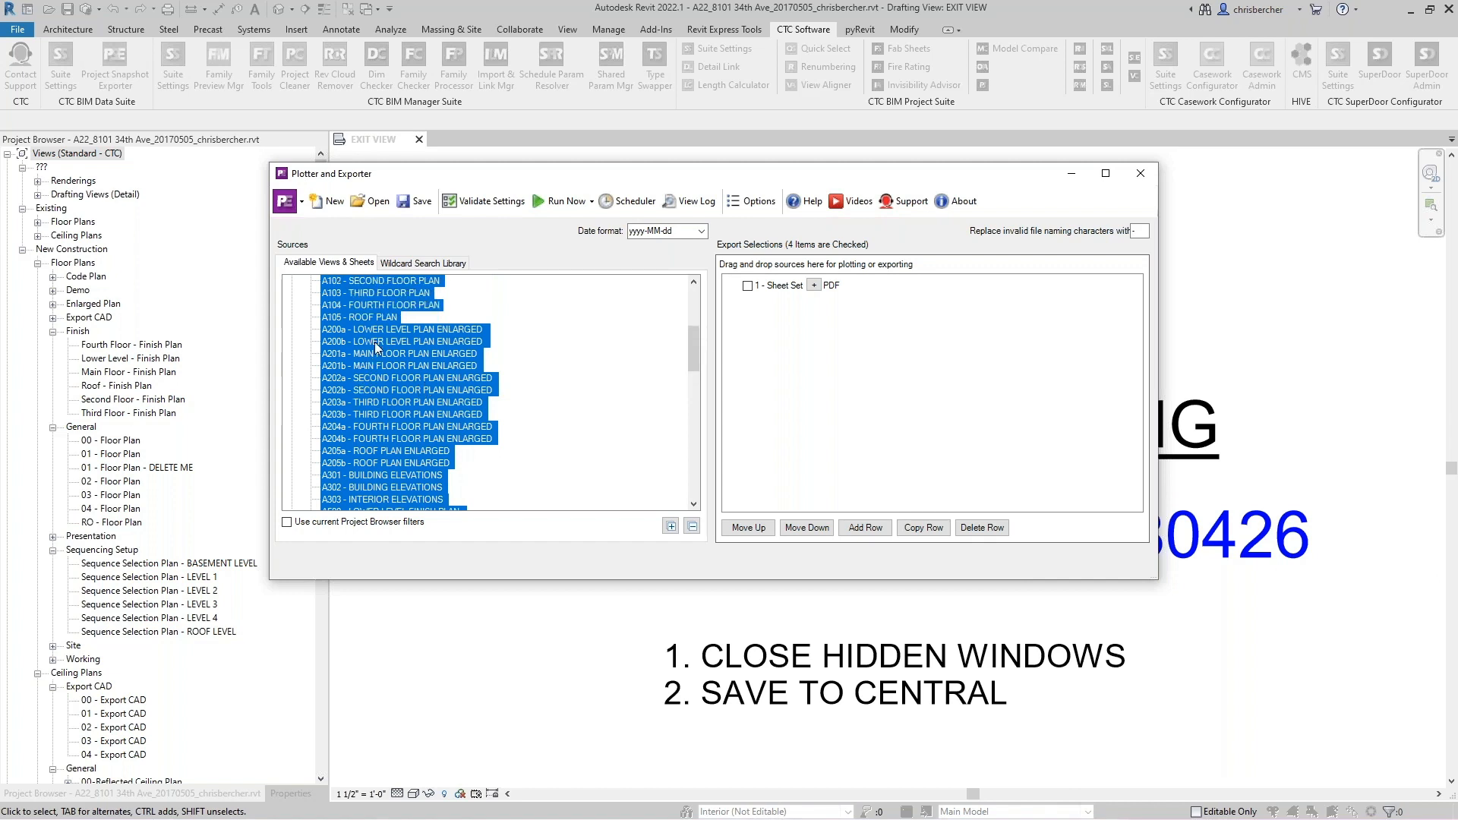
left_click_drag(377, 348, 812, 306)
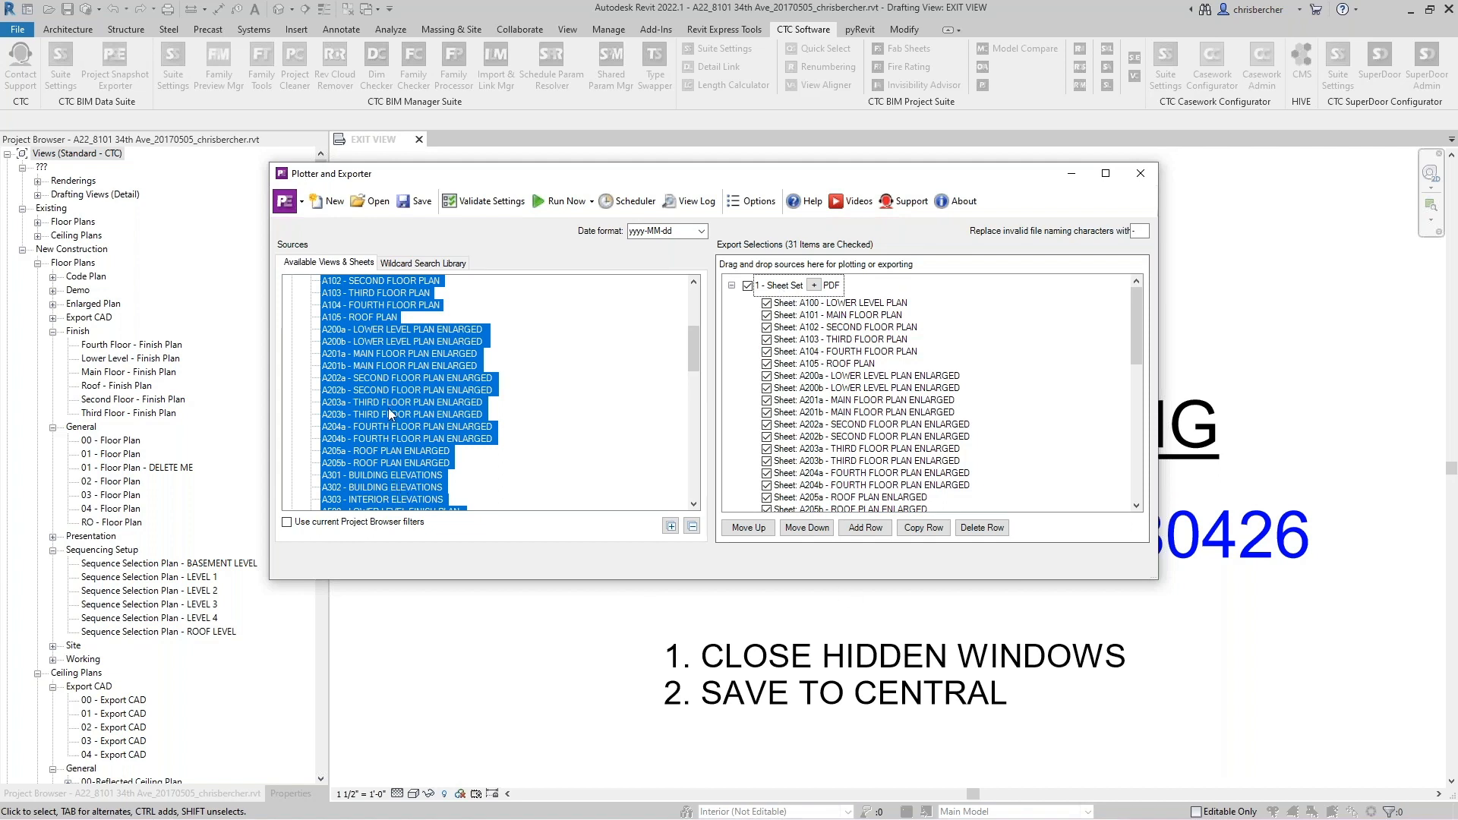
- Collapse Sheet Set 1 and add a second sheet set row to the export selections
right_click(390, 409)
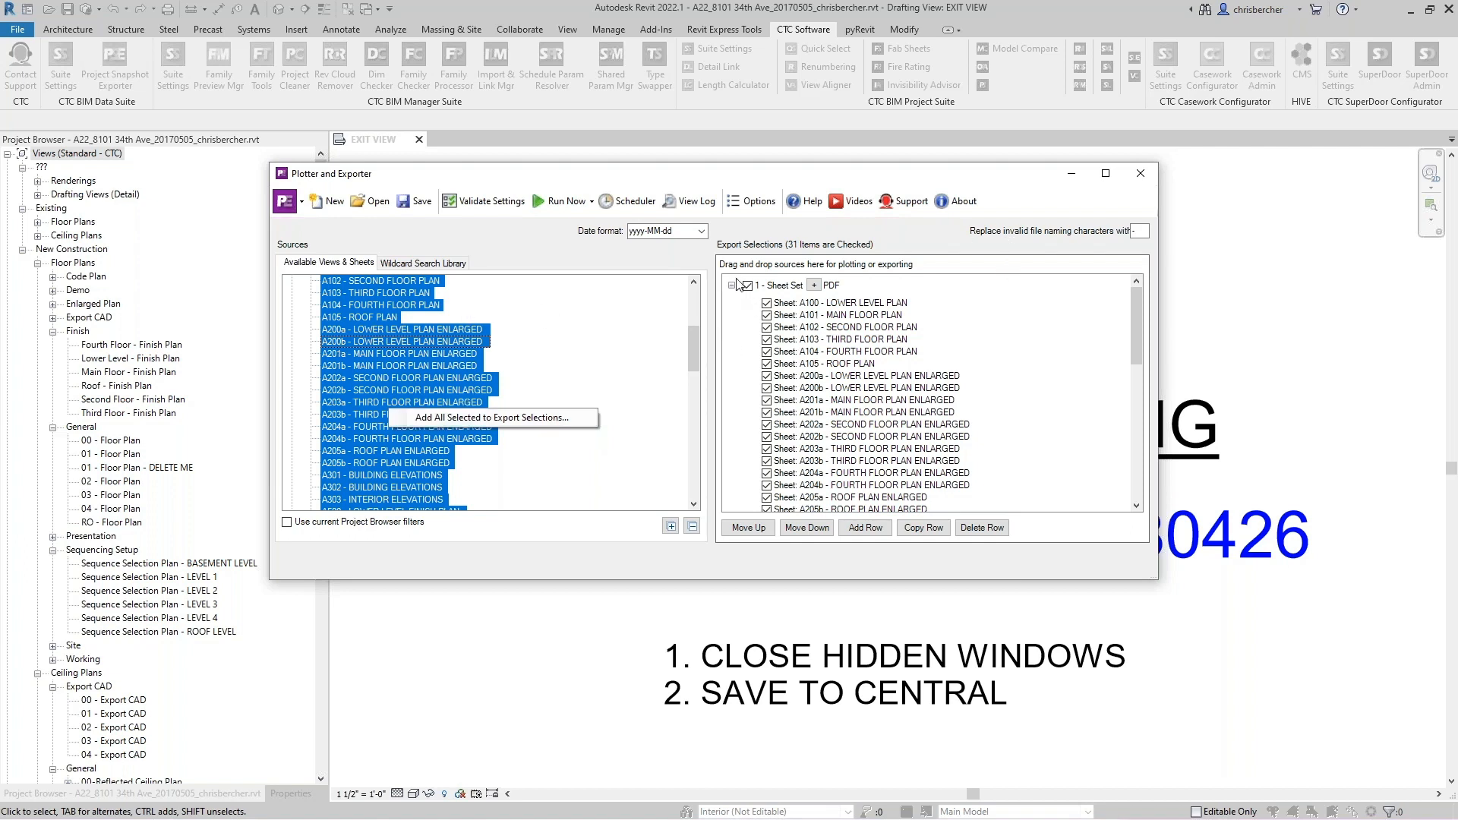
left_click(592, 316)
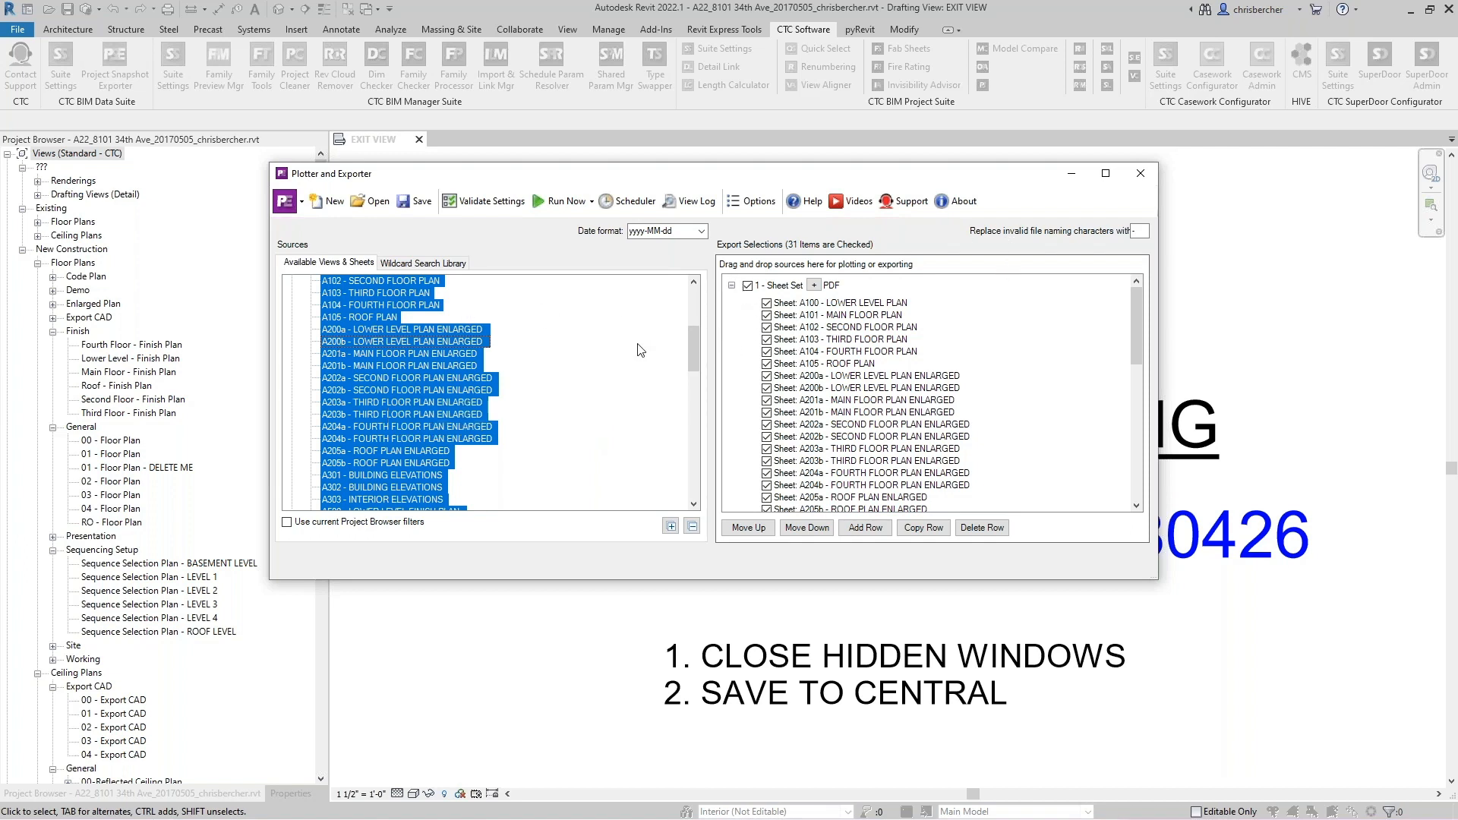
left_click(732, 286)
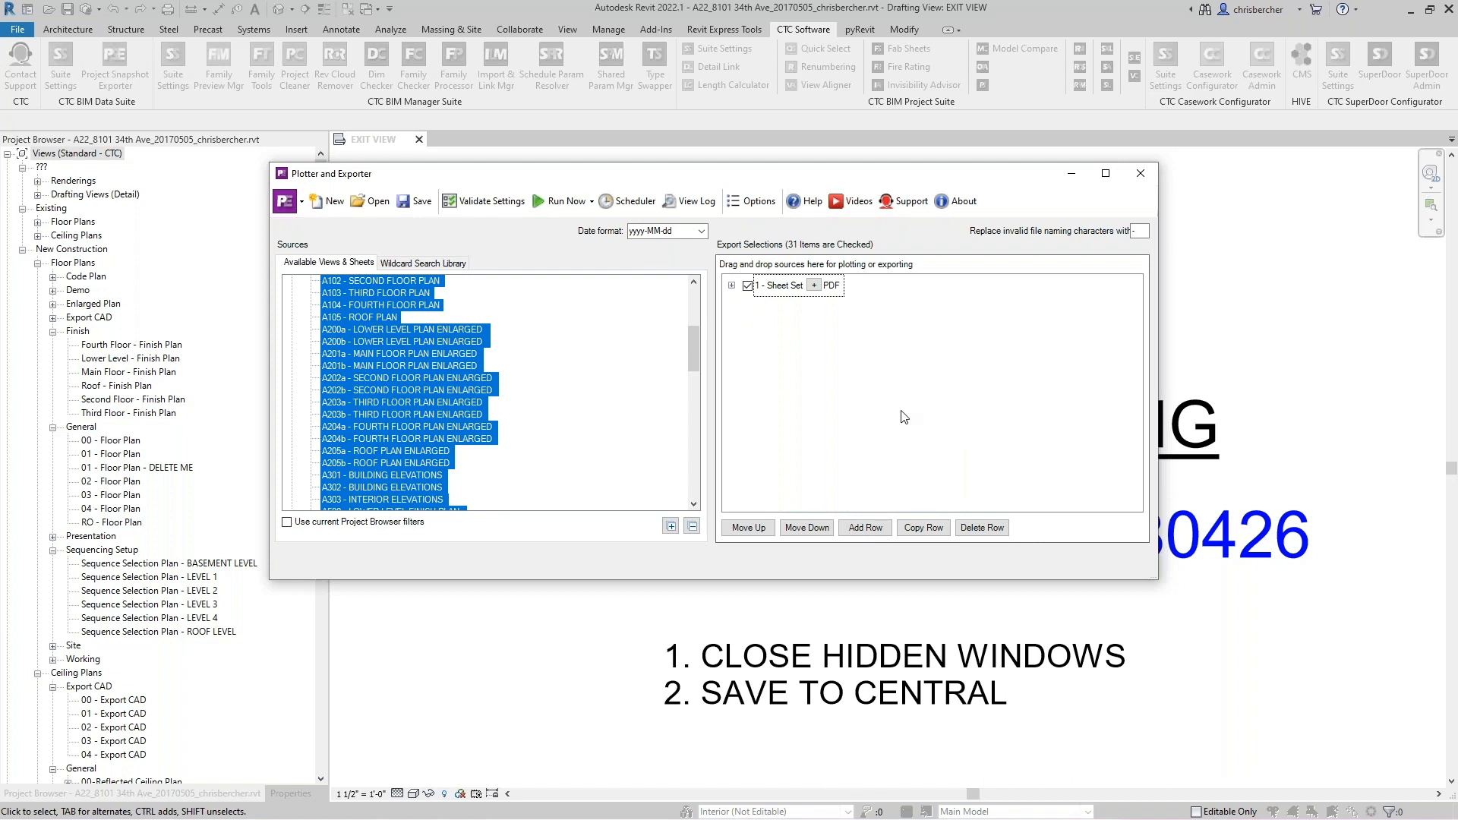
left_click(866, 529)
left_click(892, 561)
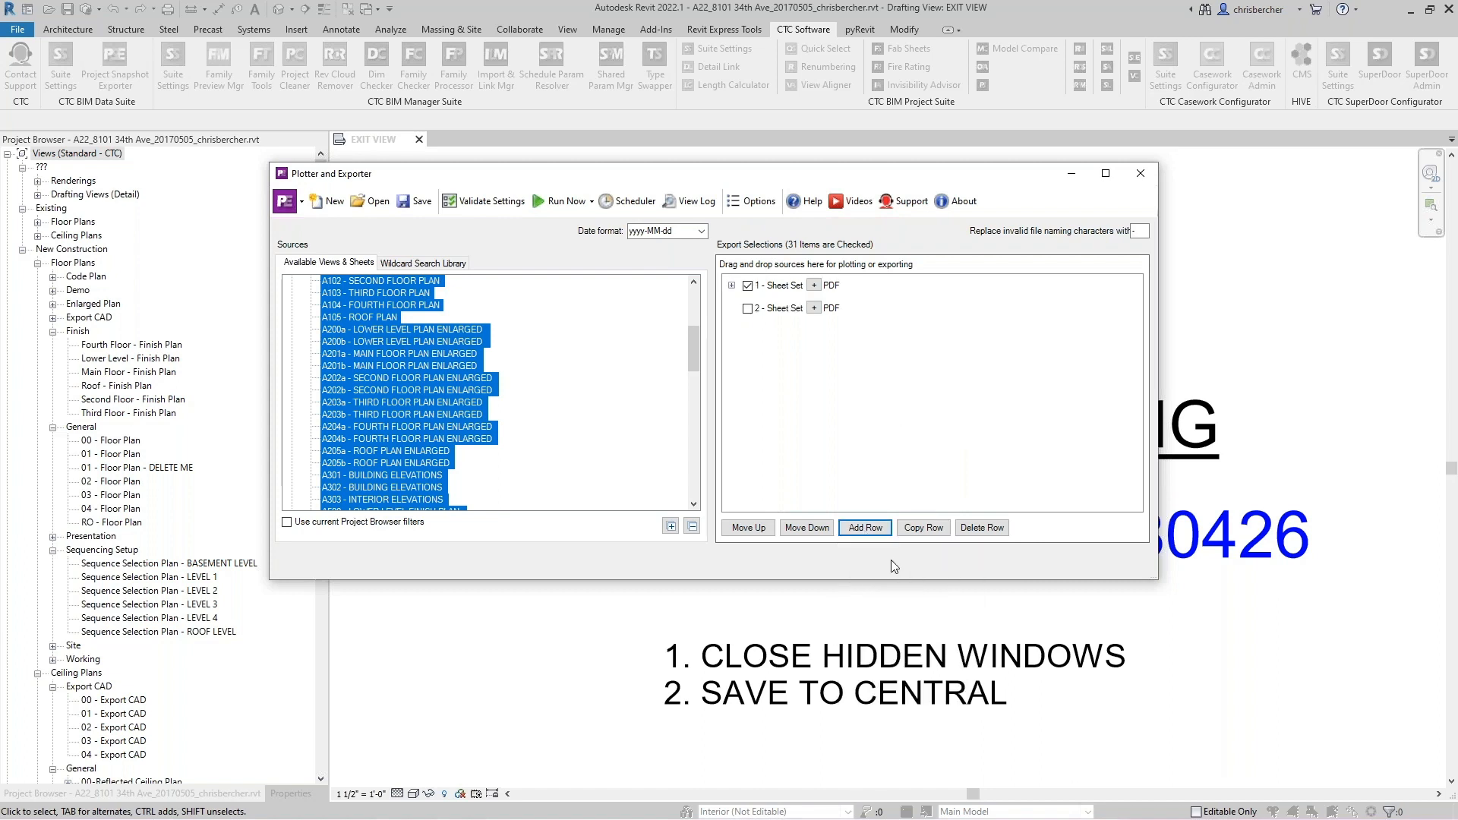
- Open the PDF settings of Sheet Set 2 and choose the CTC PDF Writer printer with PDF-Arch C print settings
left_click(814, 309)
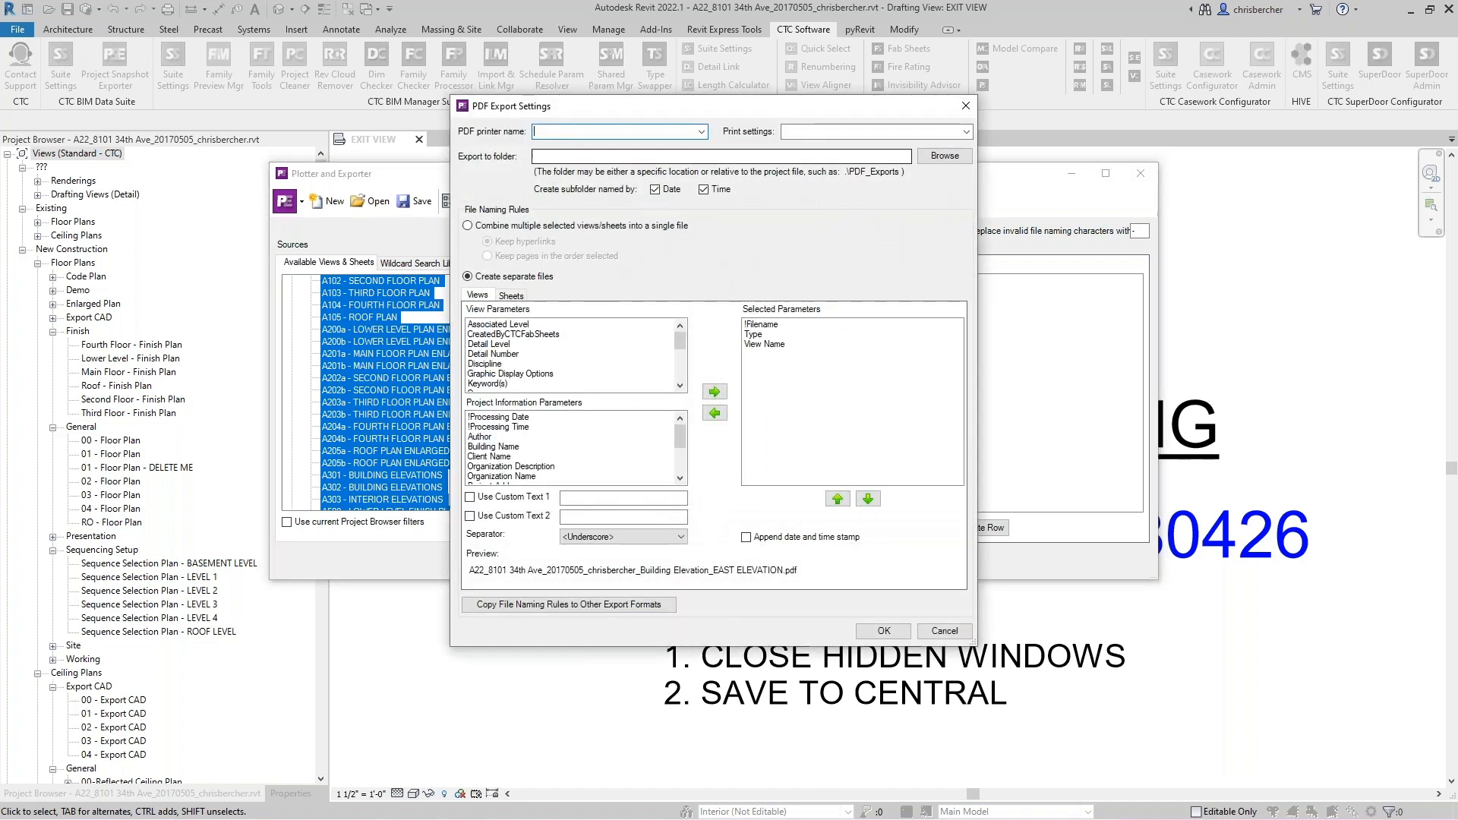
left_click(700, 132)
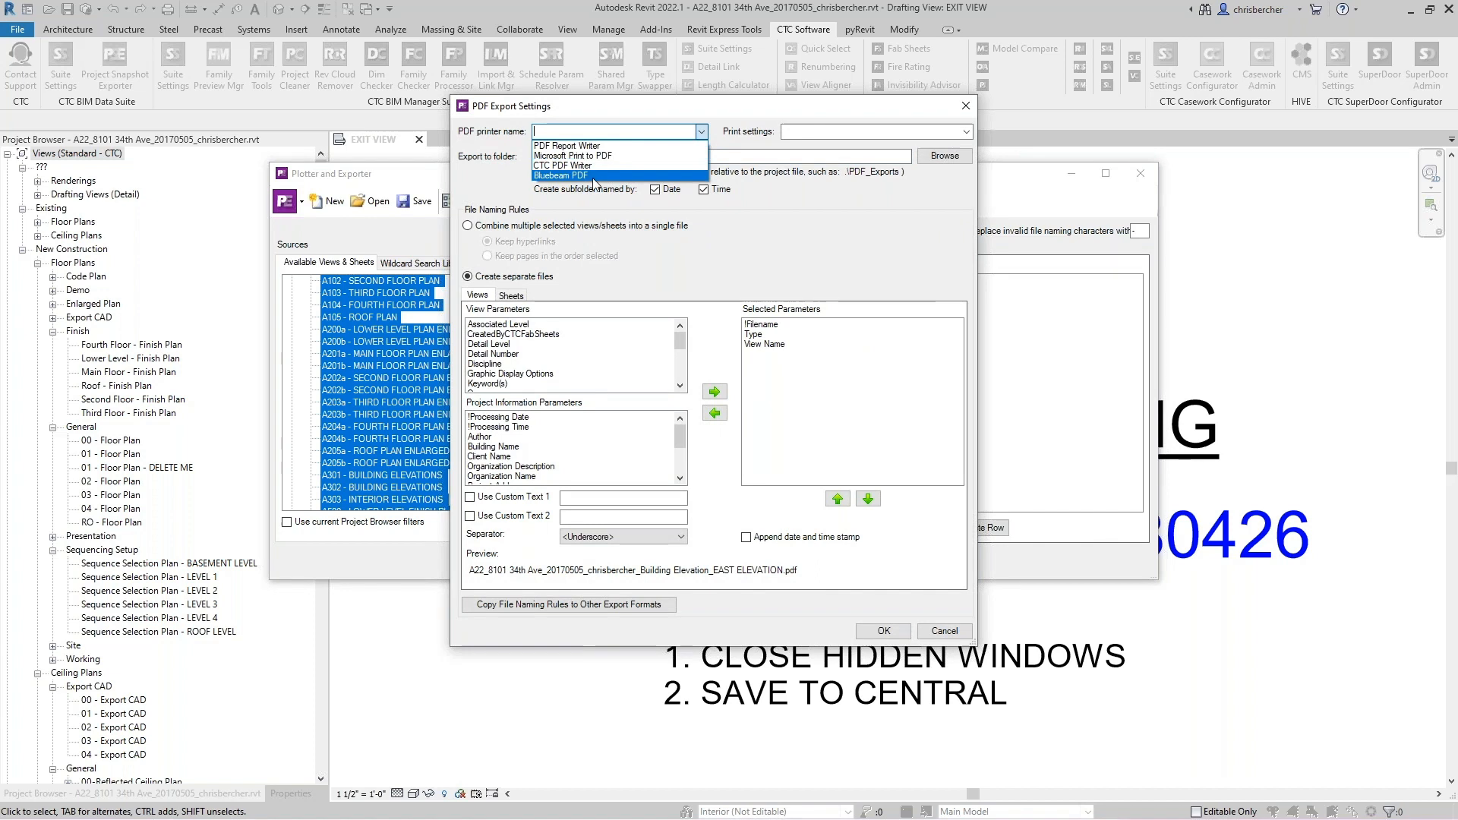
left_click(577, 169)
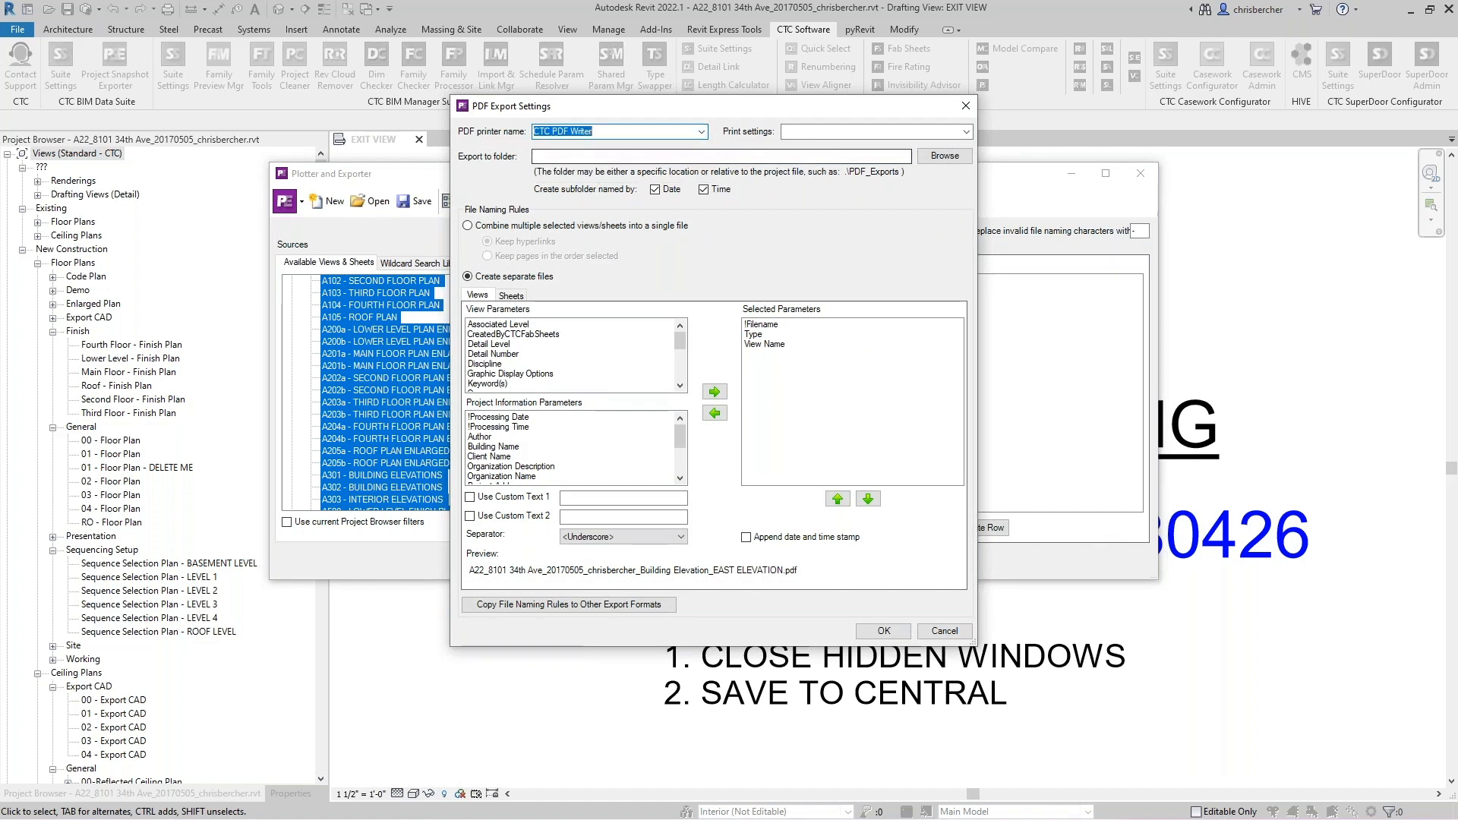
left_click(966, 132)
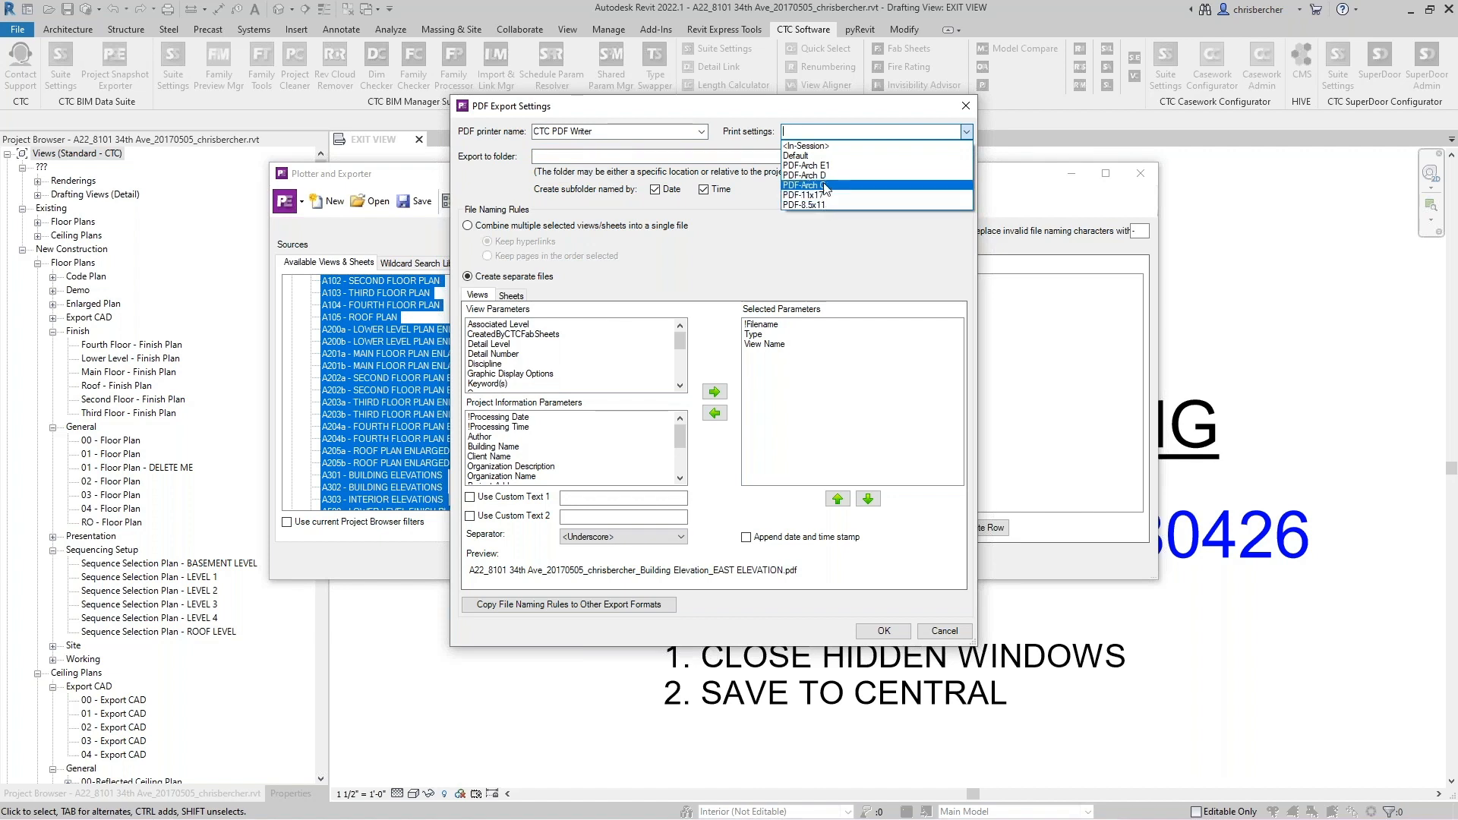
left_click(826, 186)
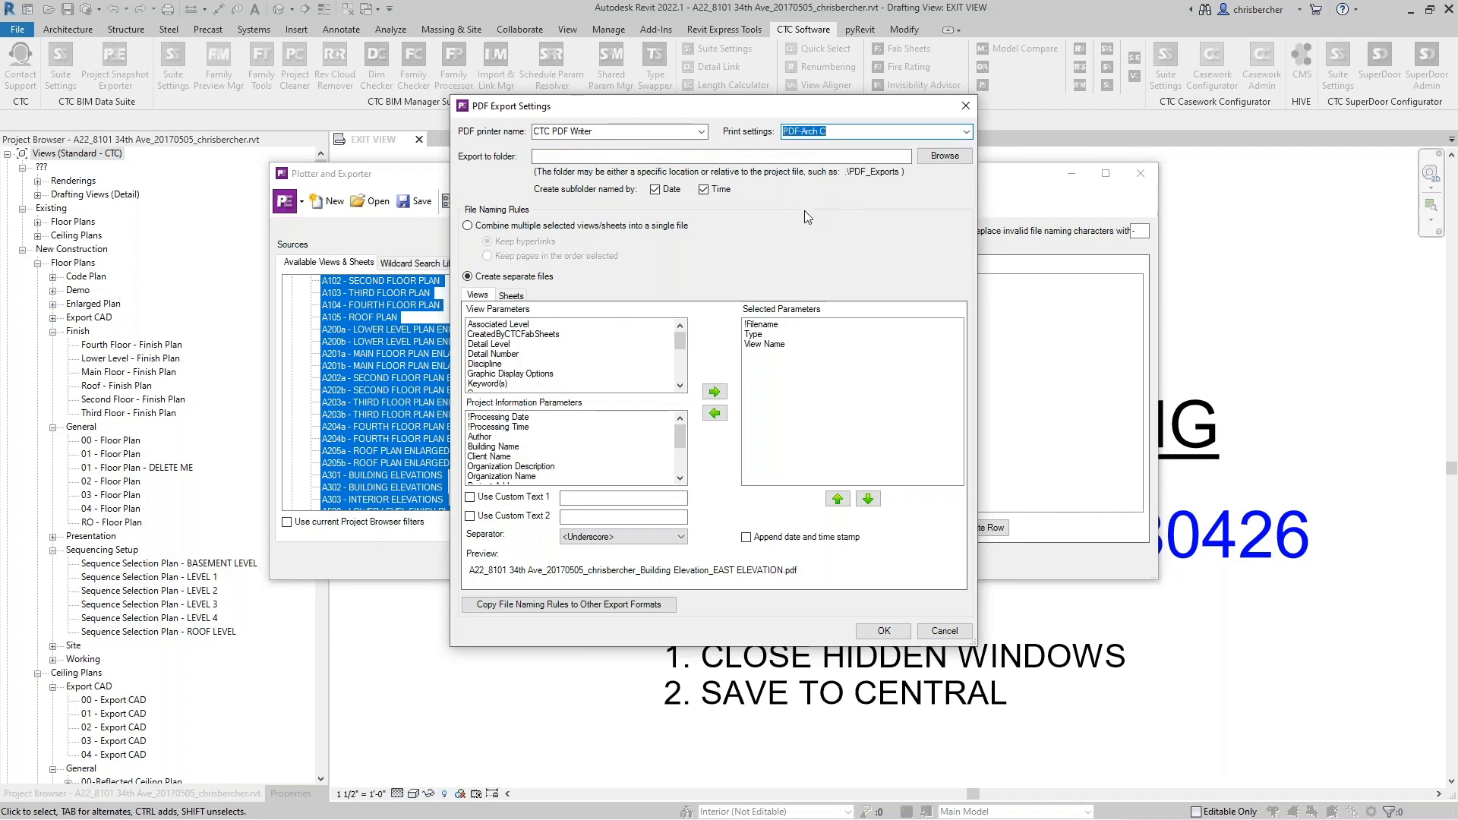
- Browse to and set the export folder C:\!RET Demo\!RET Settings\PlotterExporter\Exports
left_click(945, 156)
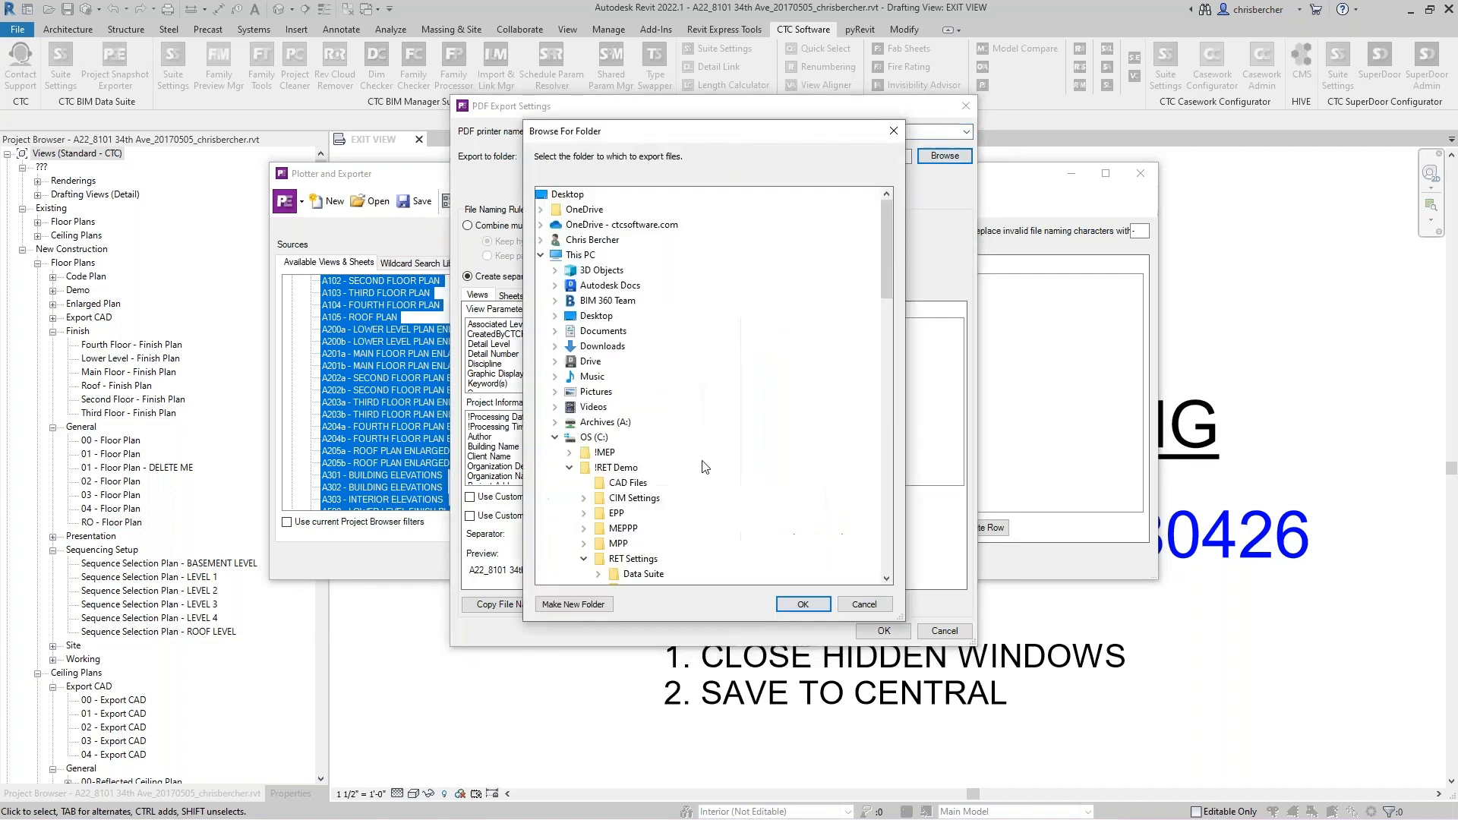
scroll(646, 571, "down", 4)
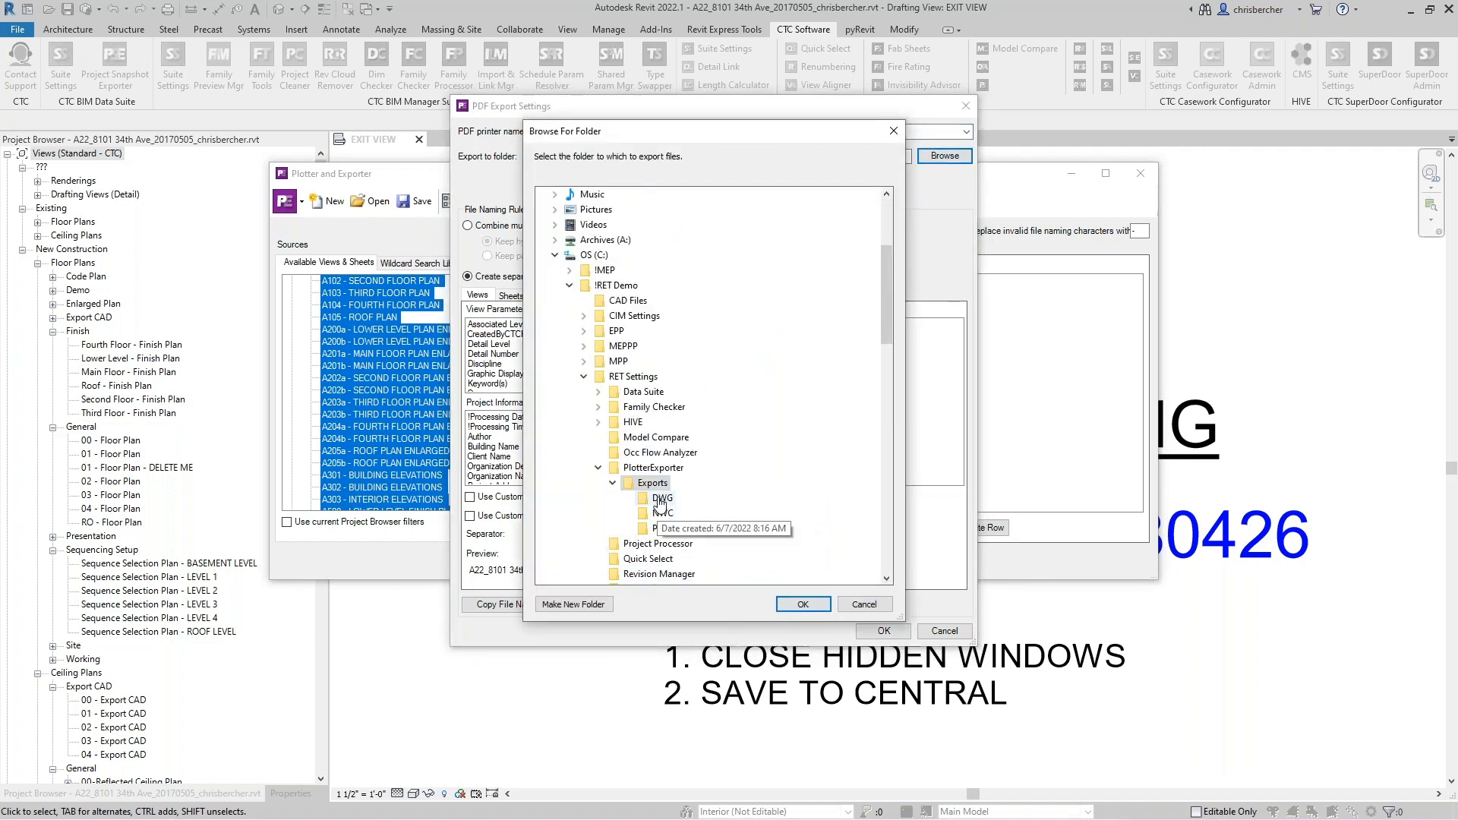
left_click(799, 603)
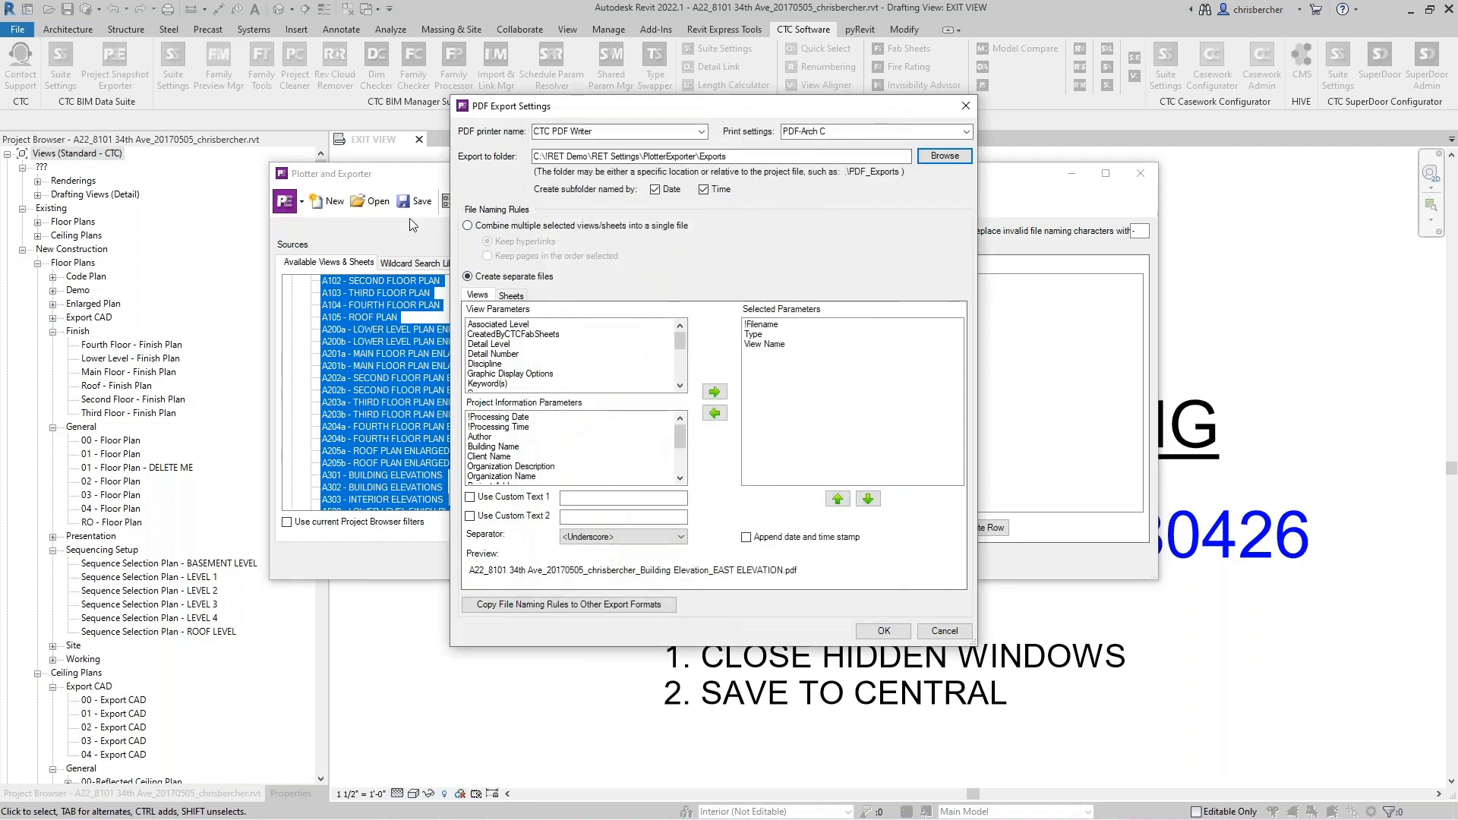
- Remove the !Filename parameter from the sheets' selected file naming parameters
left_click(511, 295)
left_click(764, 325)
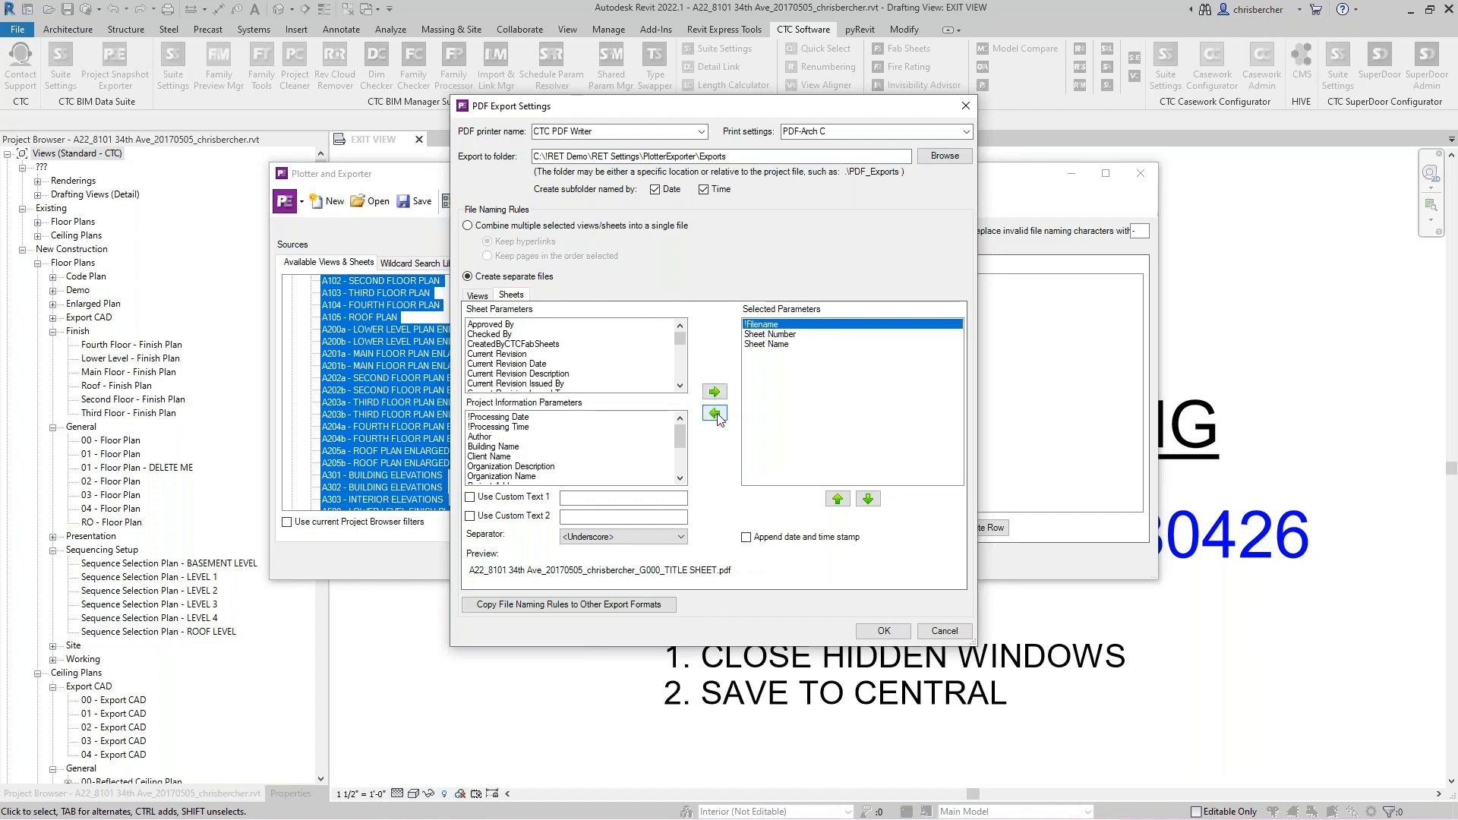
left_click(714, 413)
- Enable Custom Text 1 in the sheet file name with the value Permit Set
left_click(470, 497)
left_click(607, 498)
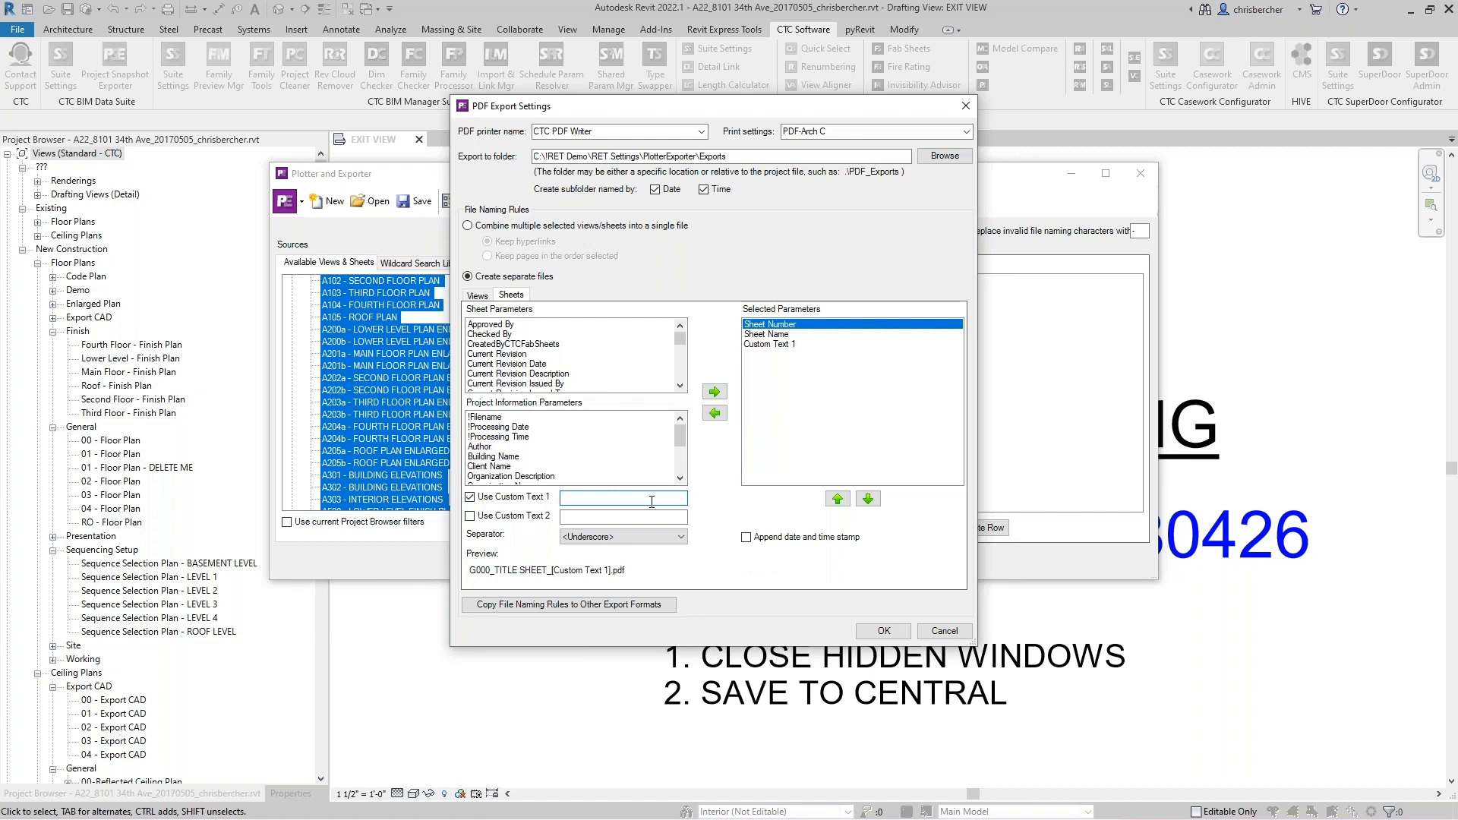
left_click(766, 345)
left_click(608, 499)
type("Permit Set")
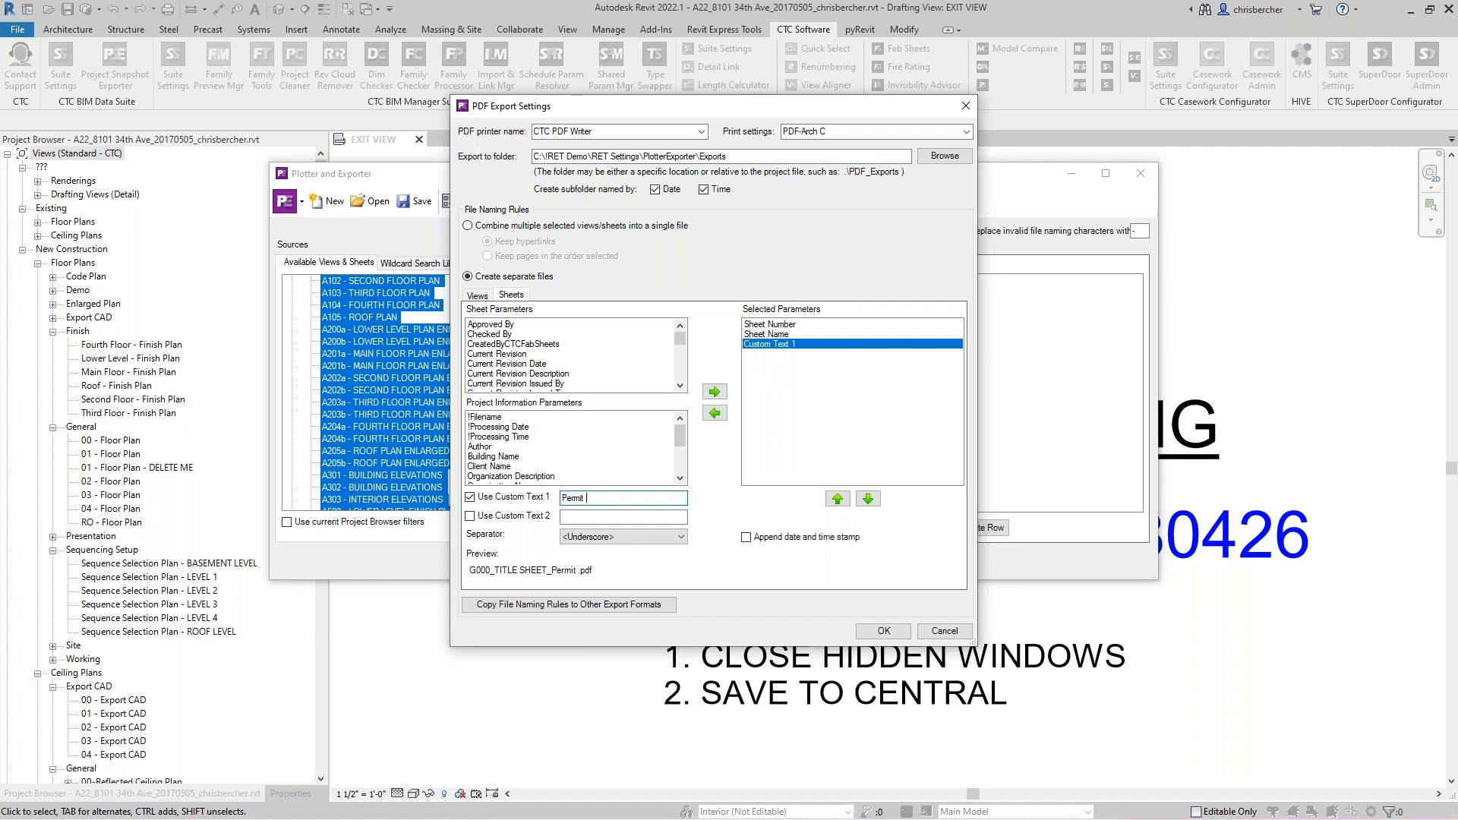
- Enable Custom Text 2 in the sheet file name with the value Half Size
left_click(513, 517)
left_click(563, 516)
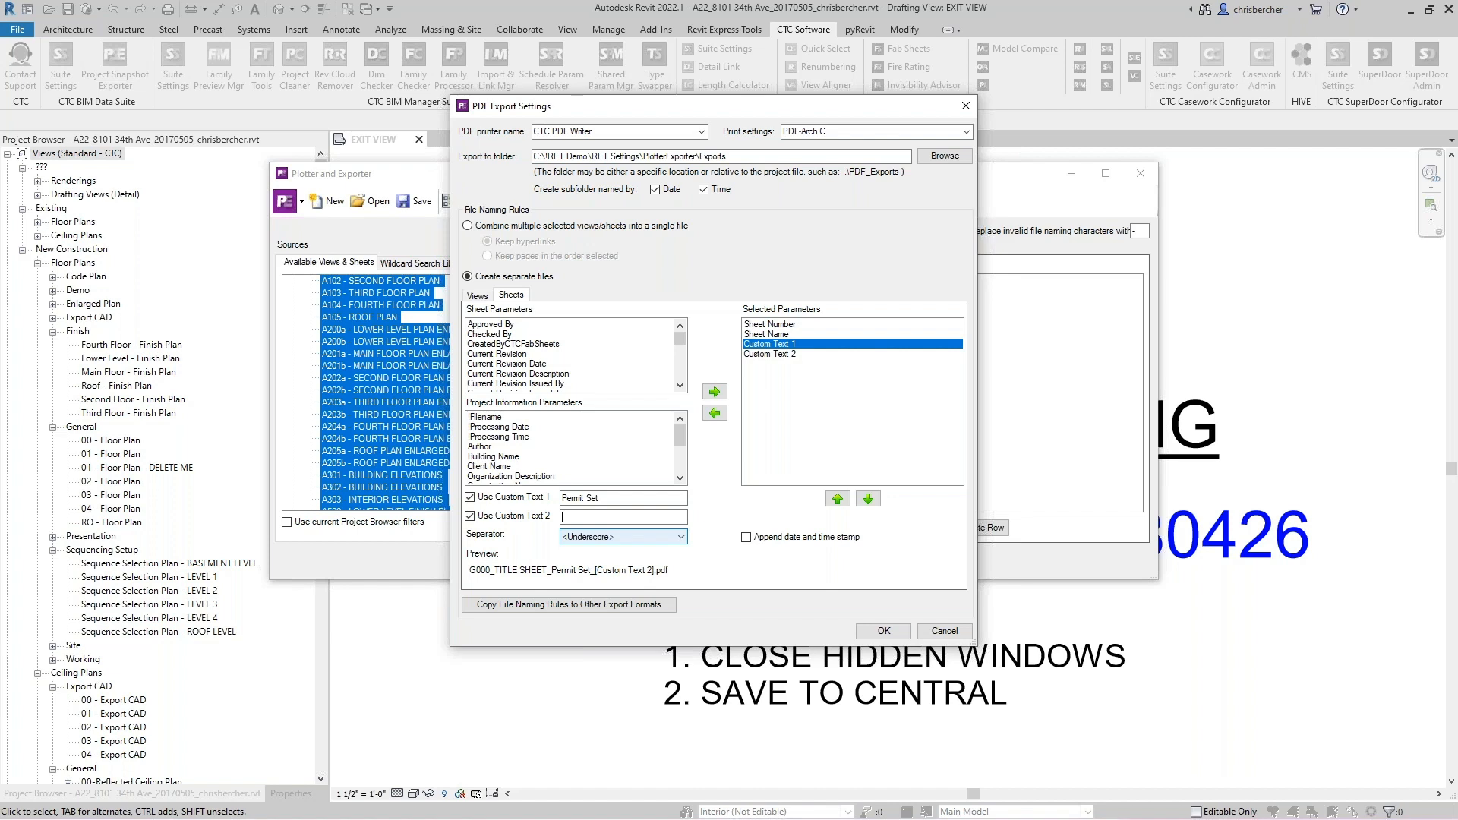
type("Half Size")
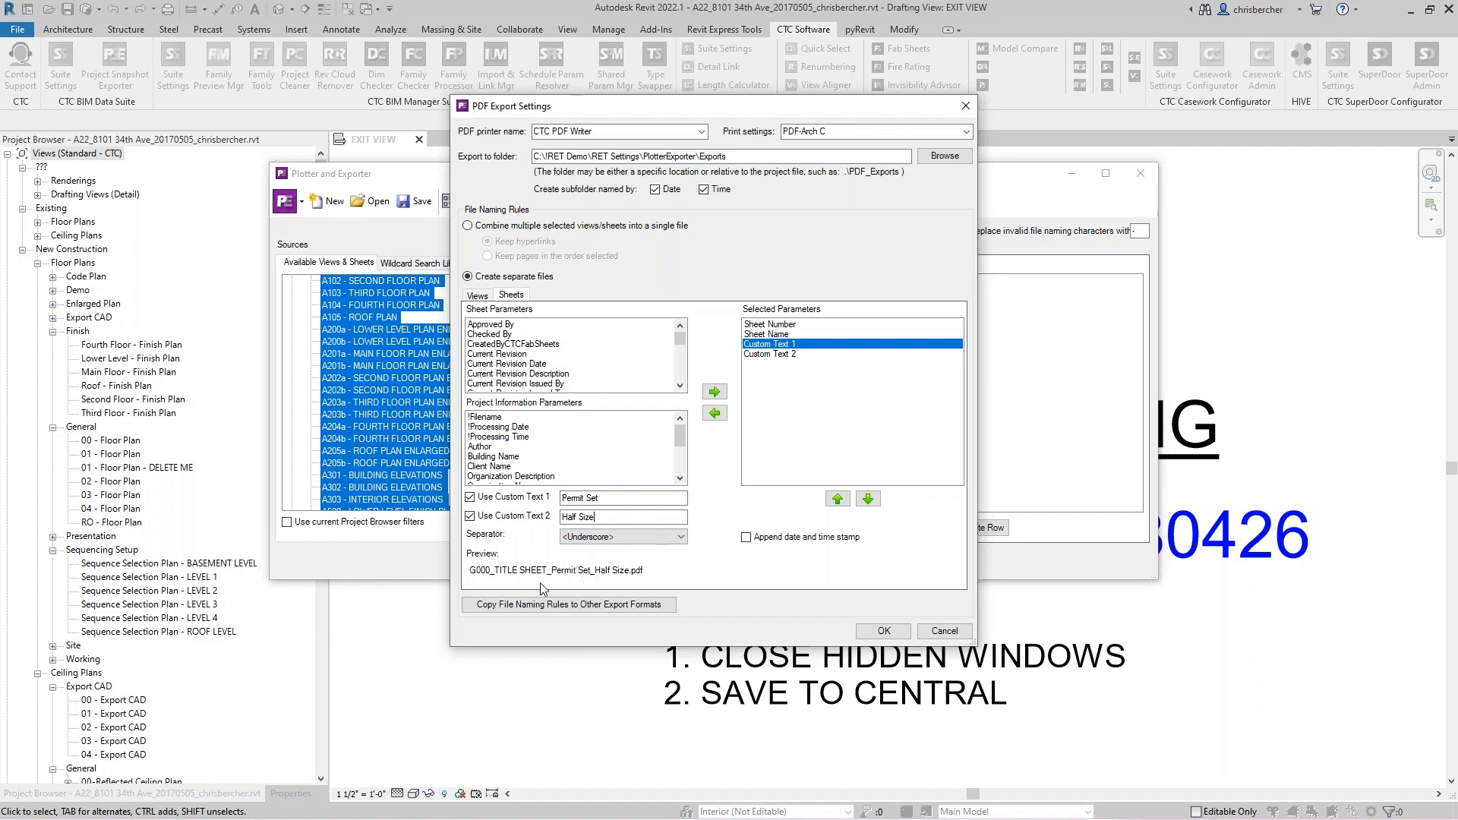
- Set the file name separator to <Space><Hyphen><Space> and confirm the PDF export settings
left_click(587, 538)
left_click(612, 590)
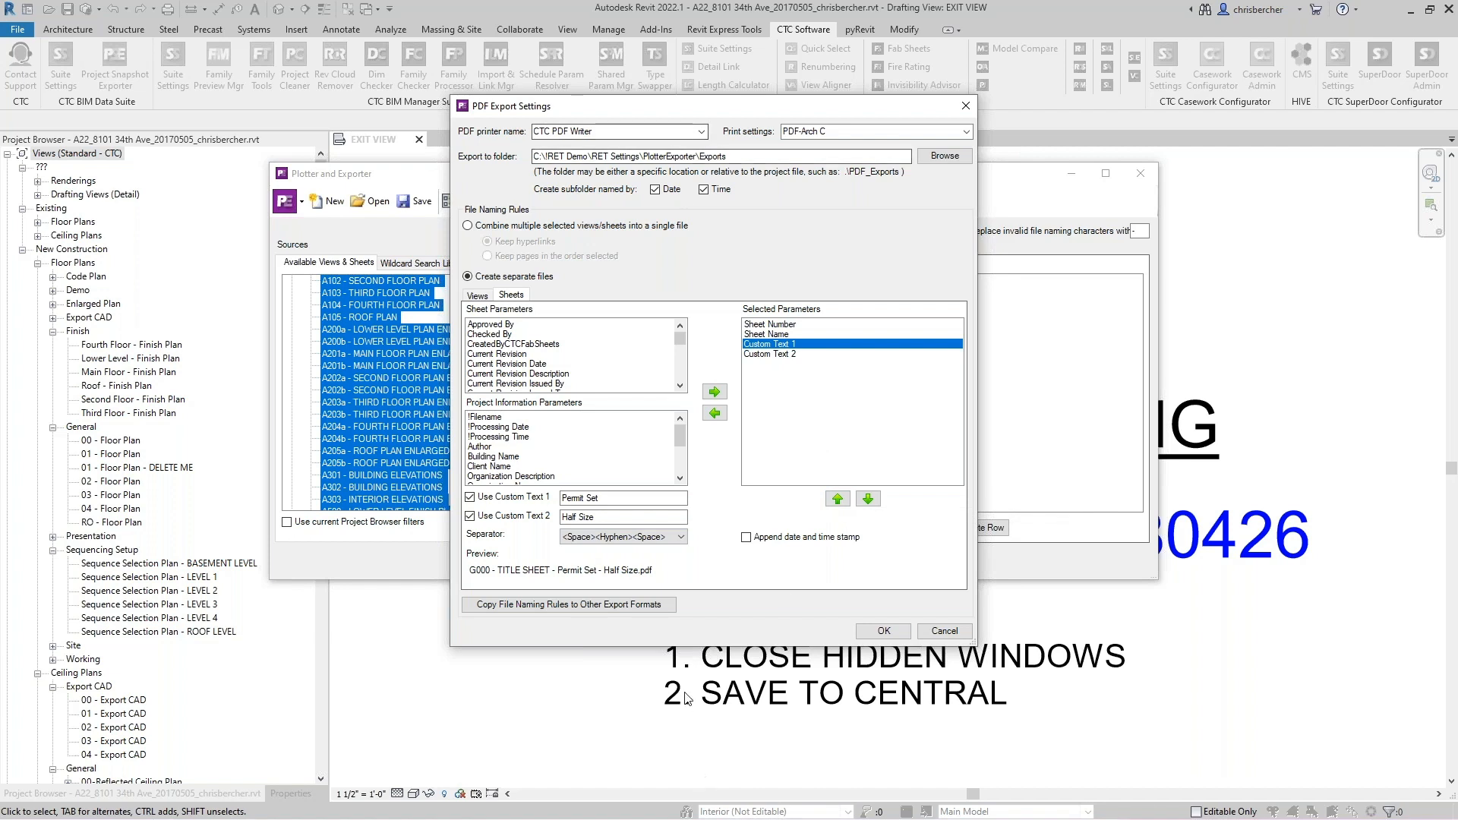
left_click(883, 631)
- Remove the All Views and All Sheets wildcards from Sheet Set 2
left_click(748, 308)
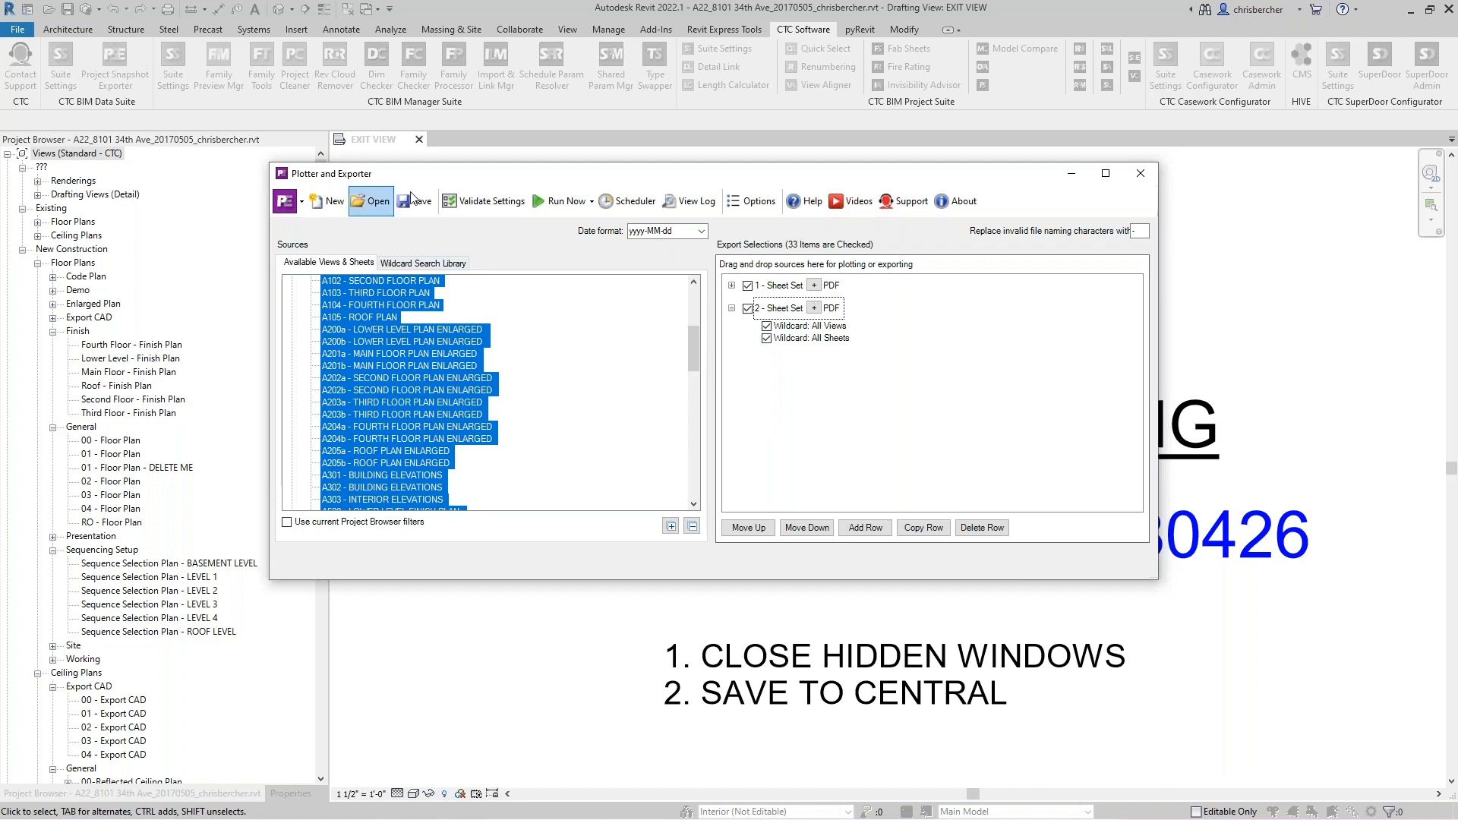
left_click(792, 327)
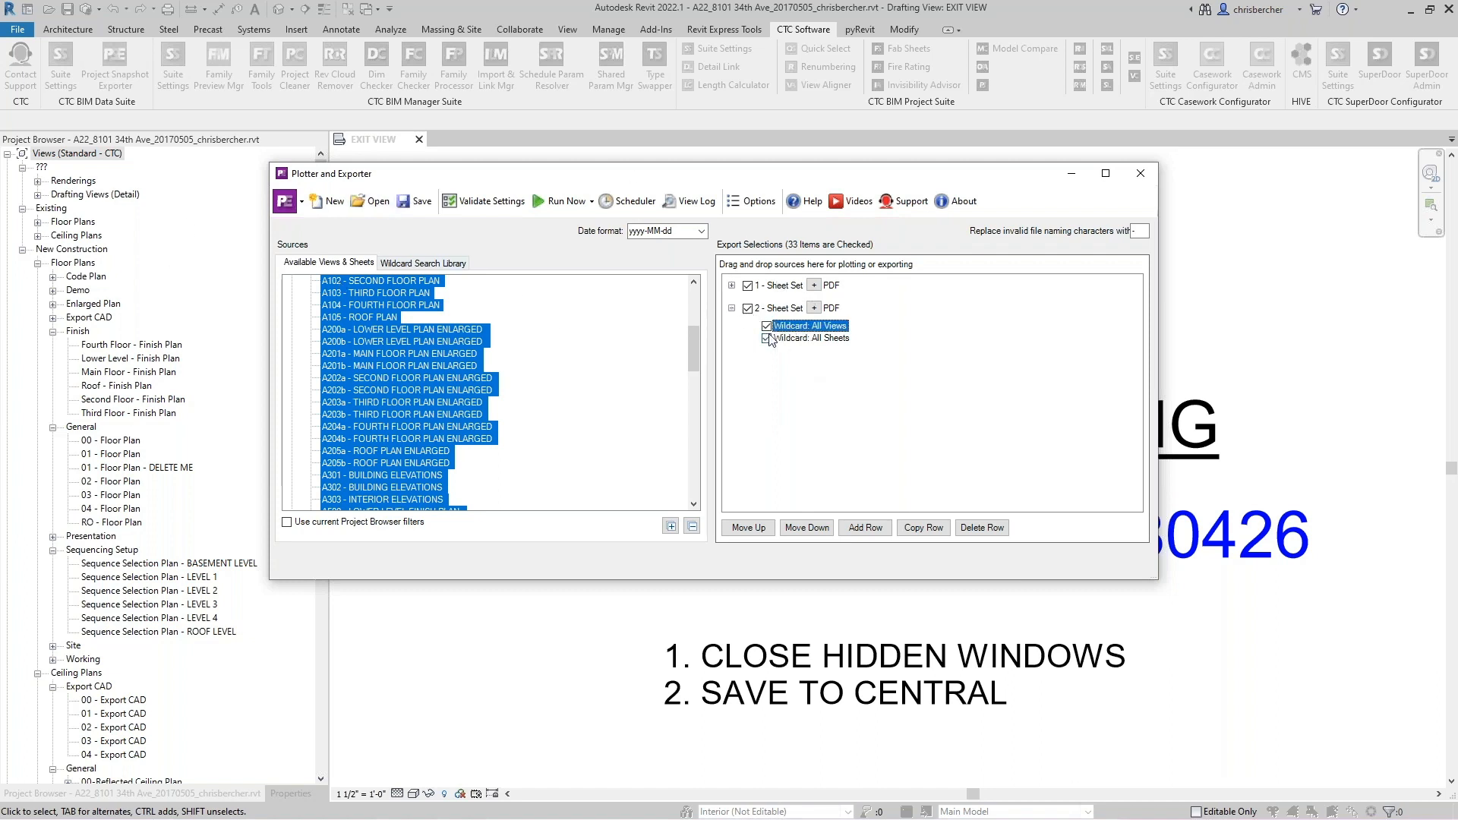
right_click(800, 328)
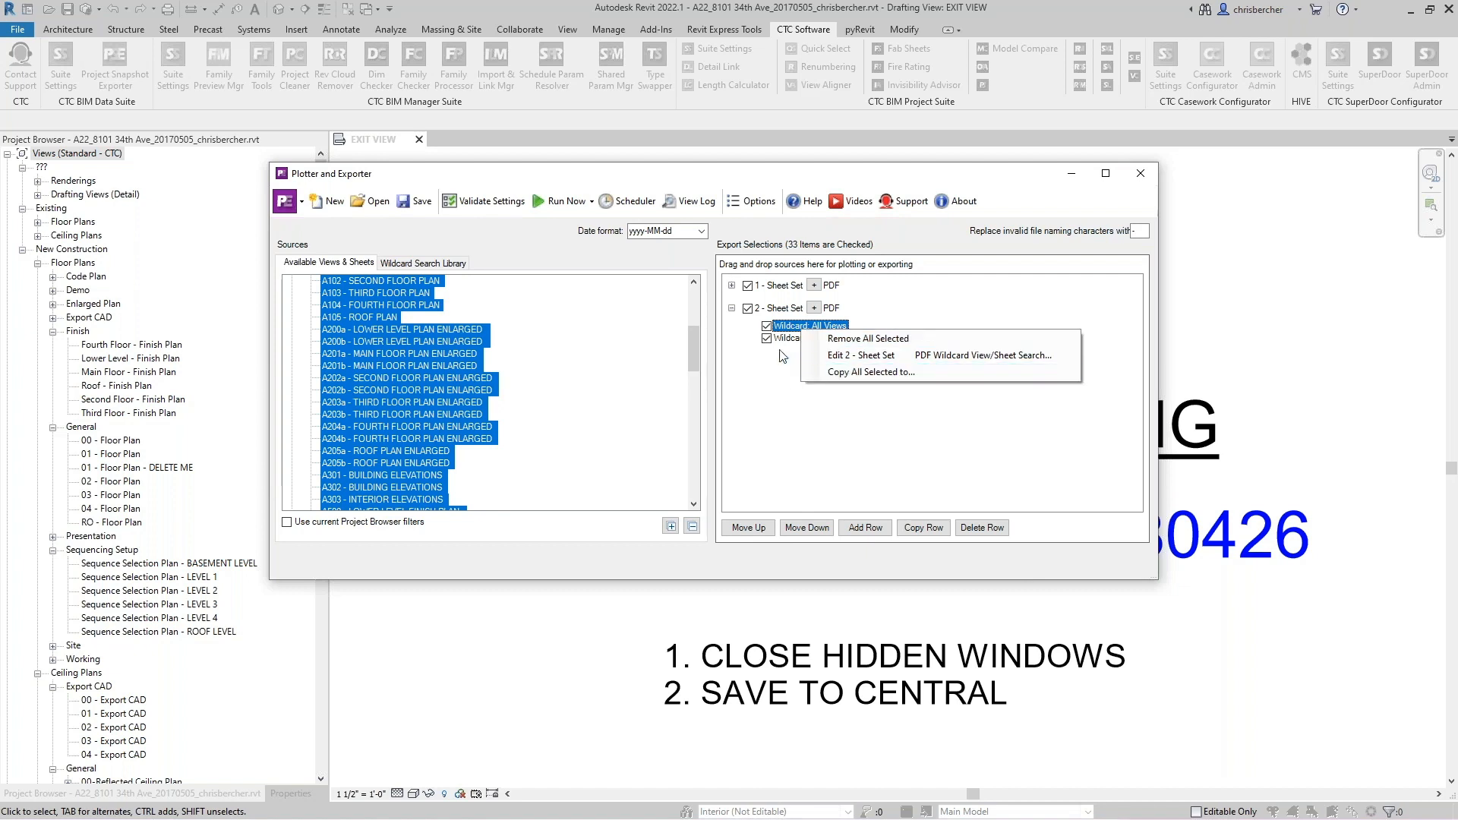
left_click(731, 376)
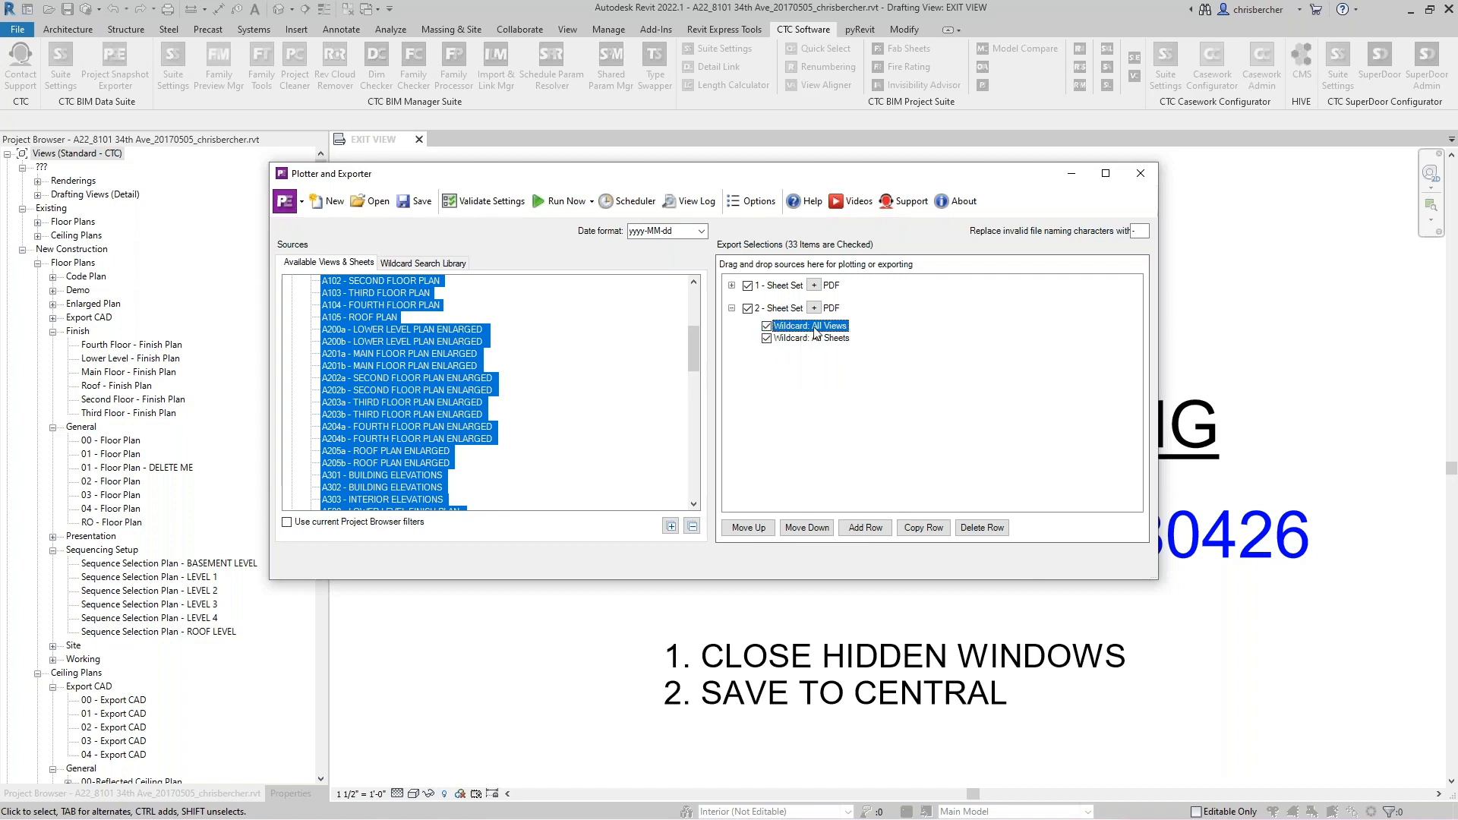
left_click(765, 328)
right_click(786, 324)
left_click(827, 332)
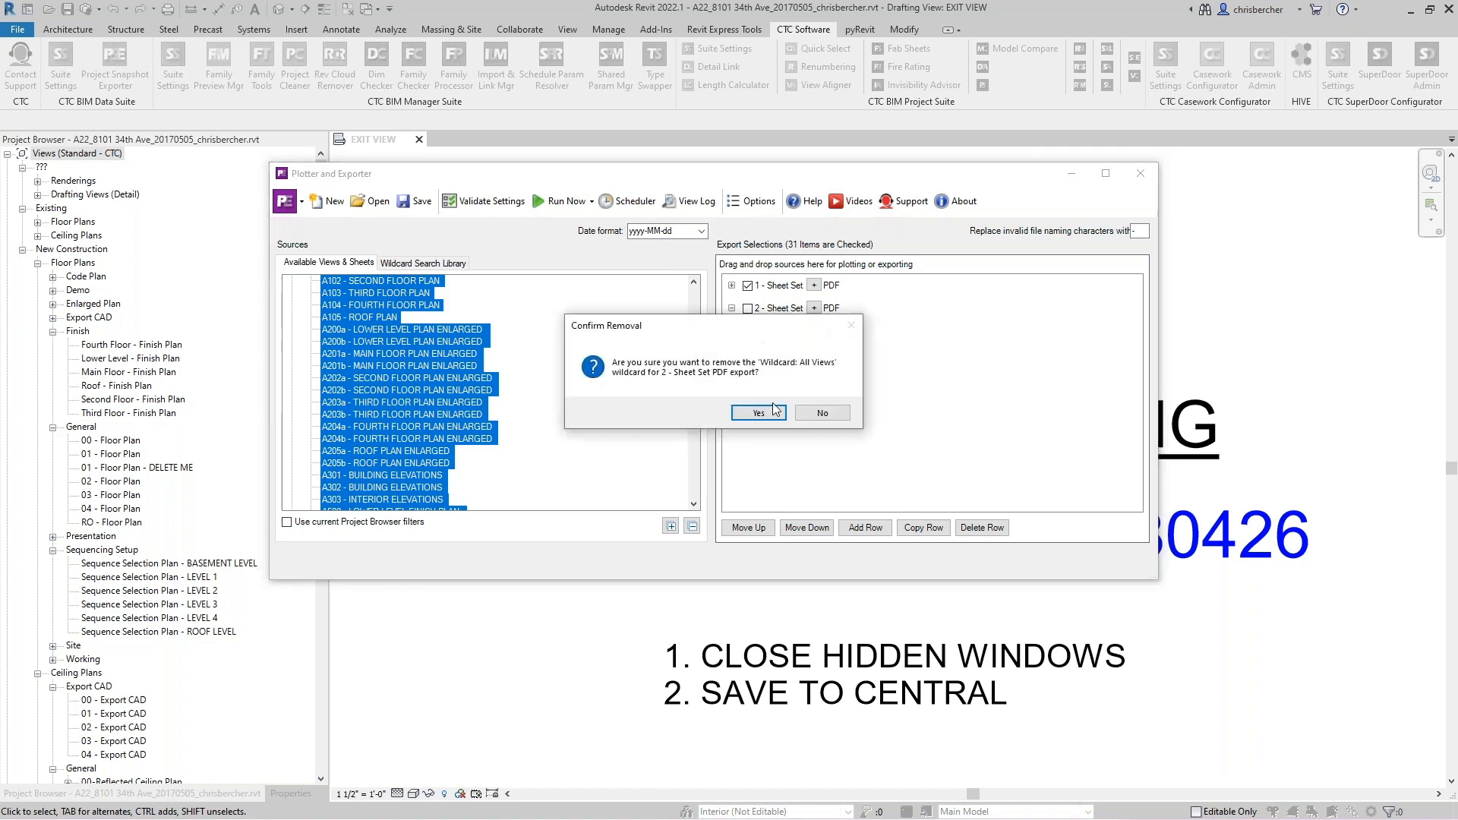
left_click(761, 412)
right_click(795, 332)
left_click(836, 340)
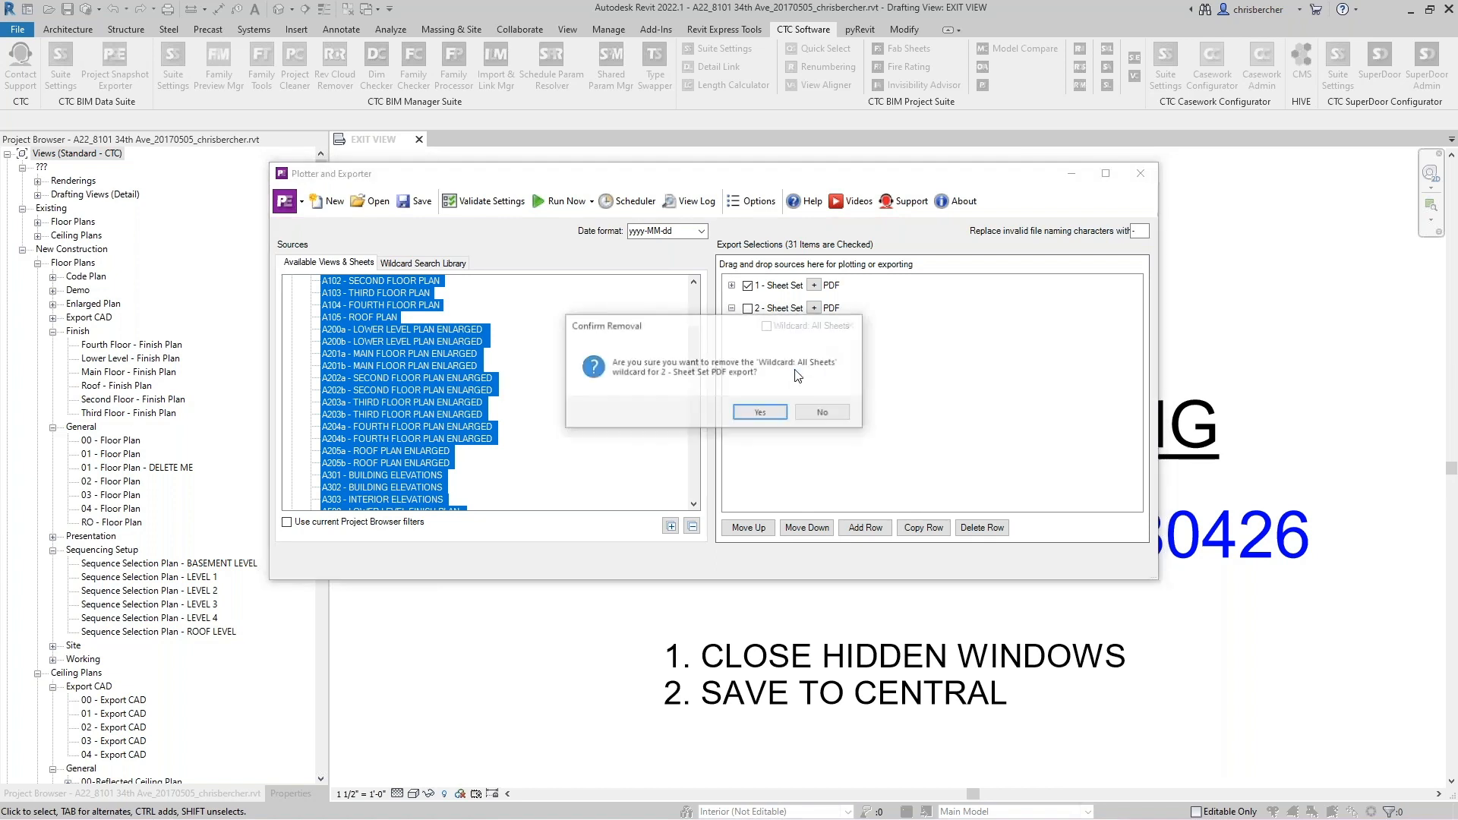
left_click(752, 411)
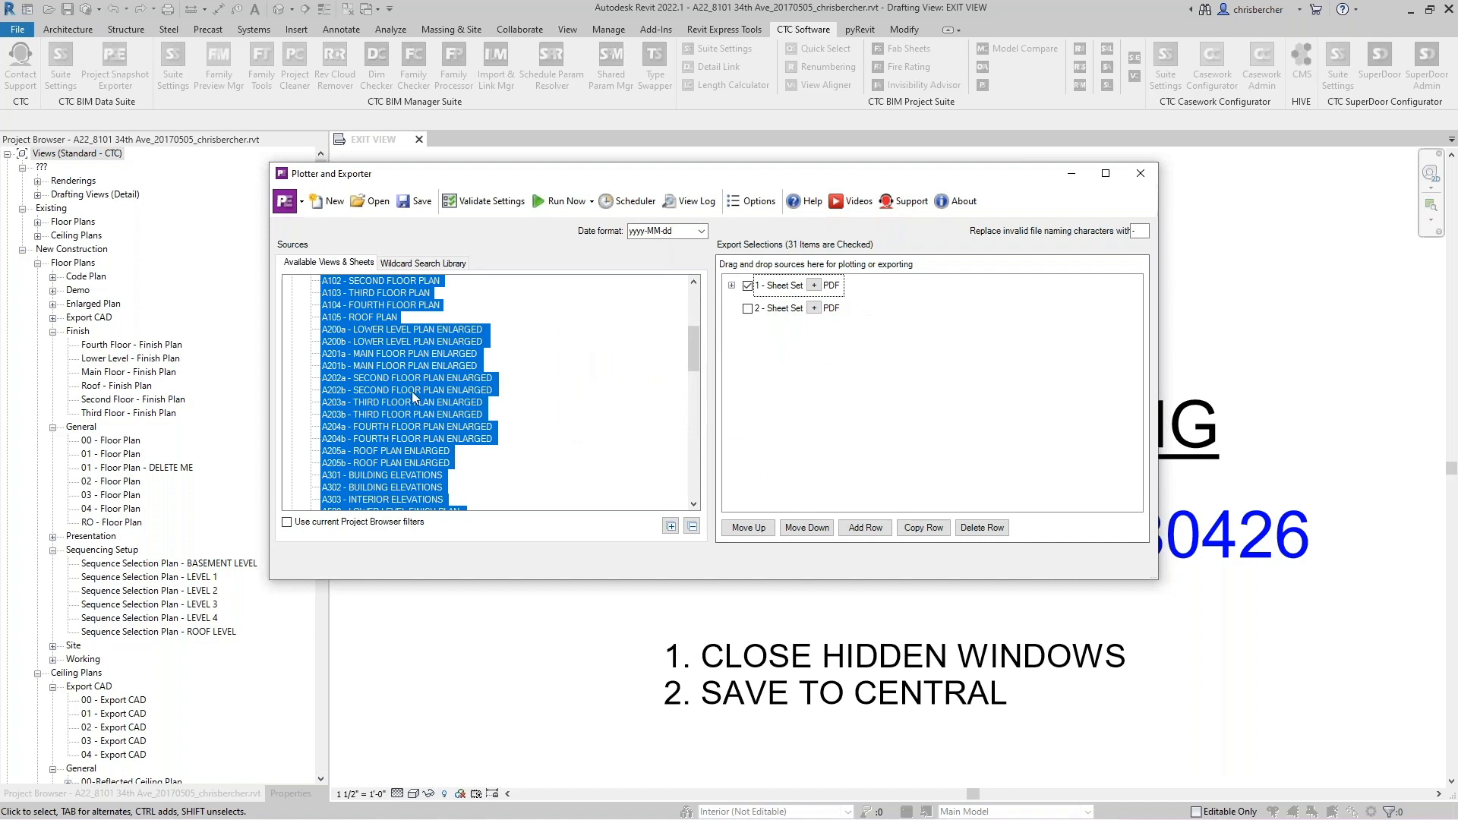
- Add a new wildcard sheet search for A1* described as Sheets that begin with A1
left_click(423, 263)
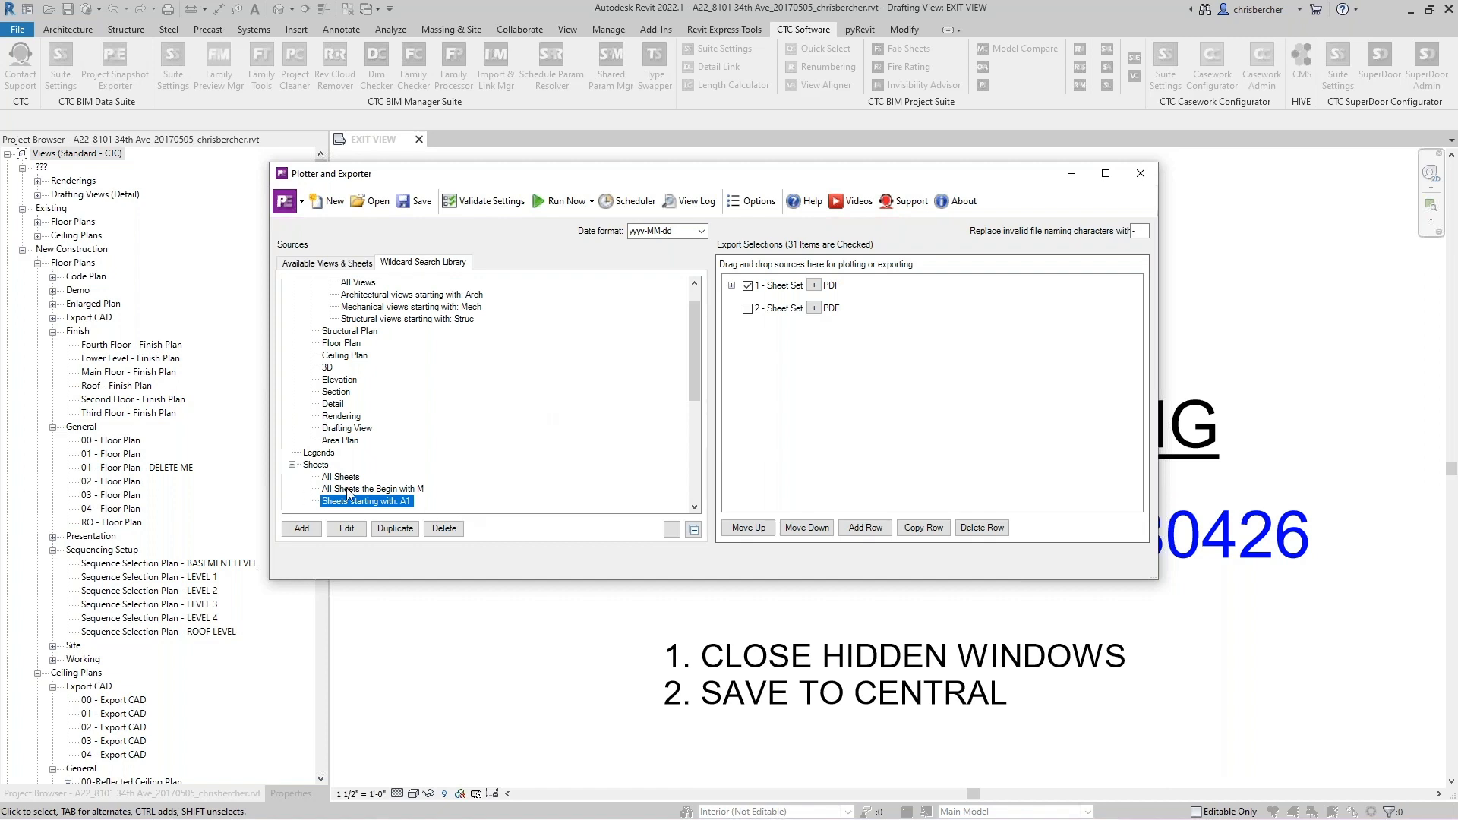
left_click(310, 538)
scroll(501, 426, "up", 1)
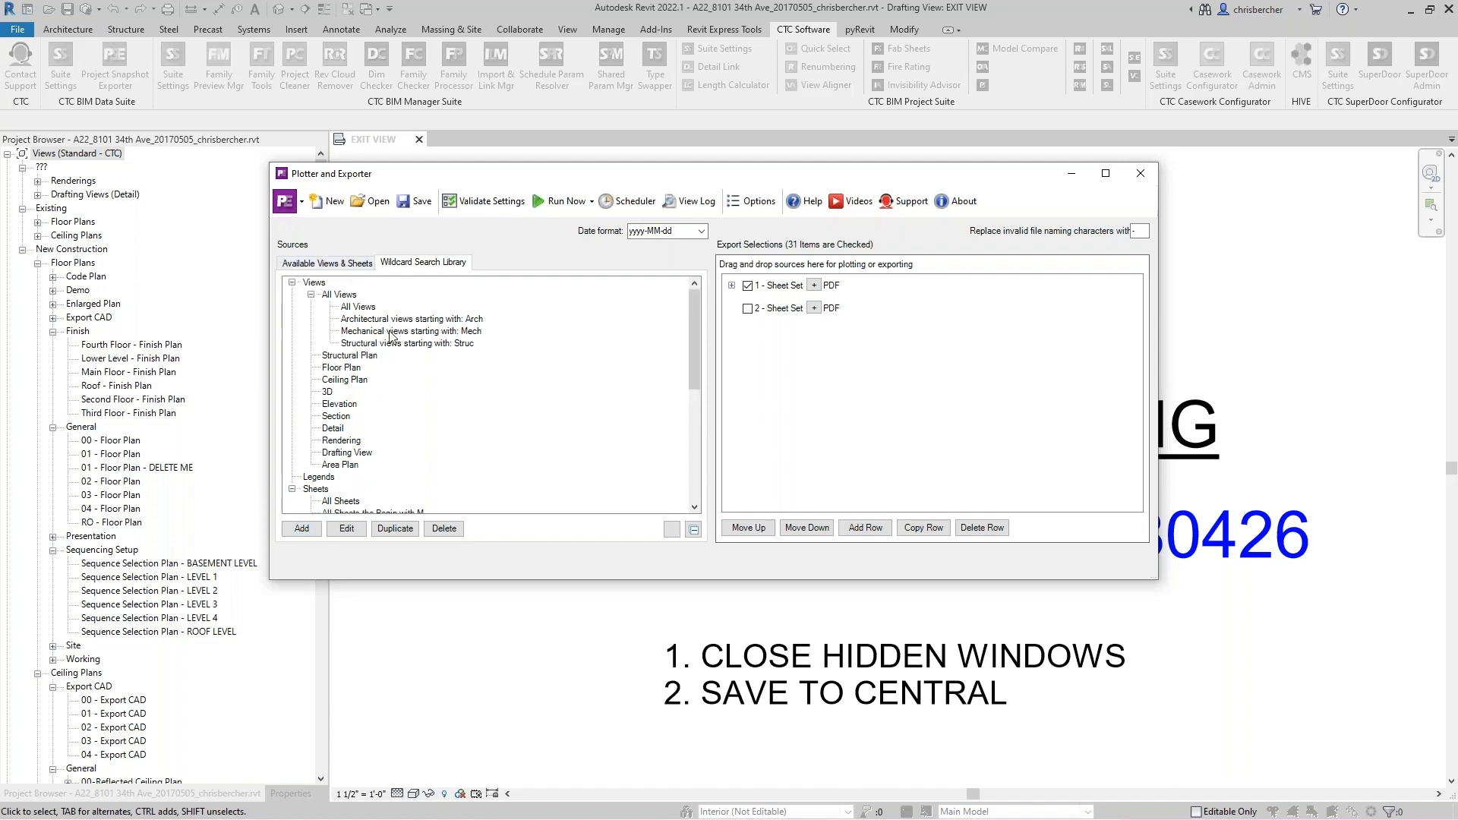
scroll(380, 490, "down", 1)
left_click(369, 489)
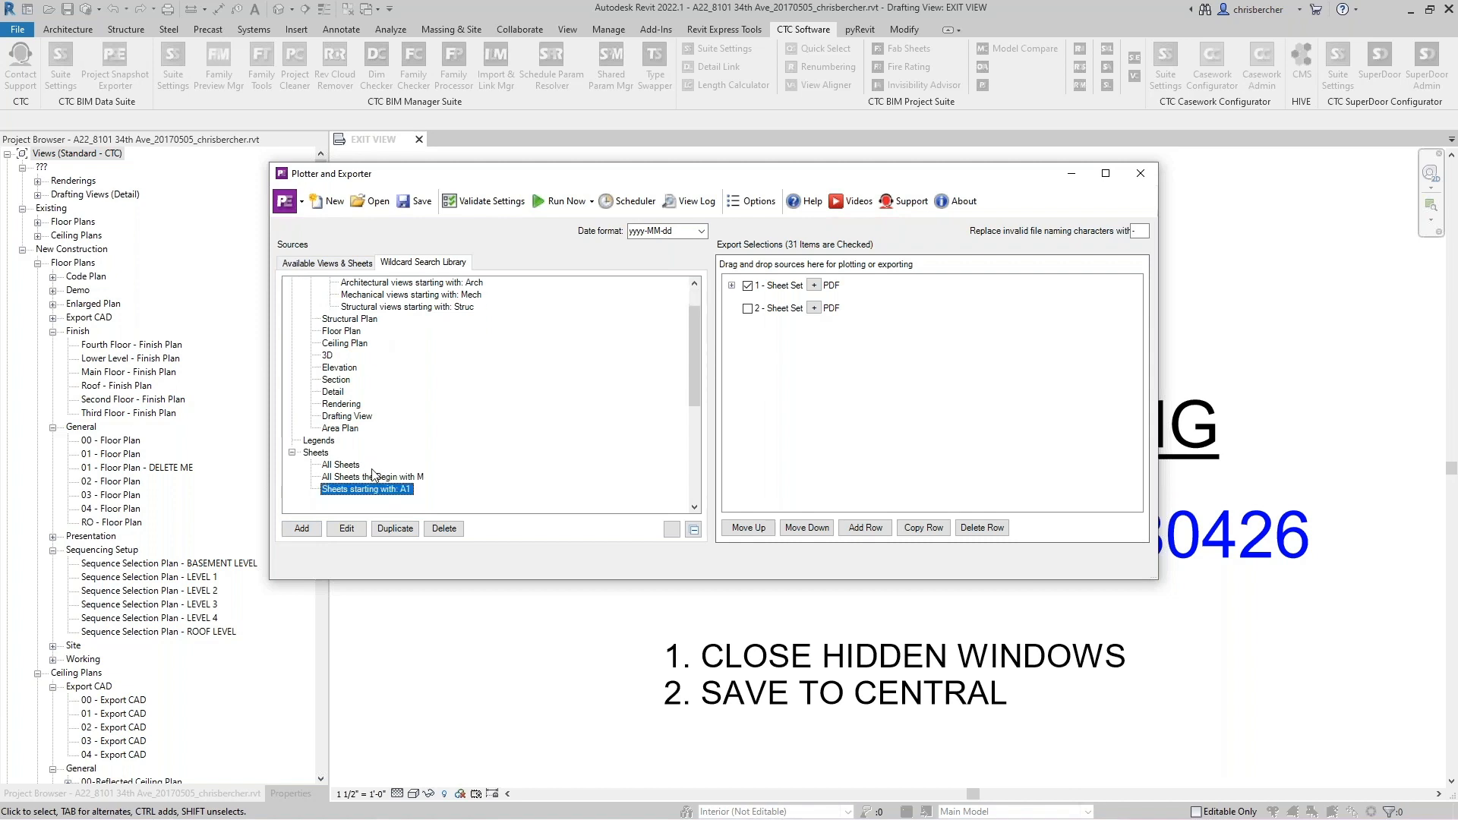
left_click(310, 531)
left_click(304, 528)
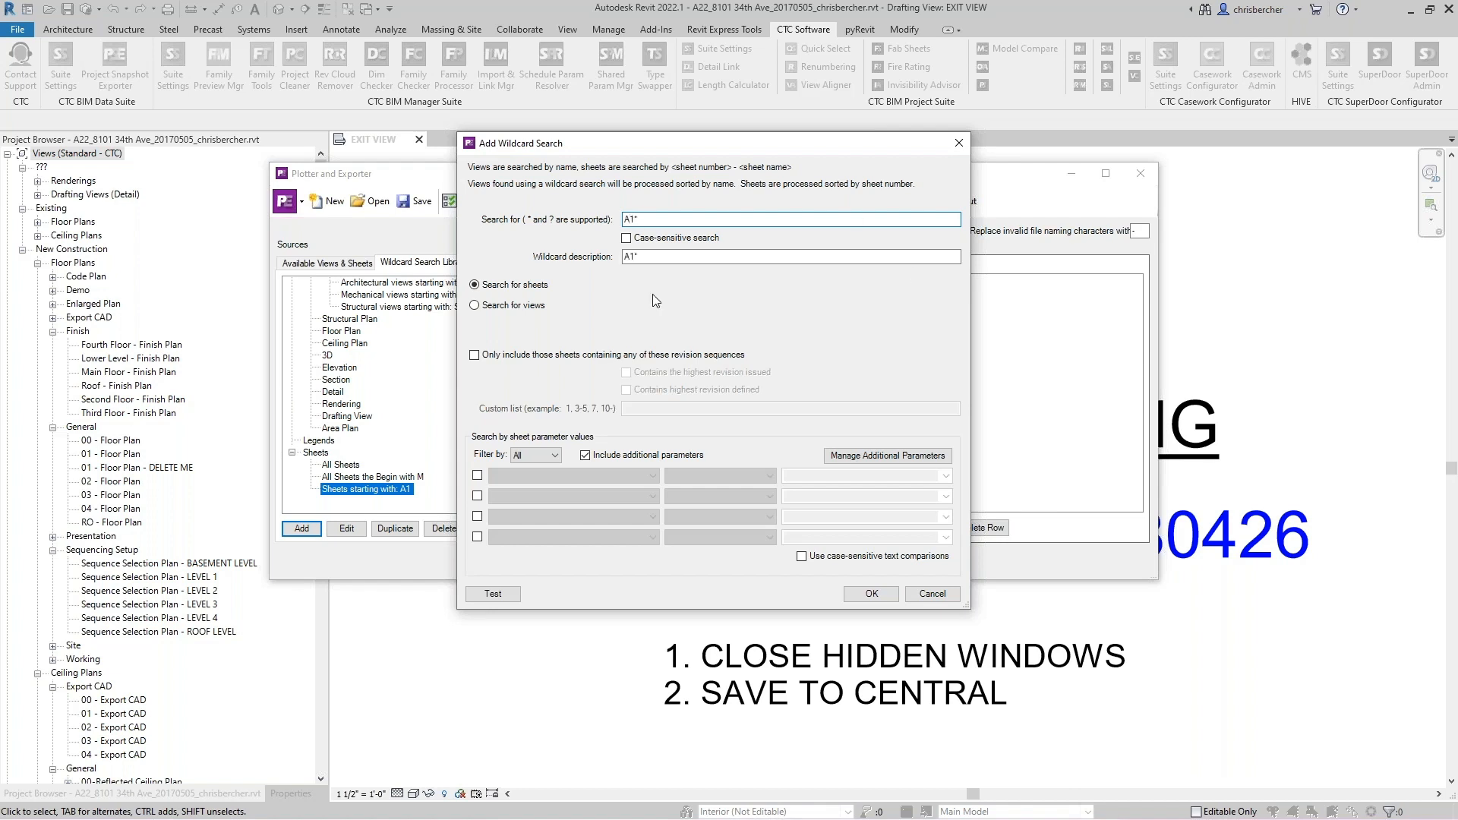
left_click(631, 254)
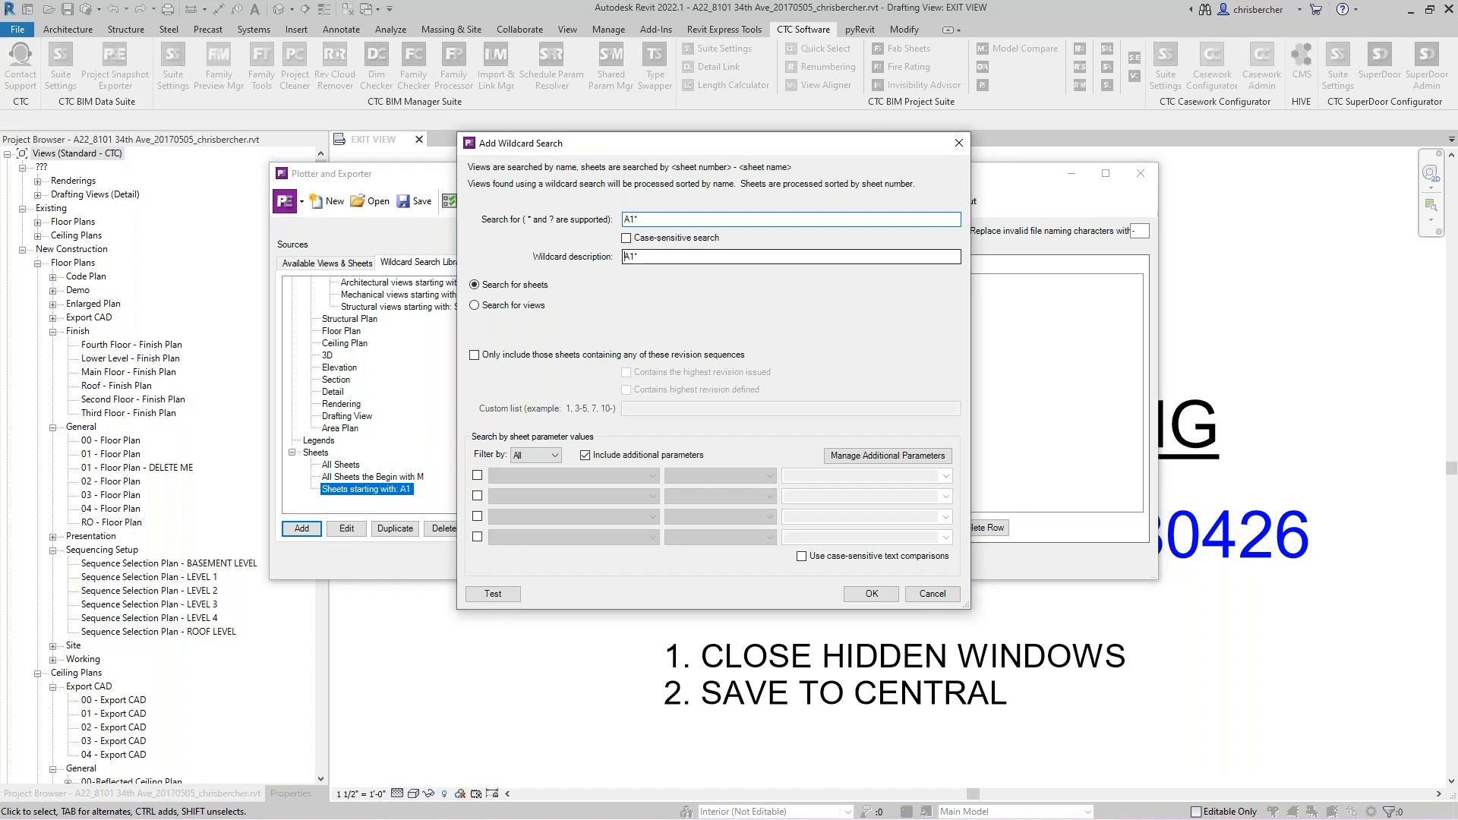
type("Sheet")
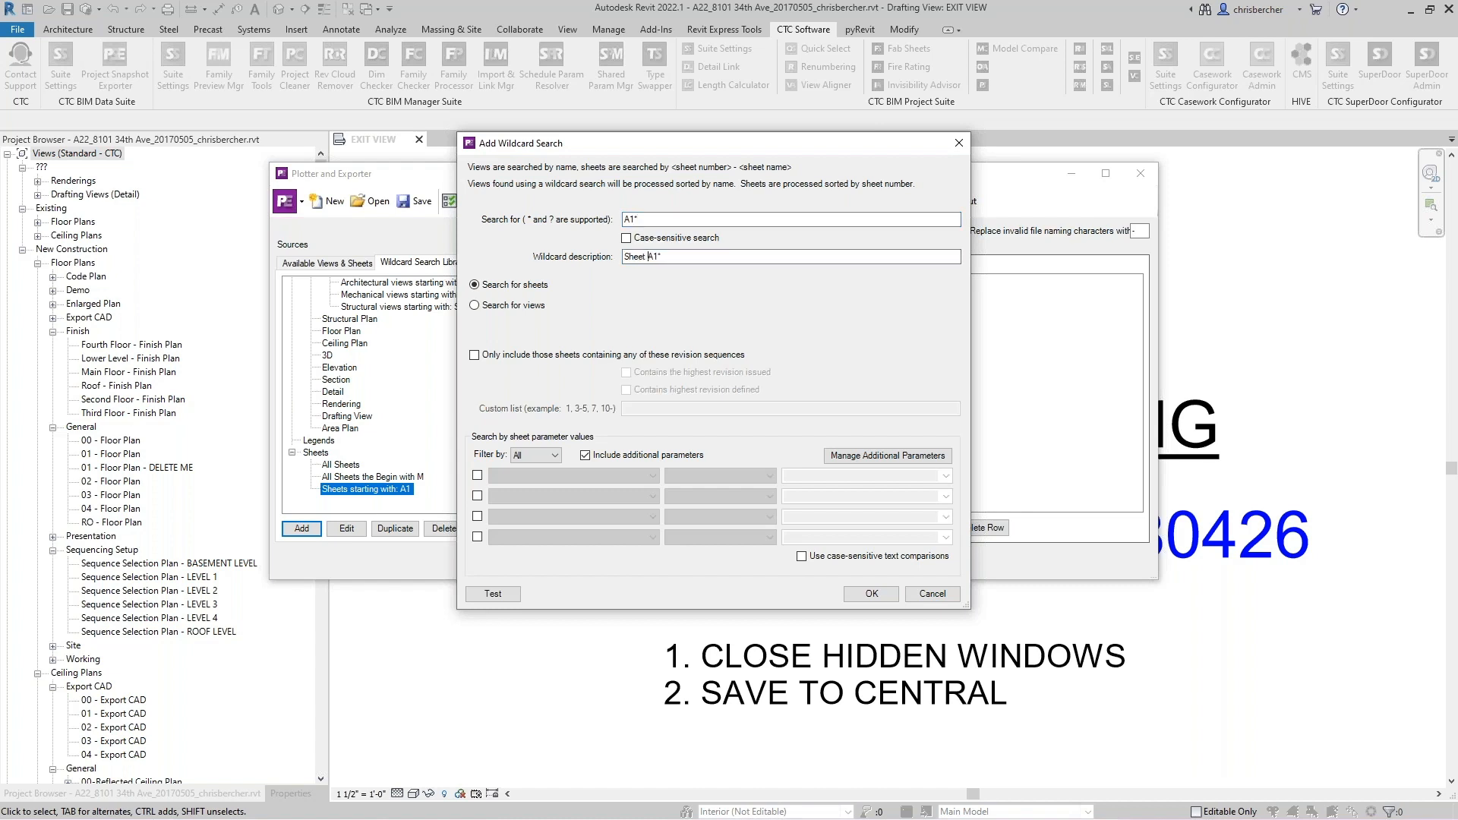
type("s that begin with")
left_click(810, 258)
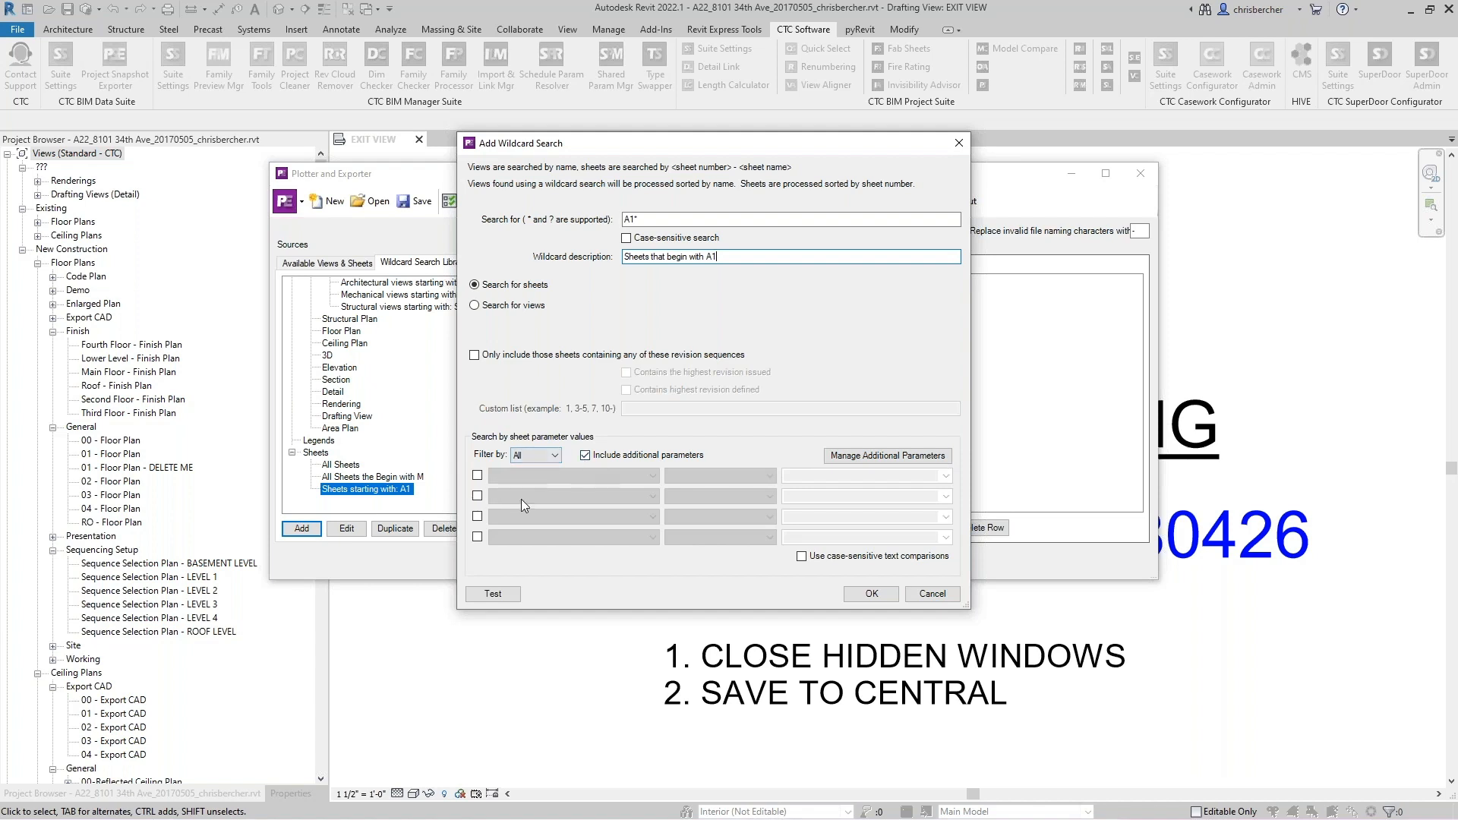
left_click(478, 475)
left_click(585, 474)
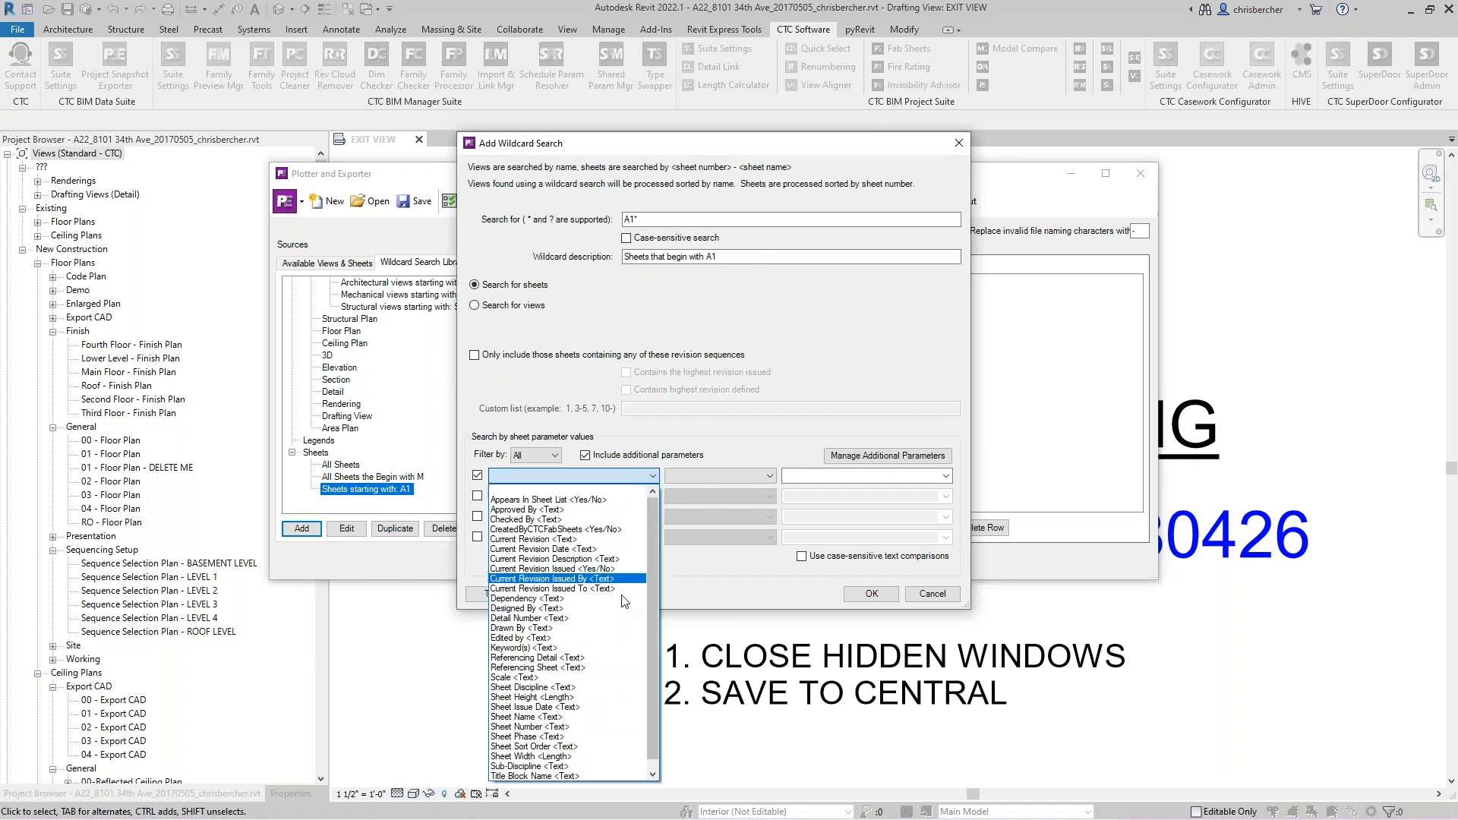
scroll(550, 668, "down", 1)
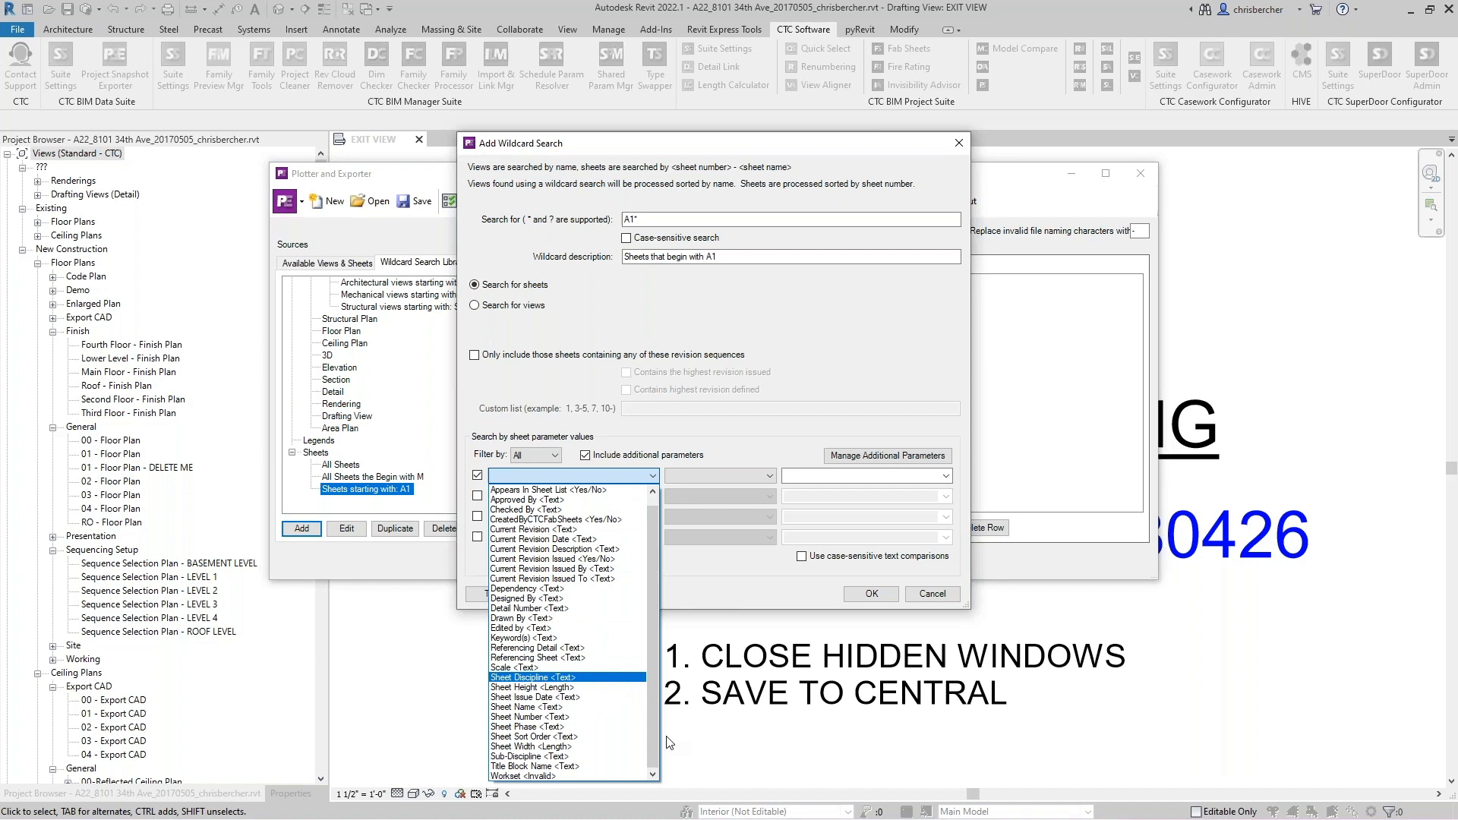
left_click(737, 316)
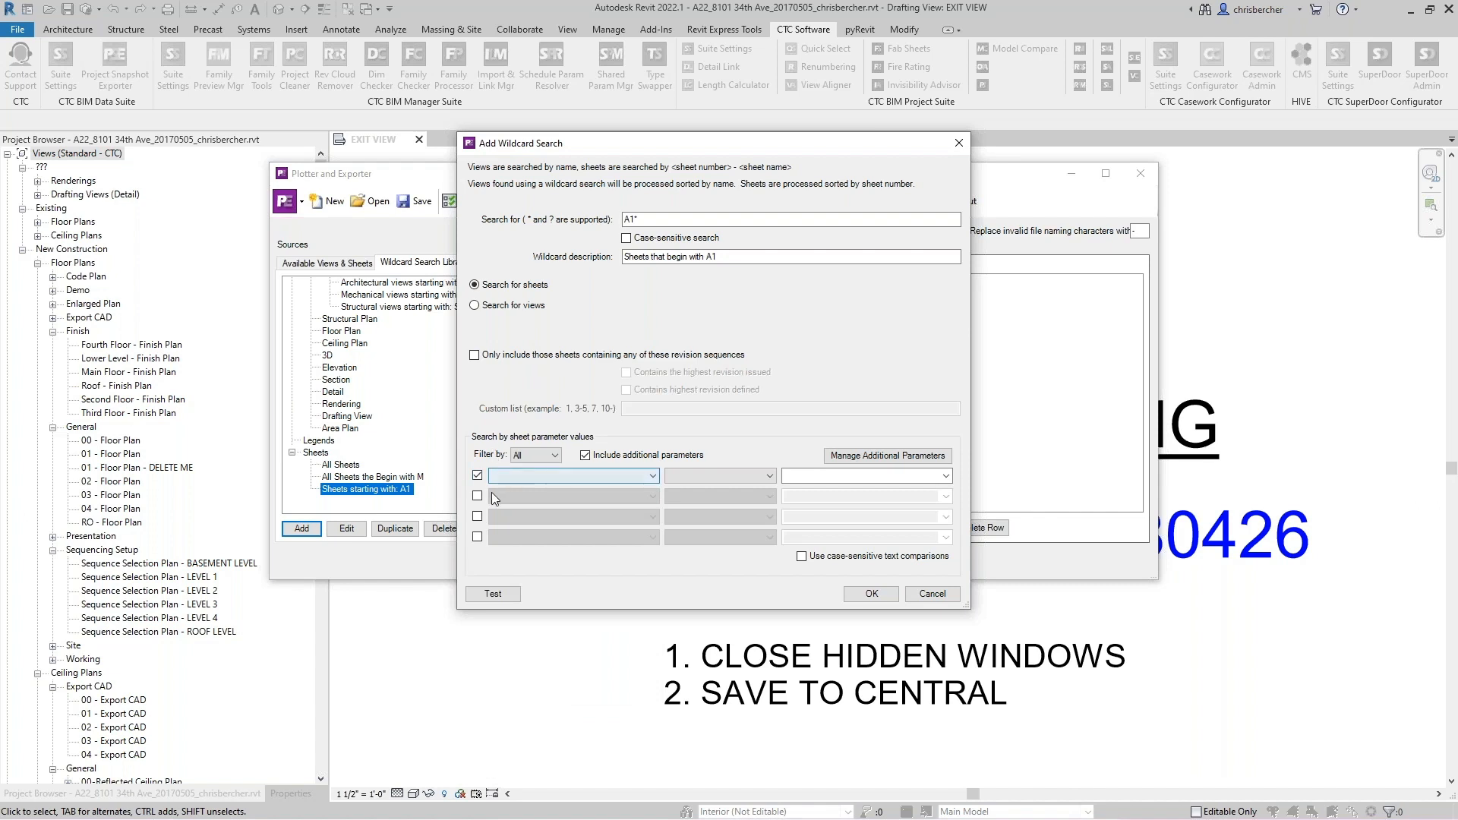
left_click(733, 477)
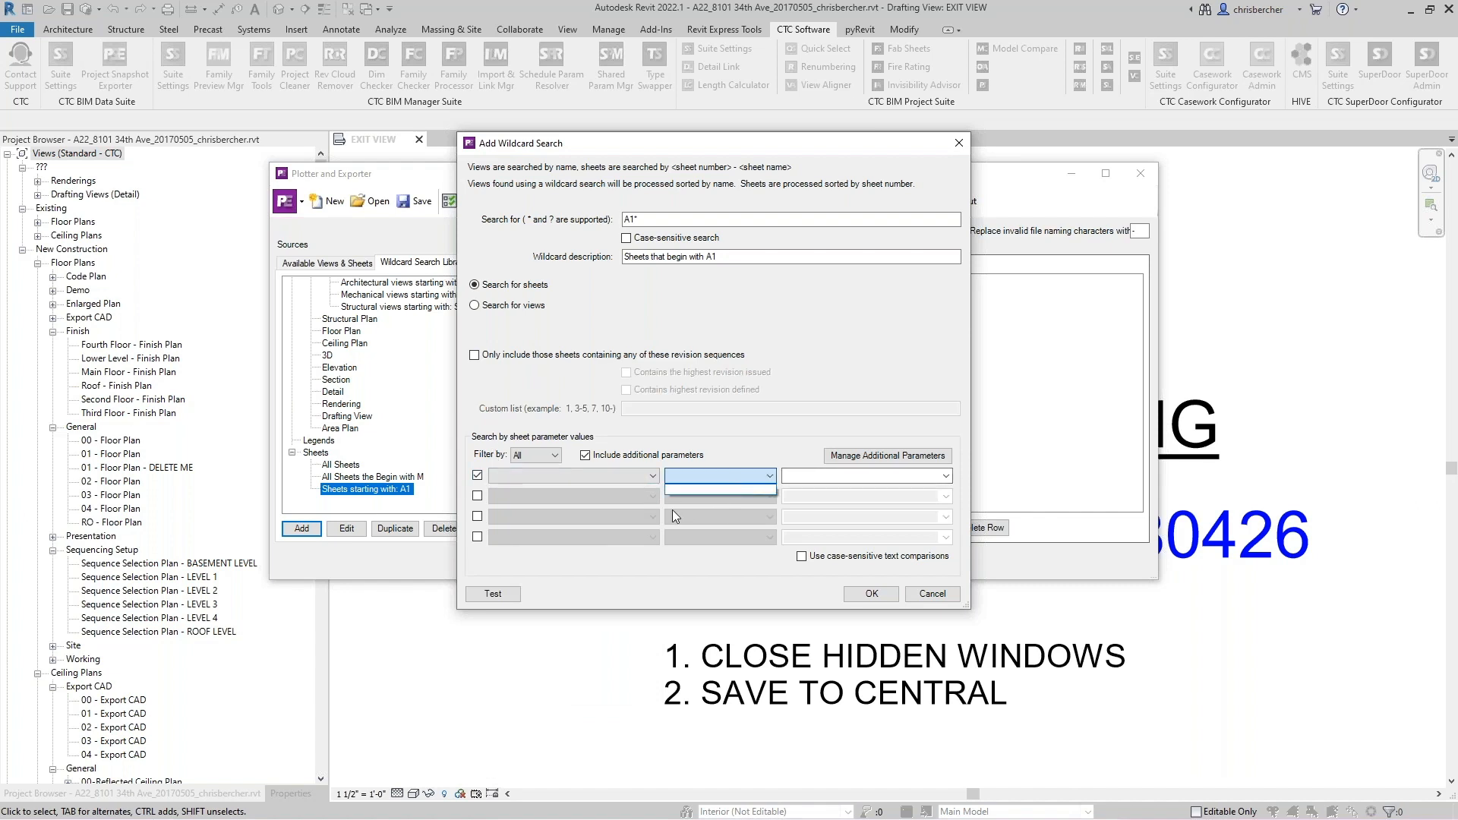
left_click(562, 477)
left_click(557, 479)
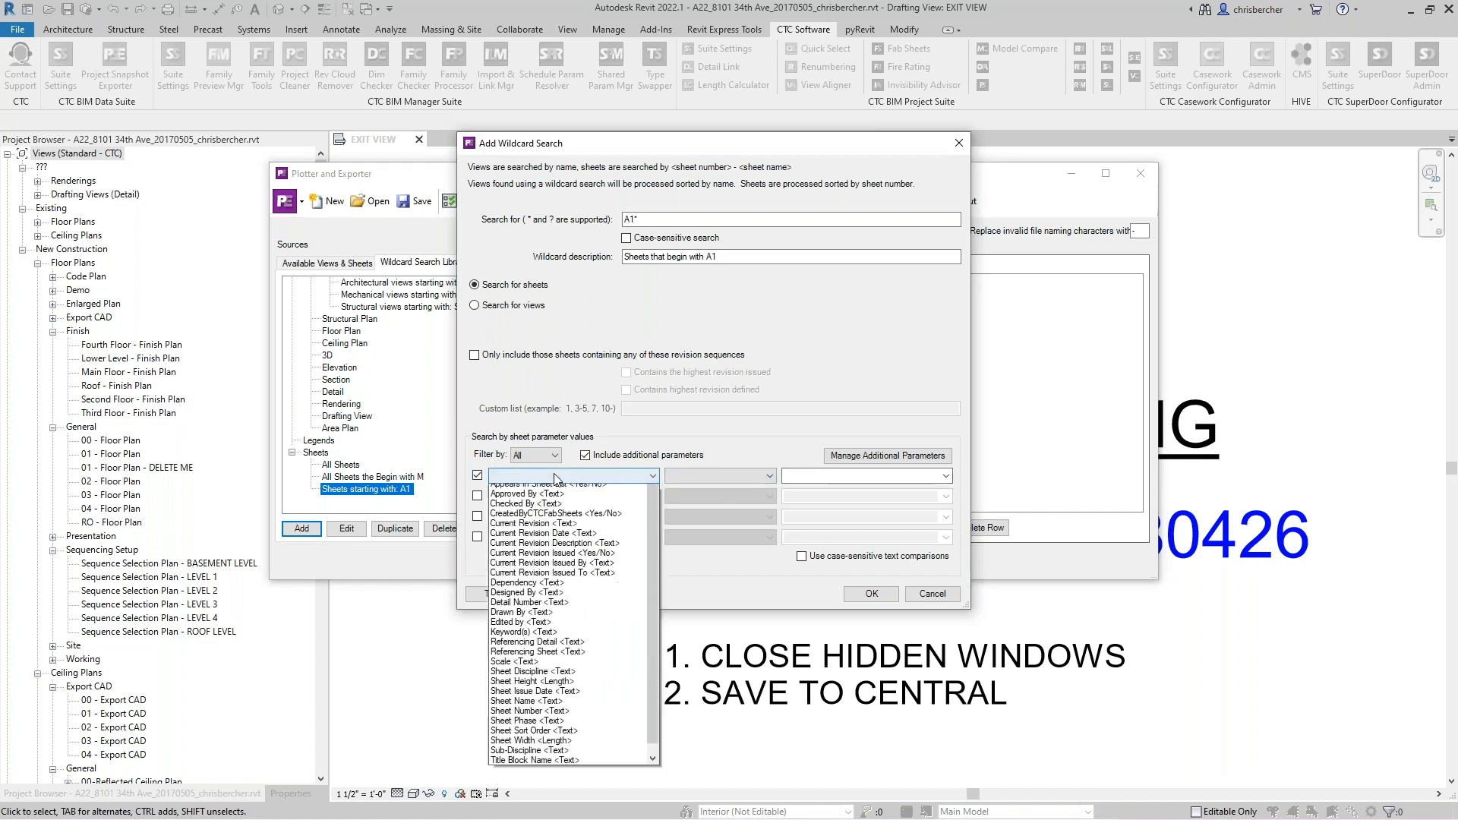
left_click(547, 628)
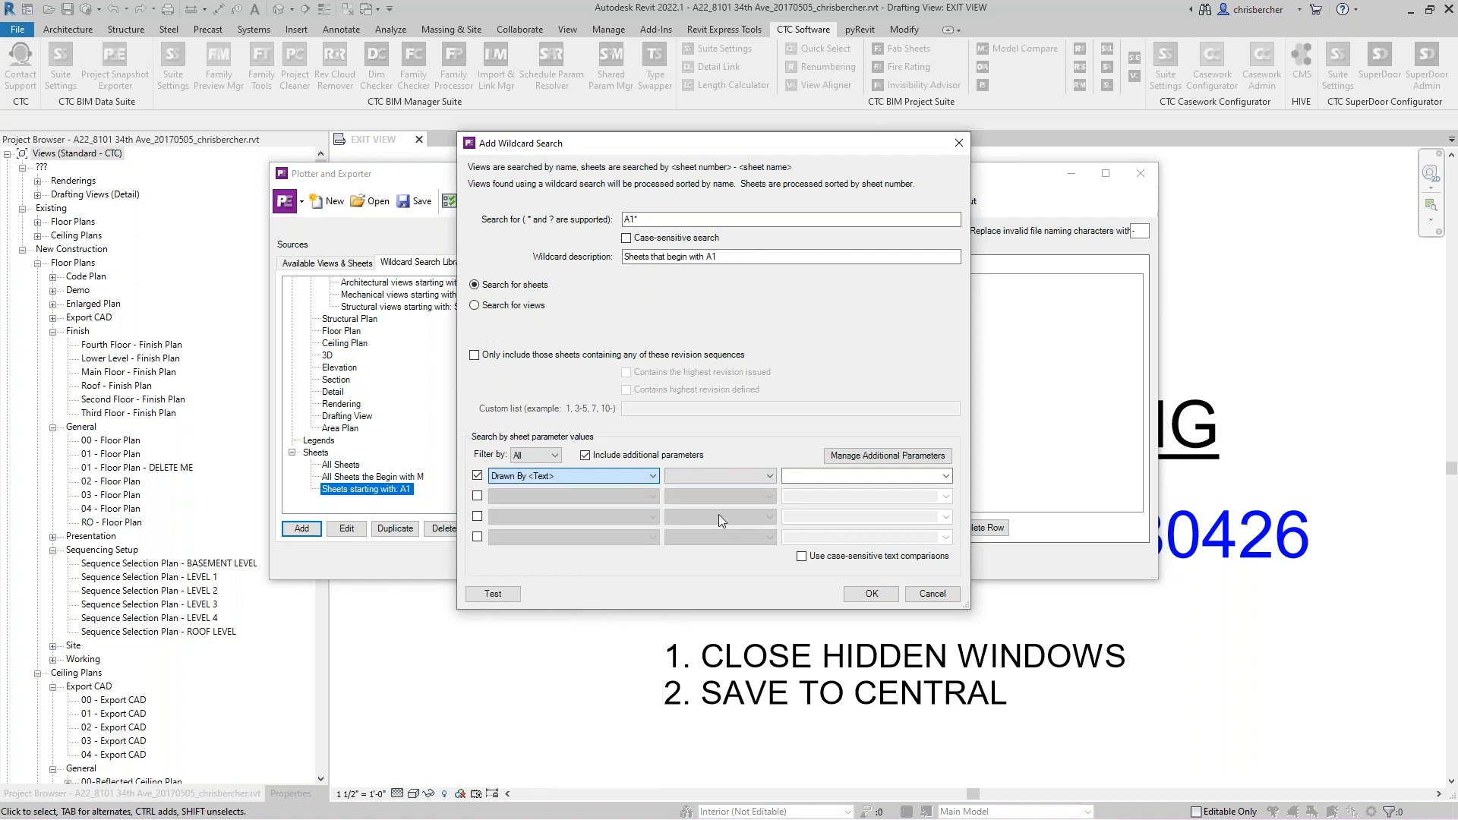
left_click(719, 480)
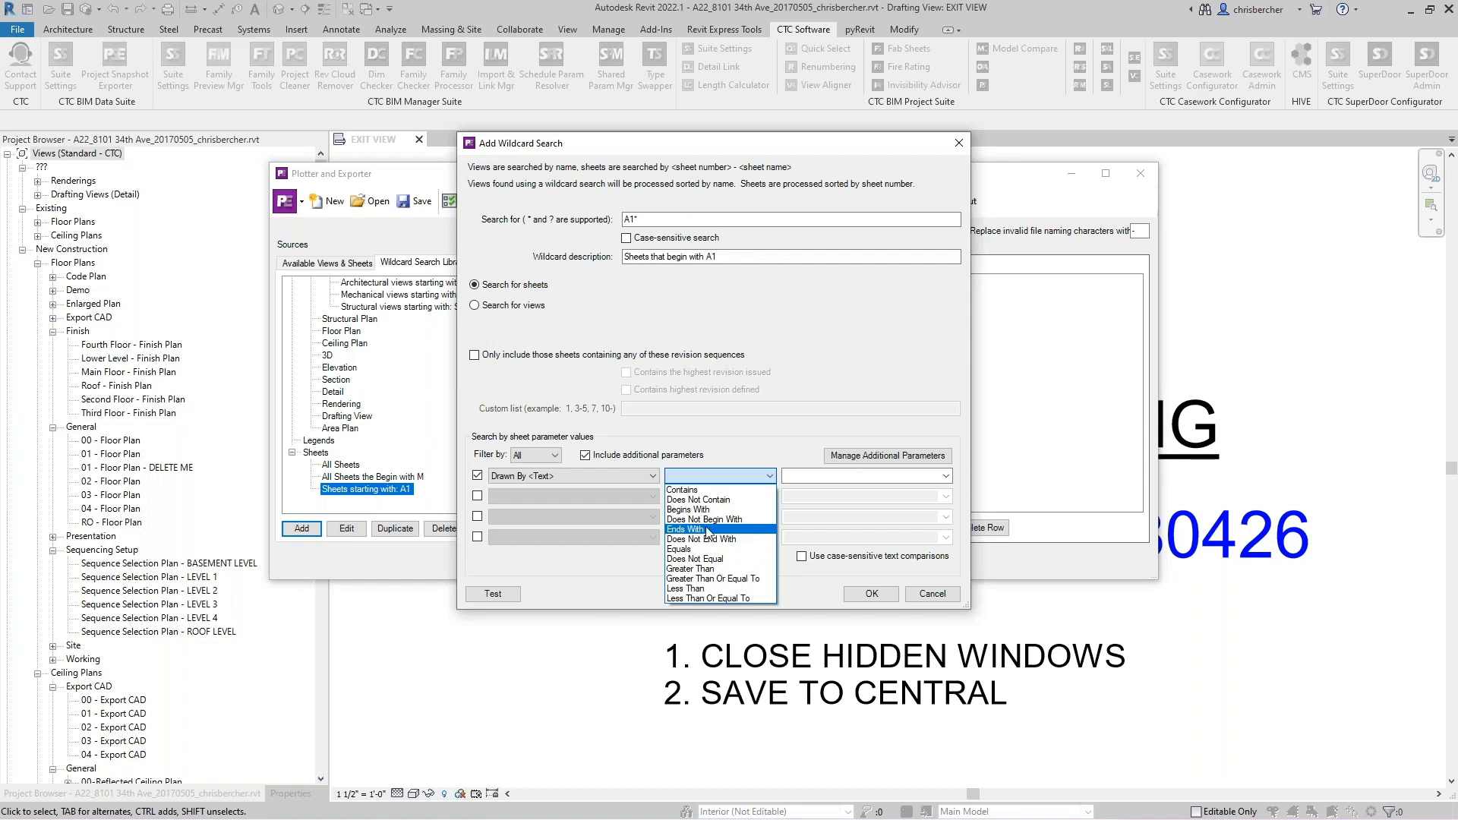
left_click(828, 436)
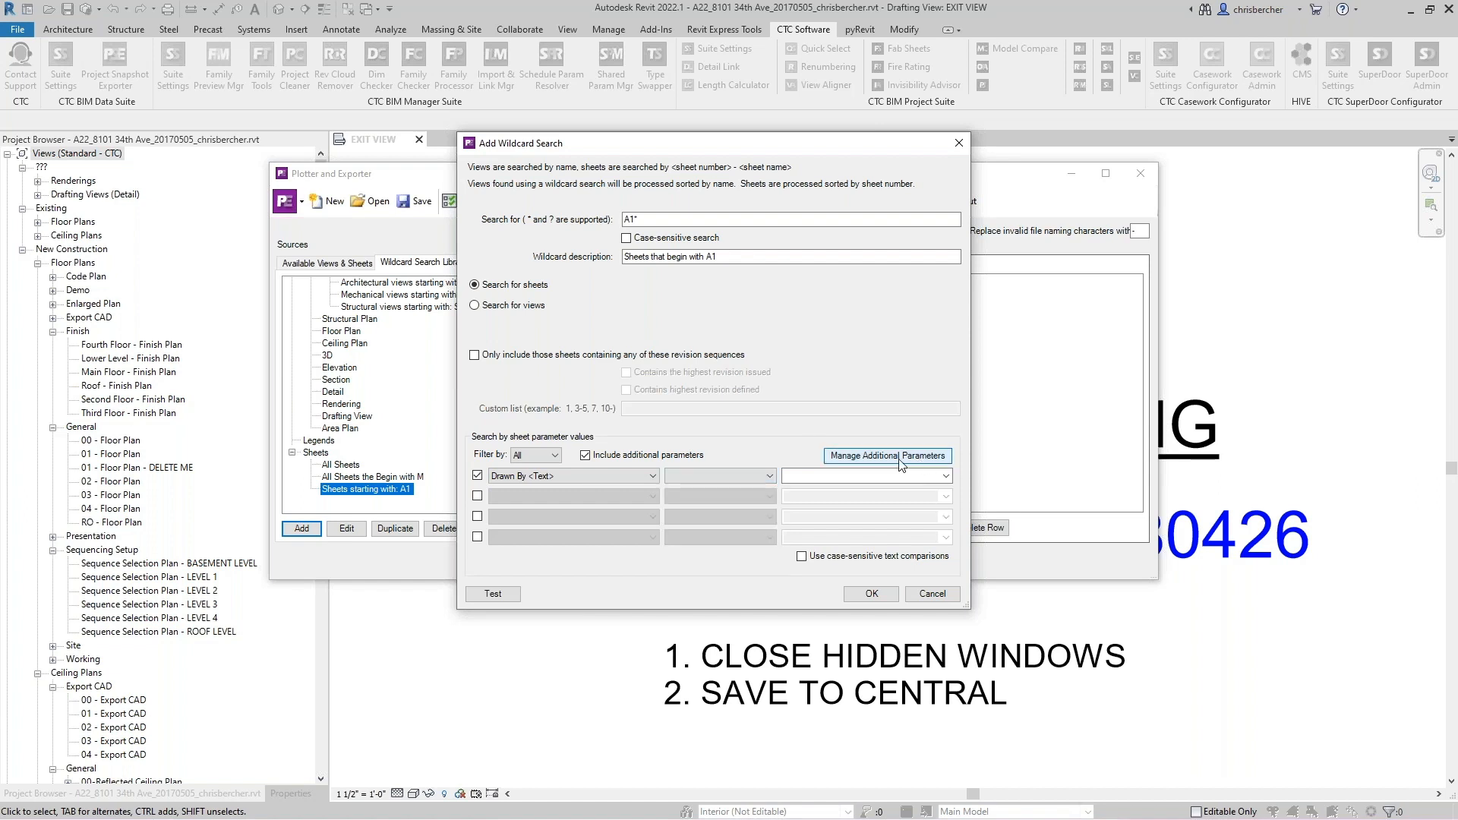
left_click(851, 457)
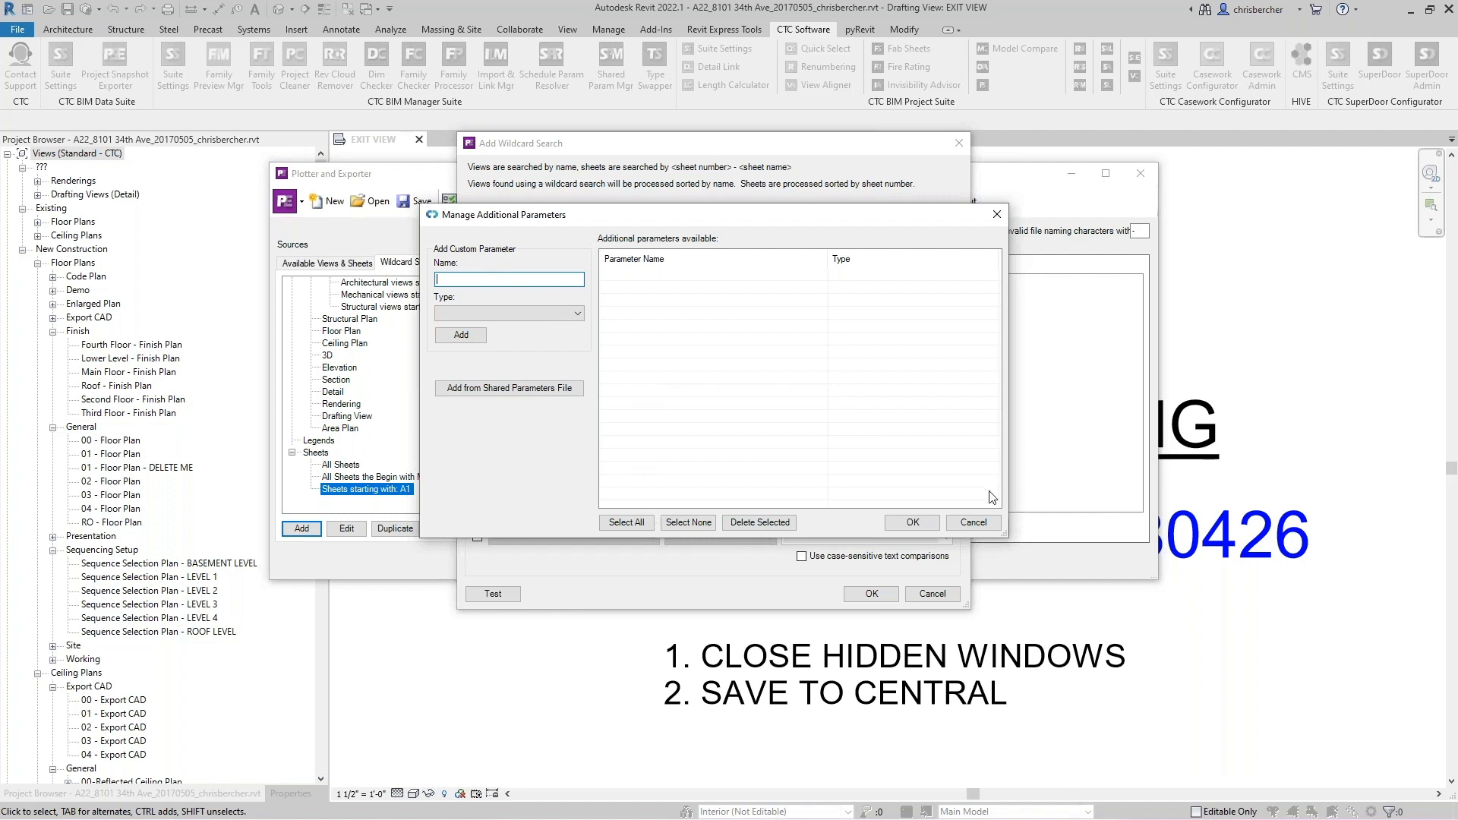
left_click(973, 523)
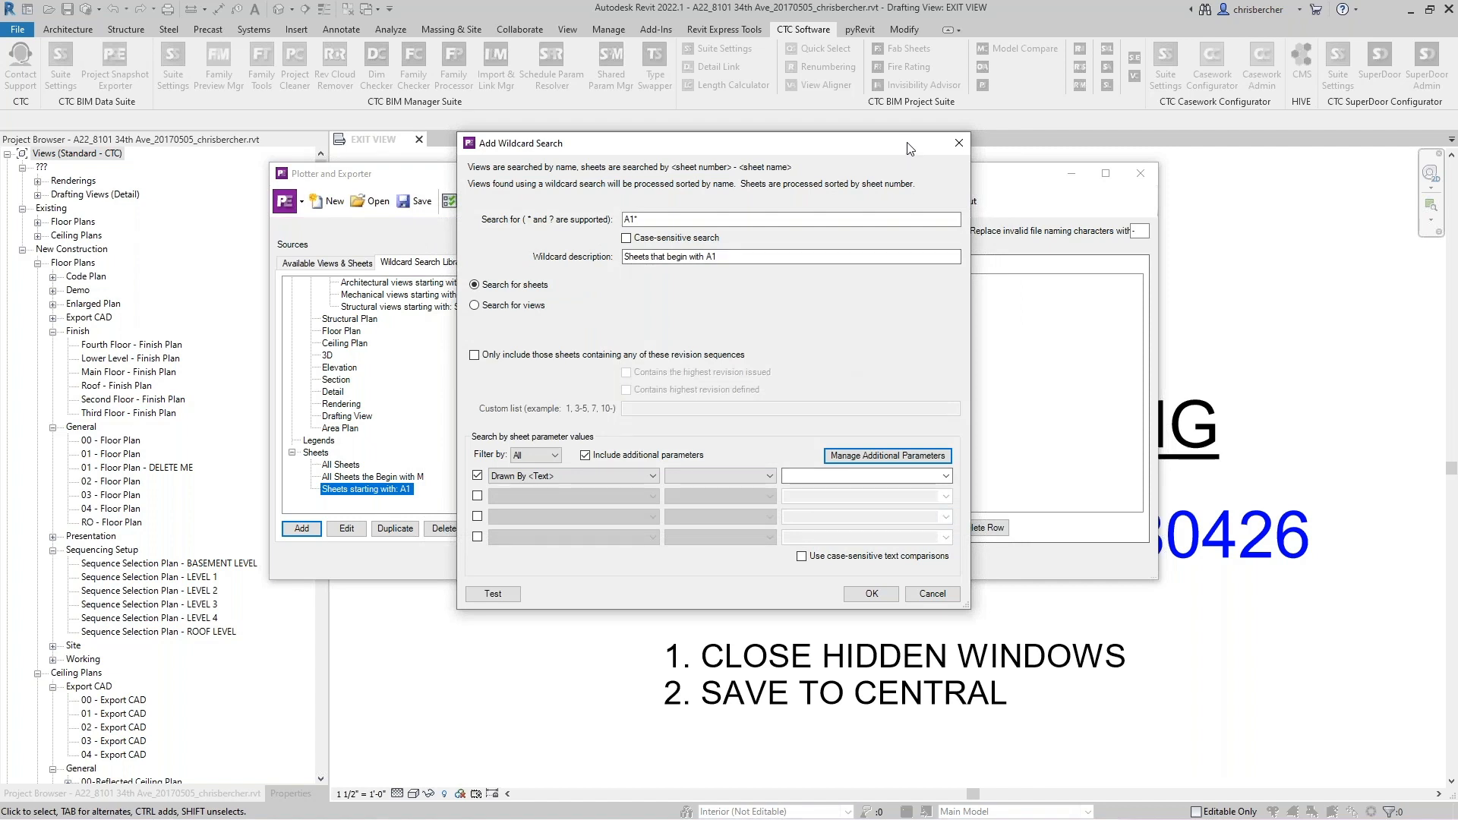
left_click(477, 476)
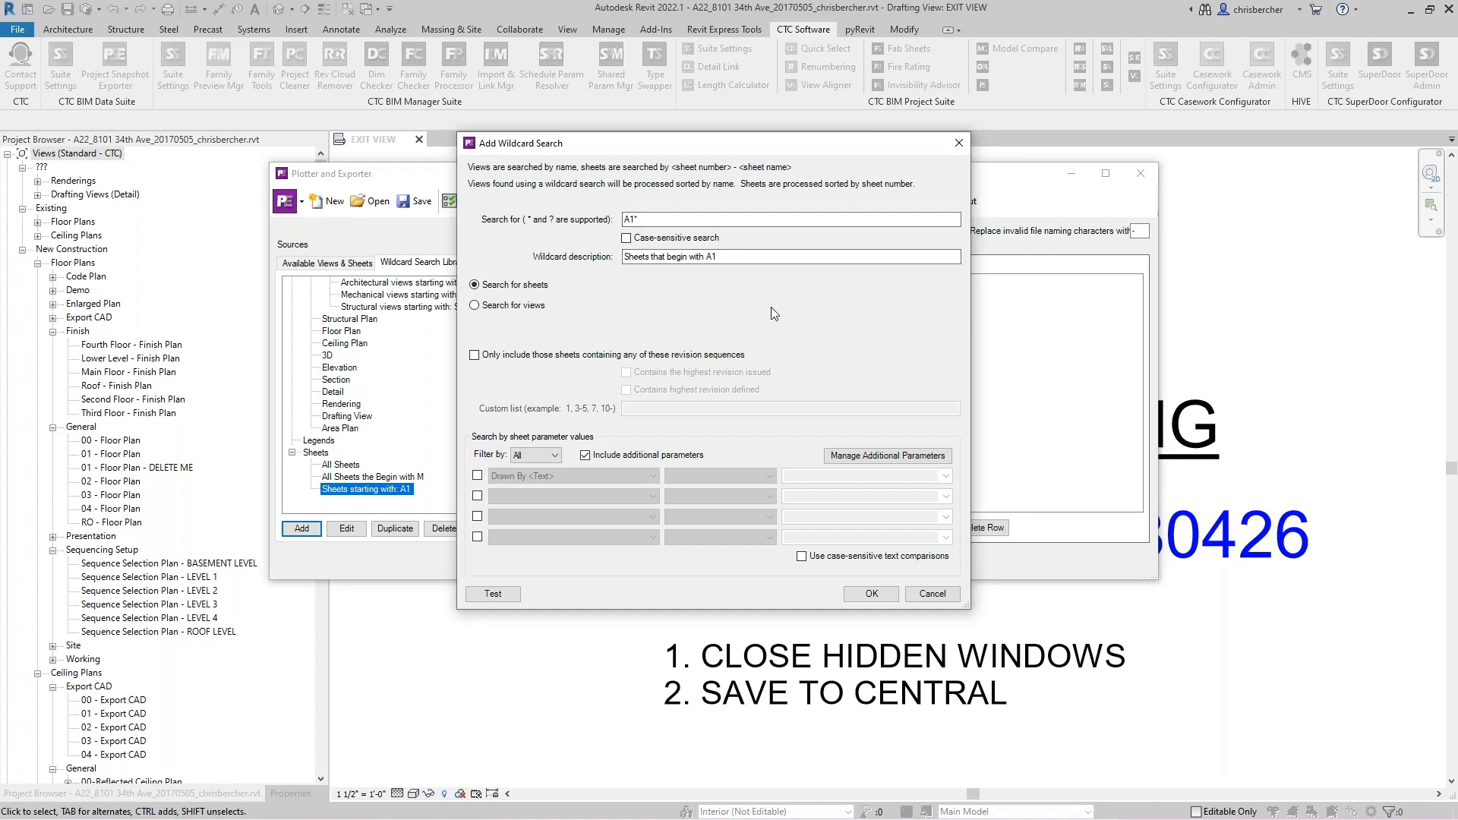
- Test the A1* sheet search and save the new wildcard search
left_click(497, 593)
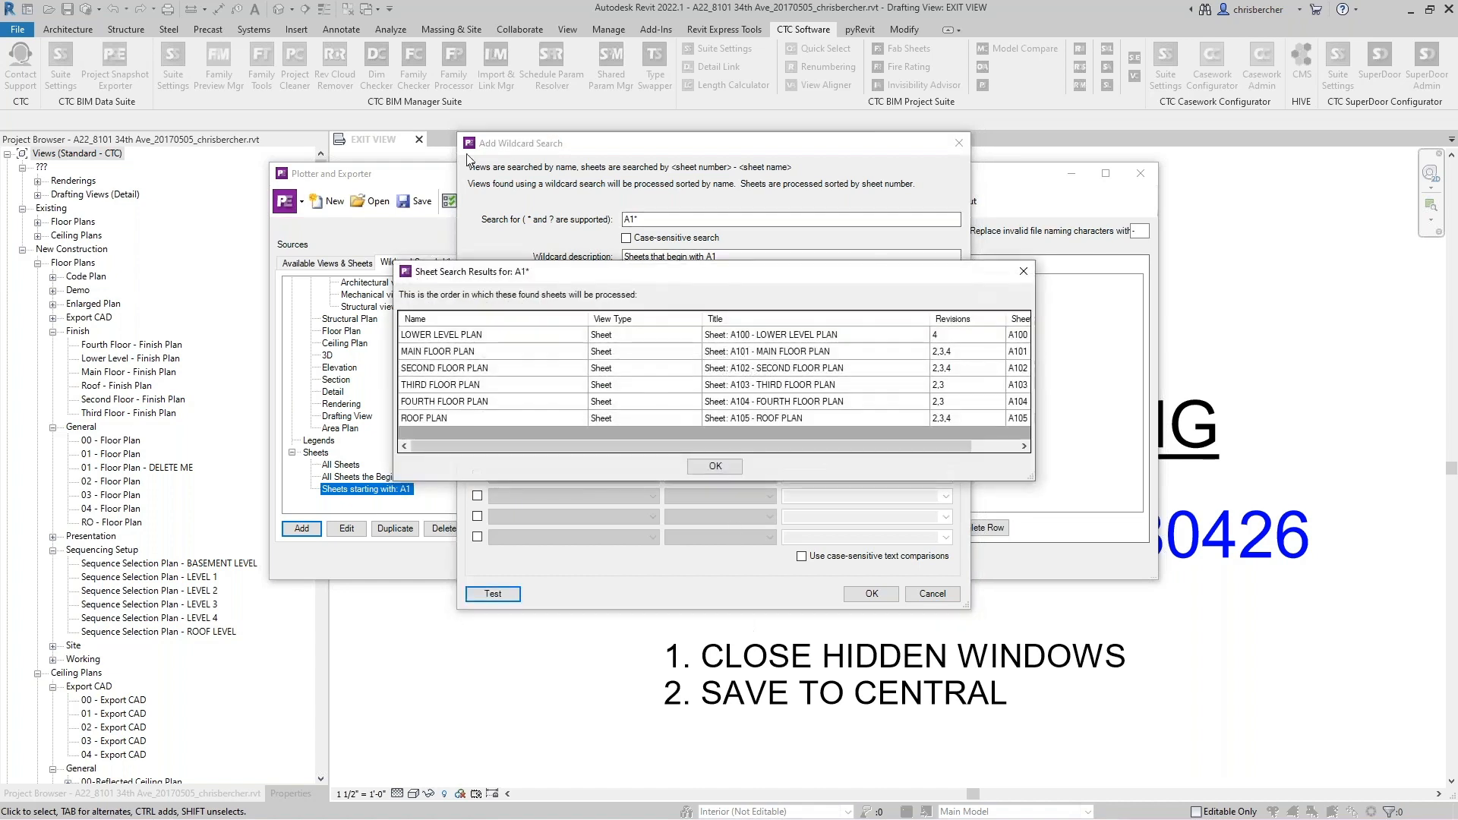
left_click(715, 466)
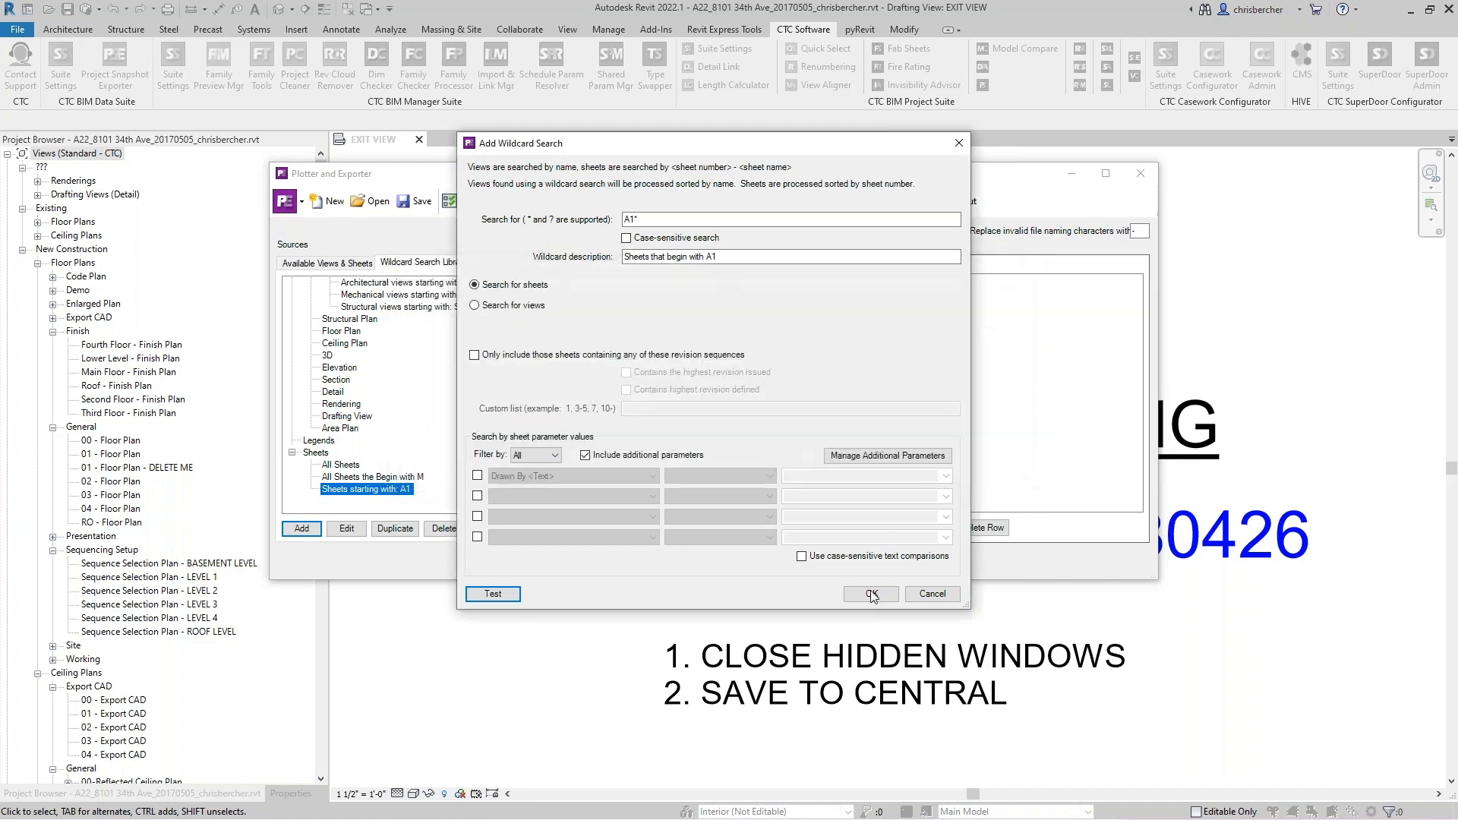
left_click(873, 596)
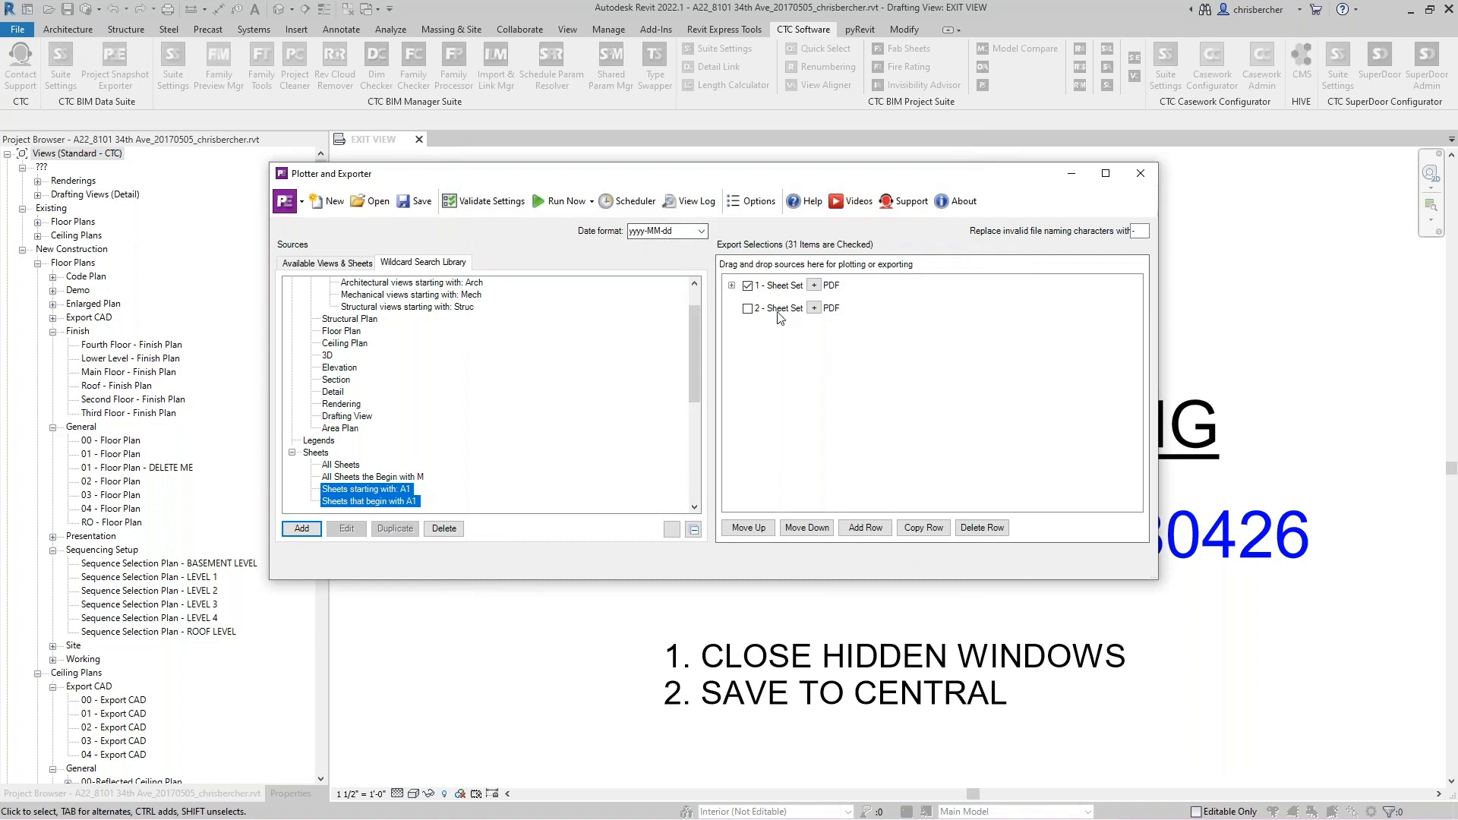
- Replace Sheet Set 2's All Views and All Sheets wildcards with the Sheets that begin with A1 wildcard
left_click(401, 503)
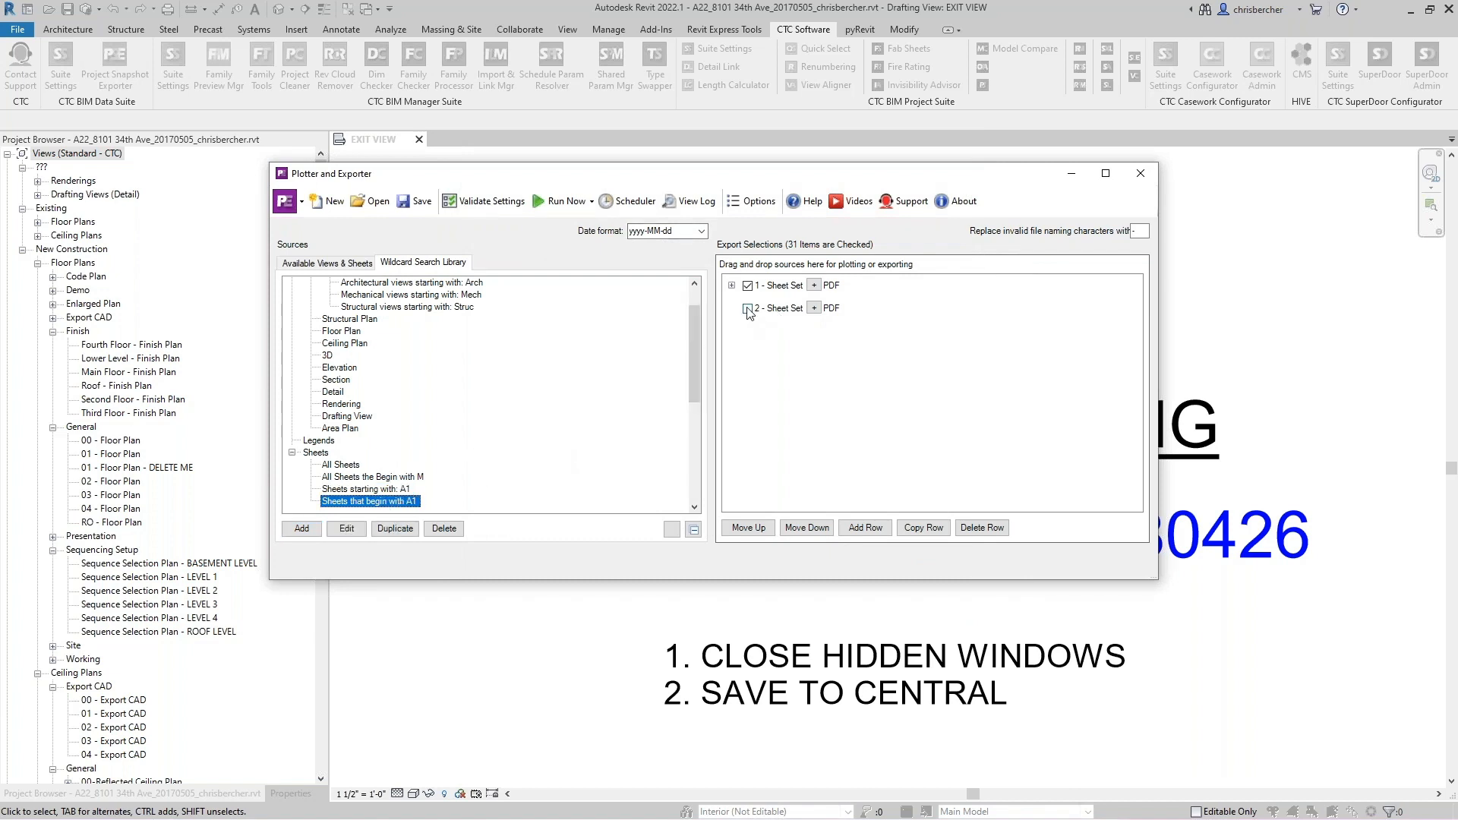
left_click(748, 308)
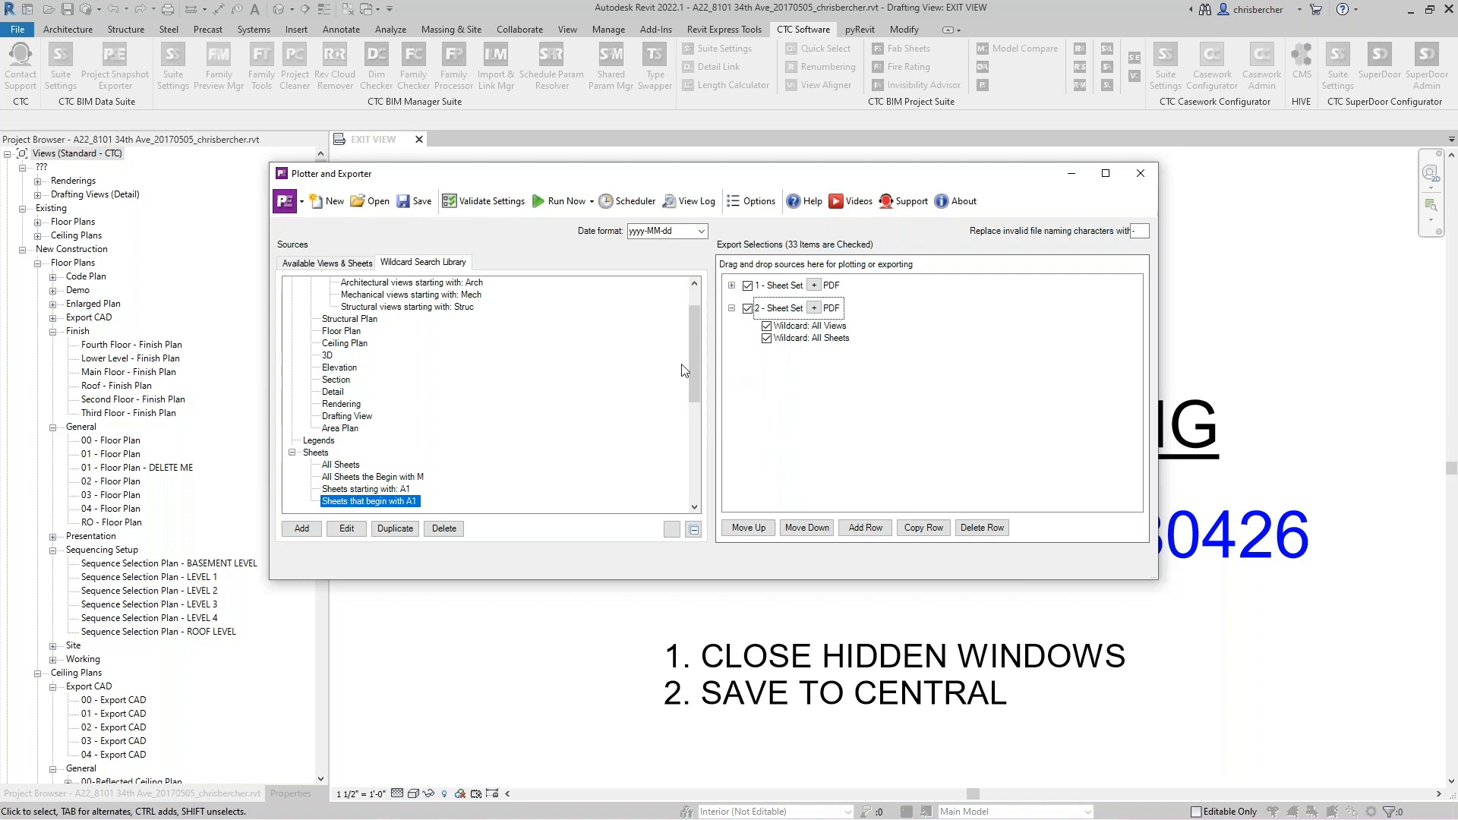
left_click(770, 339)
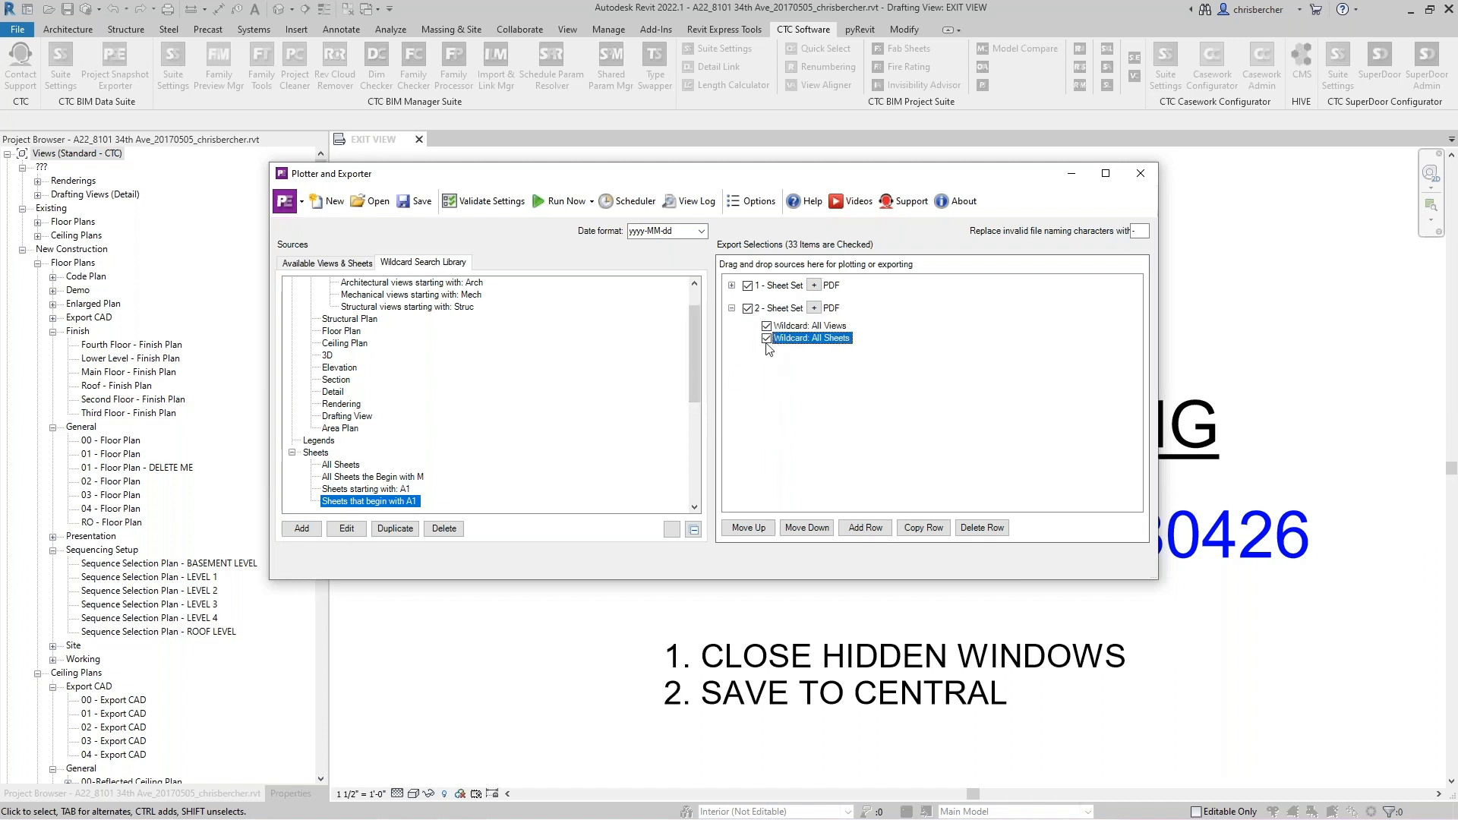
left_click(748, 308)
right_click(787, 329)
left_click(810, 333)
left_click(742, 426)
right_click(788, 327)
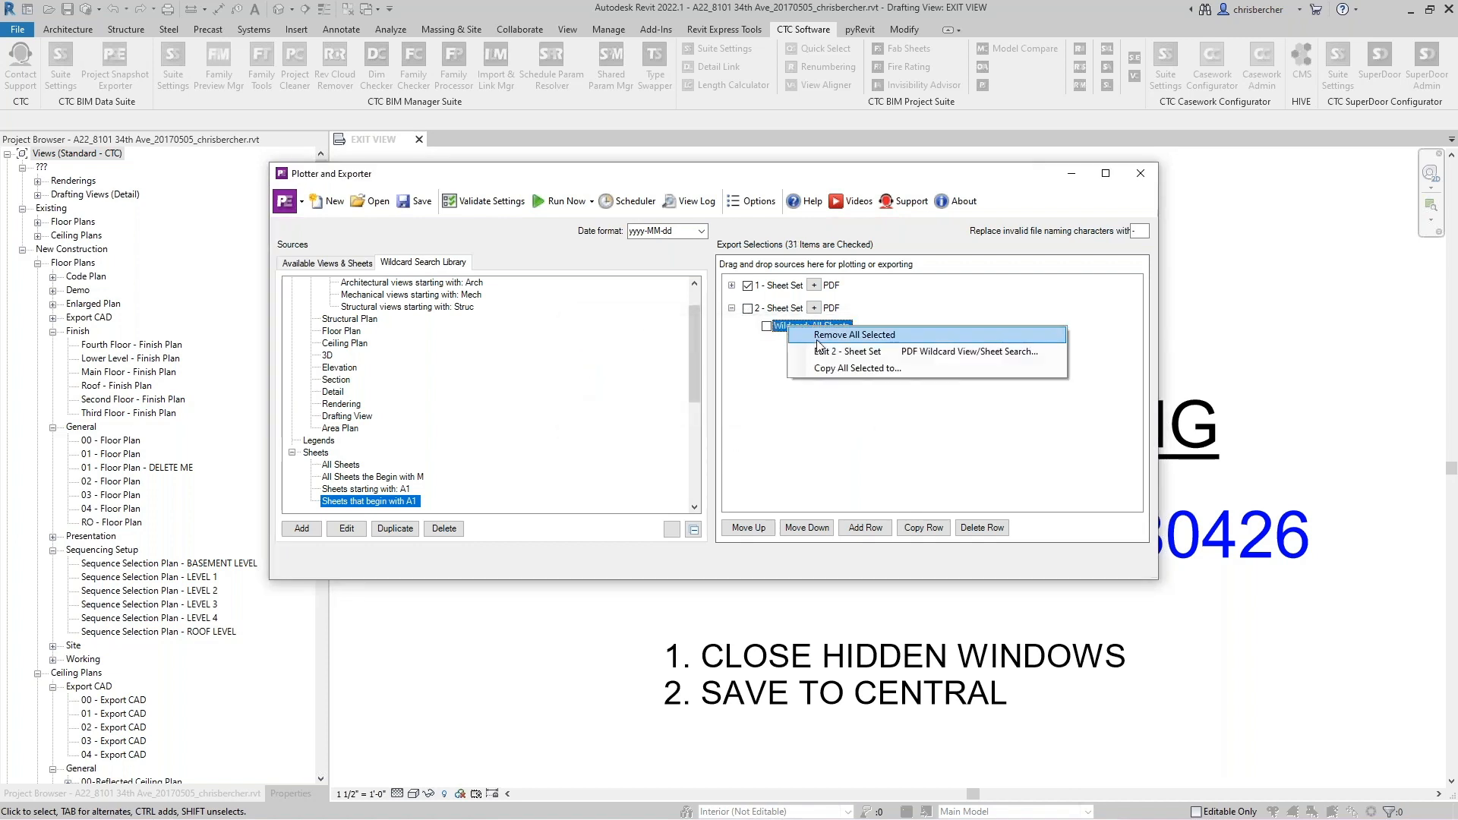
left_click(810, 334)
left_click(756, 411)
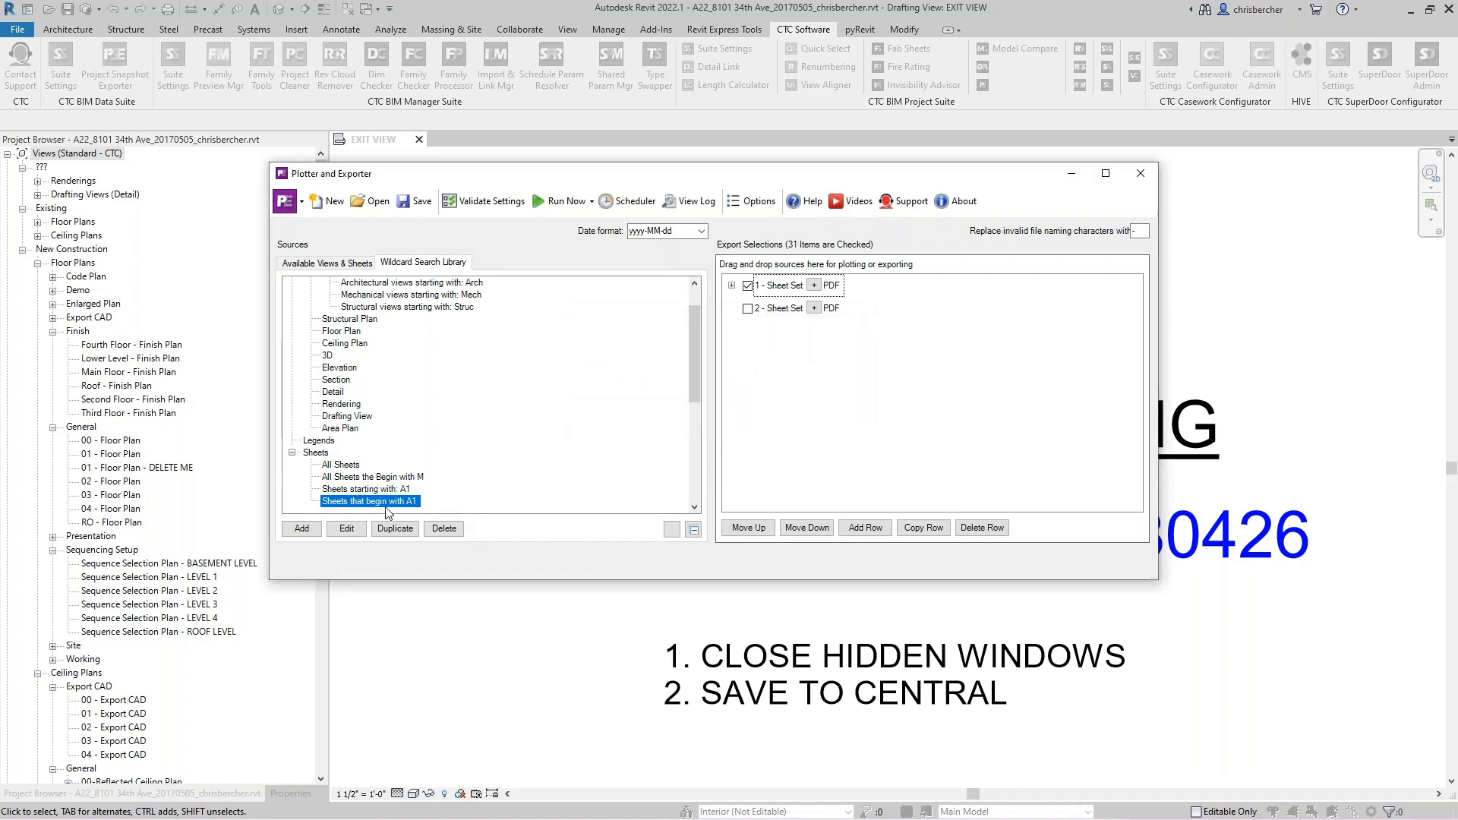
left_click_drag(377, 503, 771, 307)
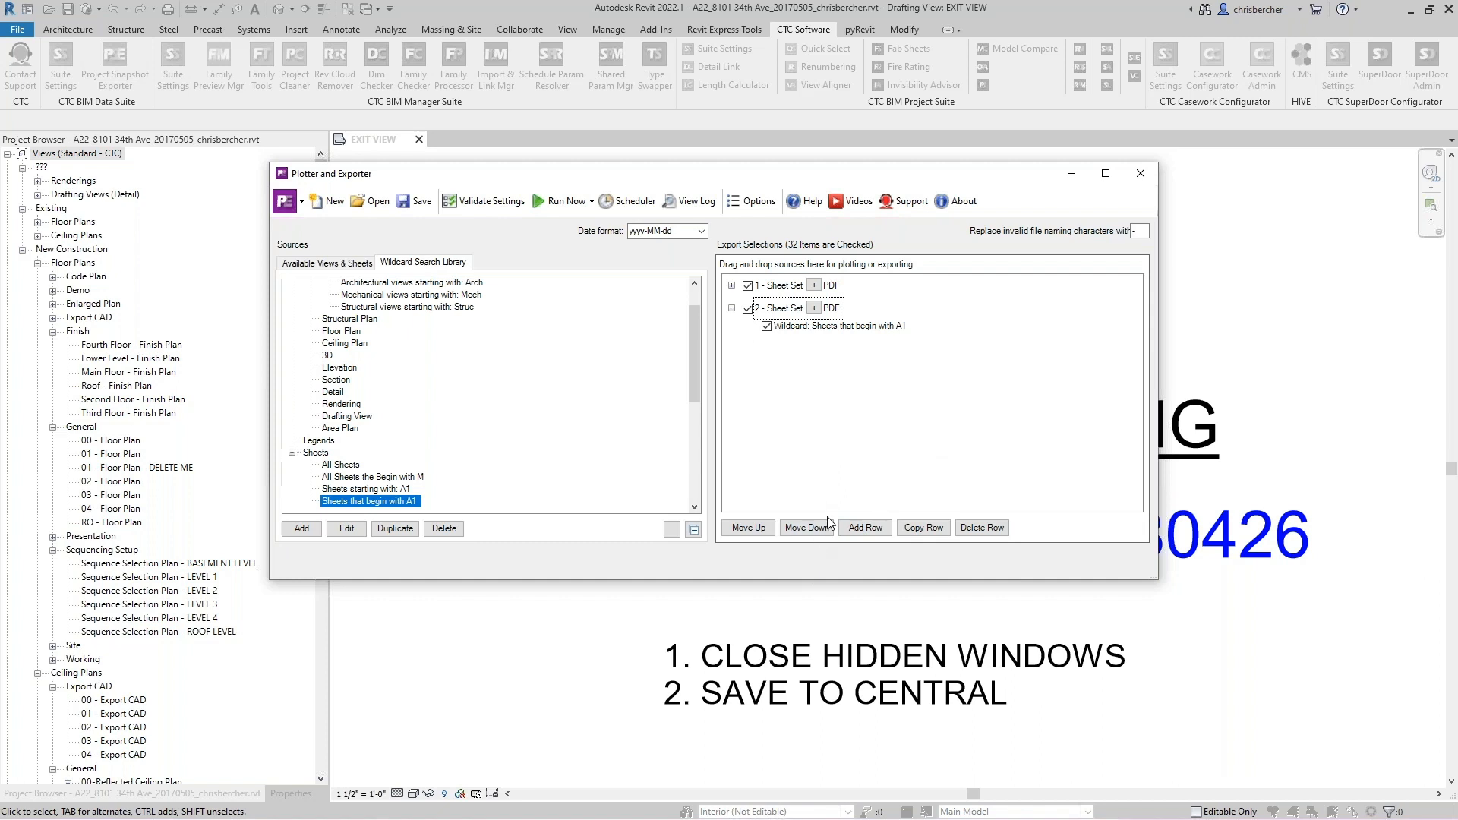
- Add a third sheet set row for Navisworks and set its export folder to RET Settings\PlotterExporter\Exports
left_click(866, 528)
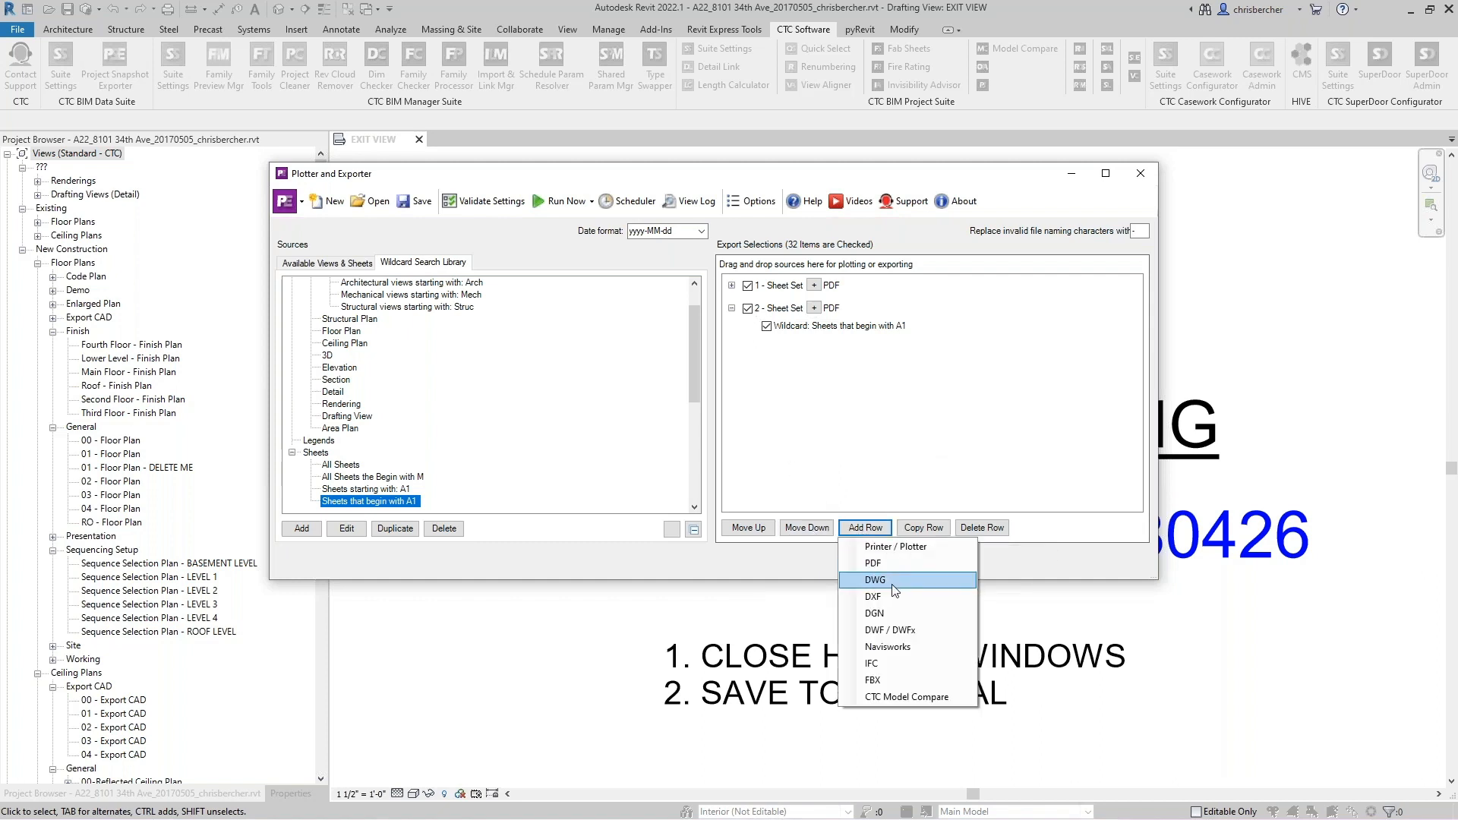
left_click(899, 650)
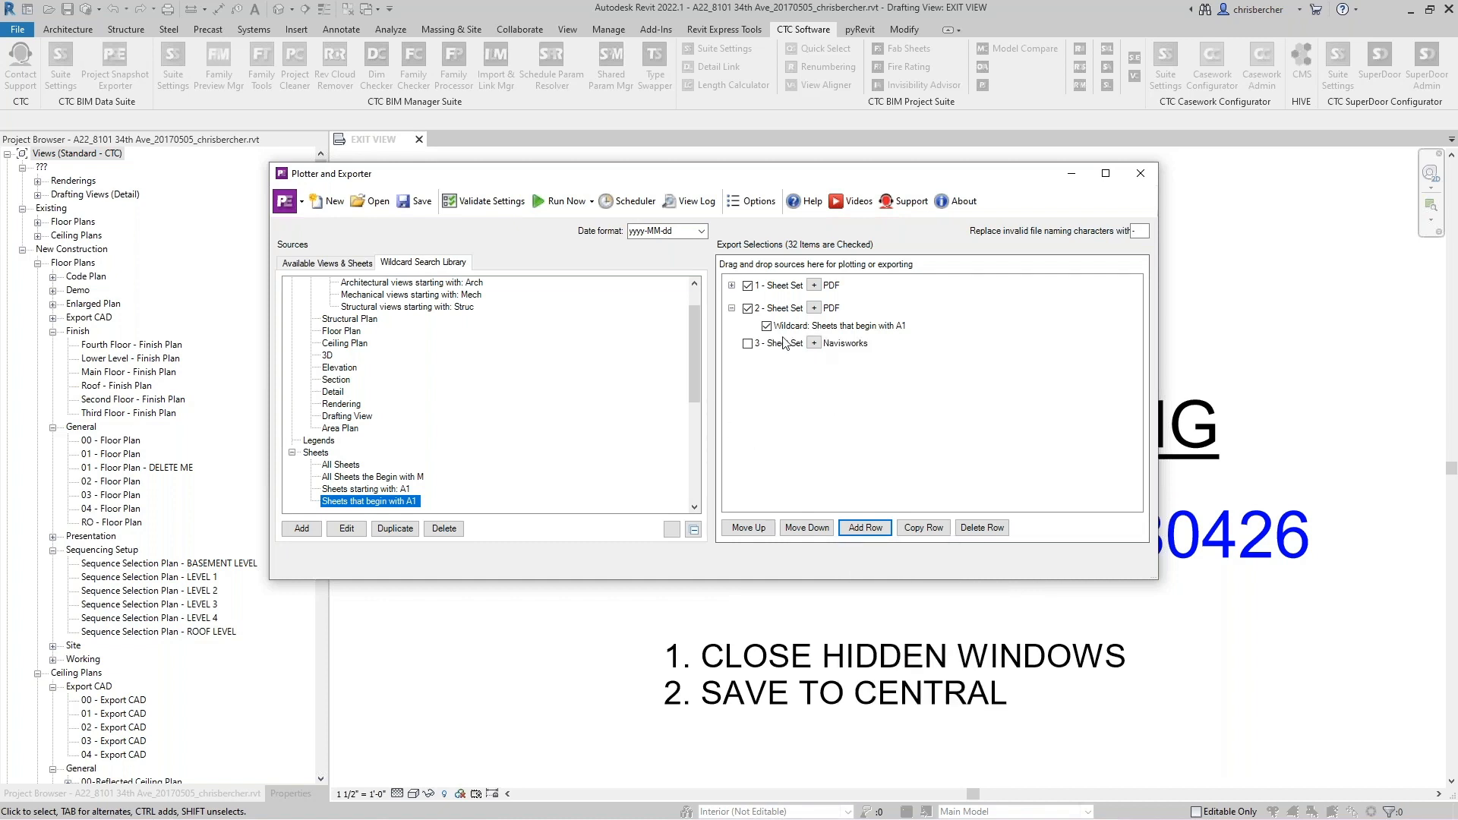
left_click(814, 343)
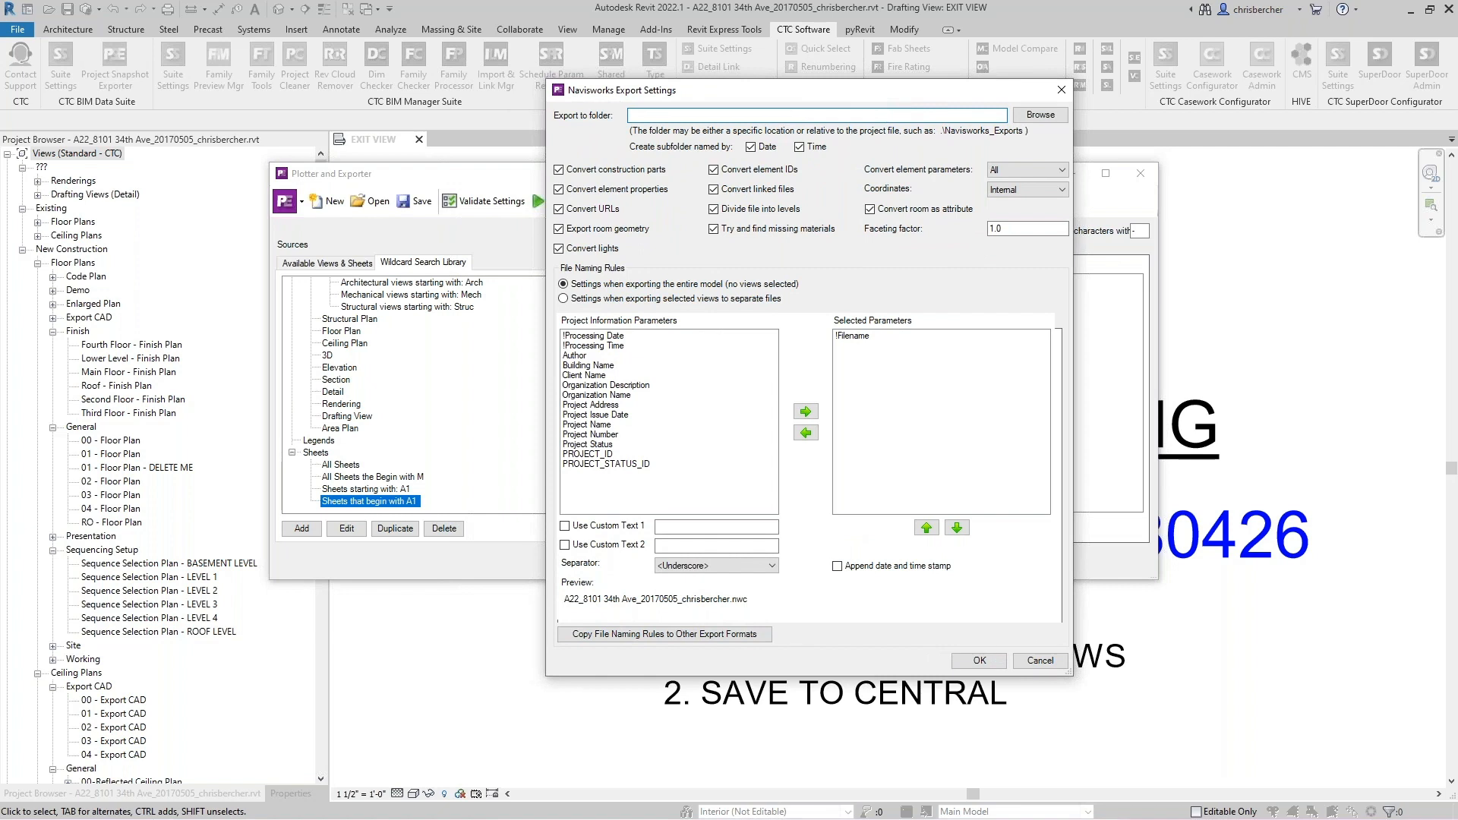
left_click(1040, 114)
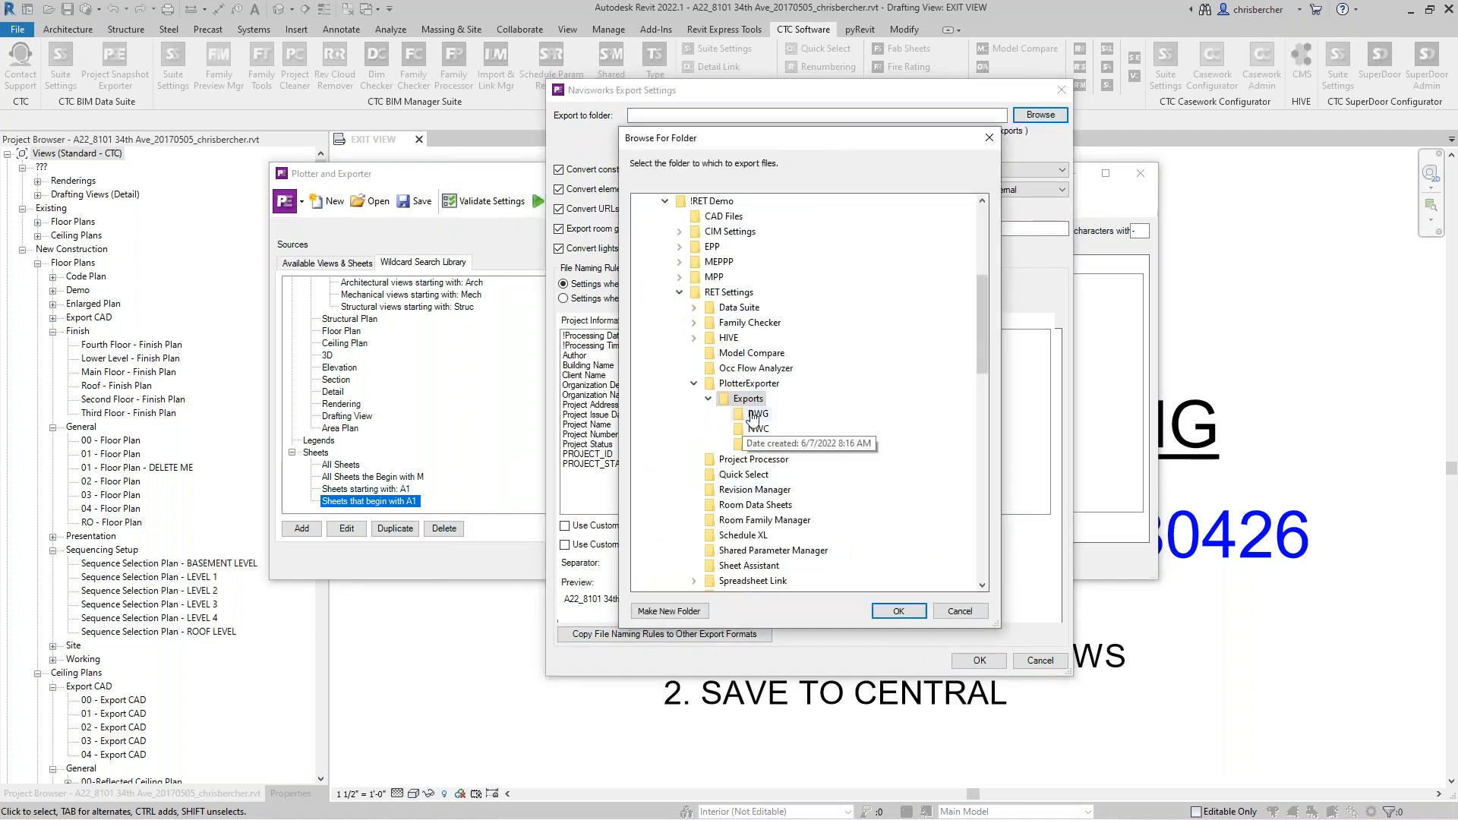
left_click(901, 616)
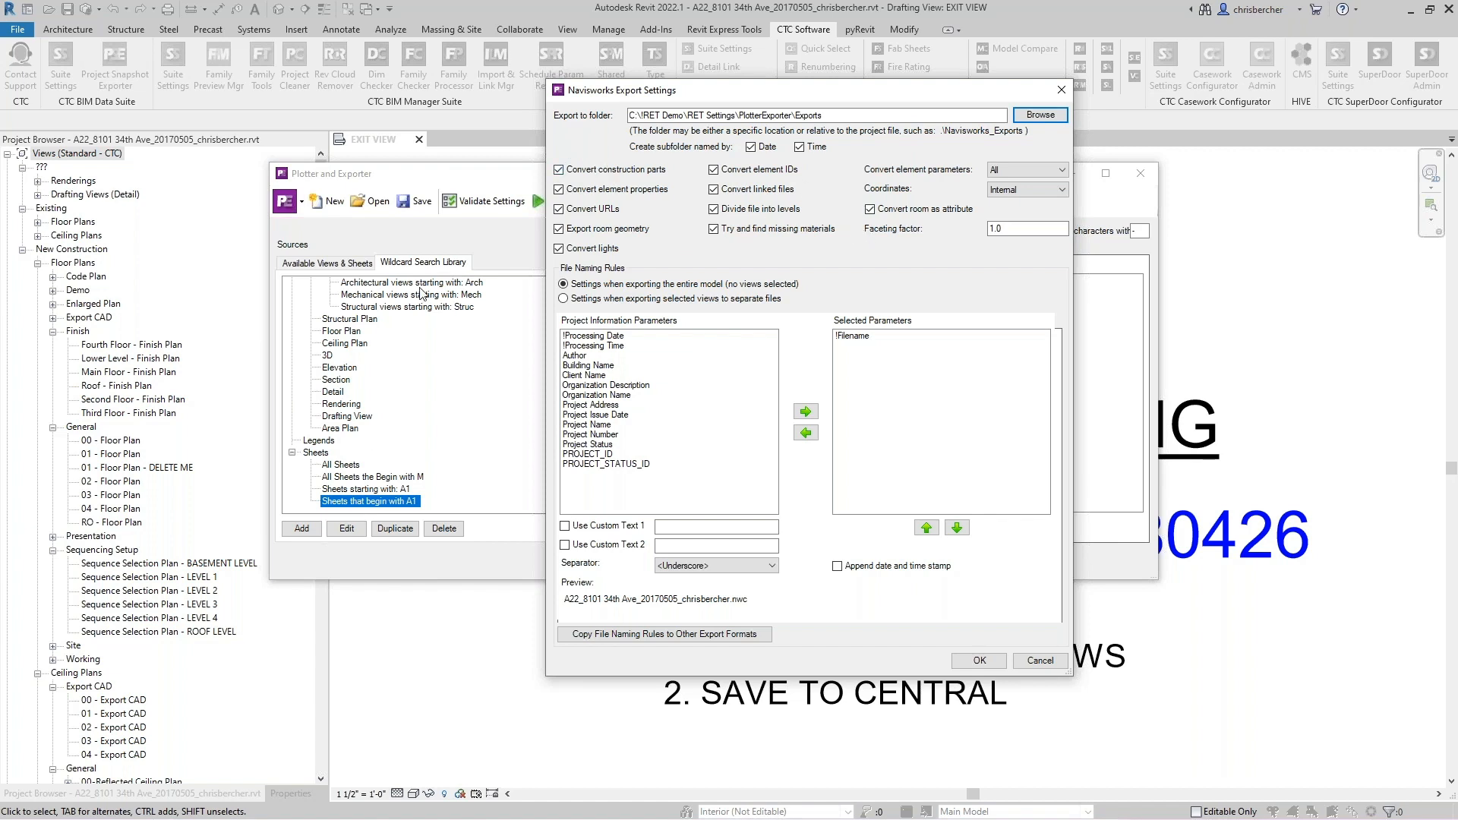
- Turn off Convert URLs, Convert room as attribute and Try and find missing materials, and set Coordinates to Shared
left_click(572, 211)
left_click(865, 211)
left_click(777, 232)
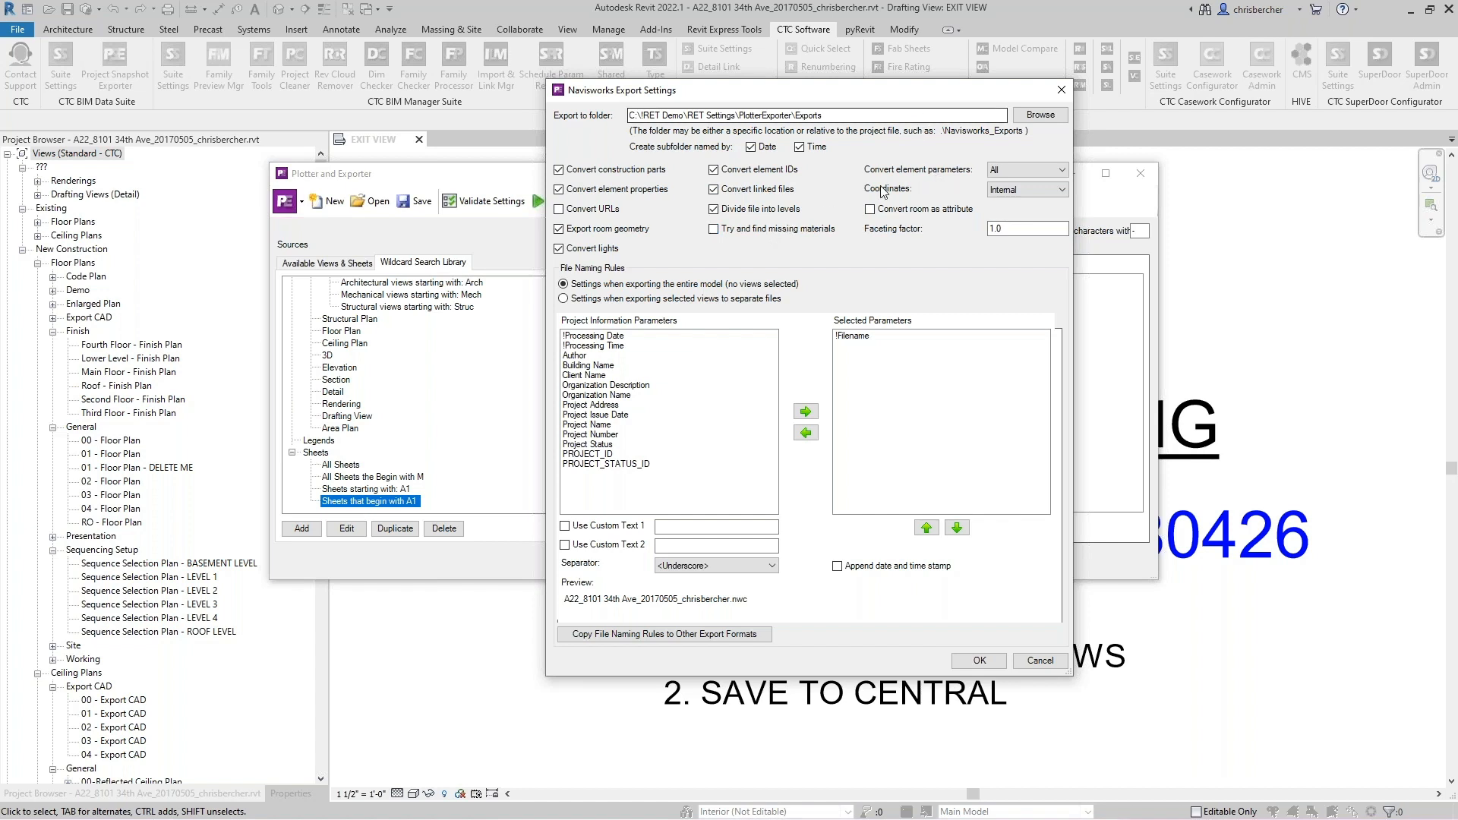
left_click(1008, 191)
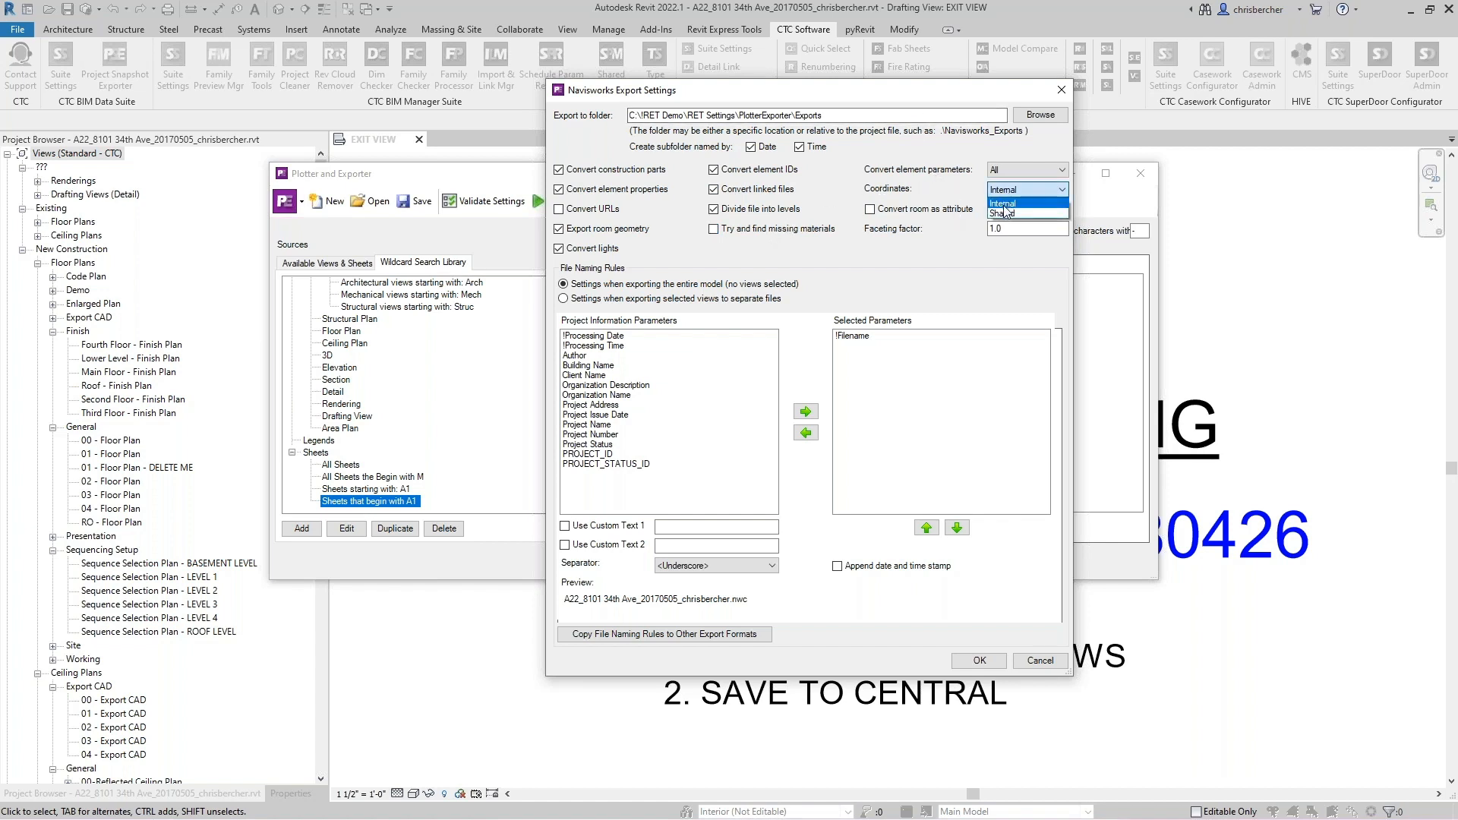
left_click(1004, 213)
left_click(1011, 168)
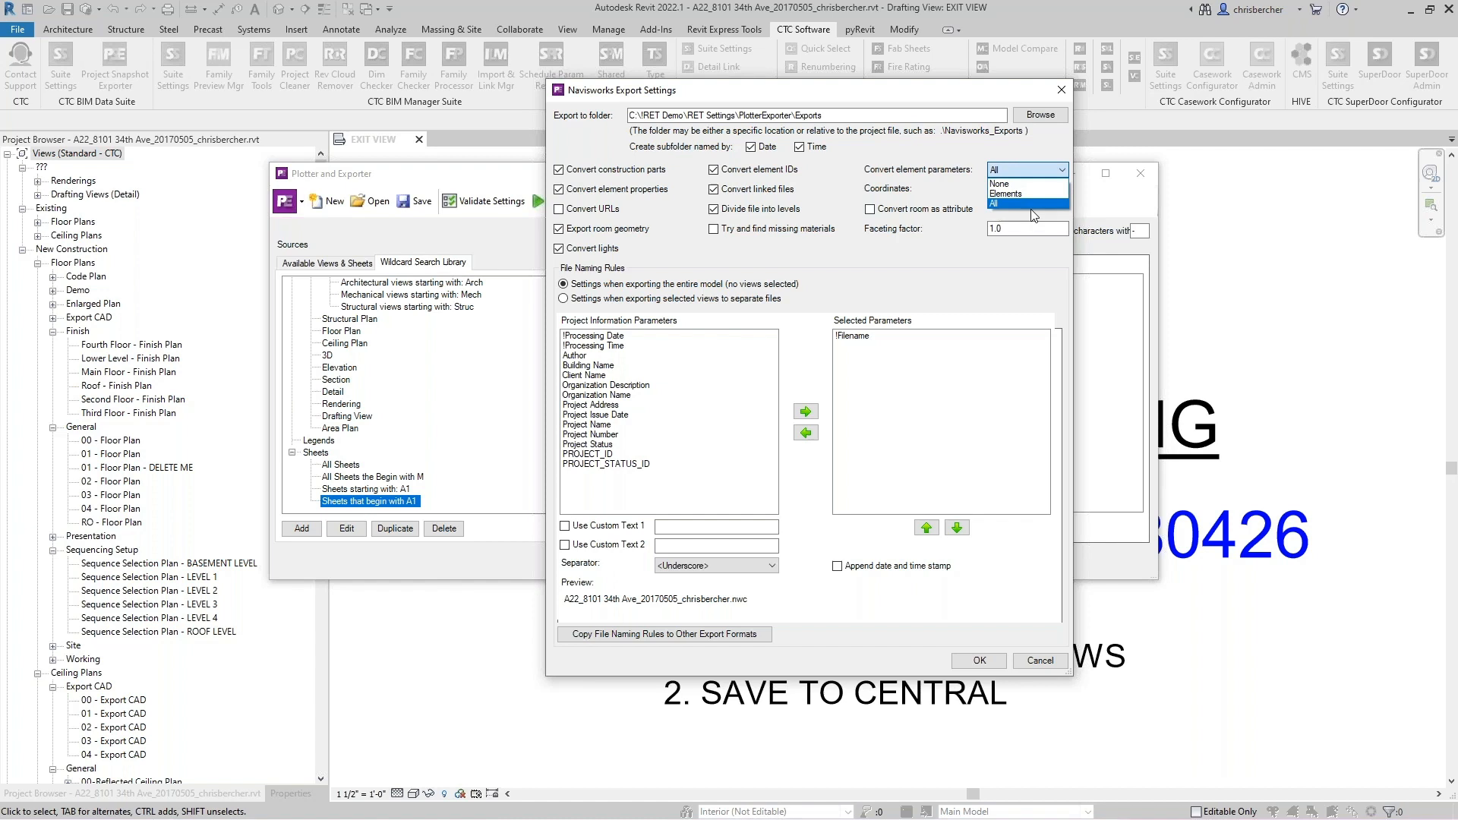
left_click(958, 247)
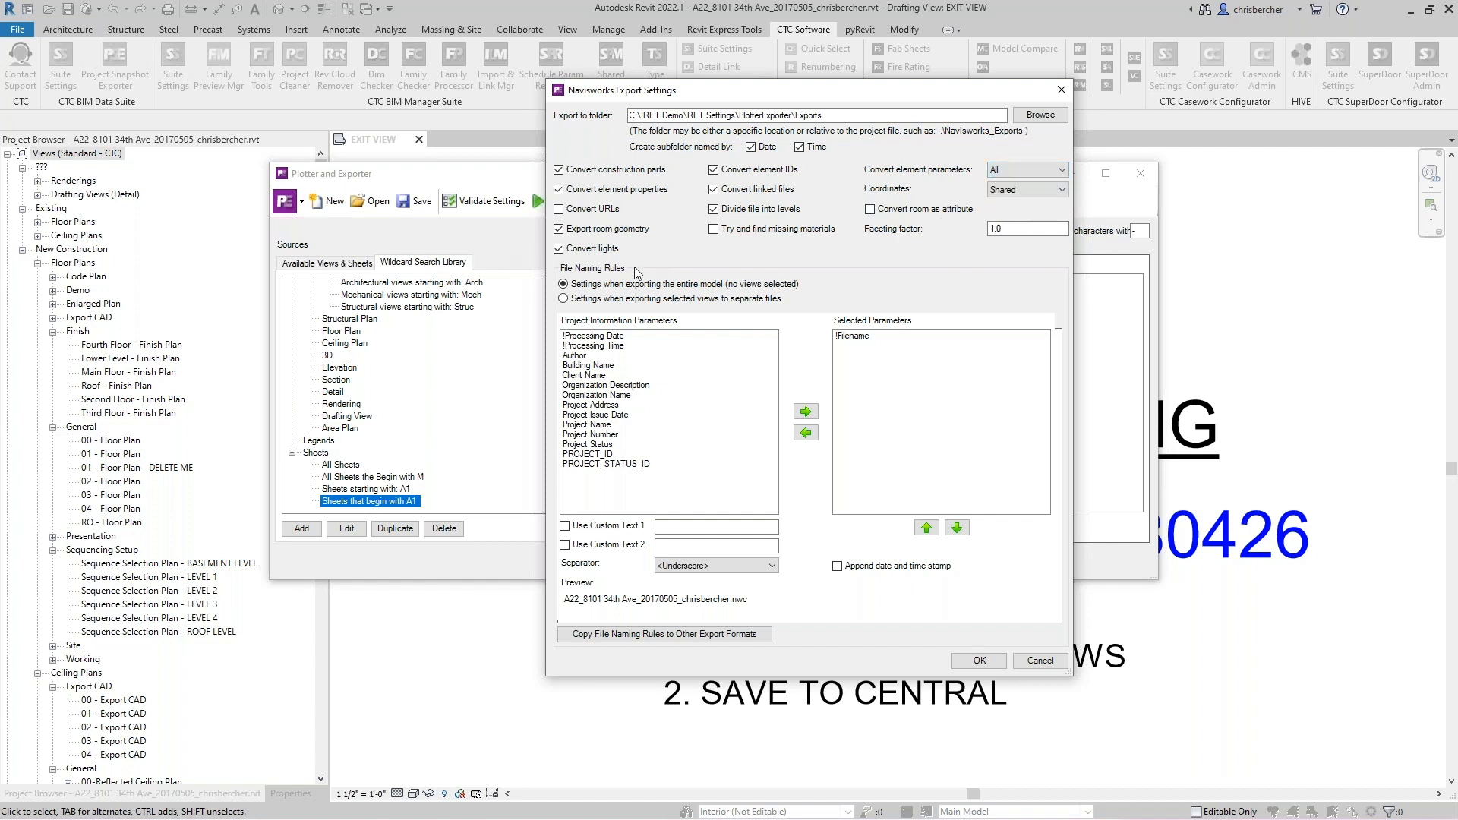
- Turn off Convert lights, Export room geometry and Convert linked files in the Navisworks export settings
left_click(616, 253)
left_click(638, 234)
left_click(713, 189)
- Replace the Filename naming parameter with Custom Text 1 set to Arch Model and save the Navisworks settings
left_click(849, 338)
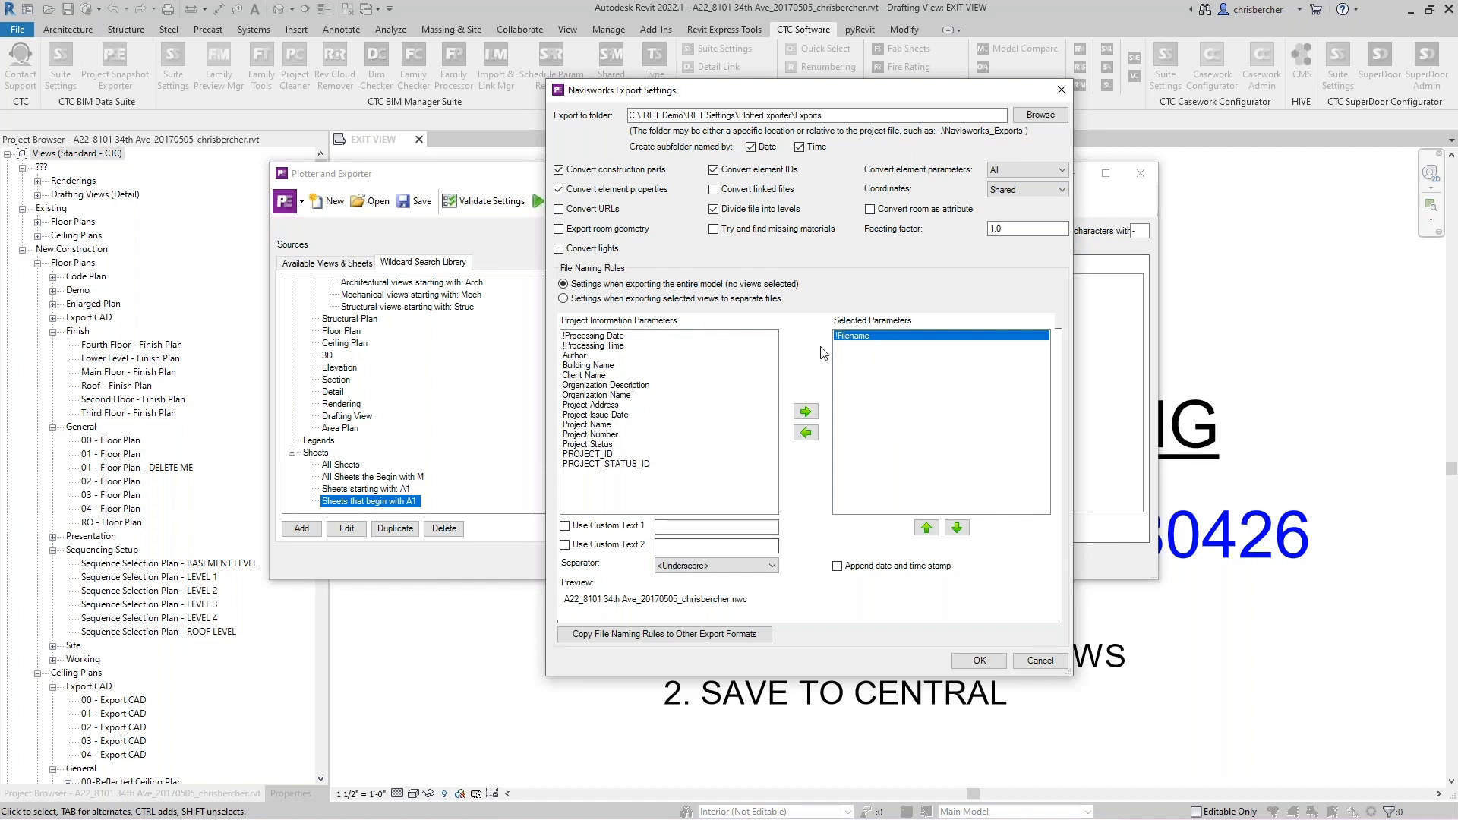
left_click(806, 432)
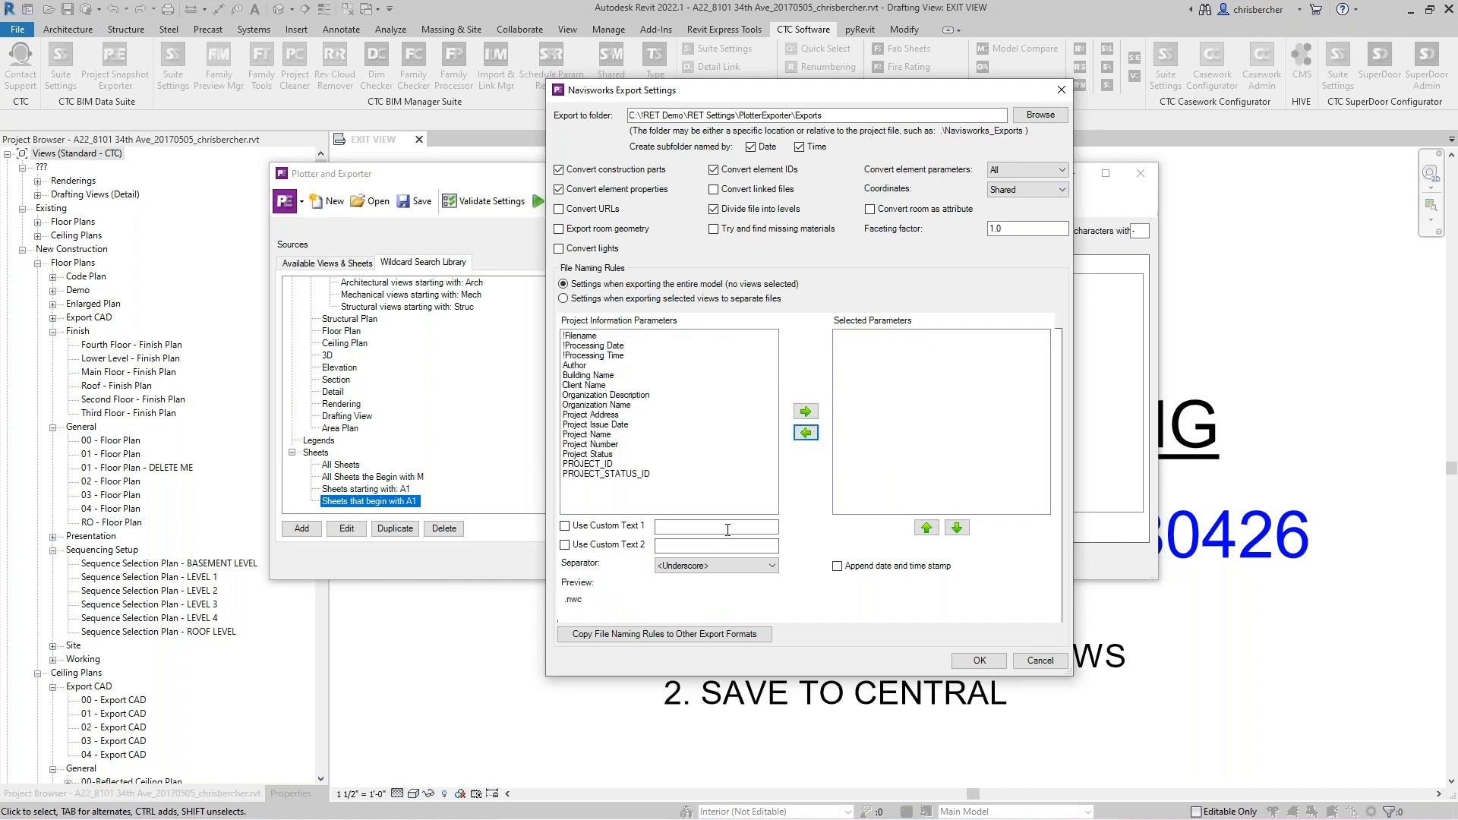
left_click(564, 526)
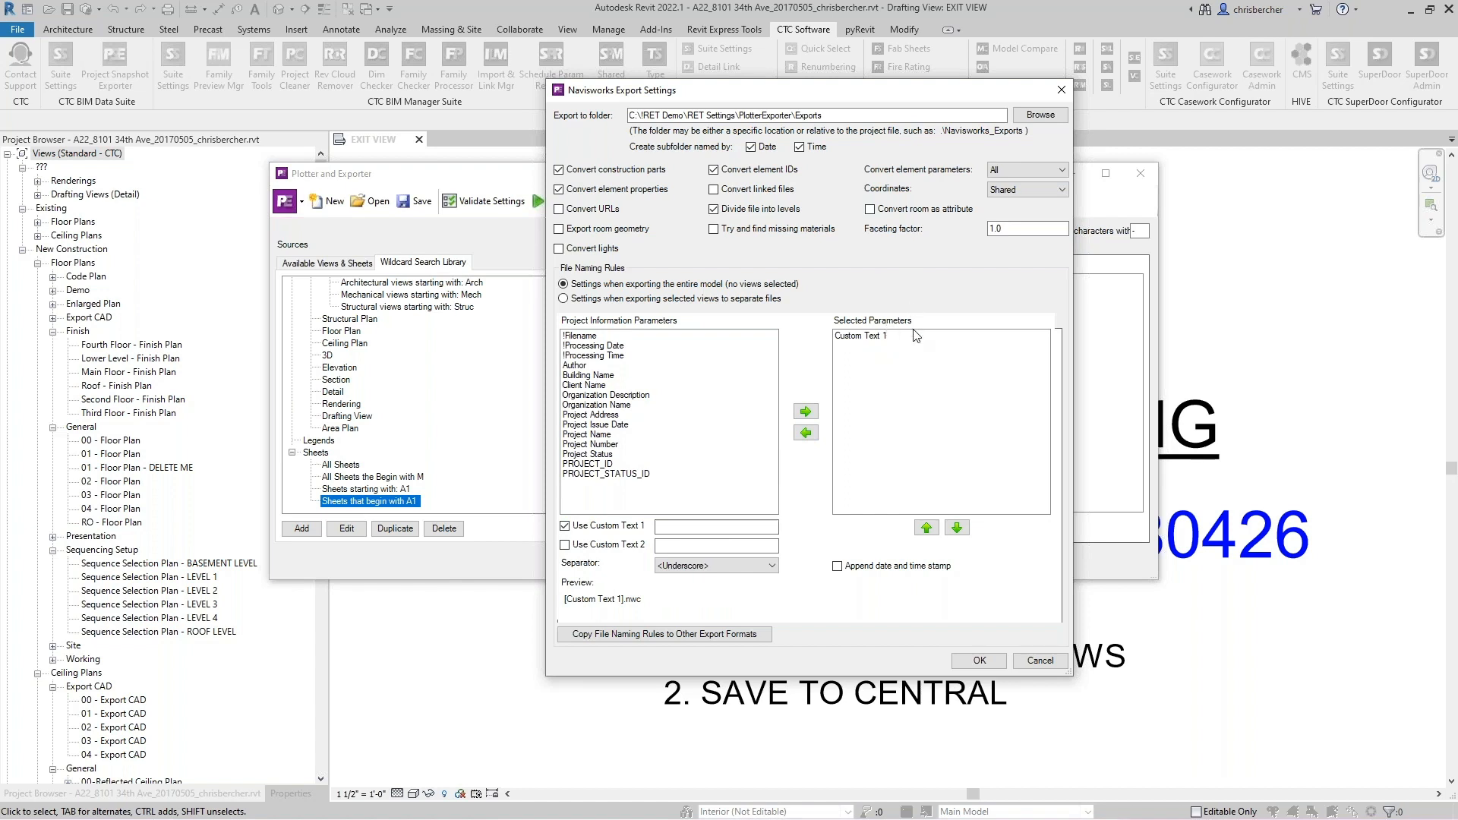
left_click(714, 528)
type("Arch Model")
left_click(982, 661)
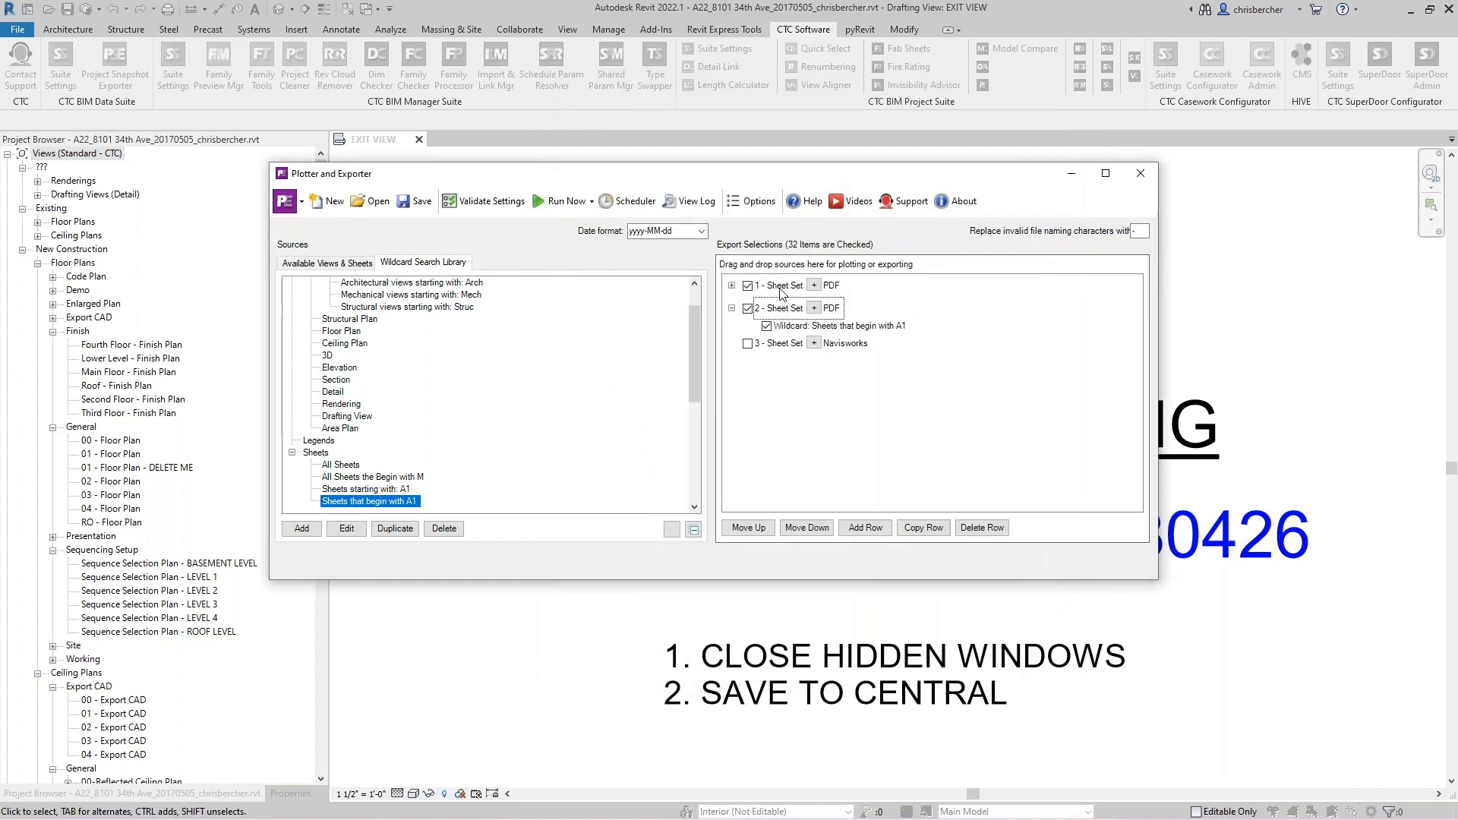
- Enable Sheet Set 3 and add the 3D view 00_Navis Export to it from the available views
left_click(748, 343)
left_click(343, 274)
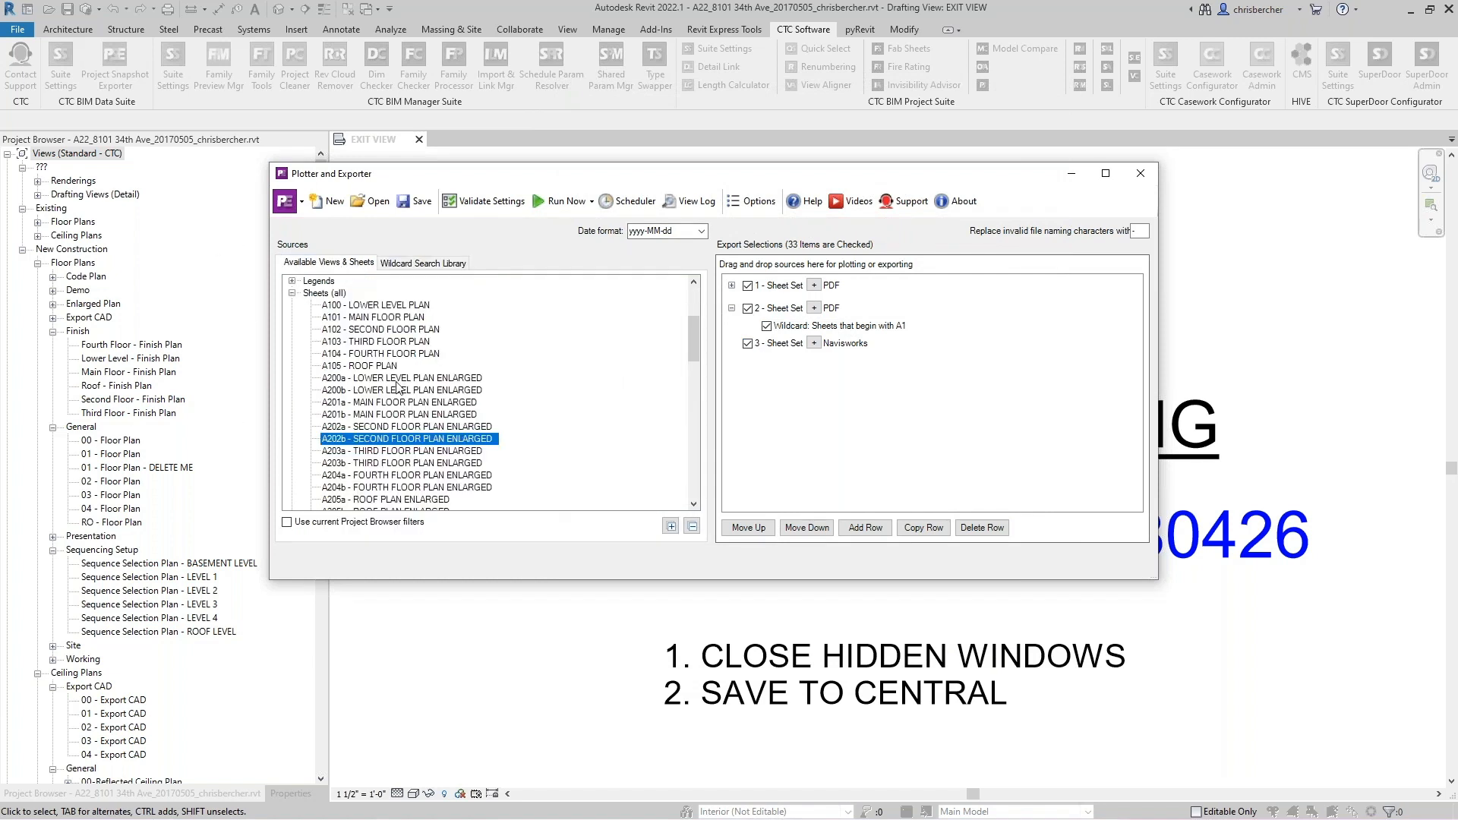
left_click(293, 297)
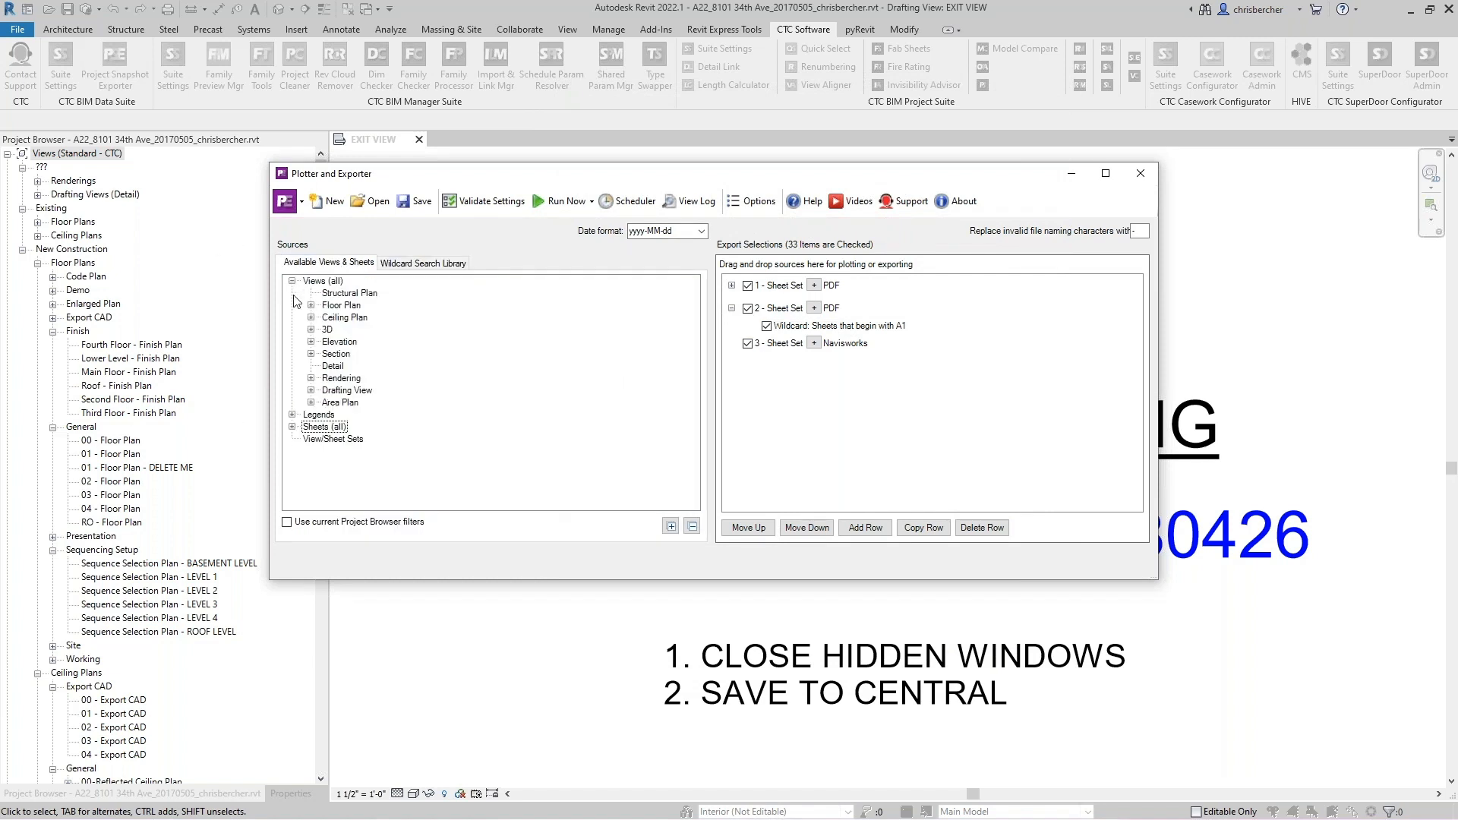
left_click(310, 330)
scroll(392, 370, "down", 3)
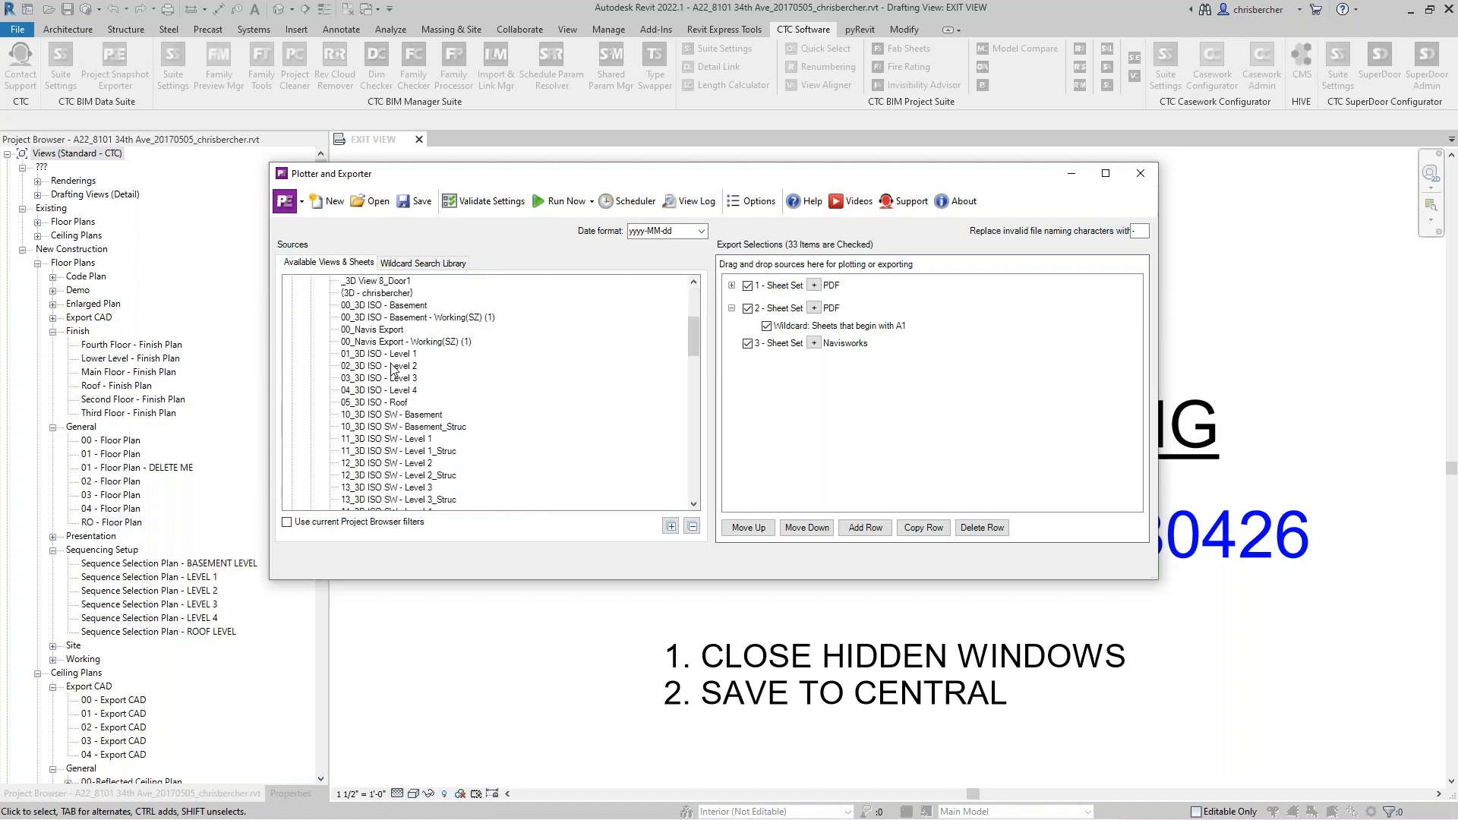
left_click_drag(393, 379, 782, 346)
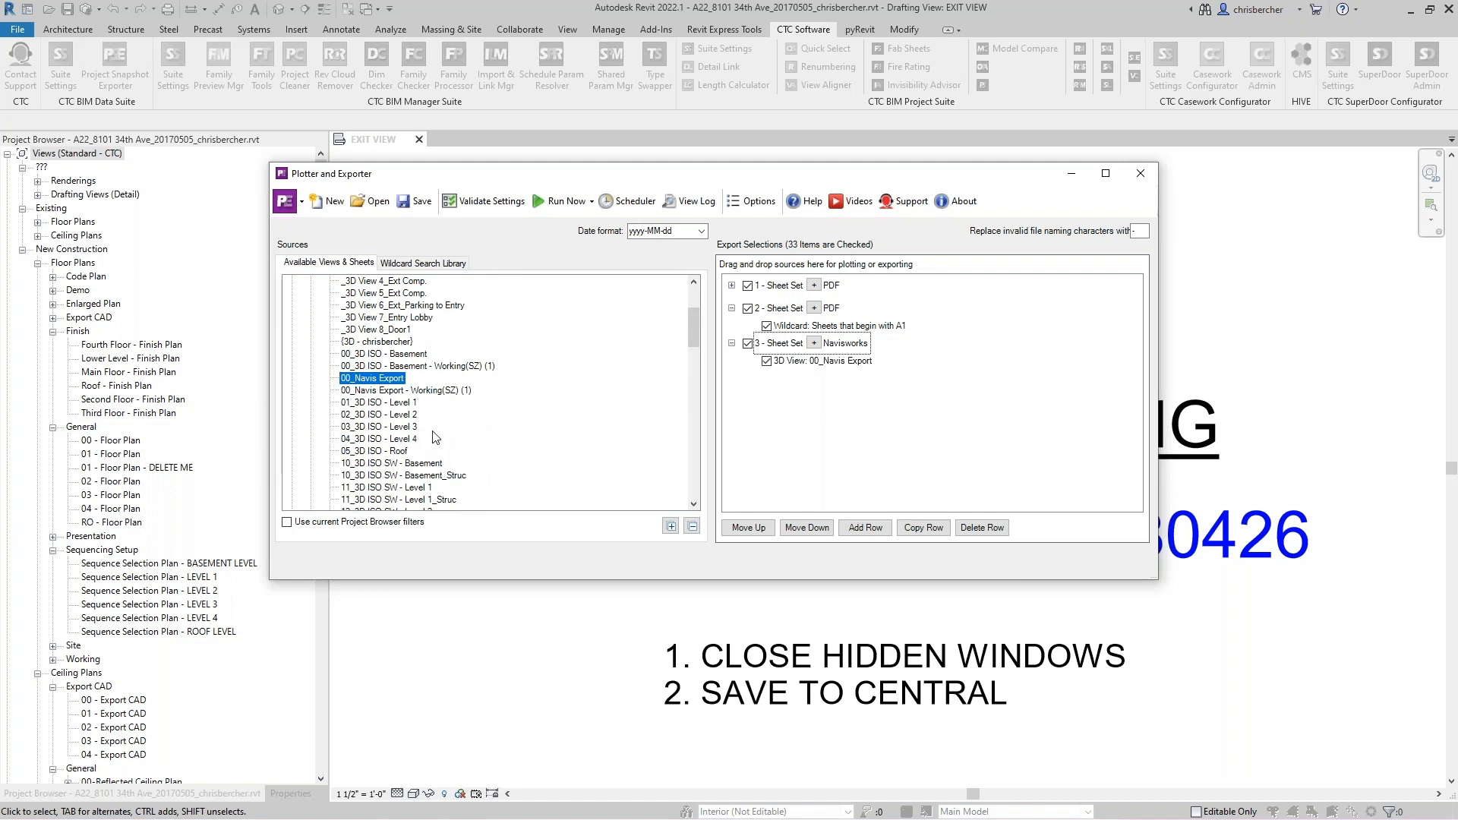
- Expand Sheet Set 1 to review its listed sheets and enlarge the Plotter and Exporter window
left_click(865, 527)
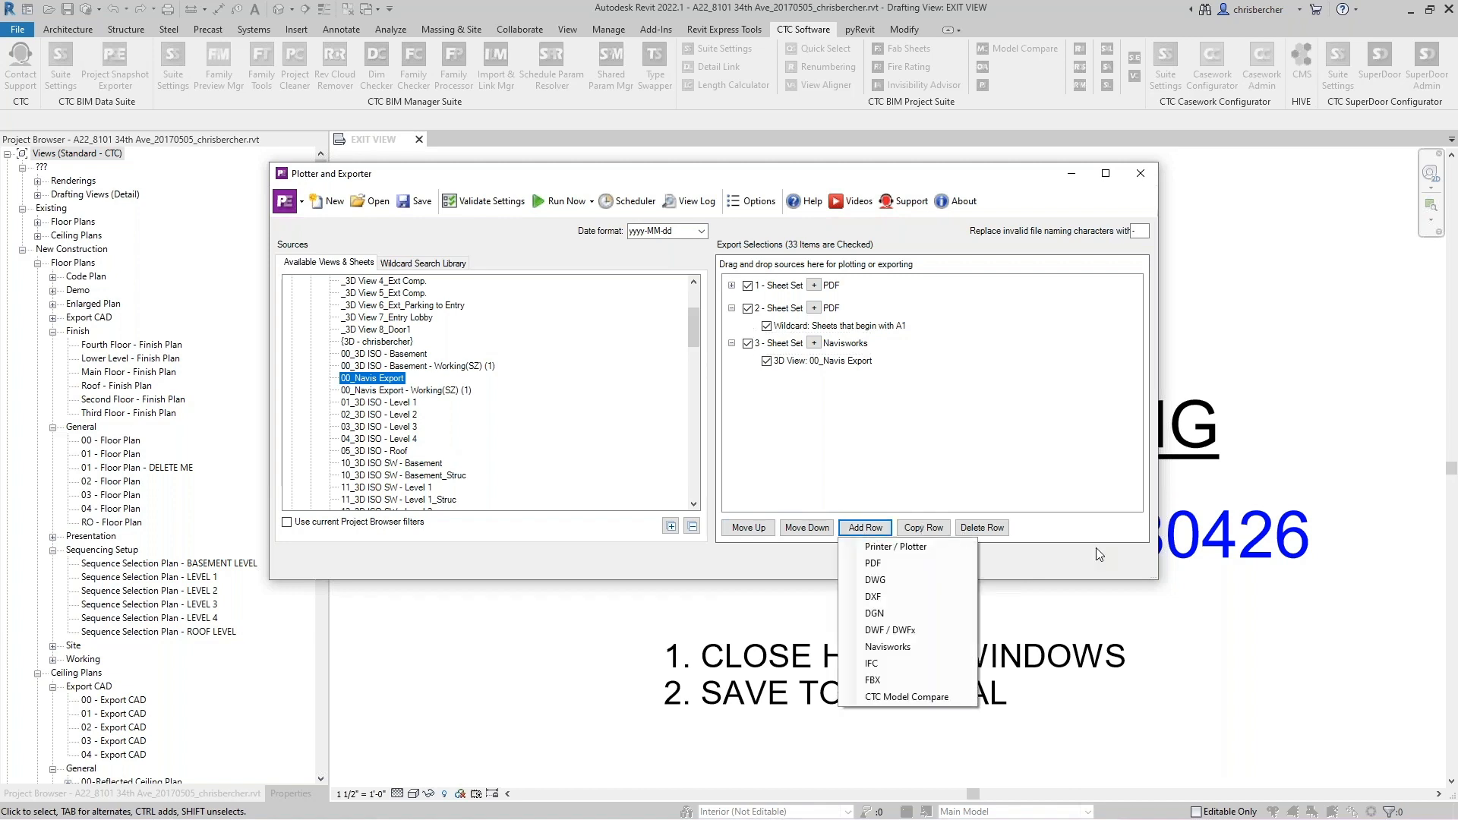
key("alt+Tab")
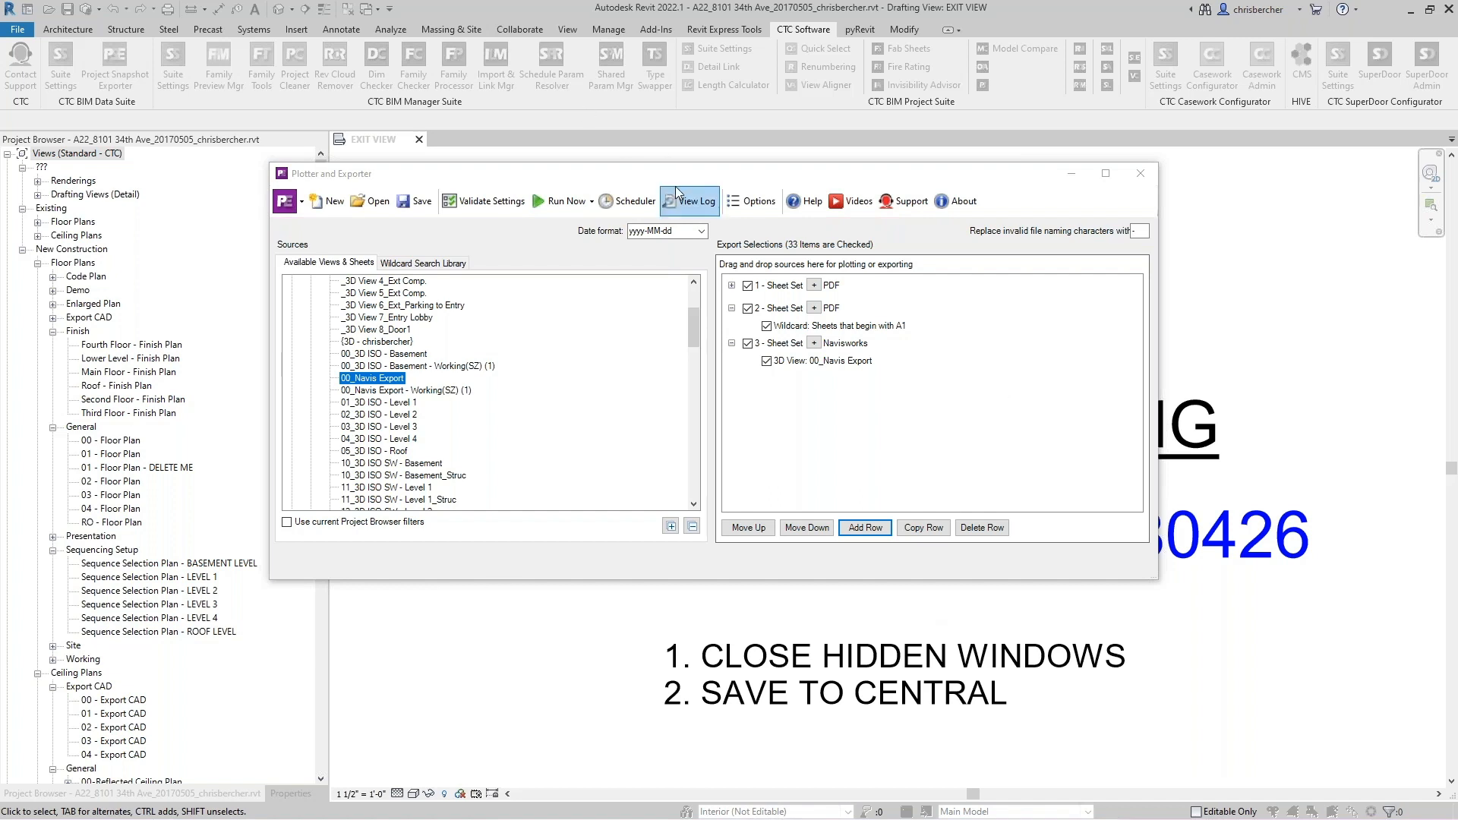
left_click_drag(685, 179, 638, 144)
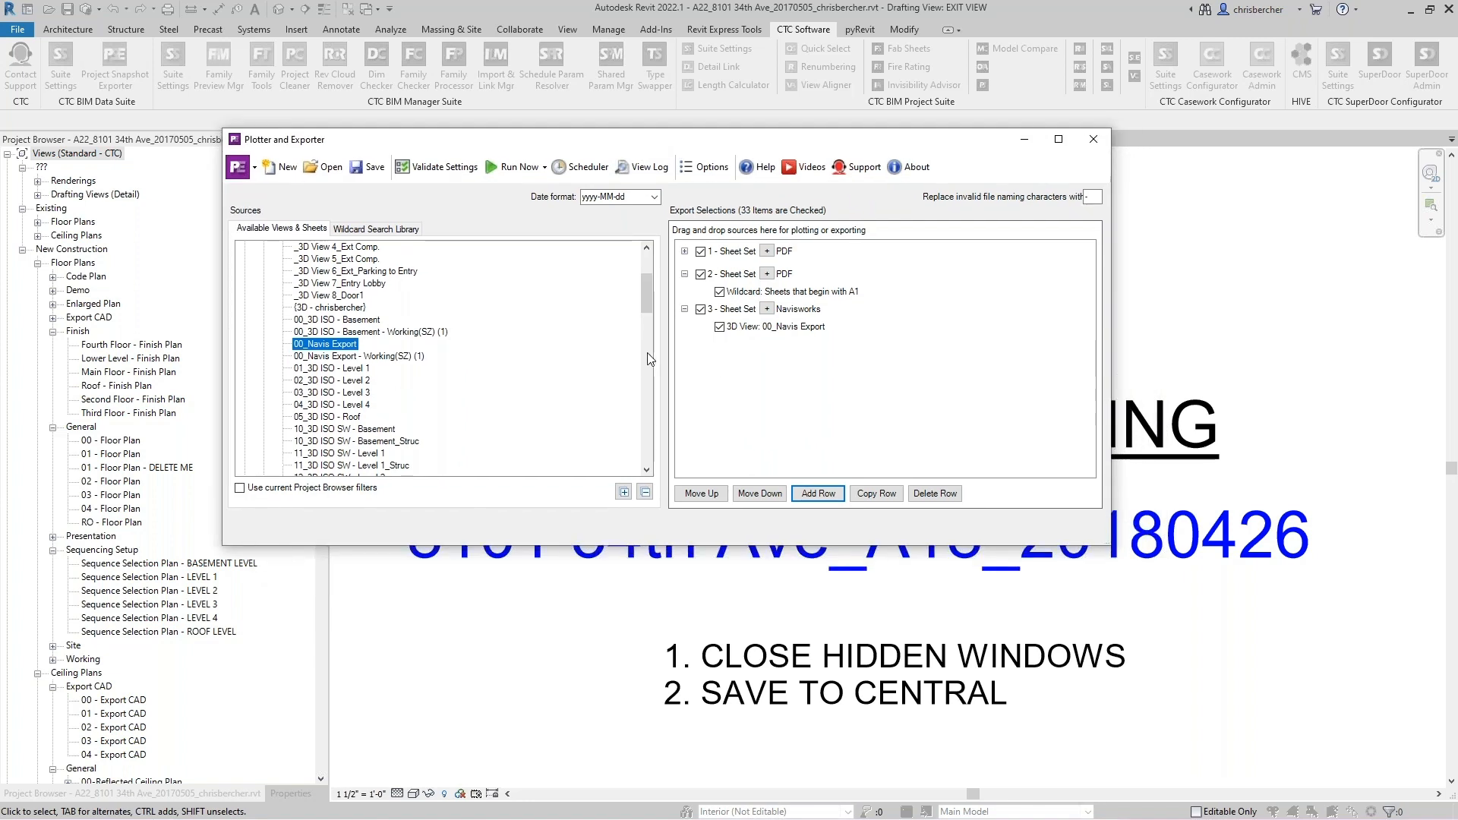
left_click(685, 252)
scroll(860, 342, "down", 3)
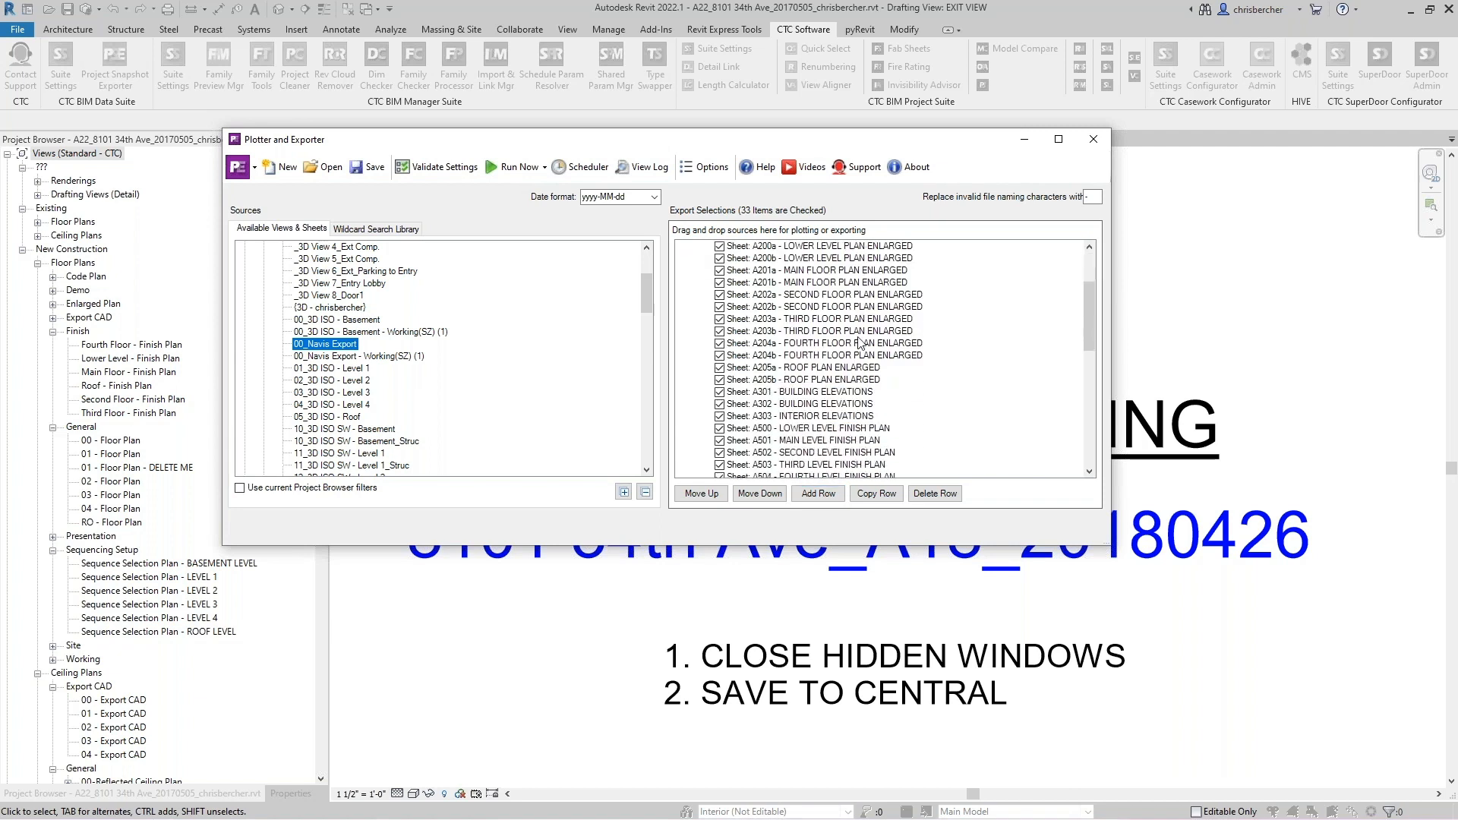
scroll(860, 343, "down", 3)
scroll(868, 337, "up", 6)
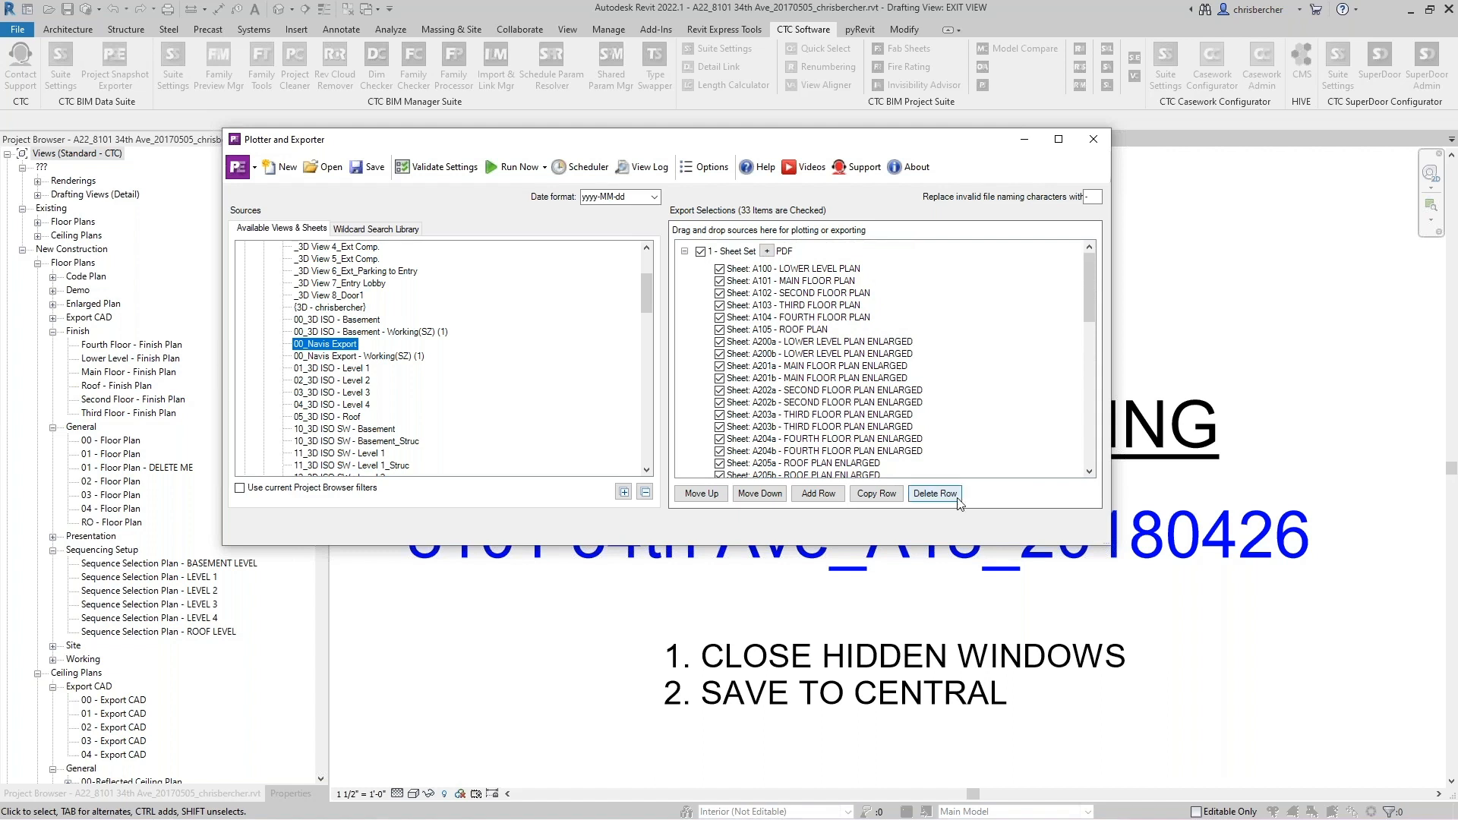
left_click_drag(1068, 546, 1119, 712)
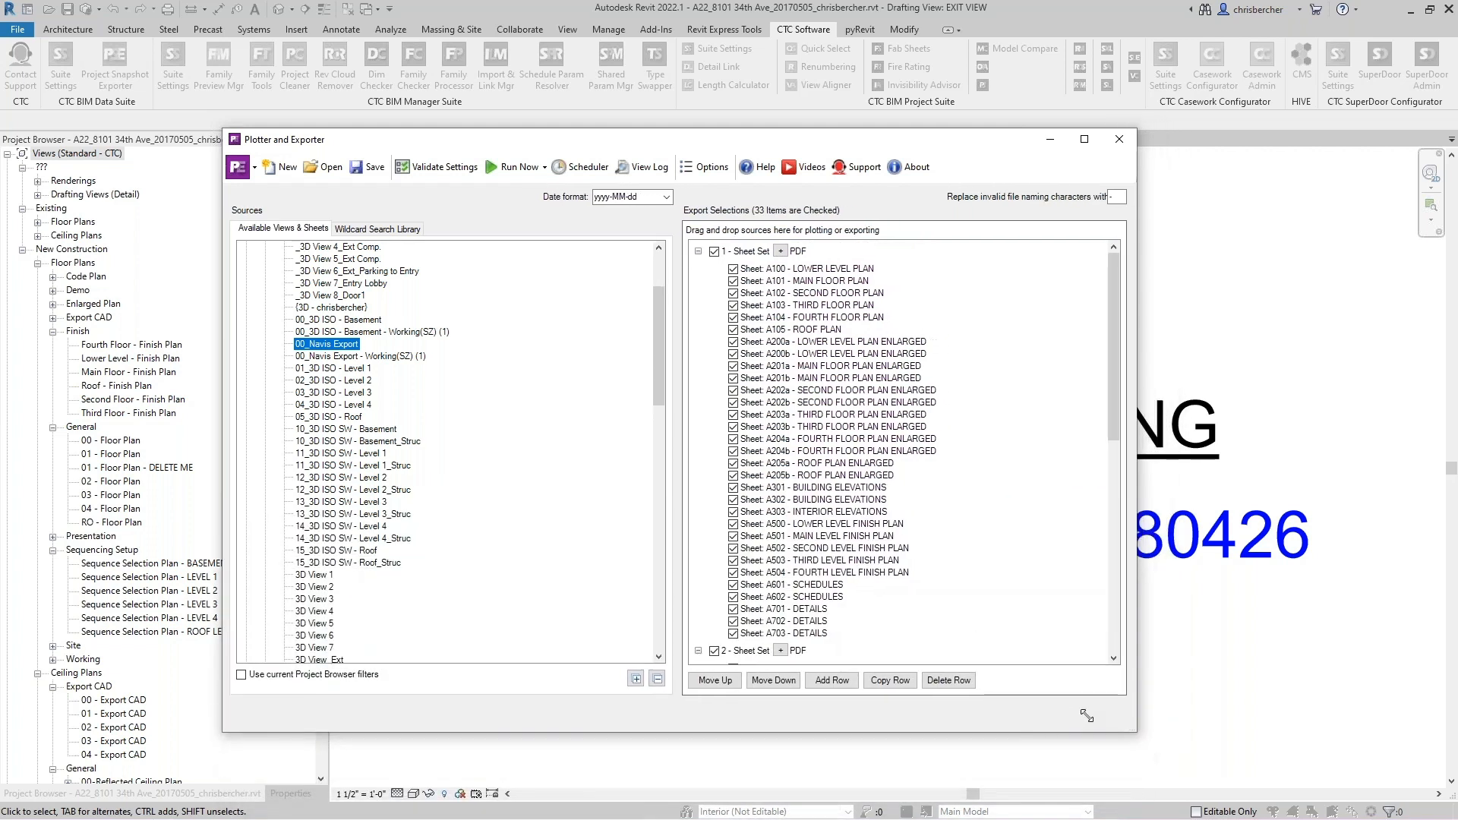
- Validate the current Plotter and Exporter settings and dismiss the result
left_click(428, 176)
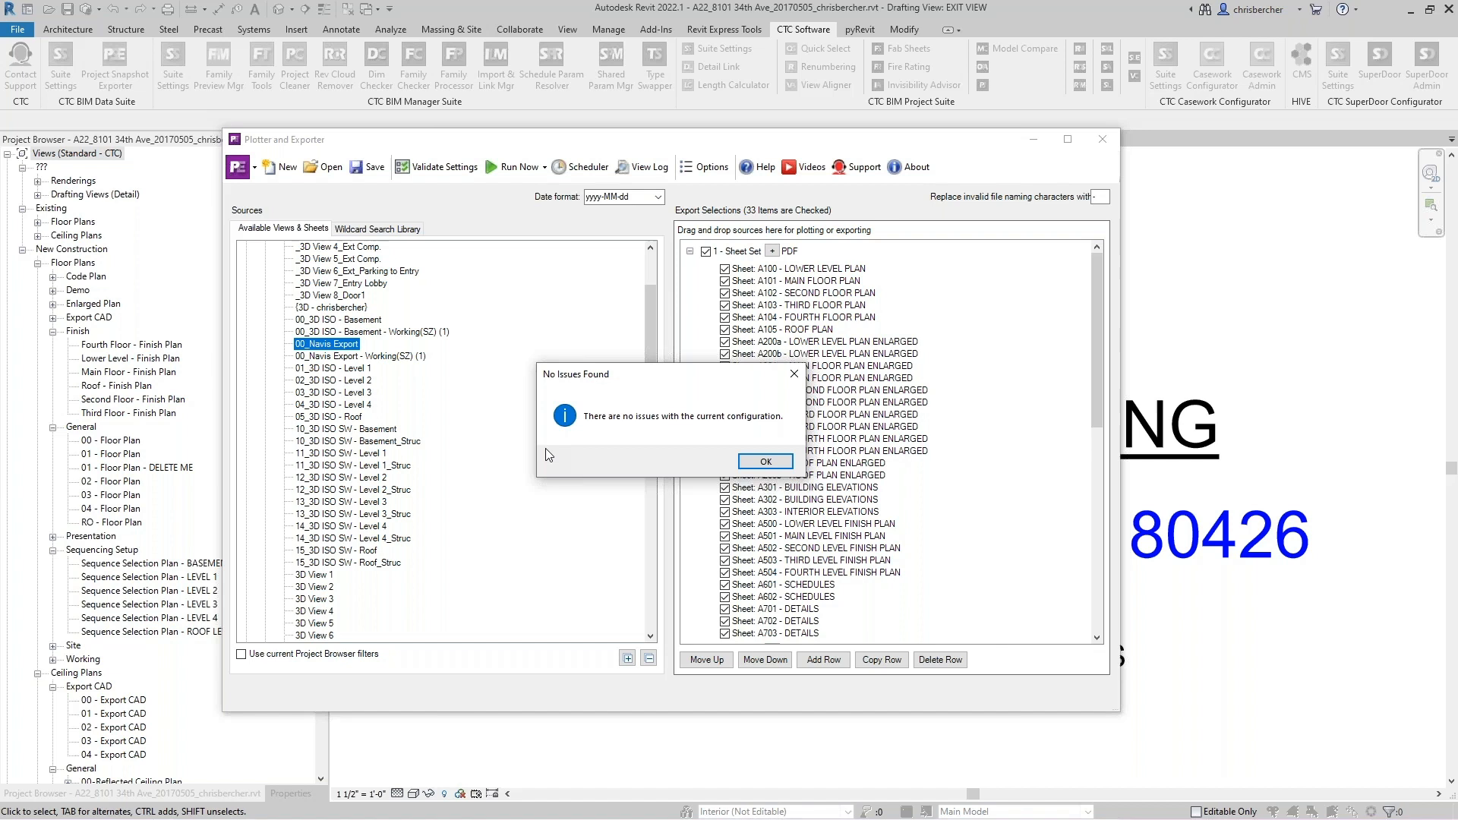
left_click(765, 463)
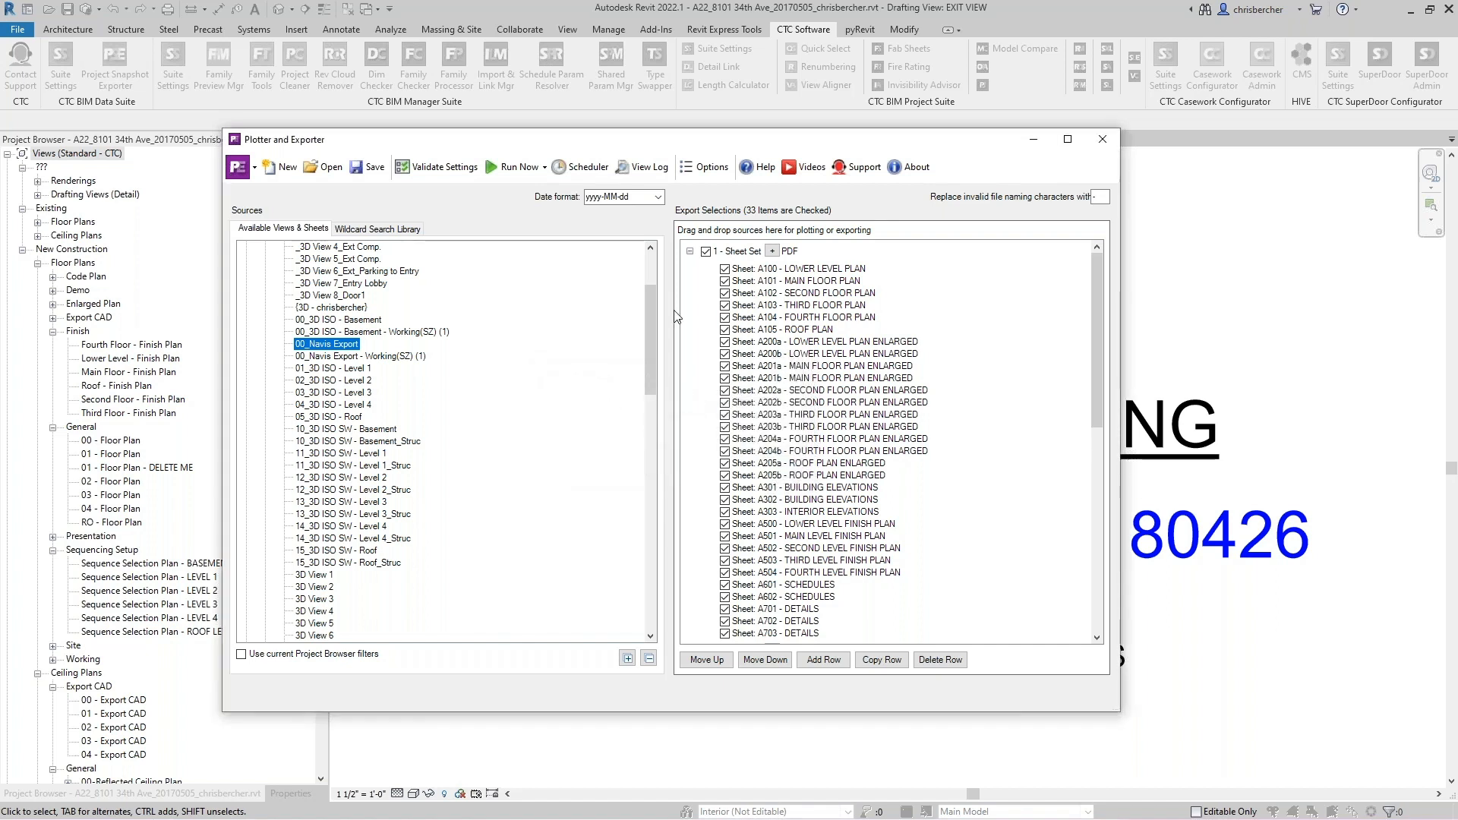
- Run the configured exports on selected open projects
left_click_drag(703, 141, 778, 150)
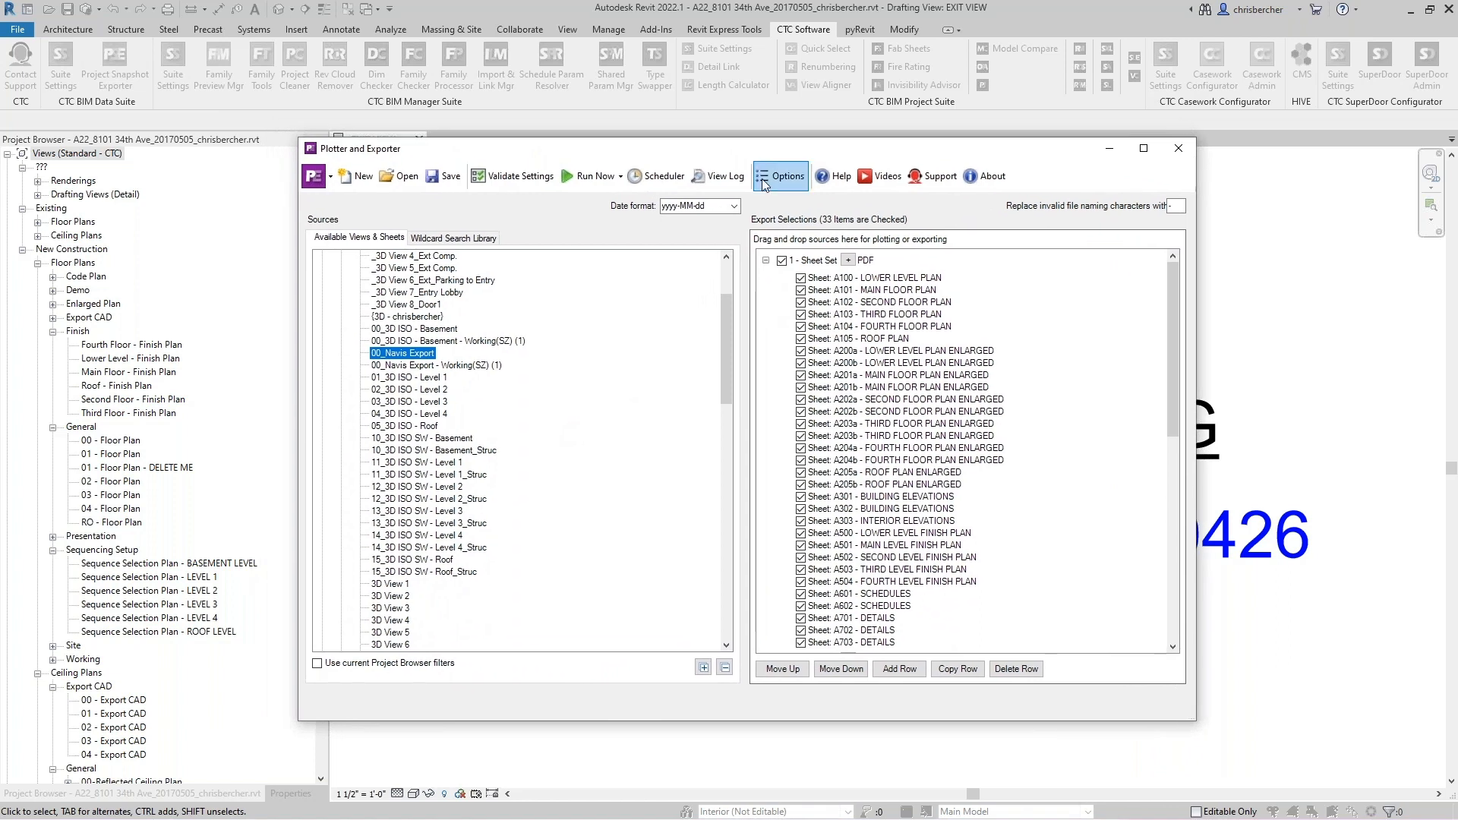
left_click(568, 182)
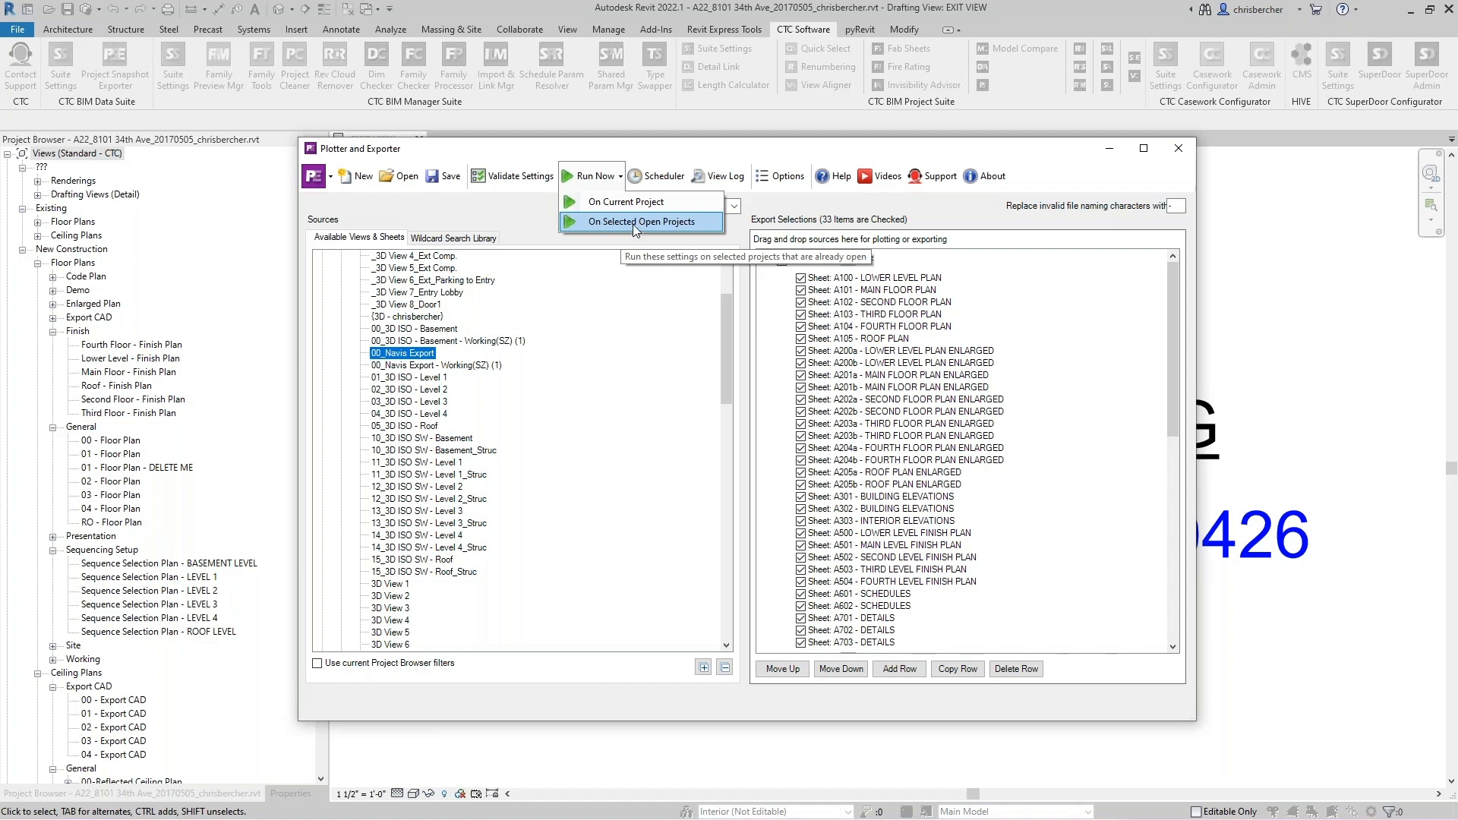
left_click(639, 221)
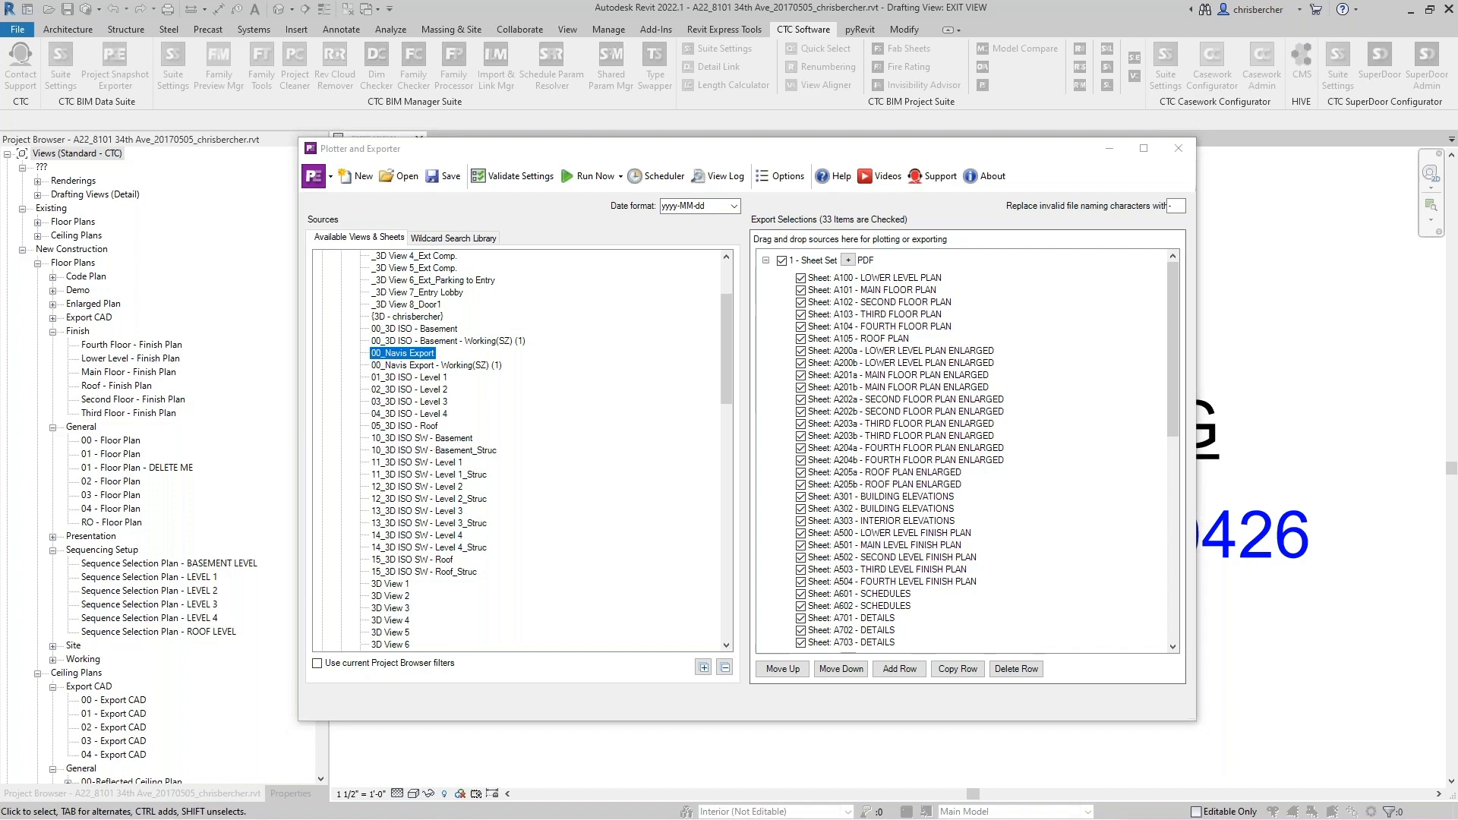
- Switch to File Explorer and inspect the exported files inside the 2022-09-26_09.18.30 results folder
left_click_drag(1457, 259, 815, 123)
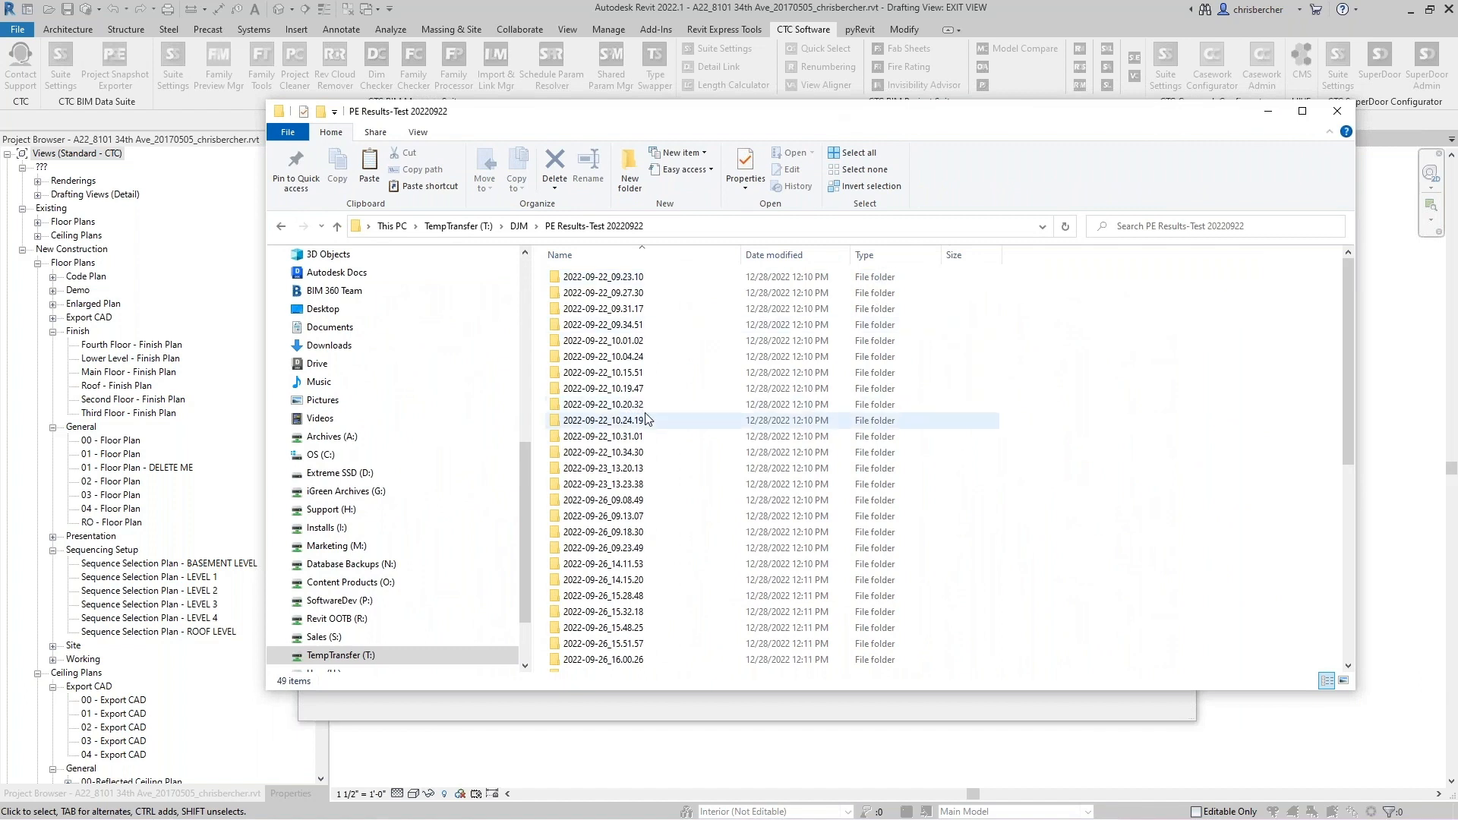
scroll(658, 425, "down", 8)
scroll(653, 573, "up", 4)
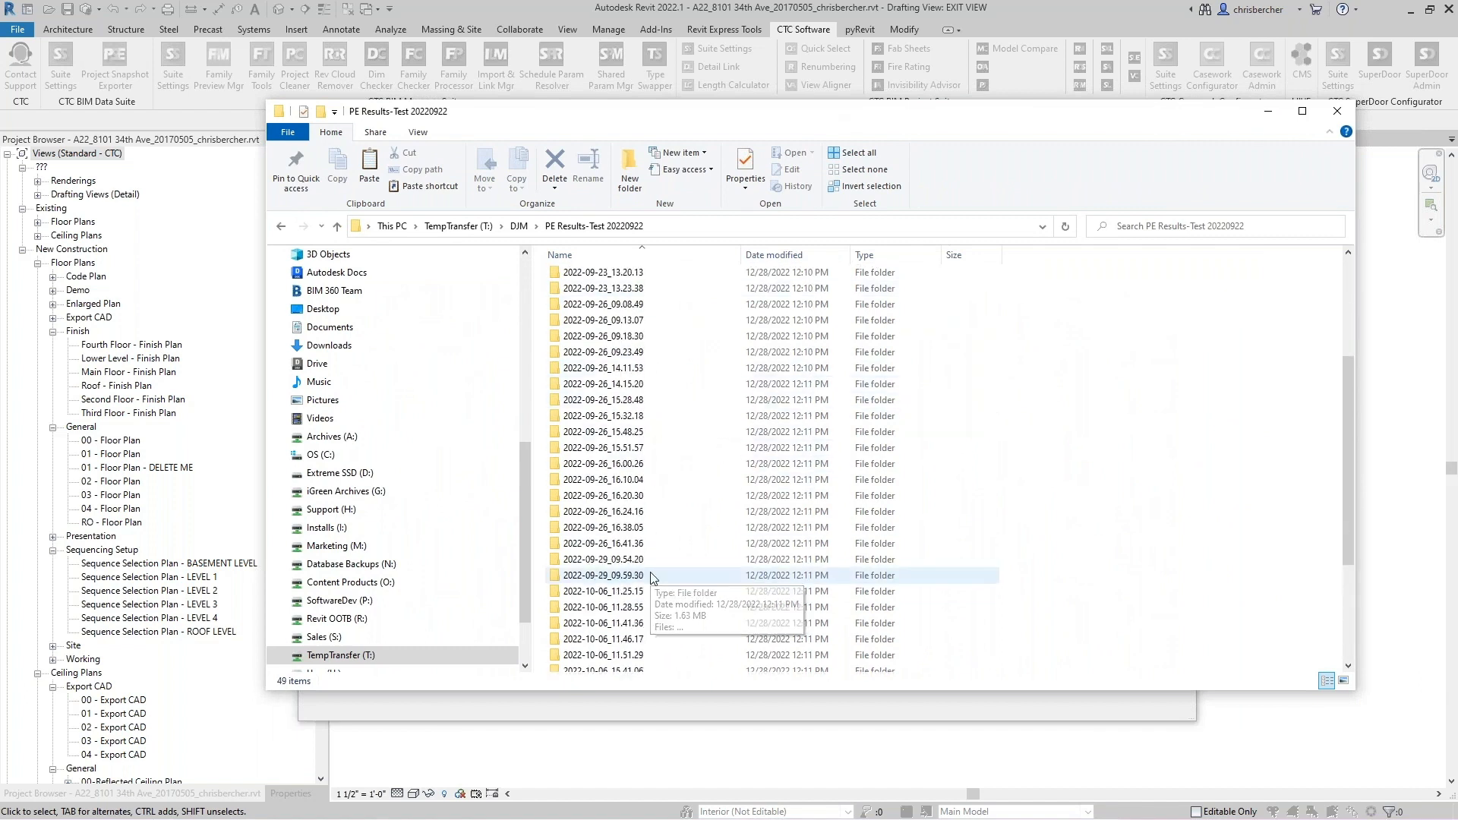
left_click(590, 339)
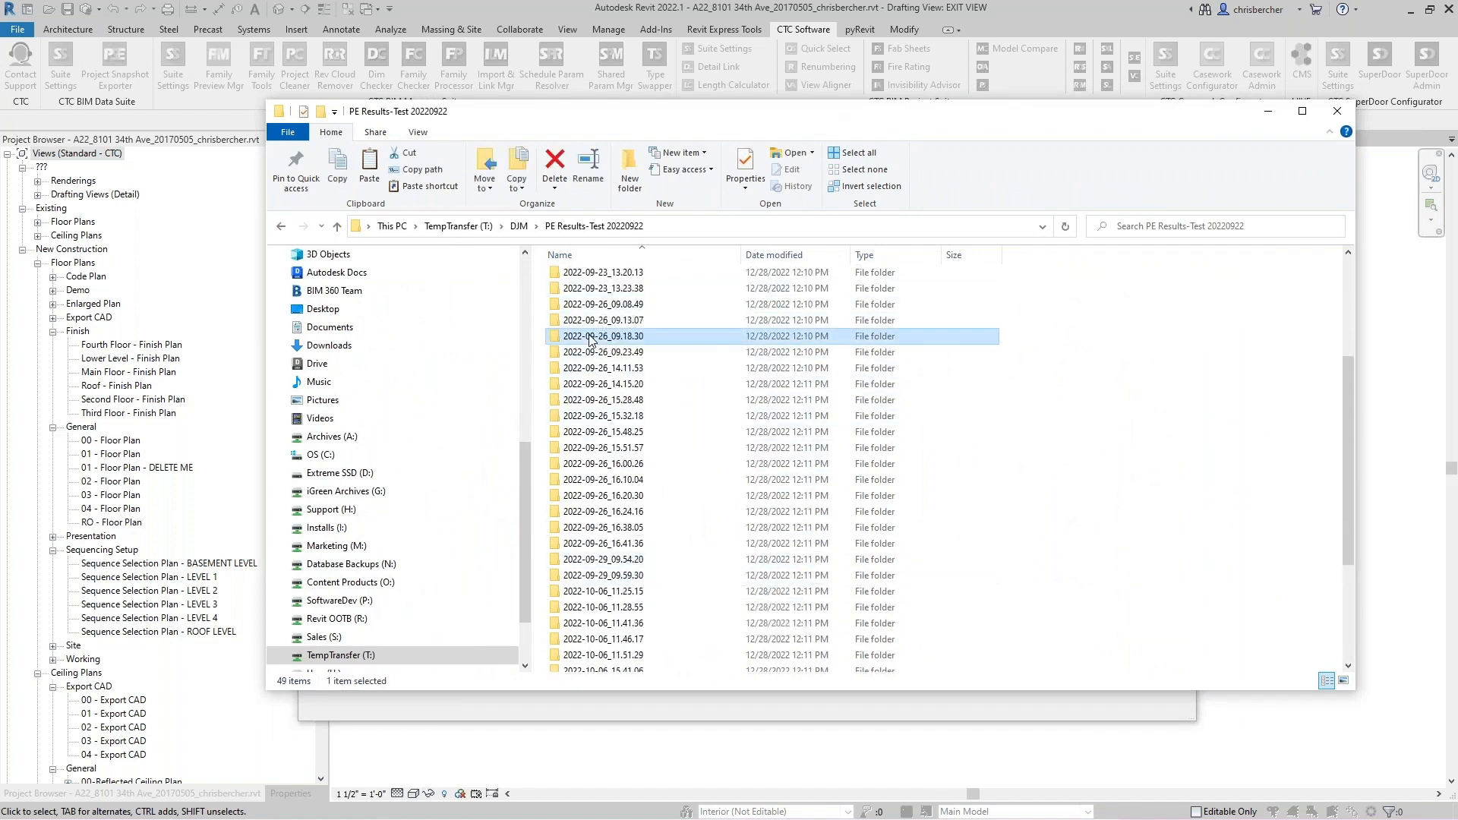
left_click_drag(714, 117, 727, 137)
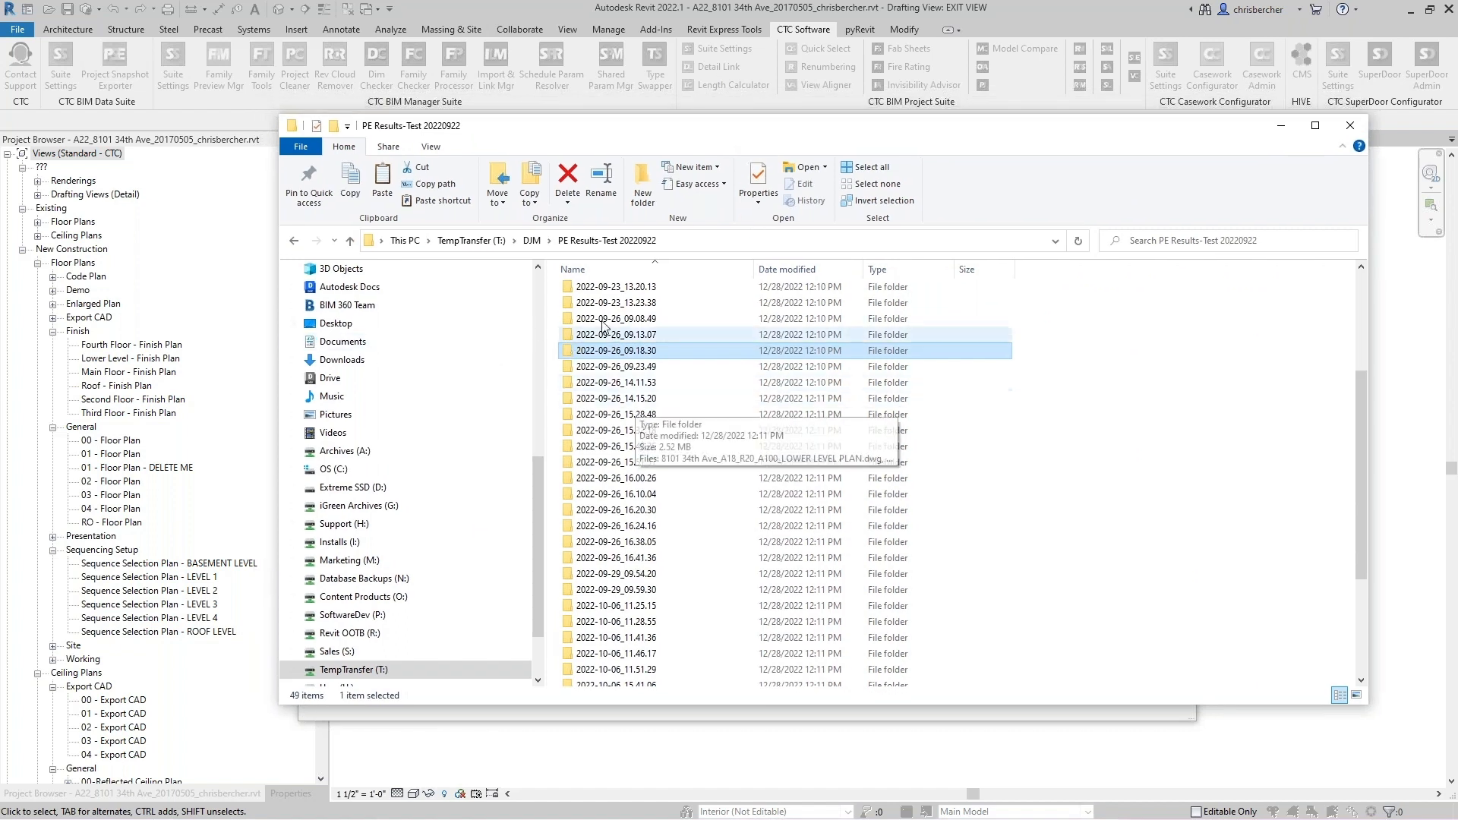
double_click(617, 351)
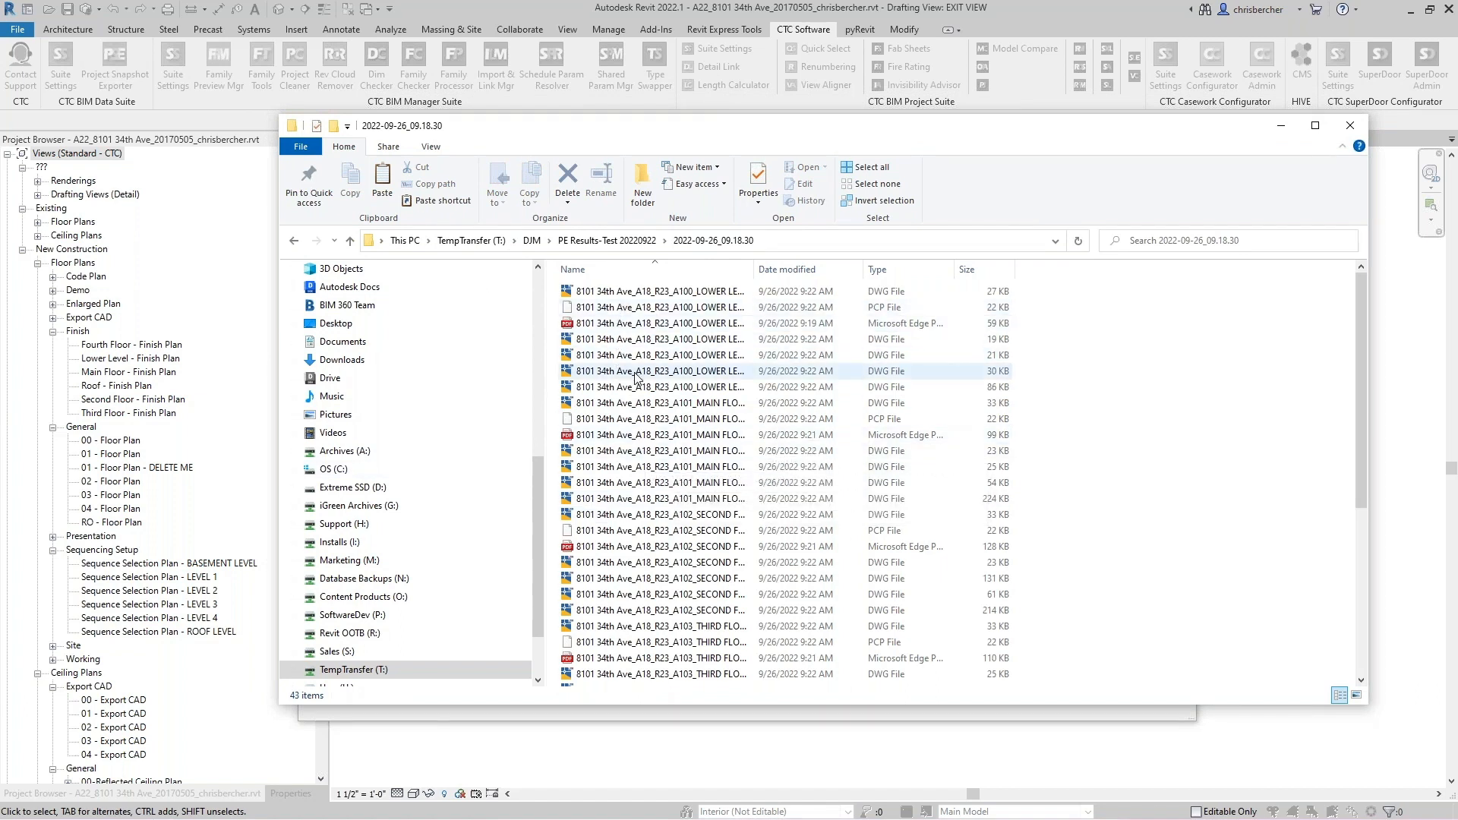
left_click(649, 325)
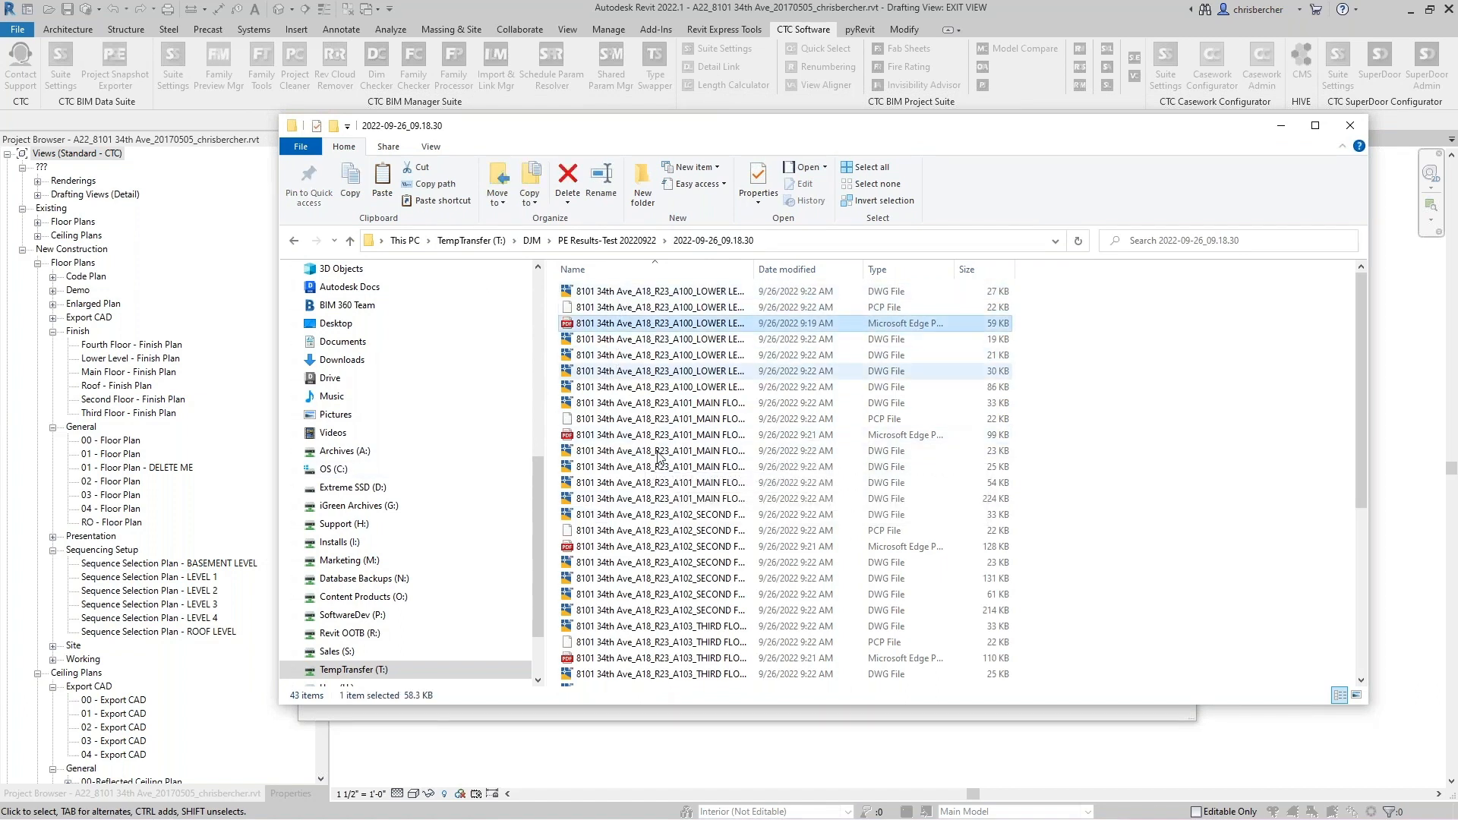
left_click_drag(755, 270, 841, 282)
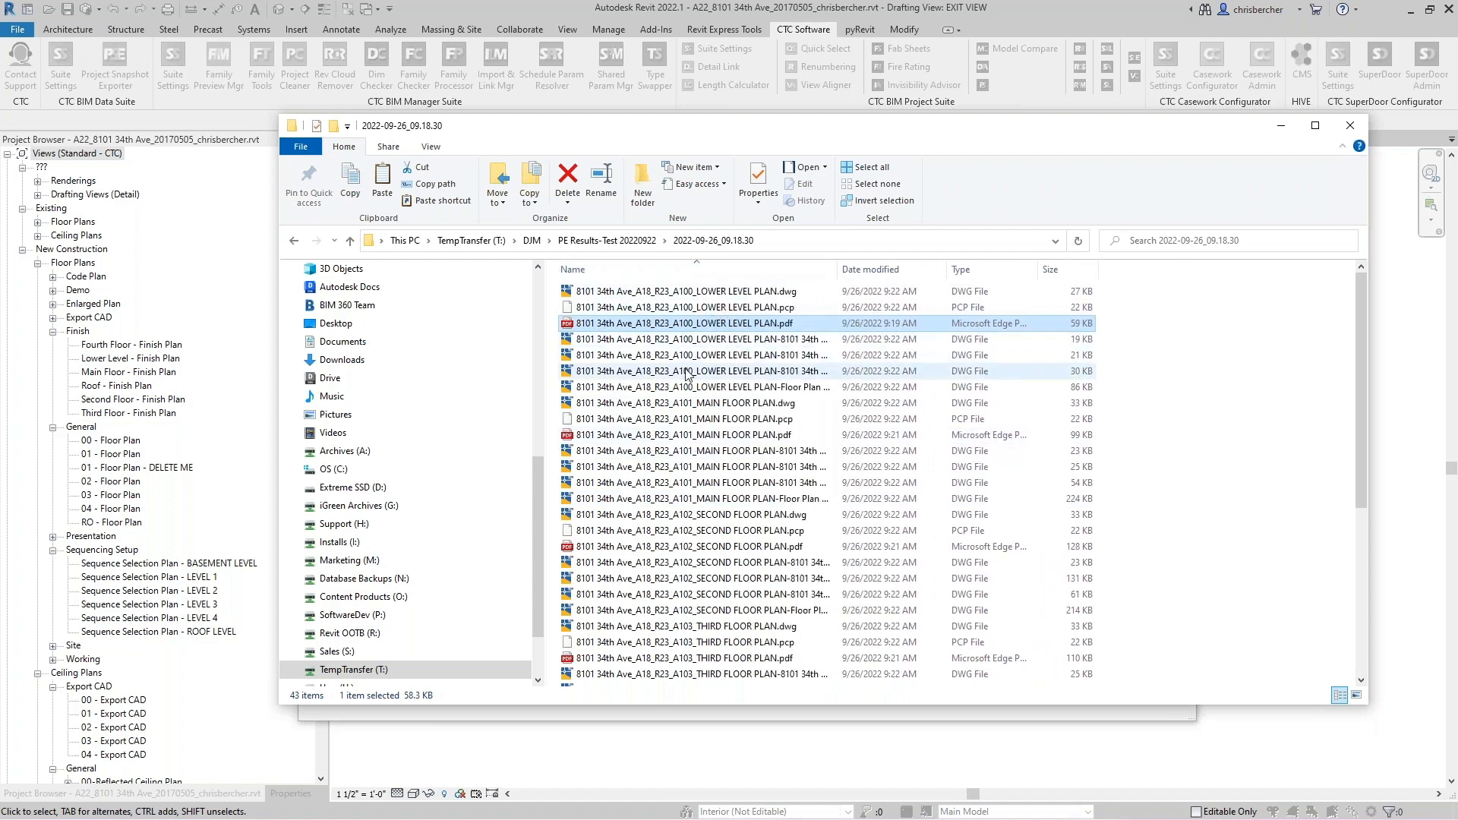
- Browse the exported files and the results folders, opening the 2022-10-06_16.30.57 folder and returning to PE Results-Test 20220922
scroll(707, 408, "down", 6)
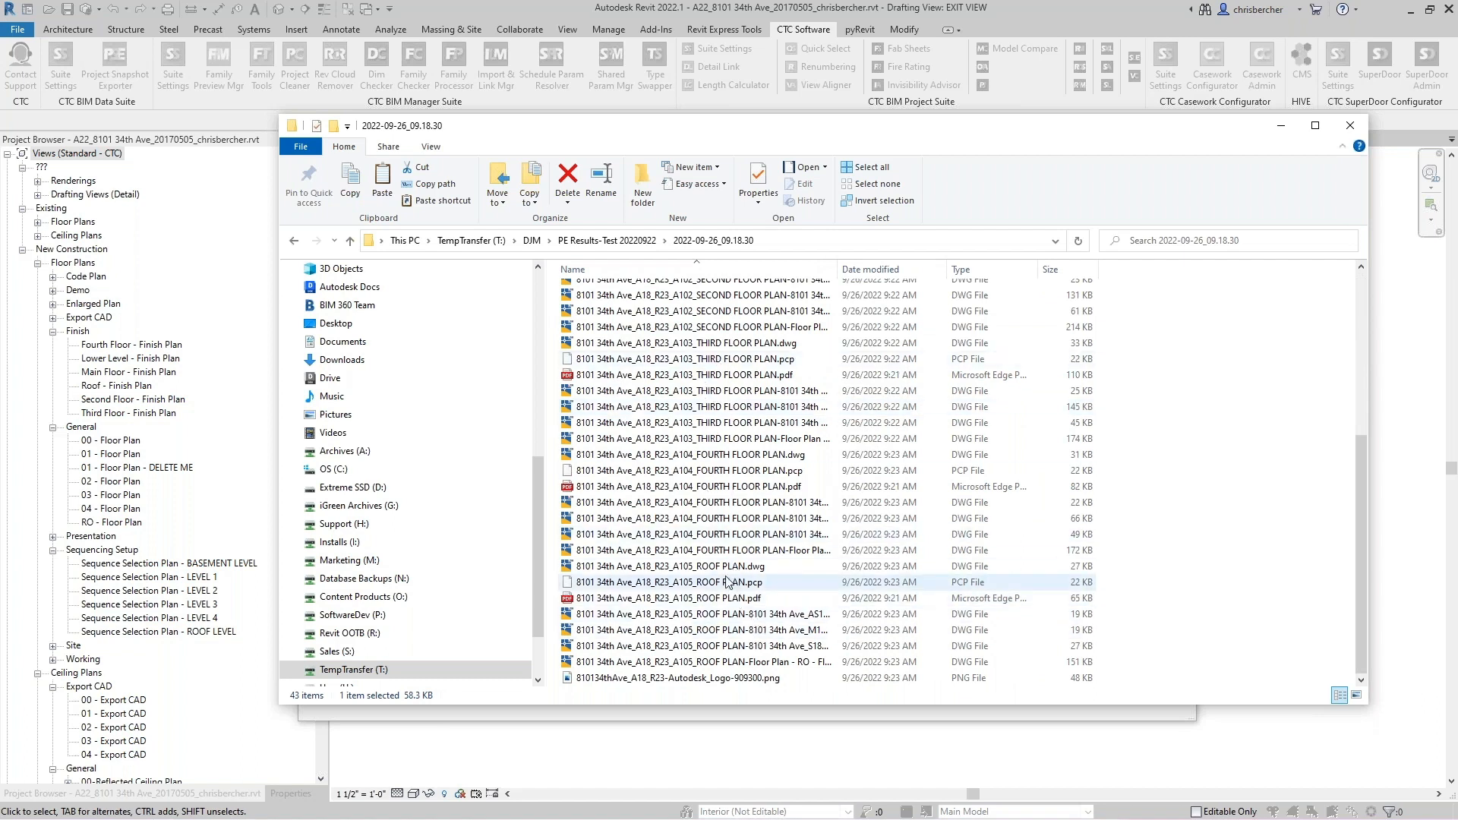
scroll(733, 569, "up", 6)
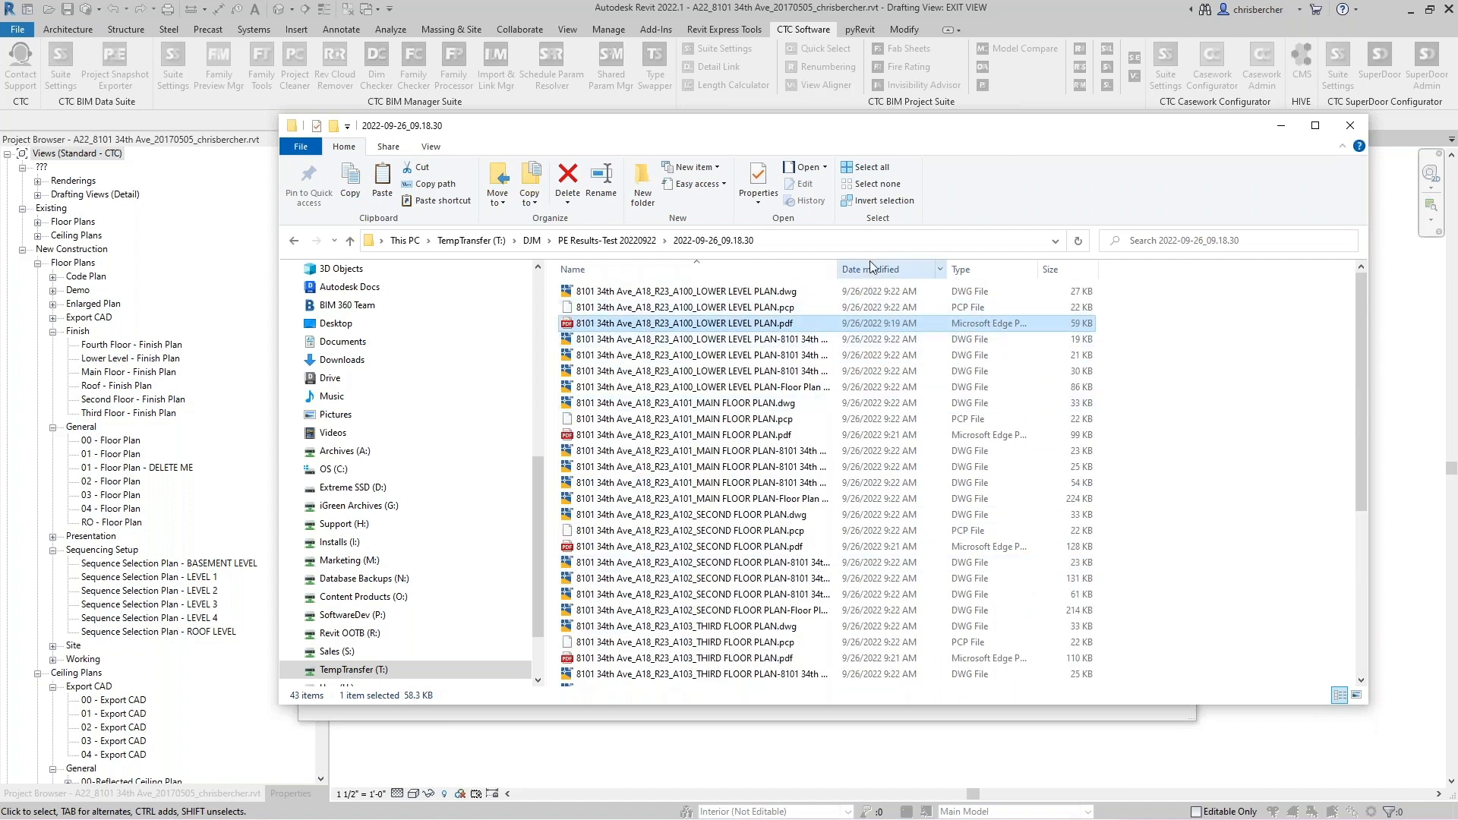
left_click_drag(837, 269, 868, 270)
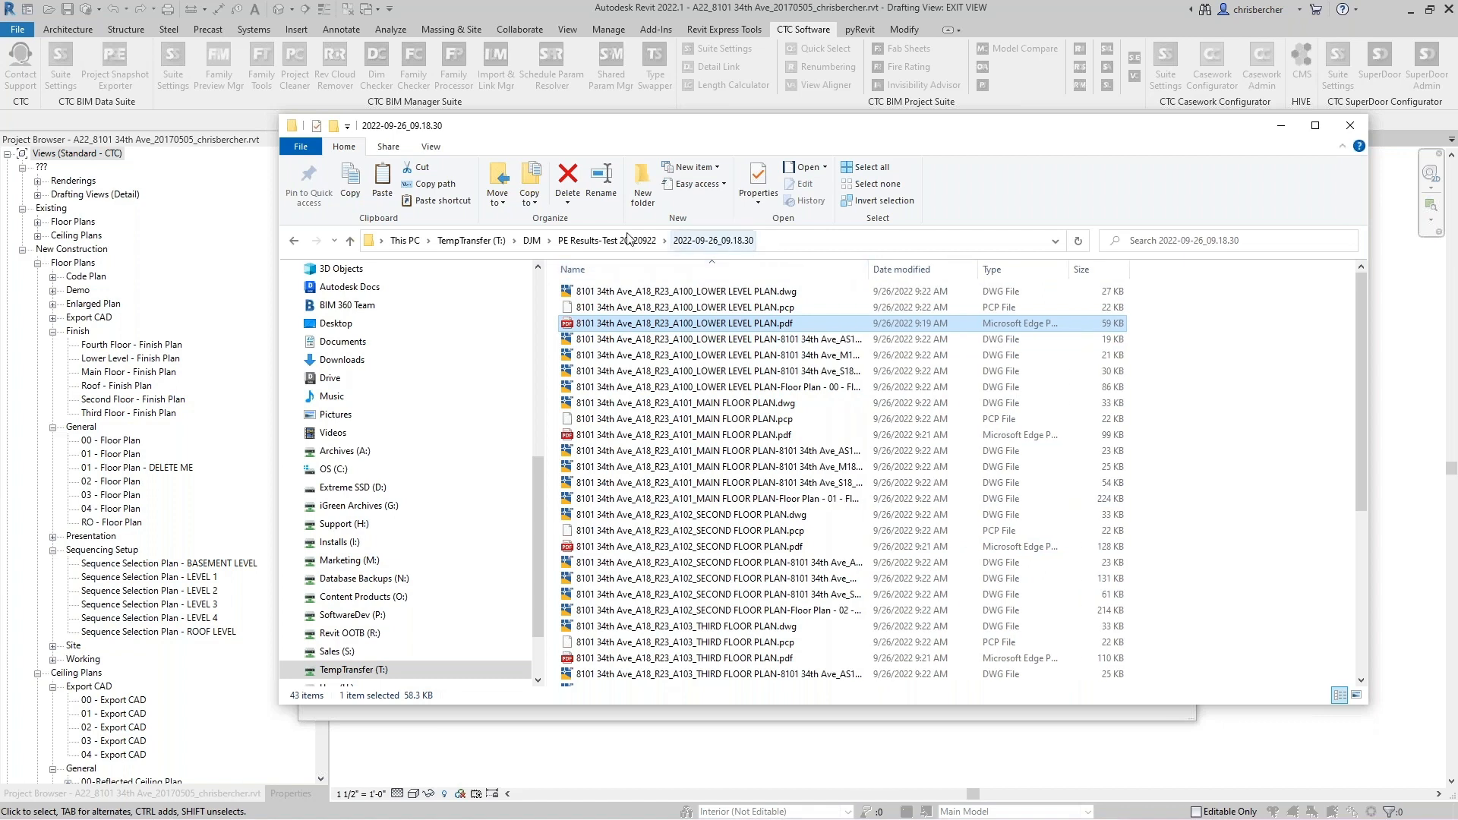
left_click(606, 240)
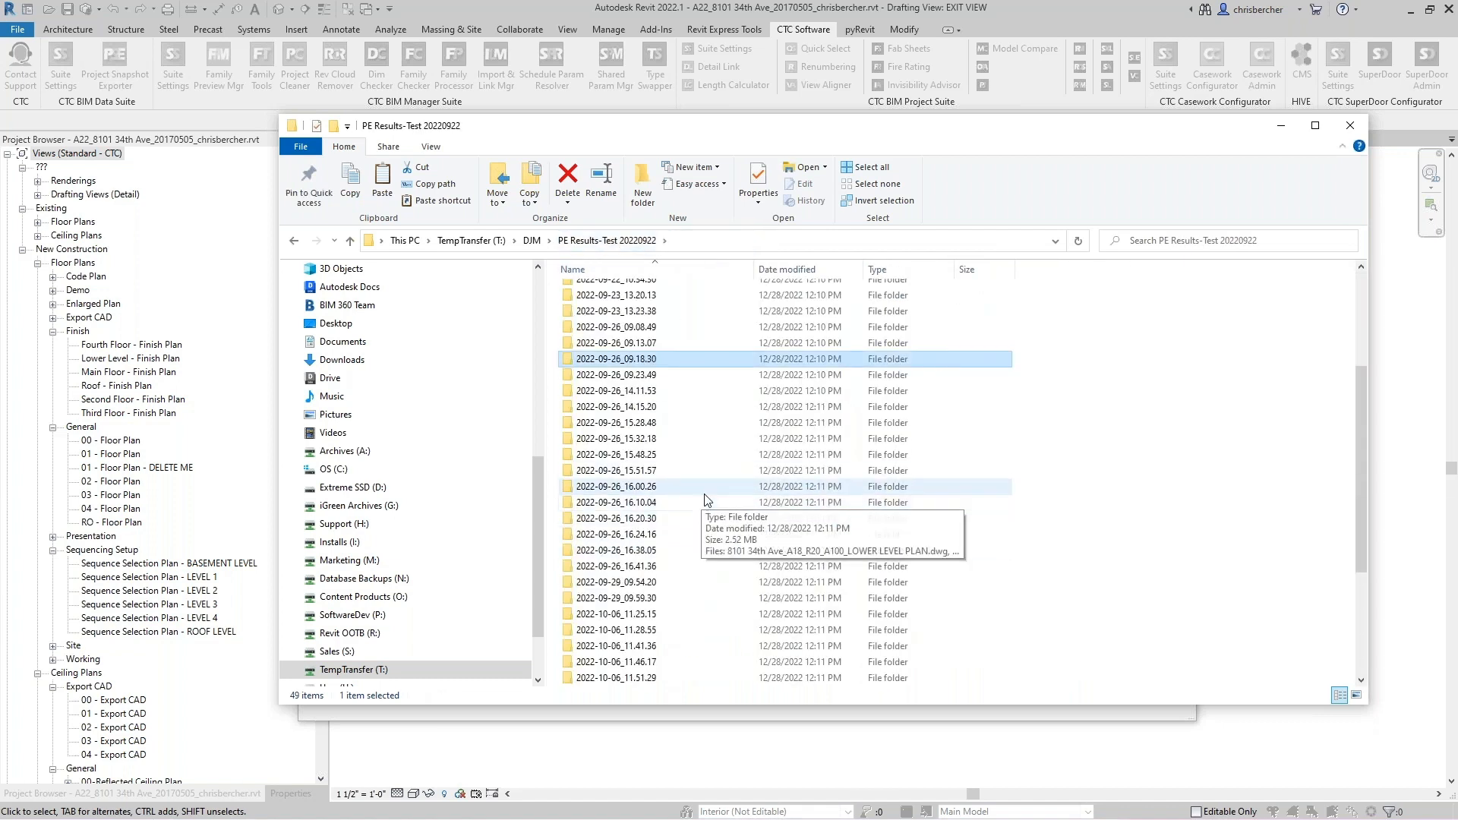
scroll(701, 497, "down", 4)
double_click(647, 616)
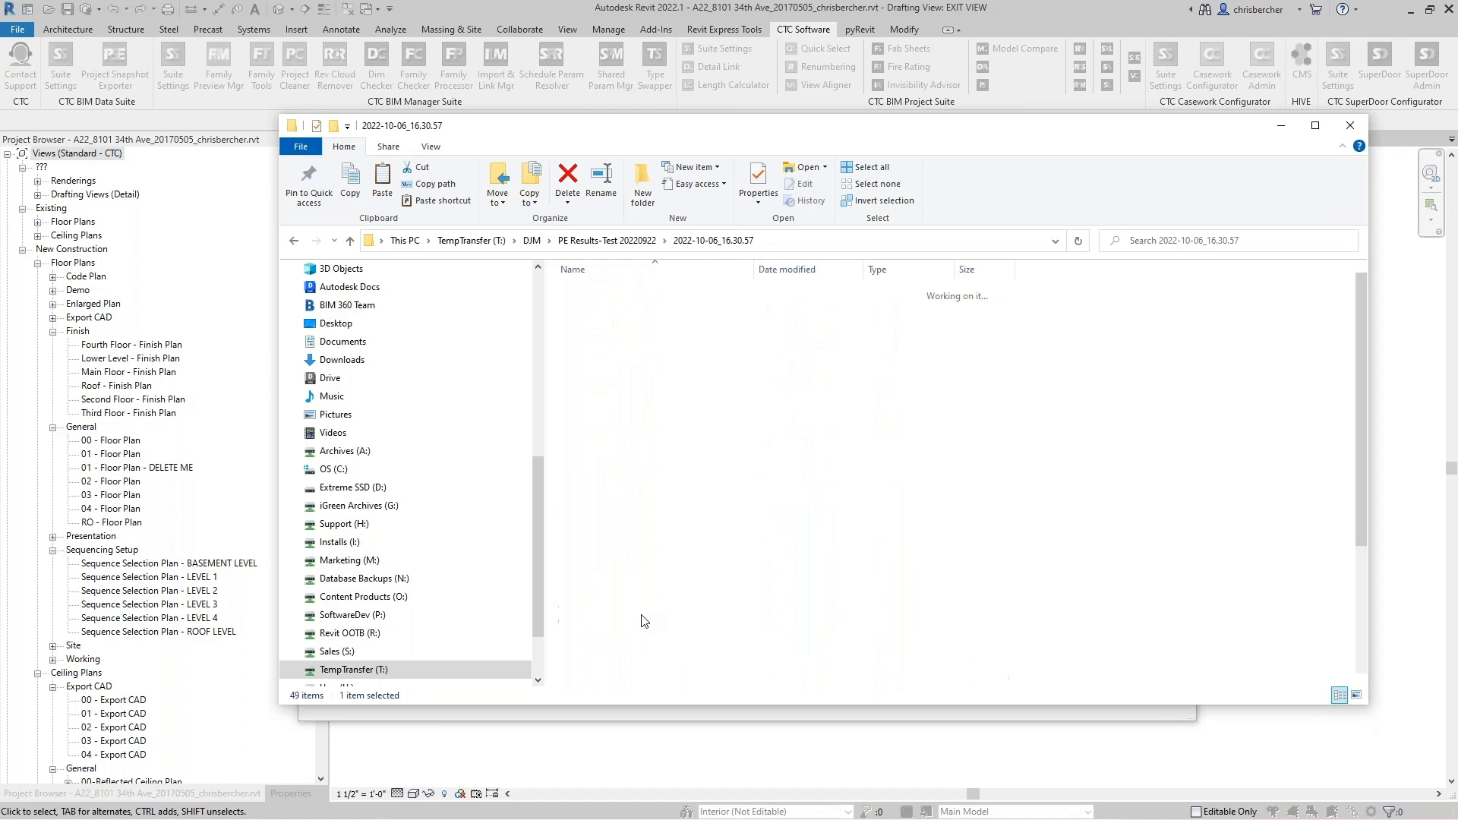
scroll(640, 472, "down", 4)
left_click(622, 242)
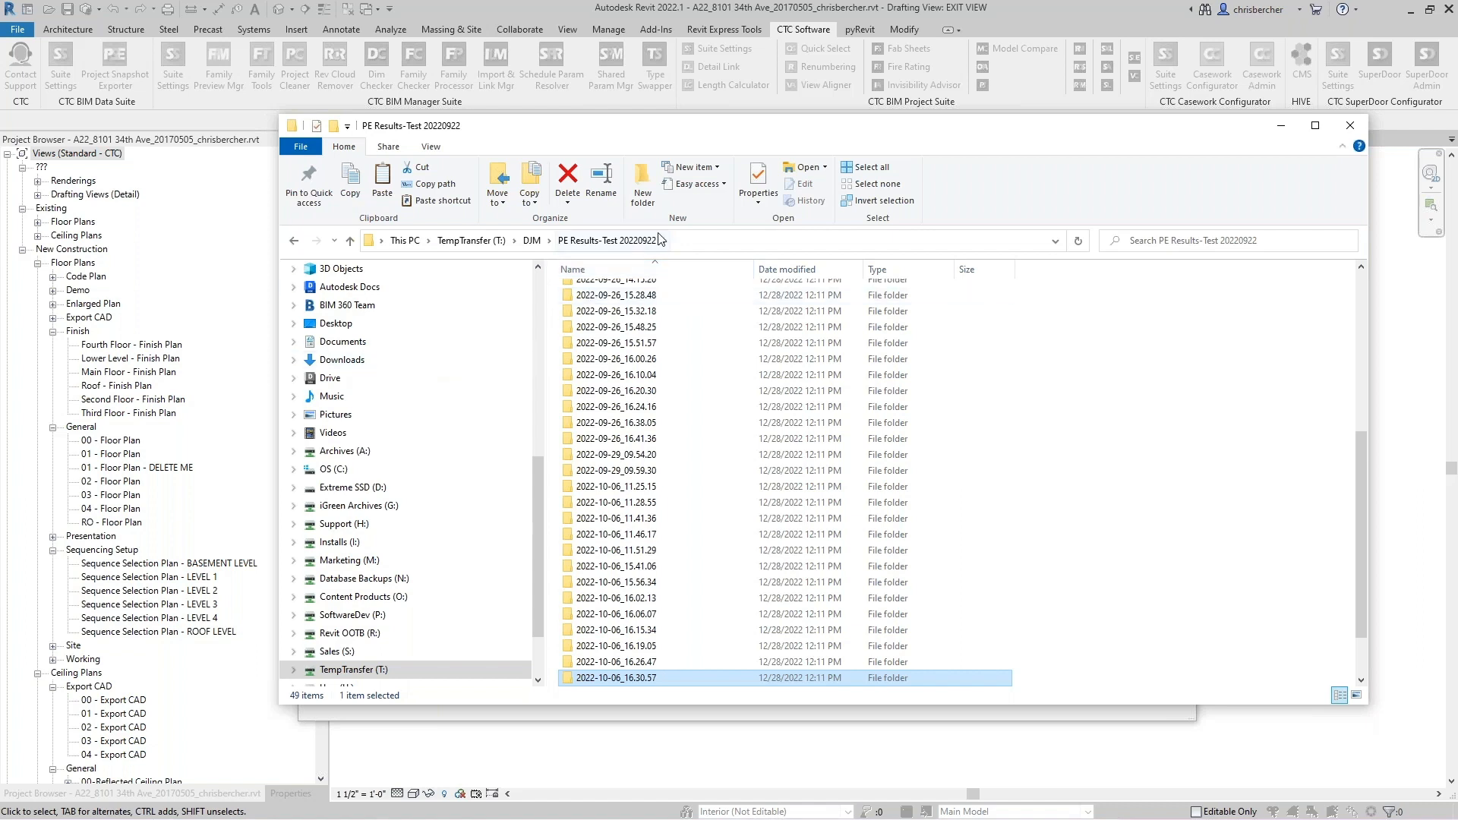
- Return to the Plotter and Exporter window and collapse Sheet Set 1 in the export selections
left_click_drag(976, 132, 1090, 215)
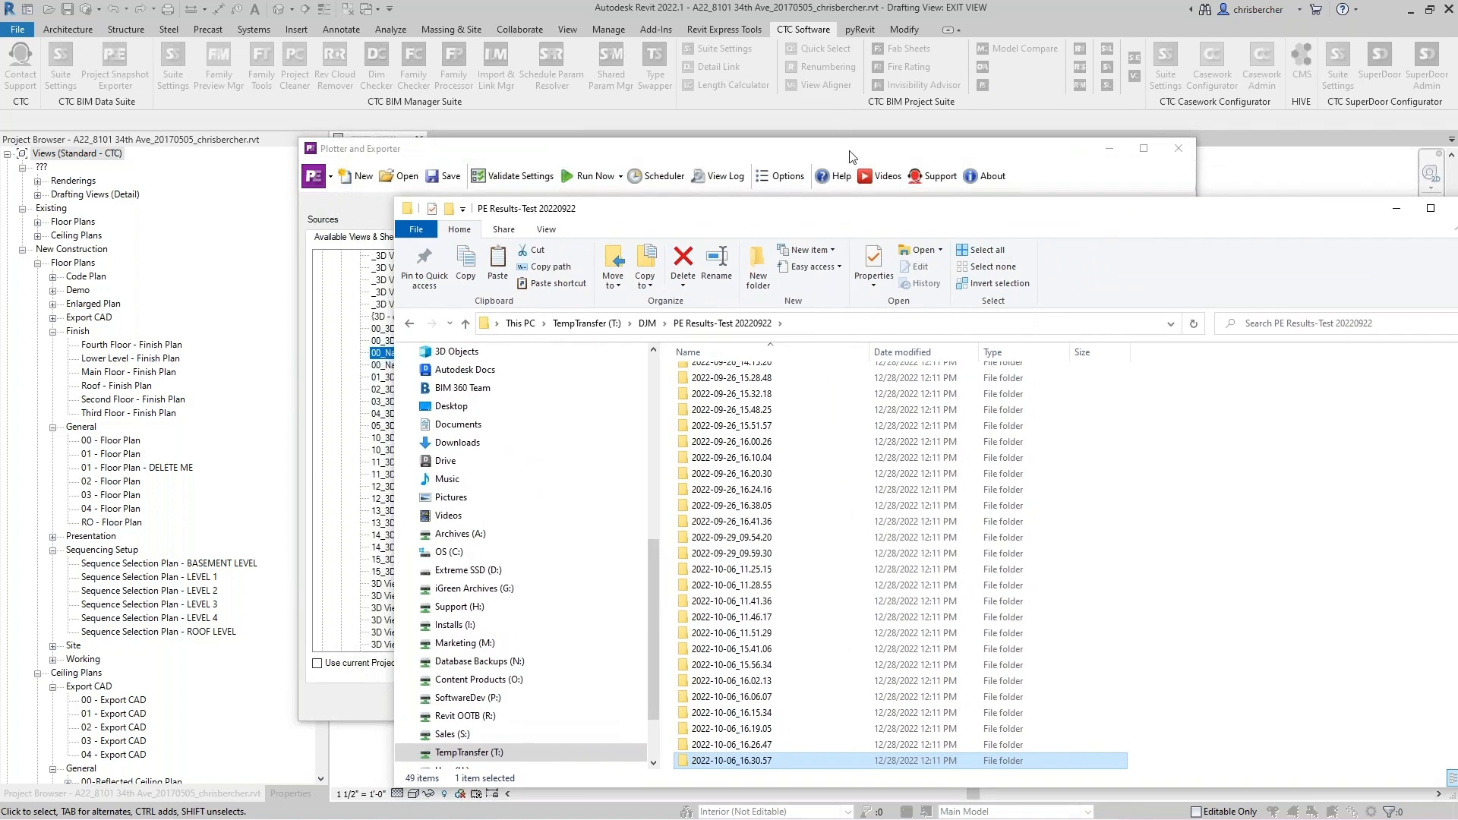
left_click(1056, 190)
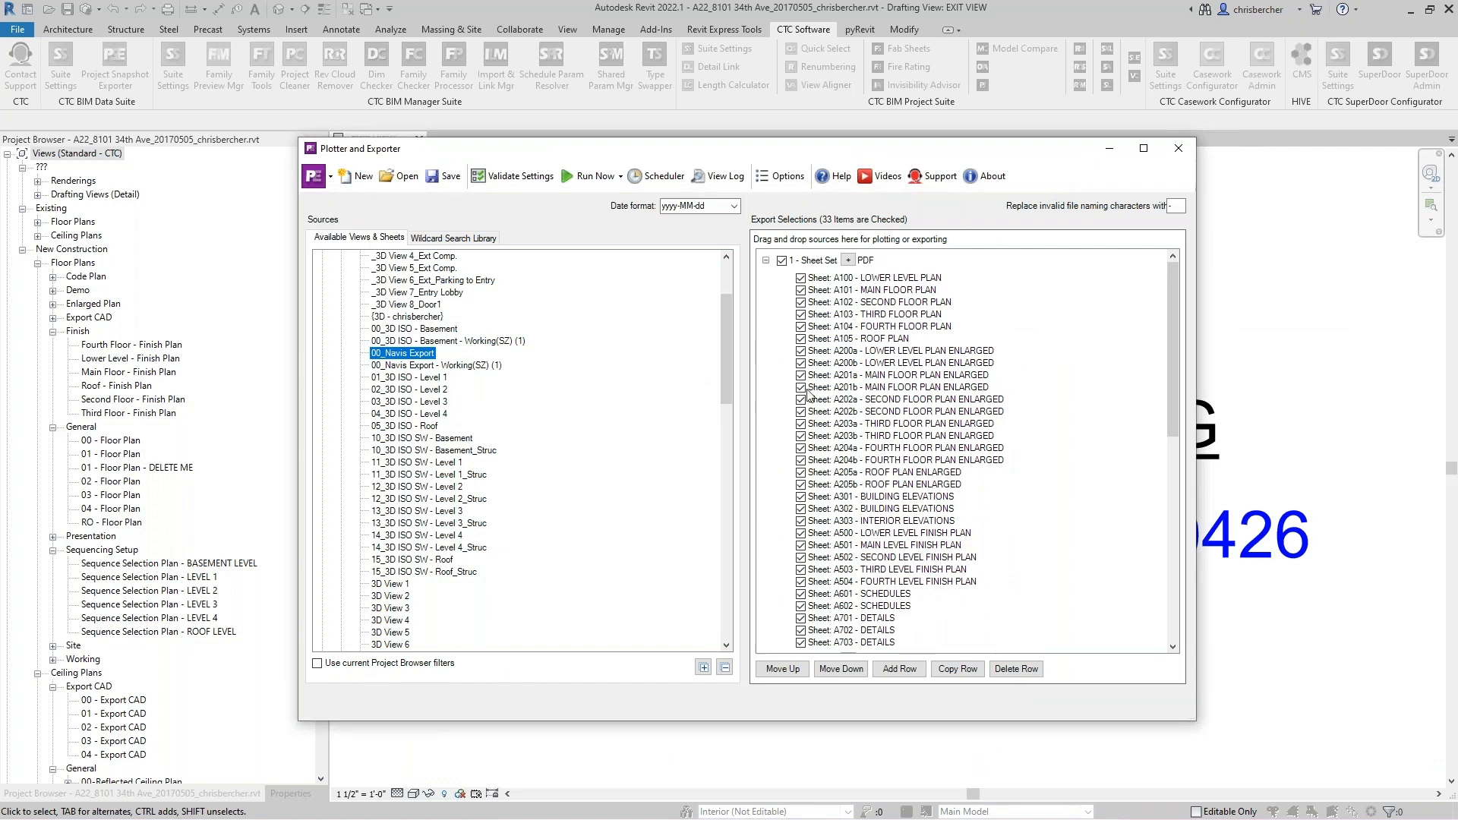
left_click(767, 261)
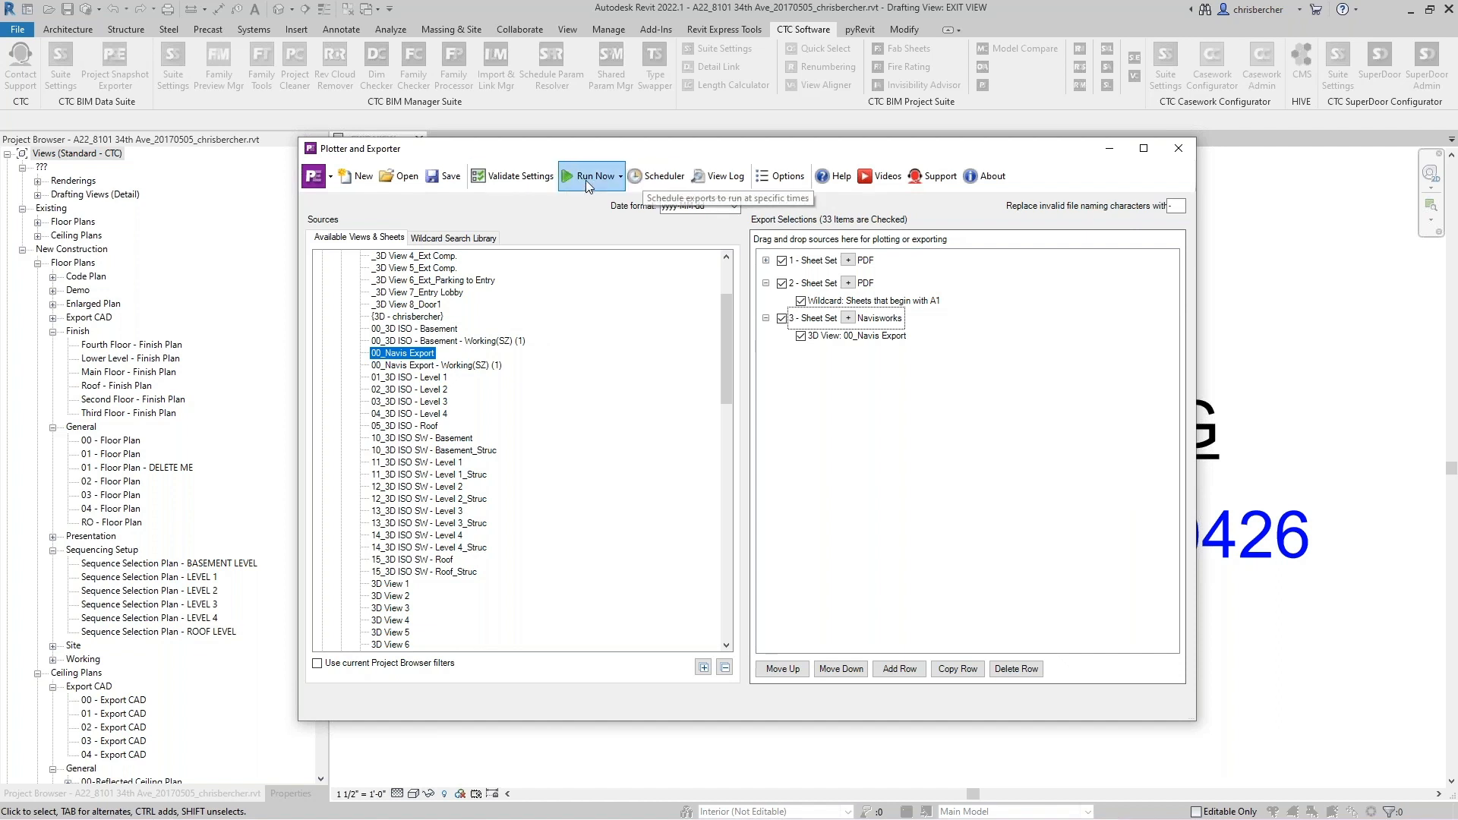
- Save the current configuration as Arch Permit_Half_Navis in the C:\!RET Demo\RET Settings\PlotterExporter folder
left_click(432, 177)
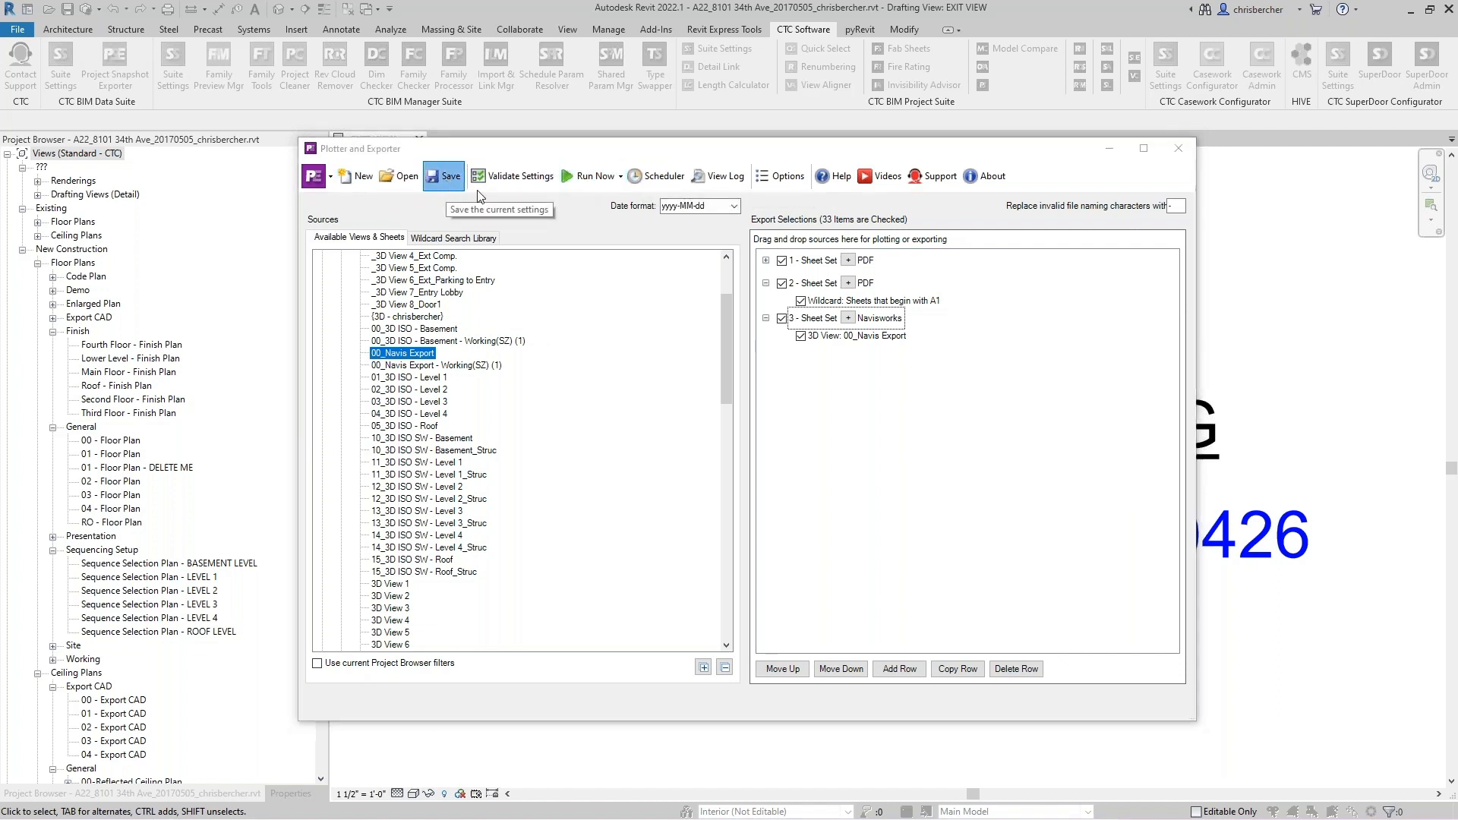
left_click_drag(886, 255, 873, 361)
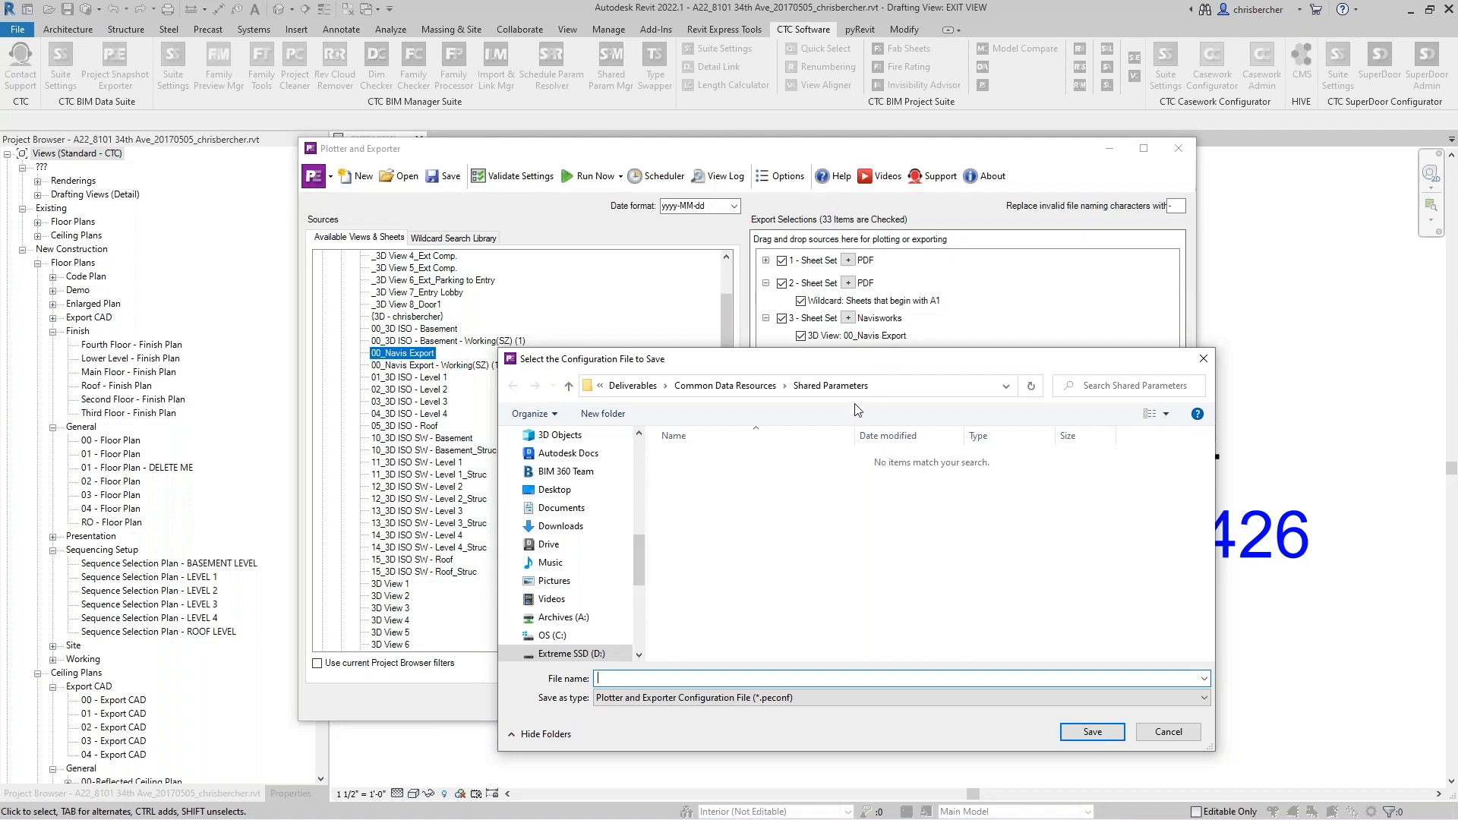
left_click(552, 635)
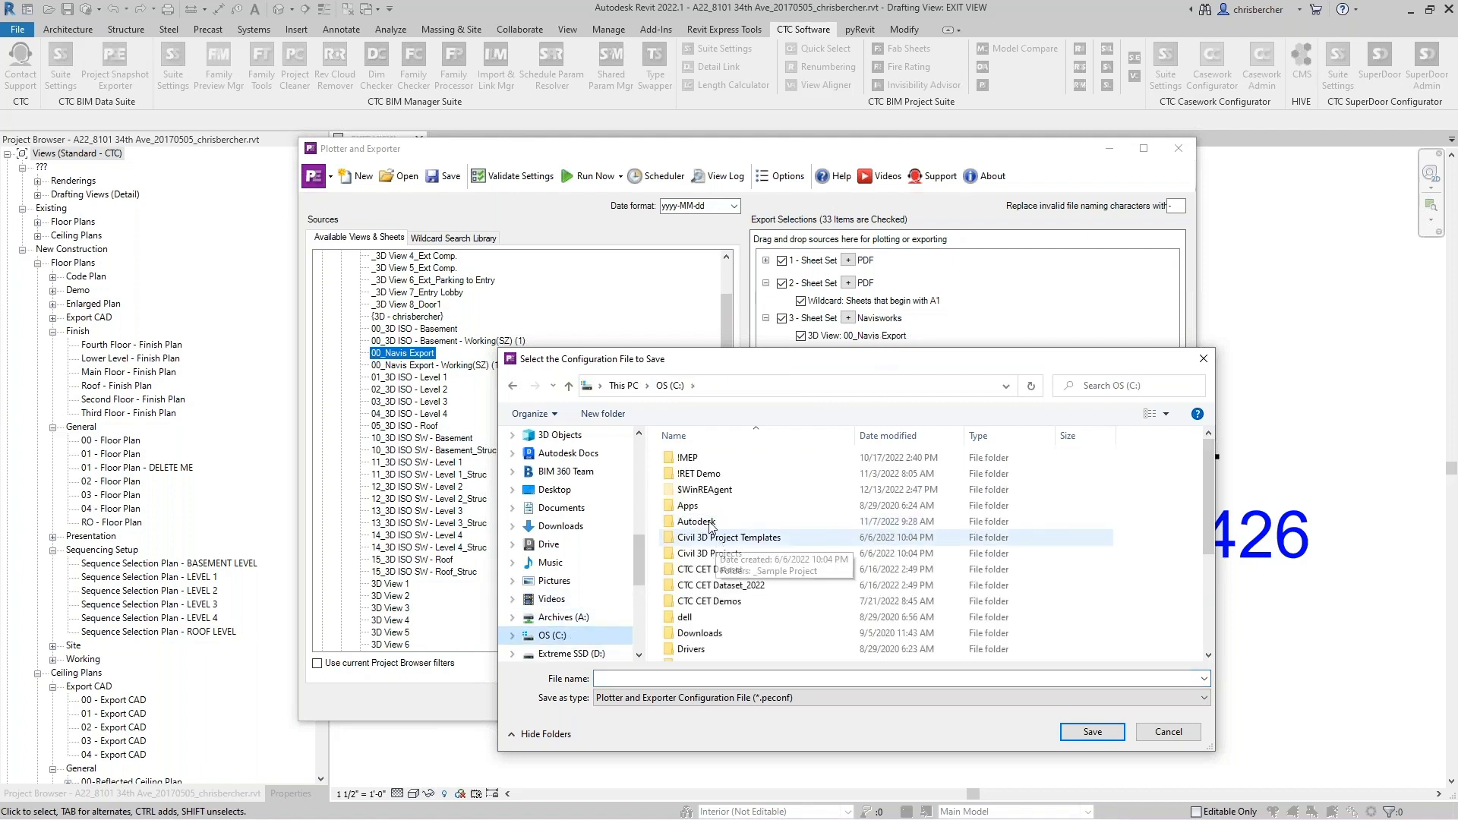
double_click(699, 474)
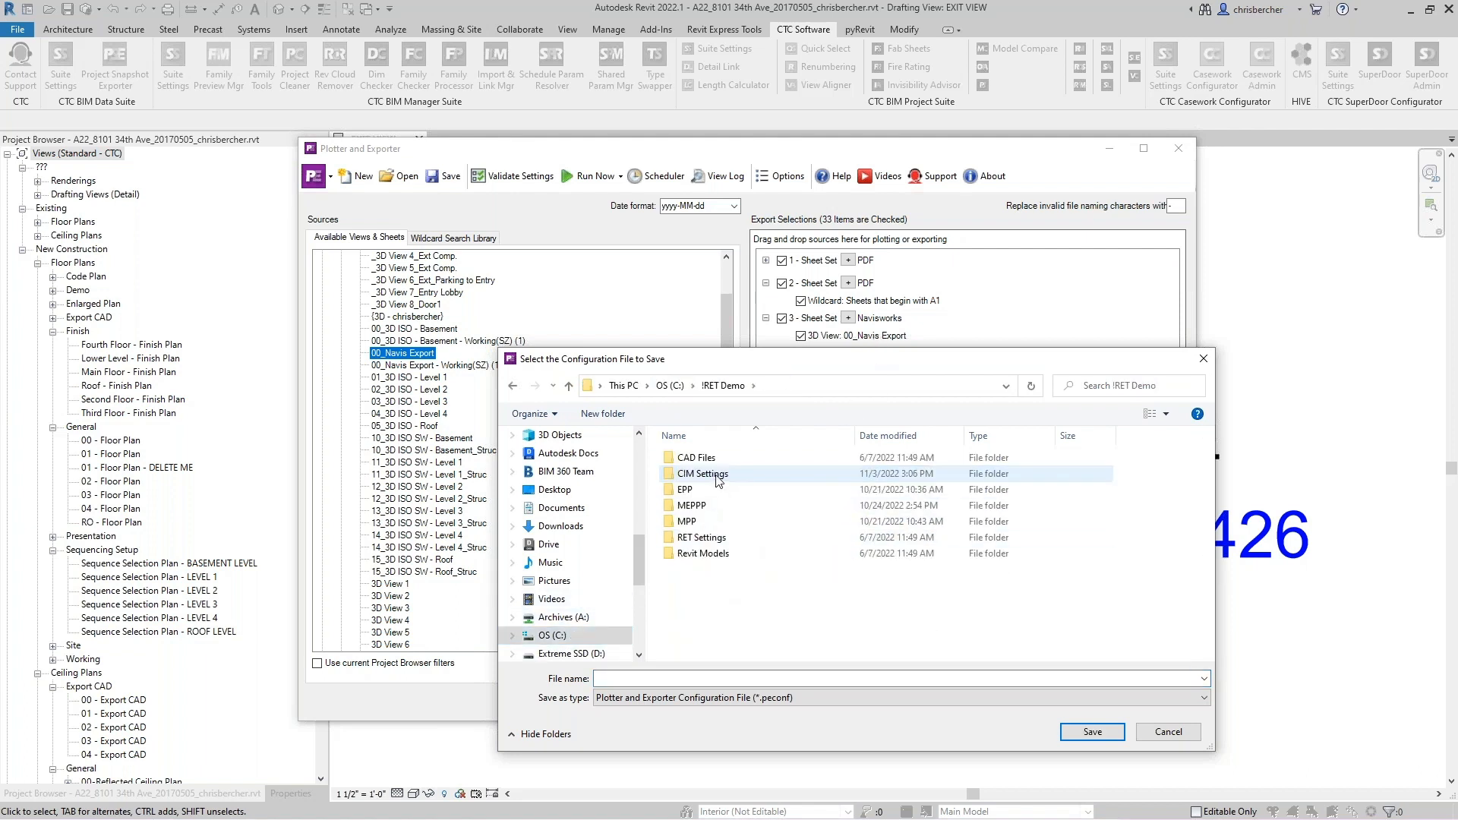
double_click(712, 521)
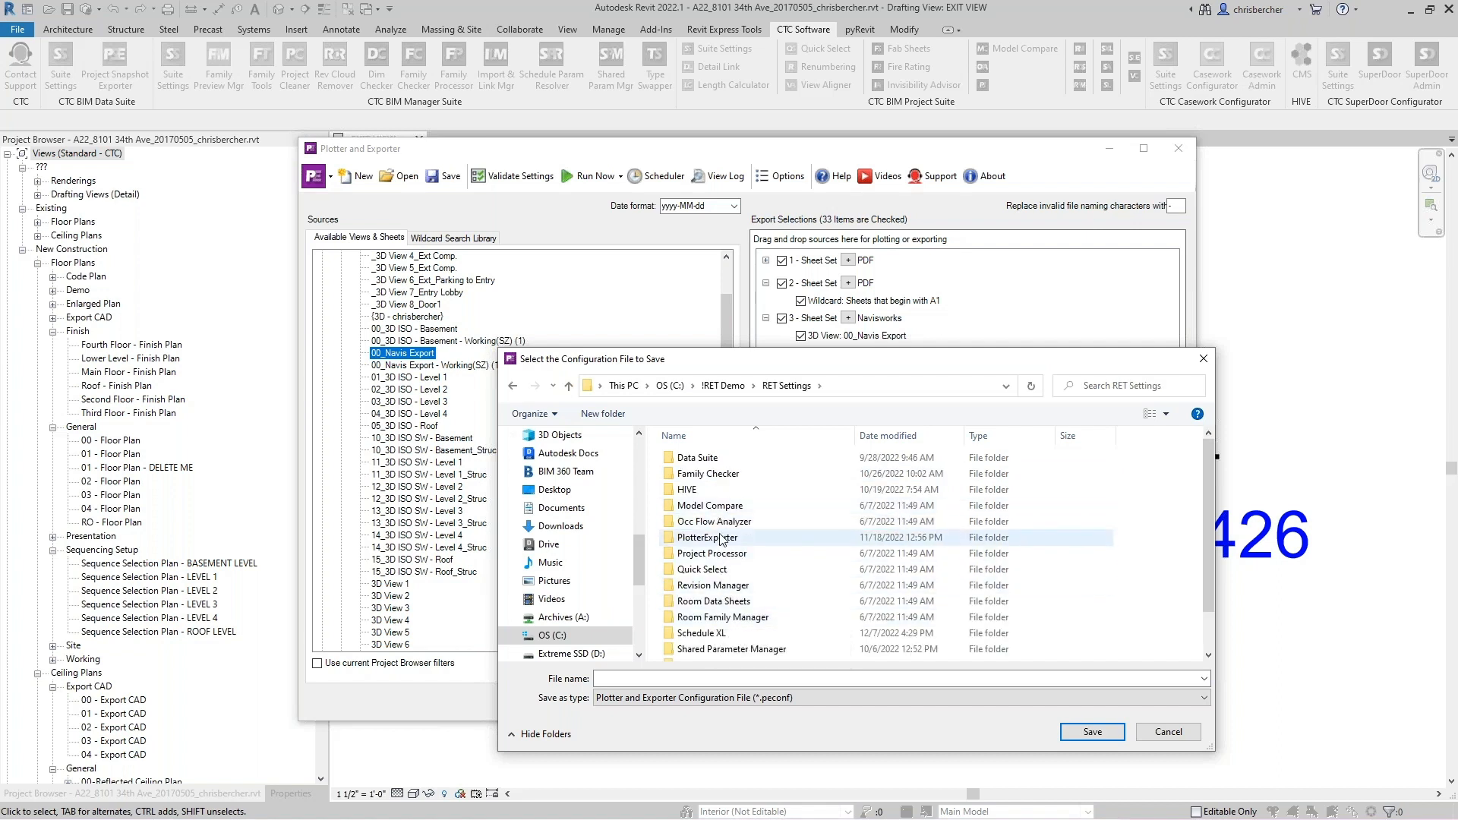
double_click(707, 537)
left_click(683, 678)
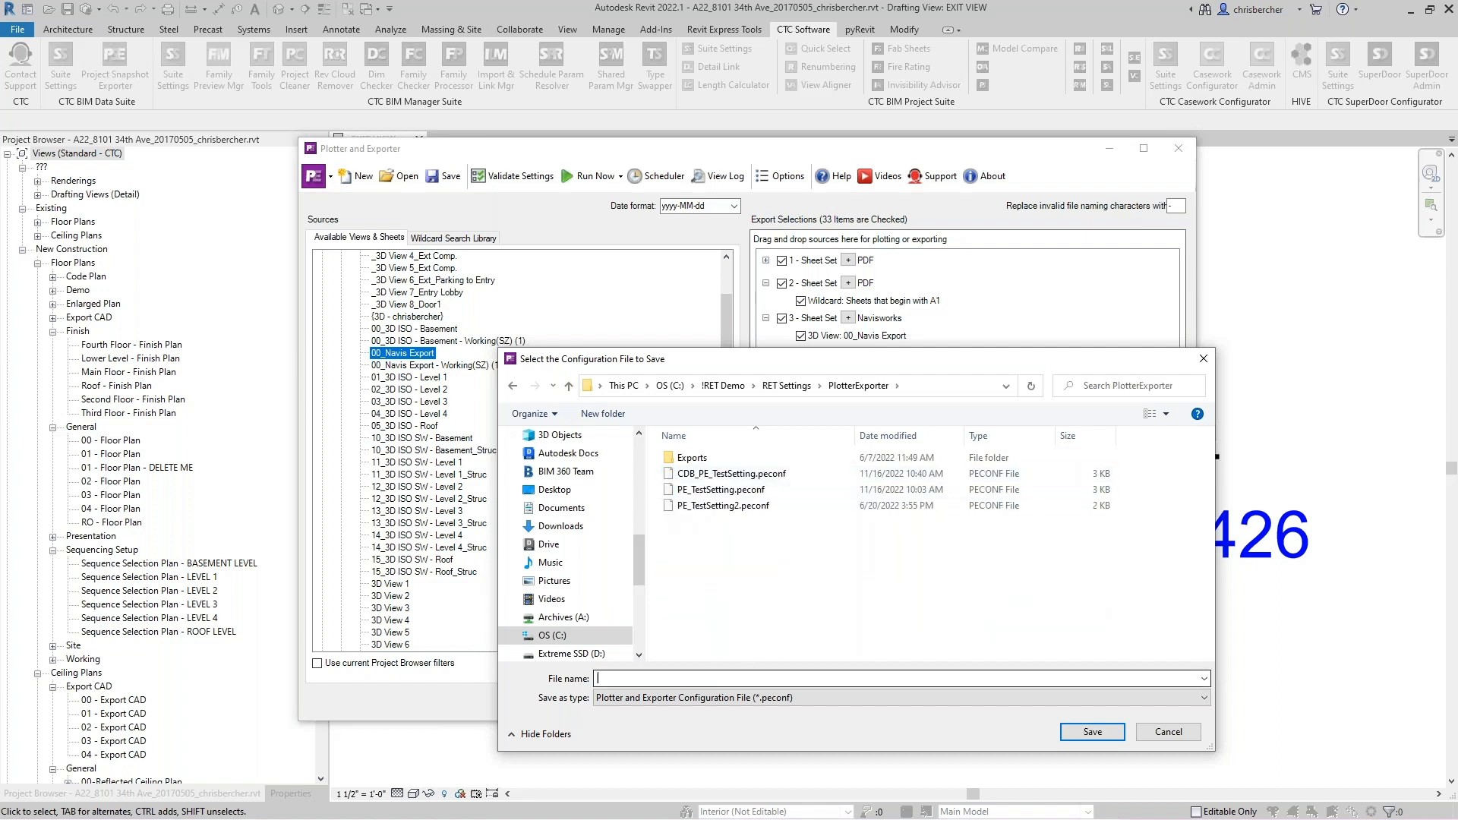
type("Arch F")
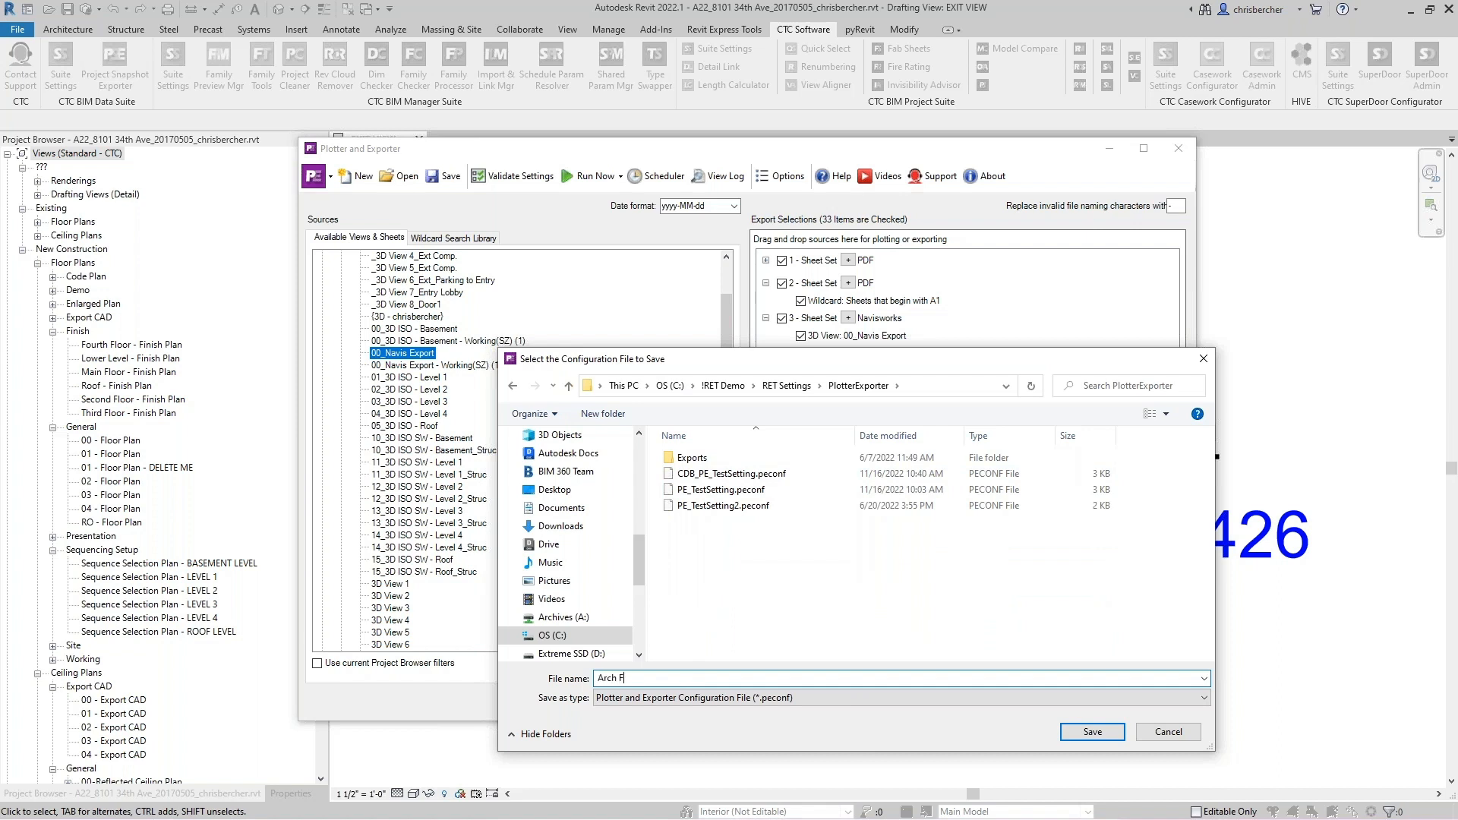
key("BackSpace")
key("BackSpace")
type("Me")
key("BackSpace")
key("BackSpace")
type("Permit_Half_Na")
left_click(1094, 732)
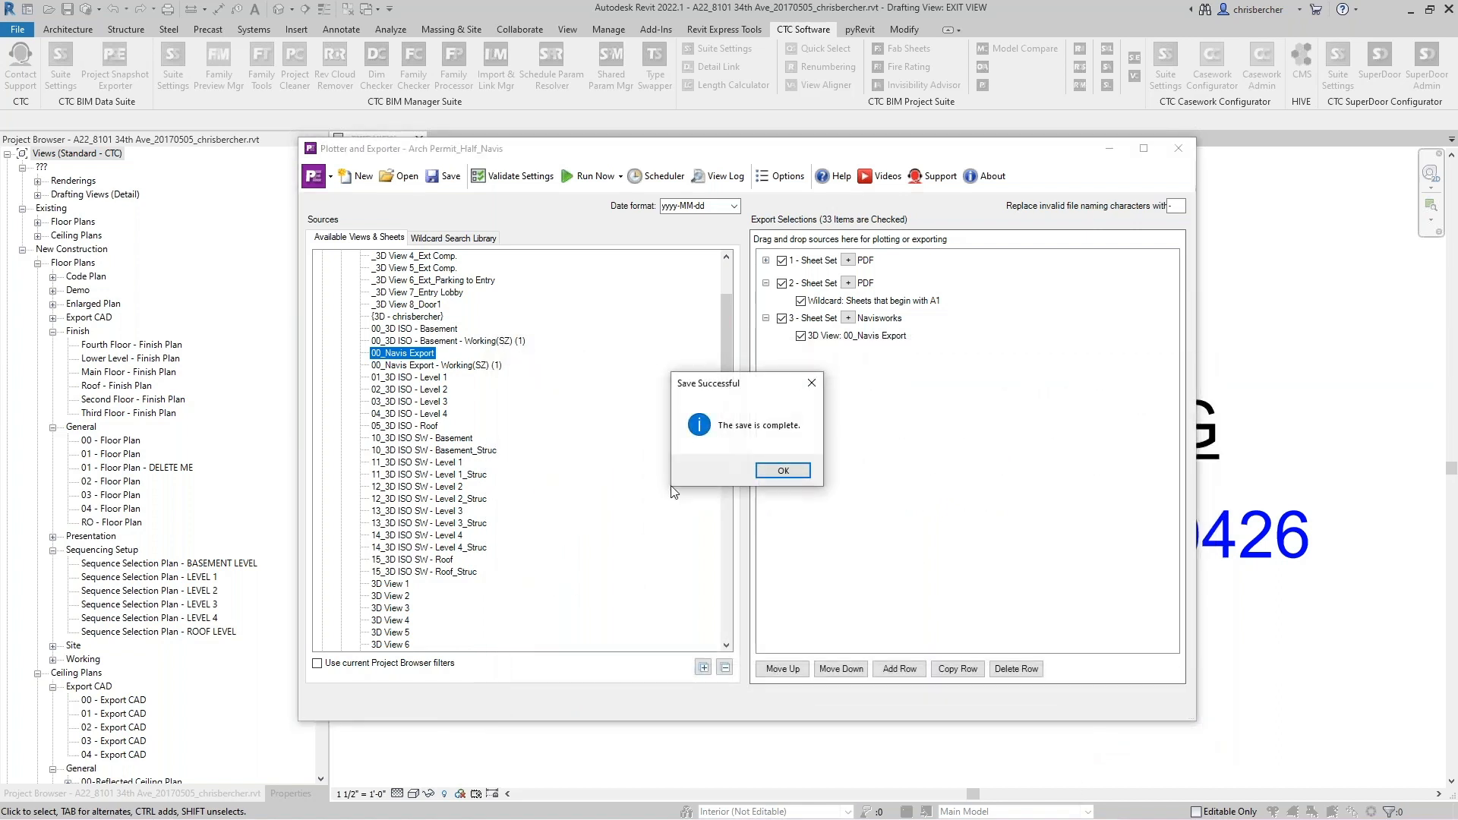
left_click(783, 471)
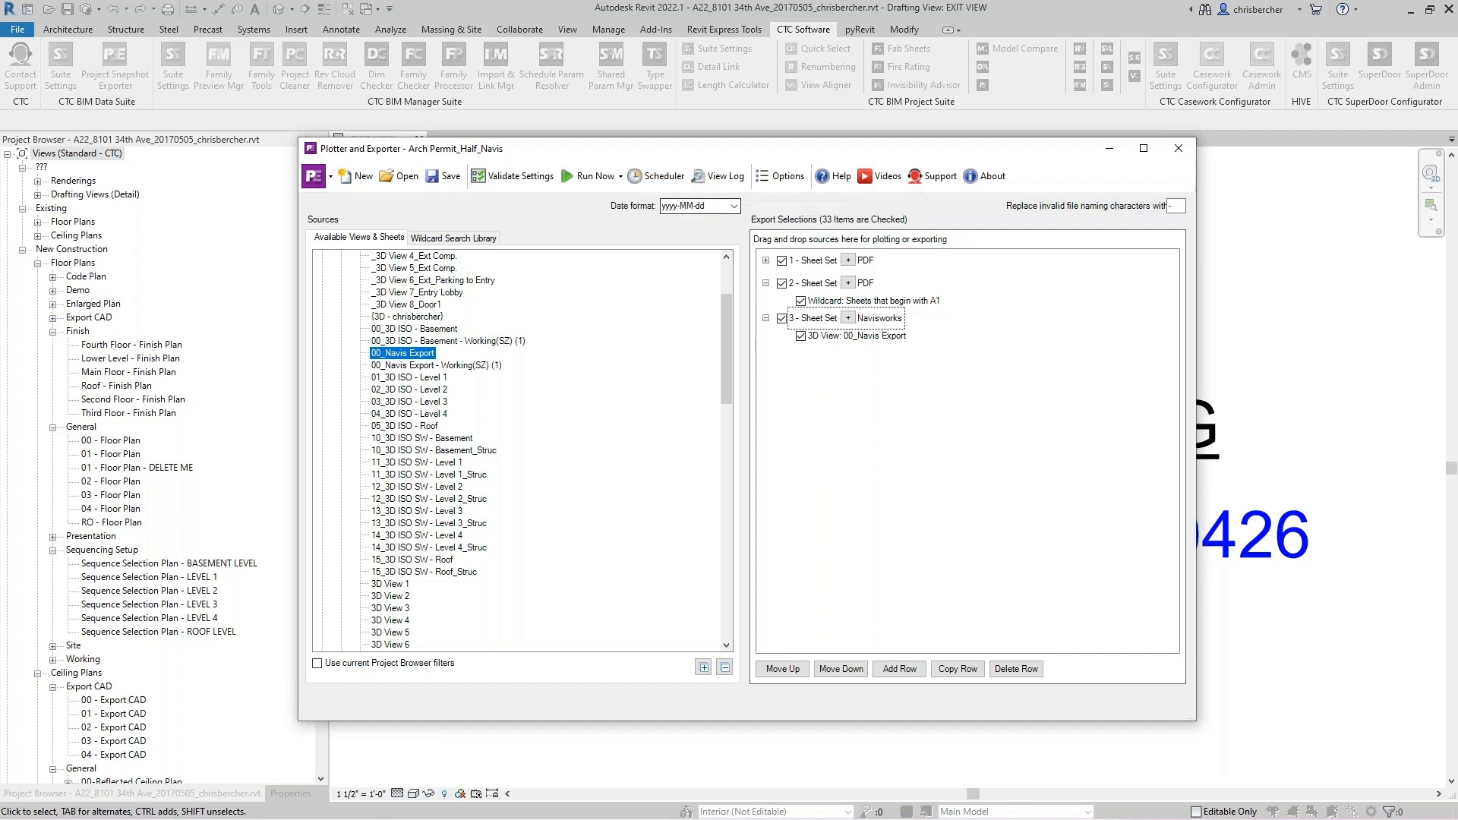
- Open the Scheduler and read through the scheduled task editing instructions before dismissing them
left_click(663, 177)
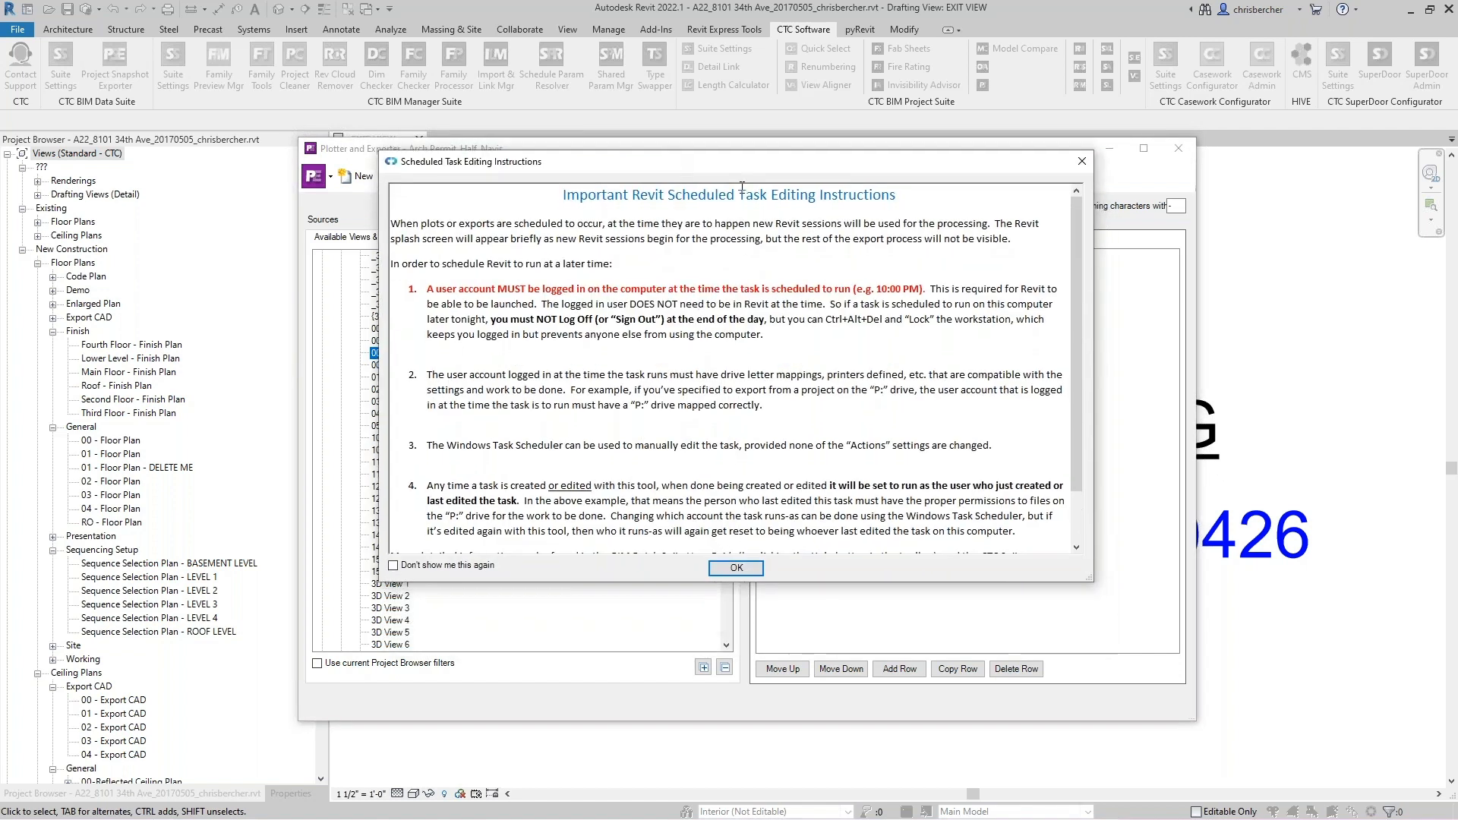
scroll(576, 472, "down", 2)
scroll(576, 473, "up", 2)
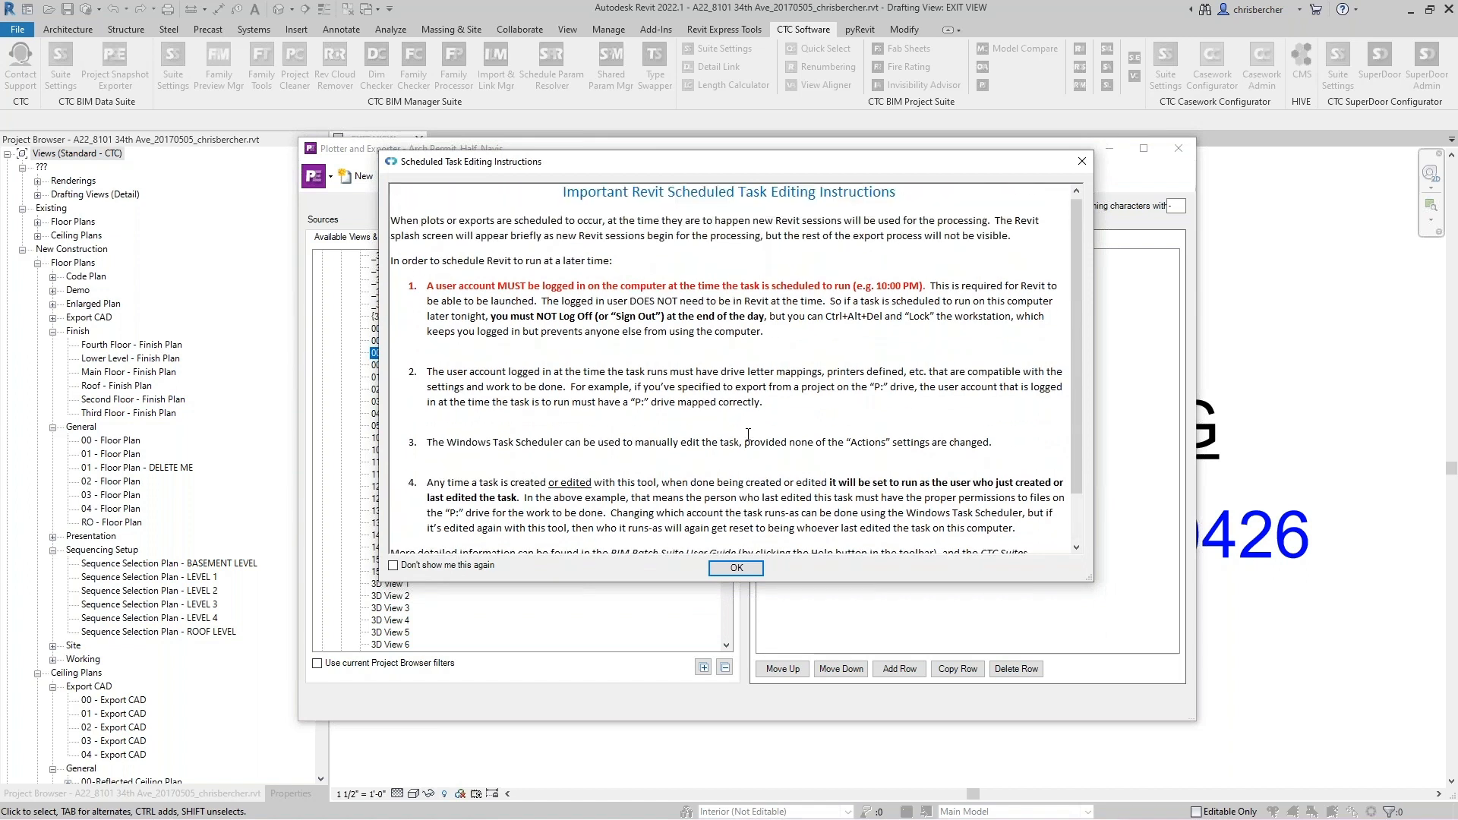
left_click(736, 568)
- Create a new scheduled task named Arch Permit
left_click_drag(791, 333, 819, 256)
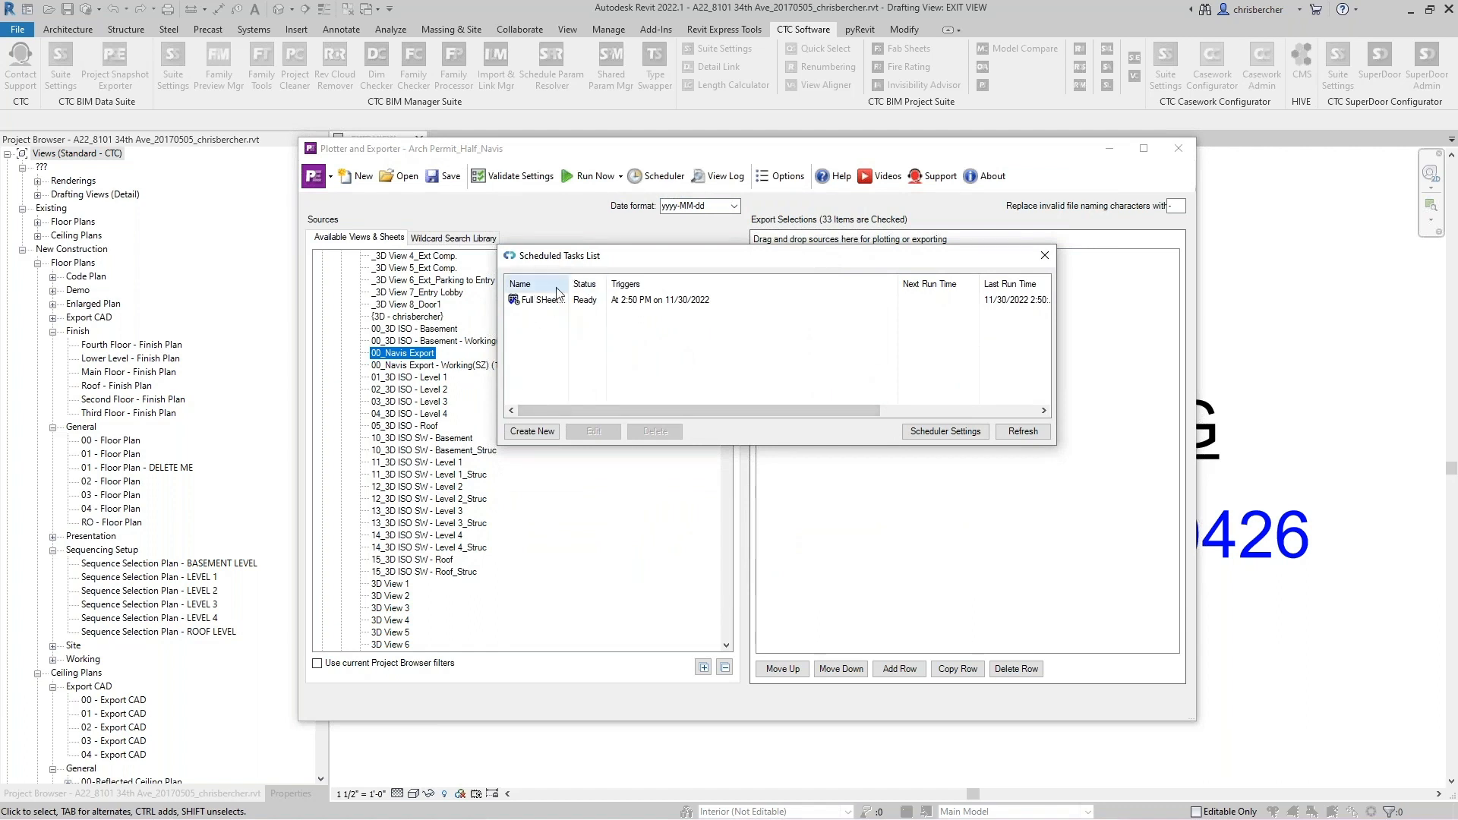
left_click(525, 436)
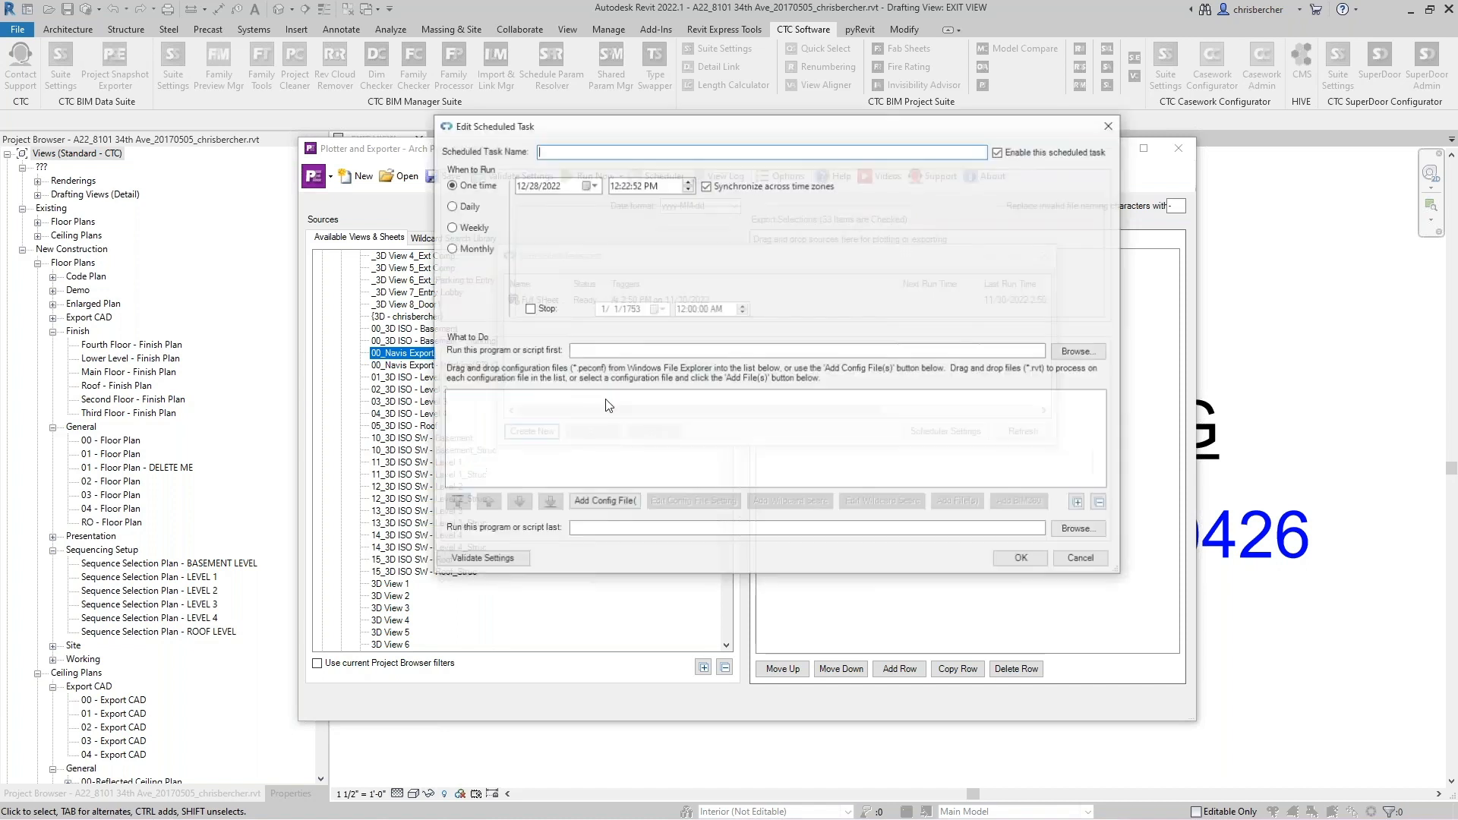
left_click_drag(766, 135, 771, 140)
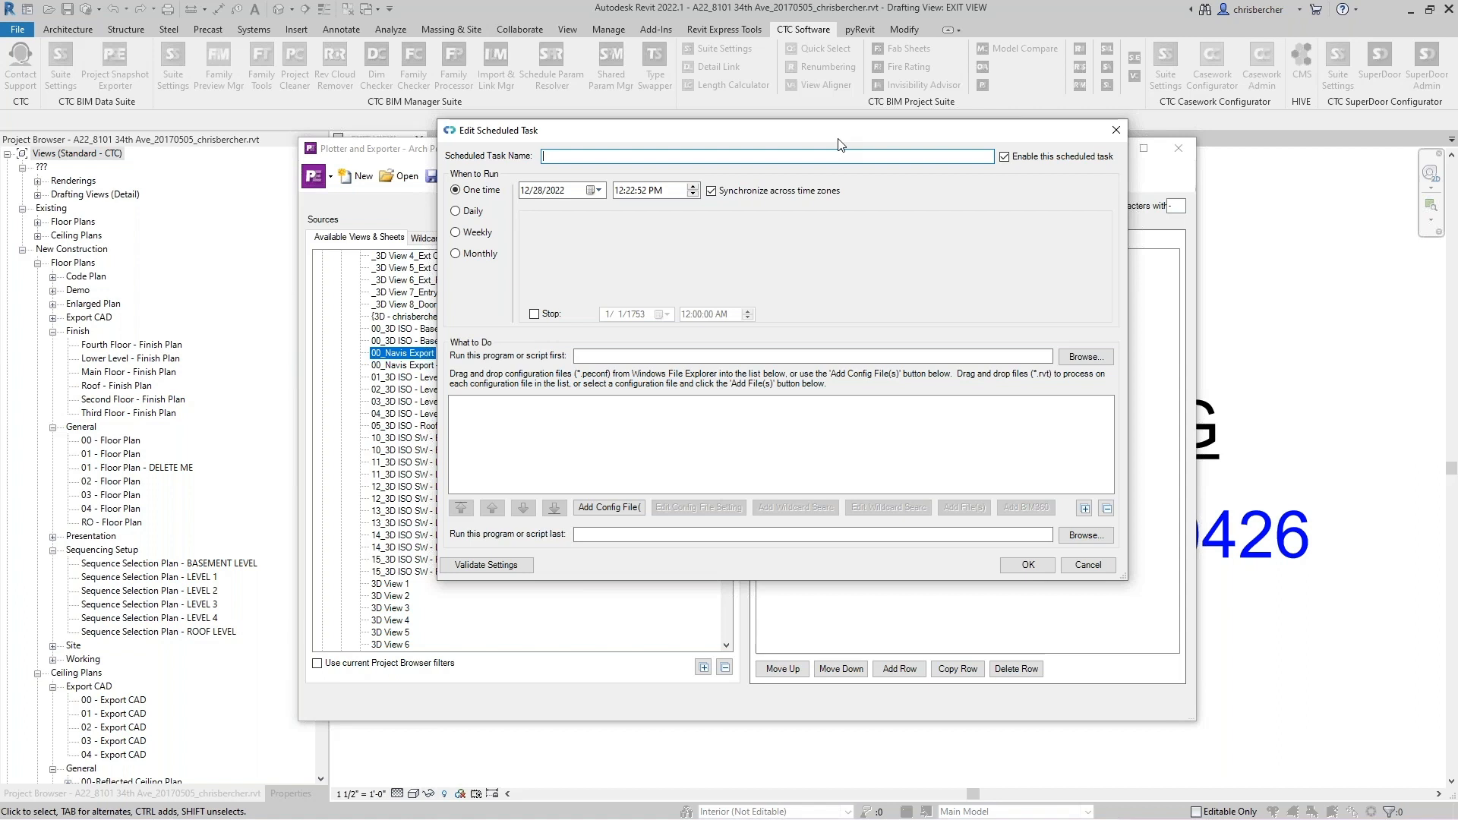
type("Arch Permit")
- Try the Daily and Monthly recurrence options, browsing the month, day and weekday choices
left_click(471, 212)
left_click(474, 232)
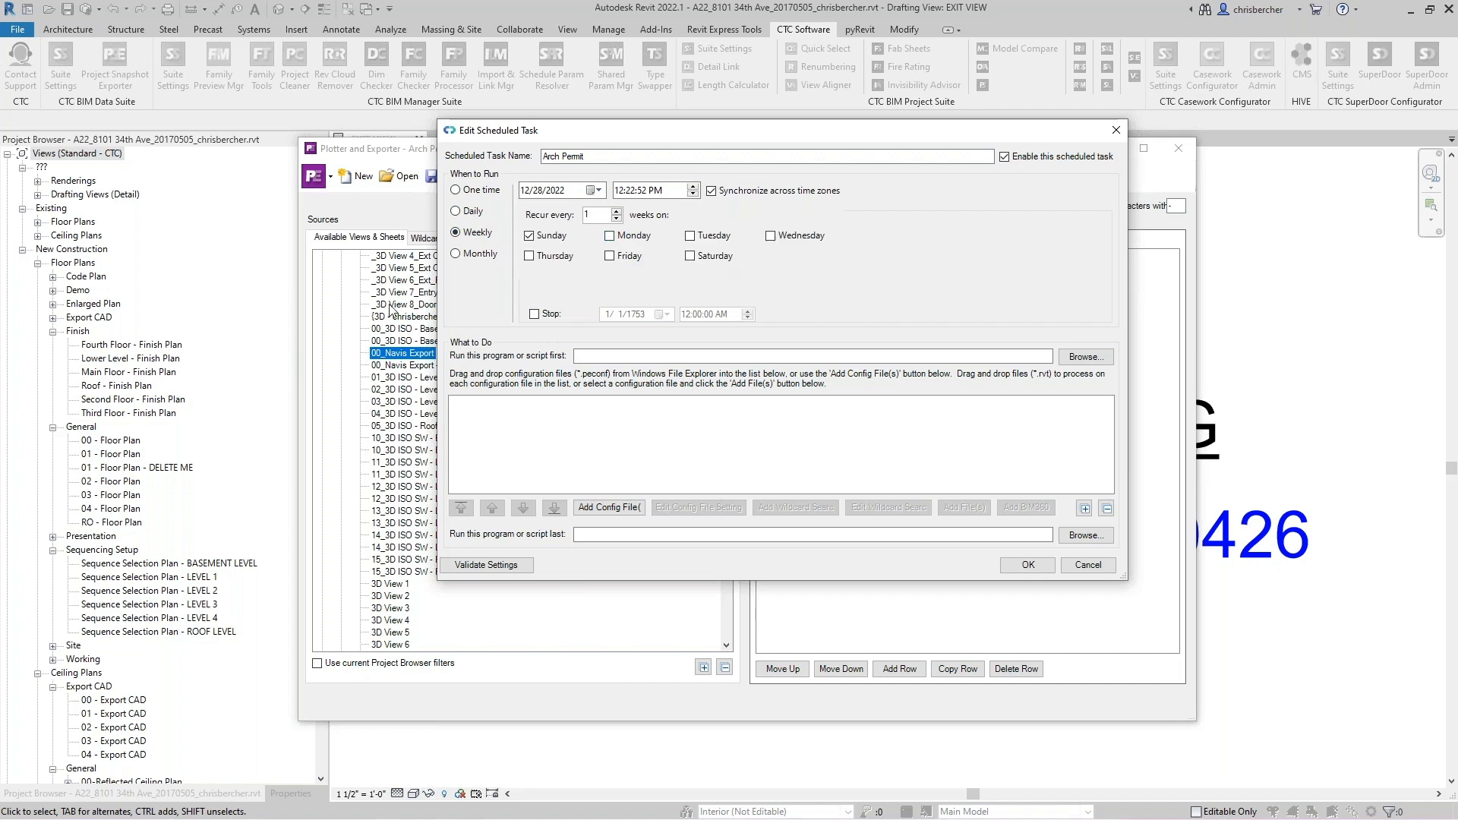
left_click(458, 254)
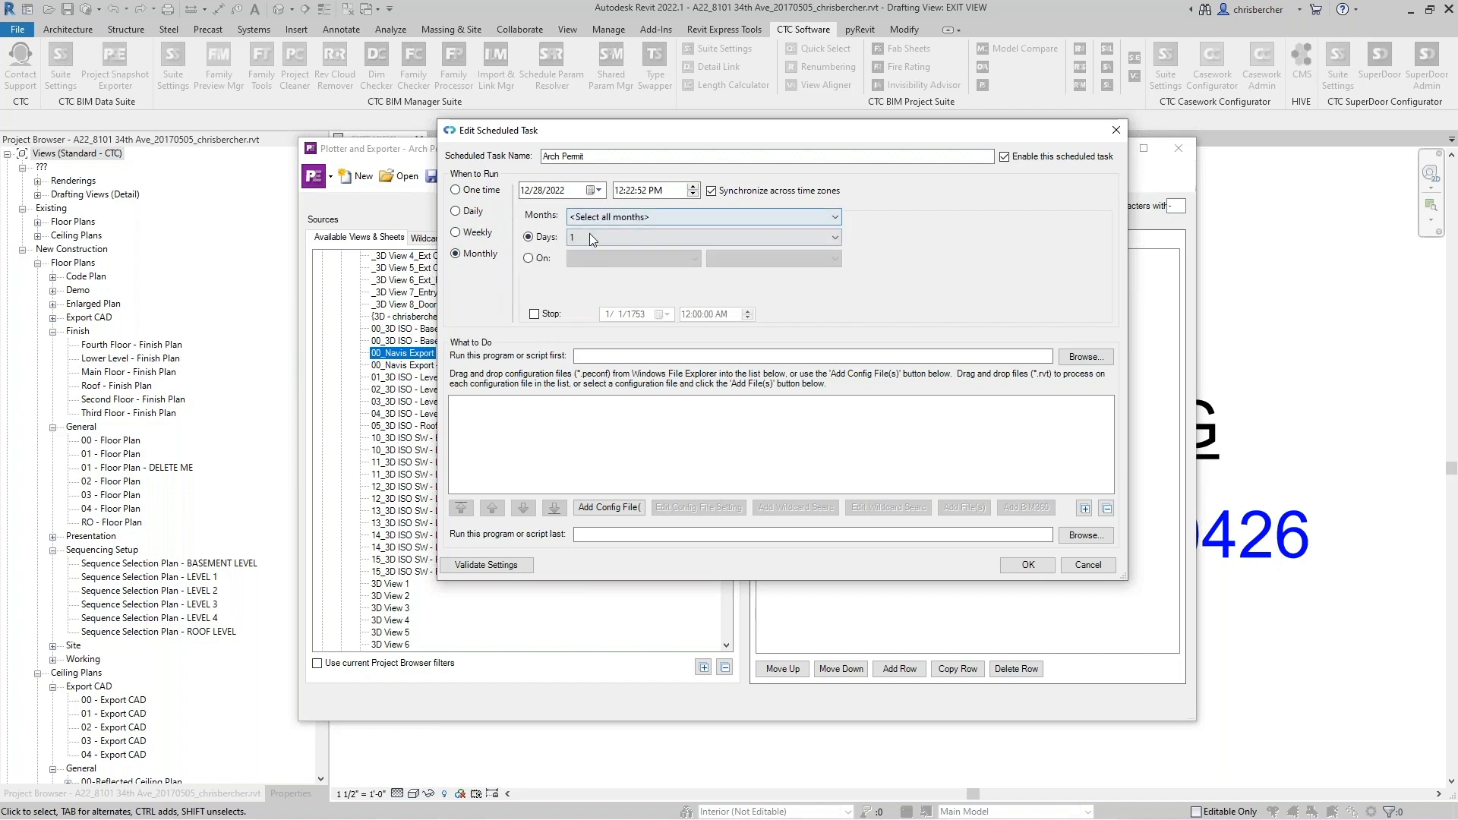
left_click(600, 237)
left_click(700, 309)
left_click_drag(719, 301, 707, 231)
left_click(808, 217)
left_click(809, 218)
scroll(728, 228, "down", 1)
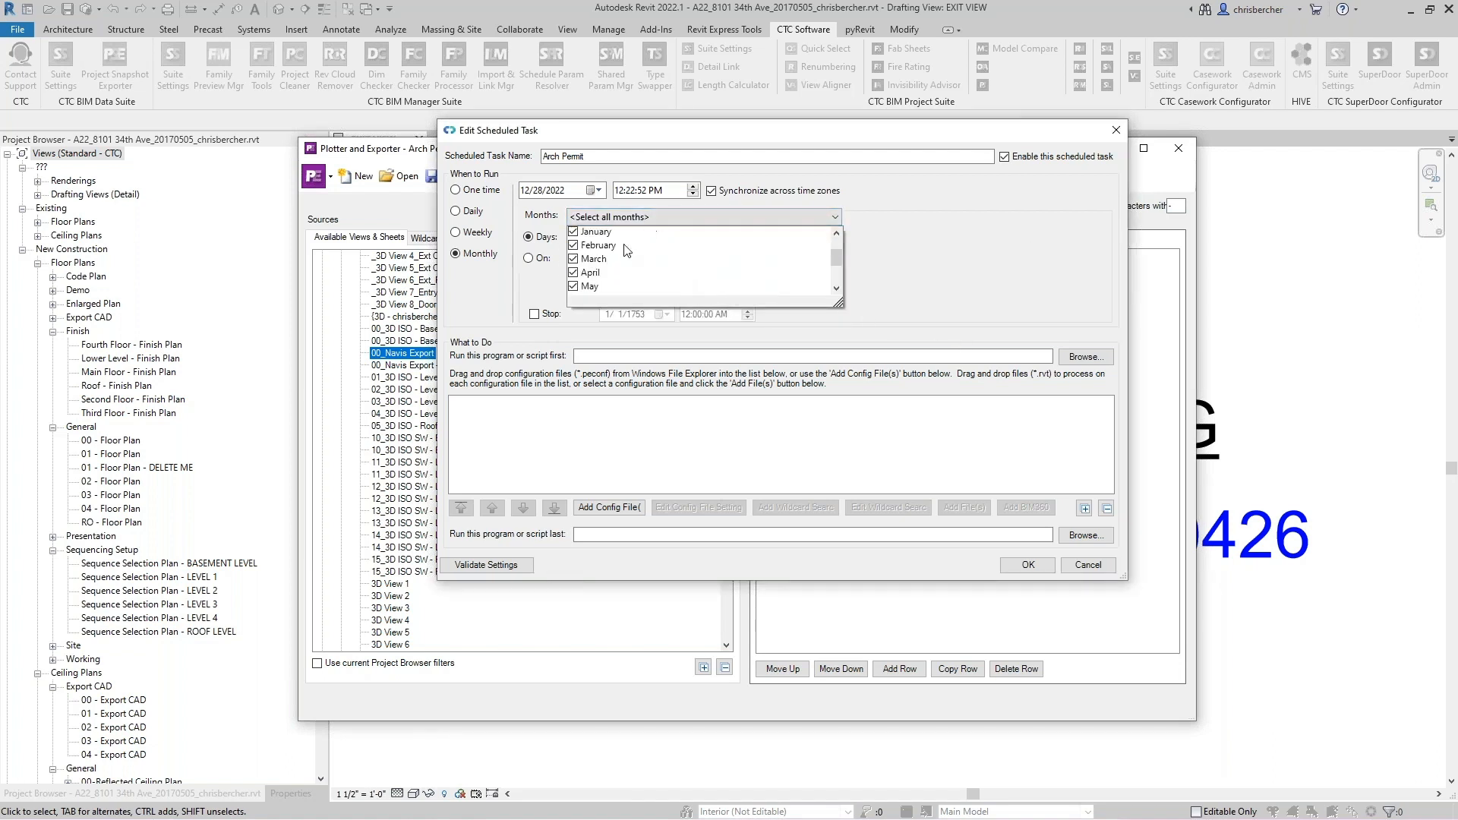
left_click(928, 216)
left_click(549, 257)
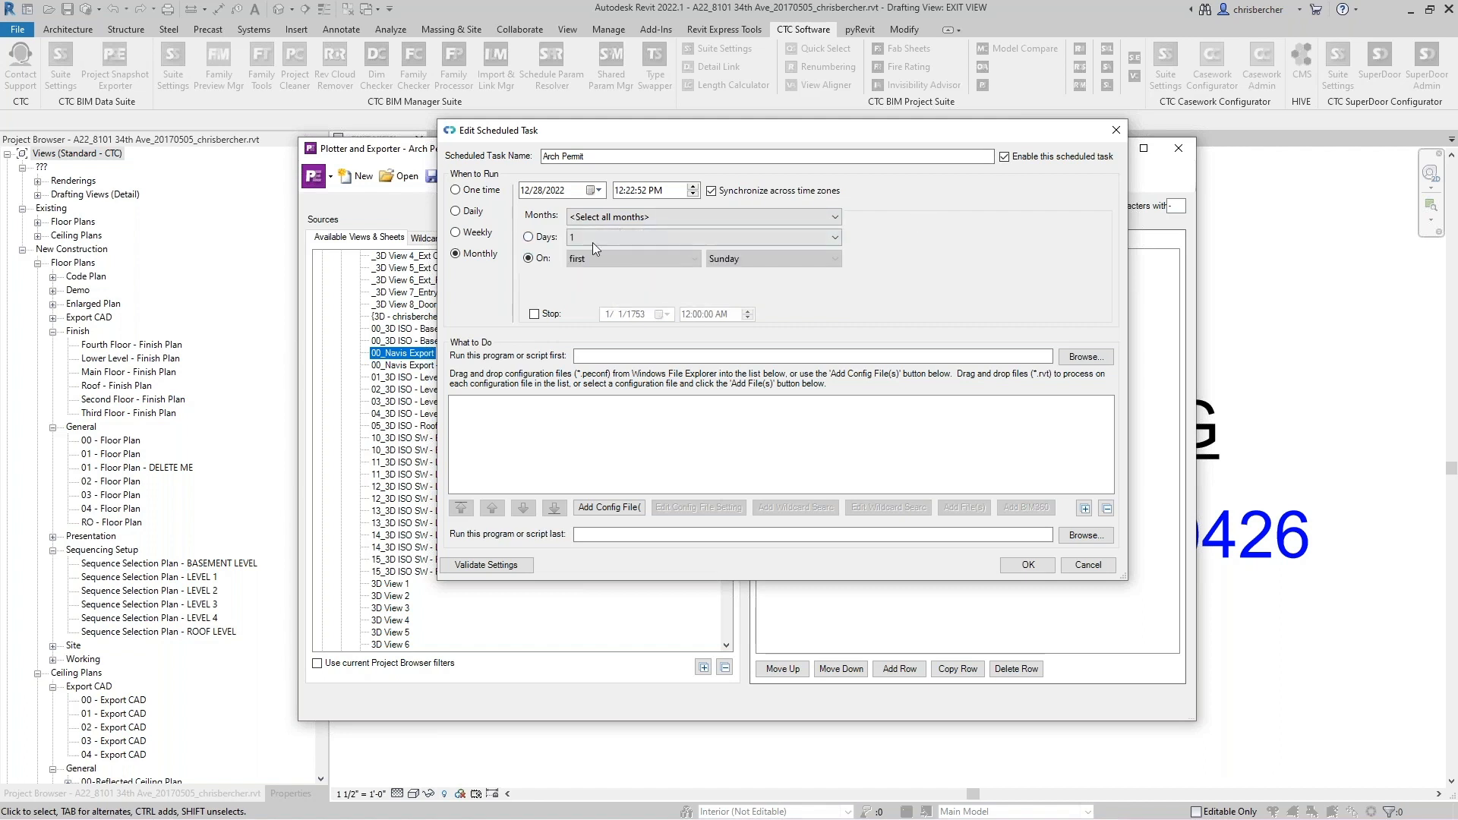
left_click(611, 257)
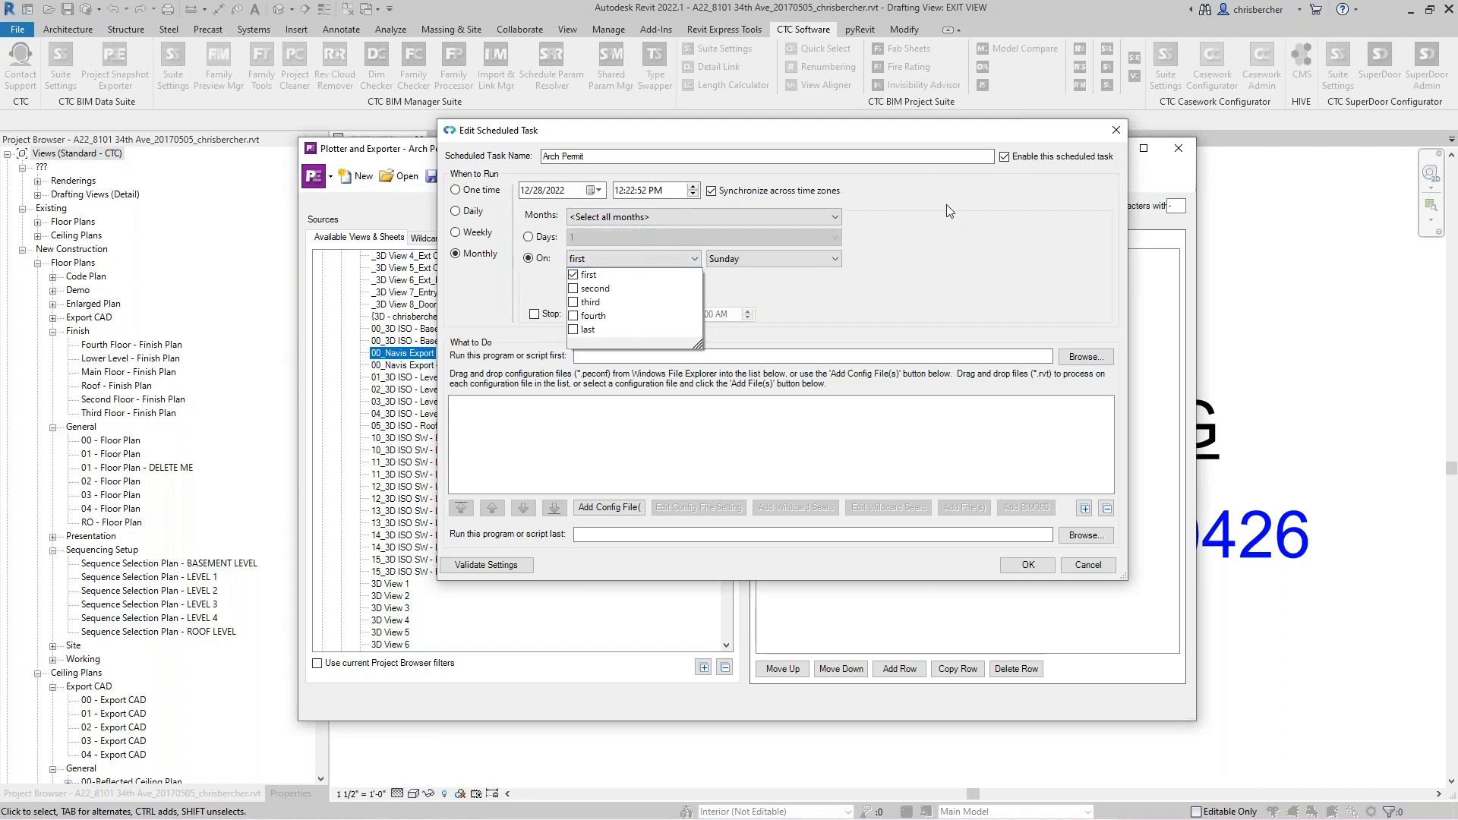
left_click(922, 193)
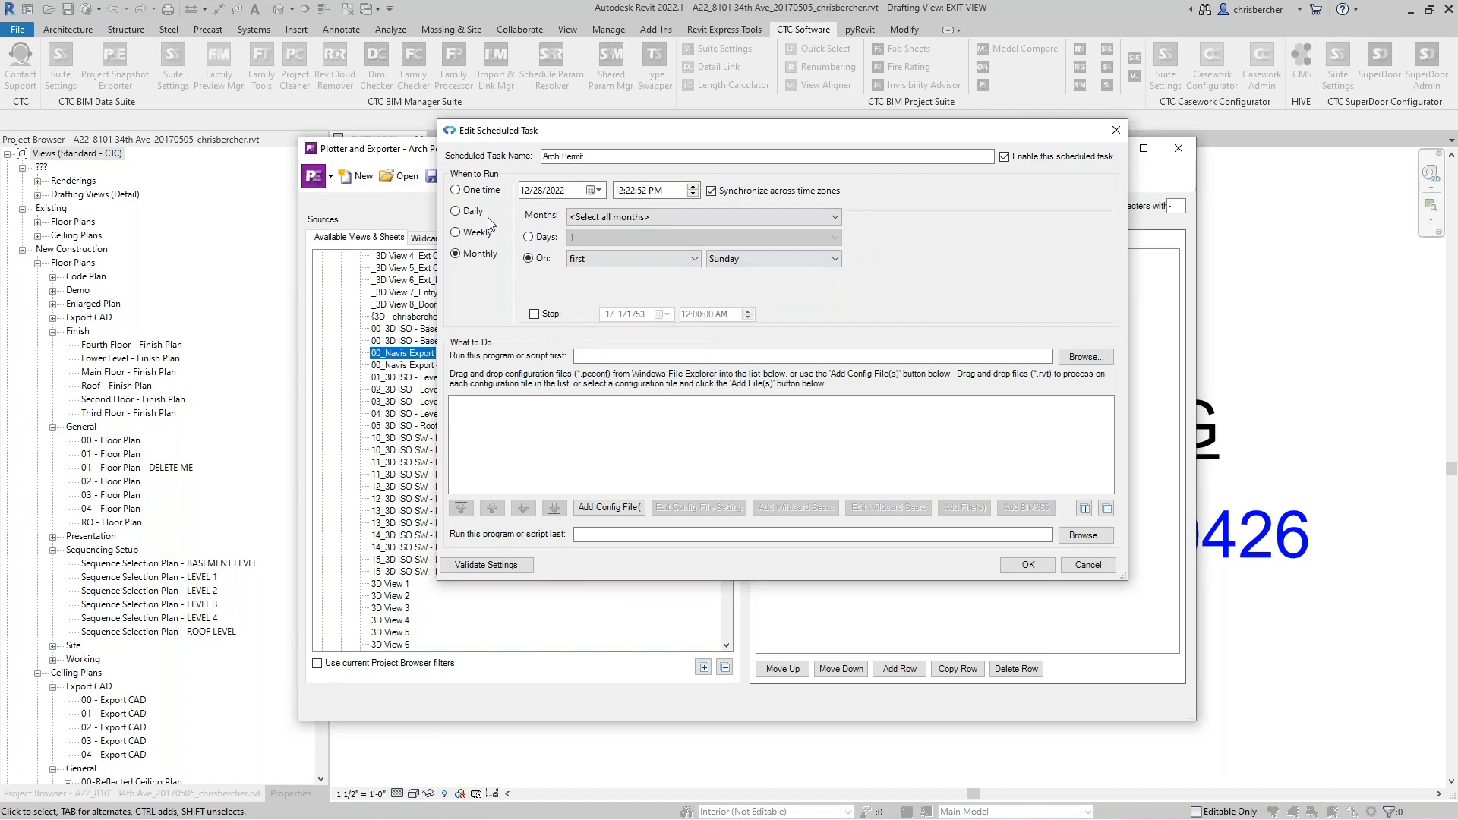
- Set the task to recur weekly on Sunday and Wednesday at 10:00:00 PM
left_click(473, 233)
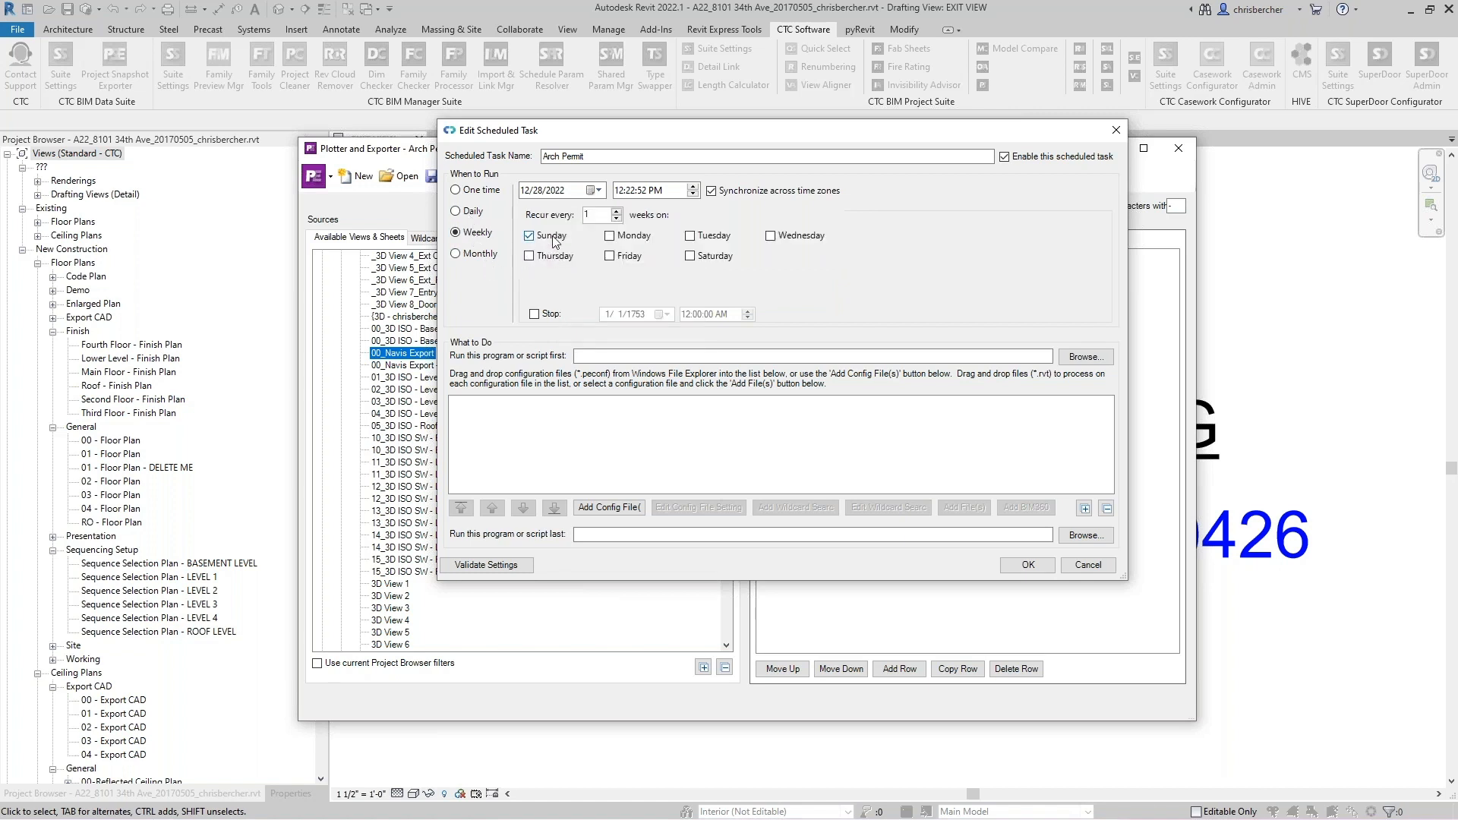
left_click(771, 236)
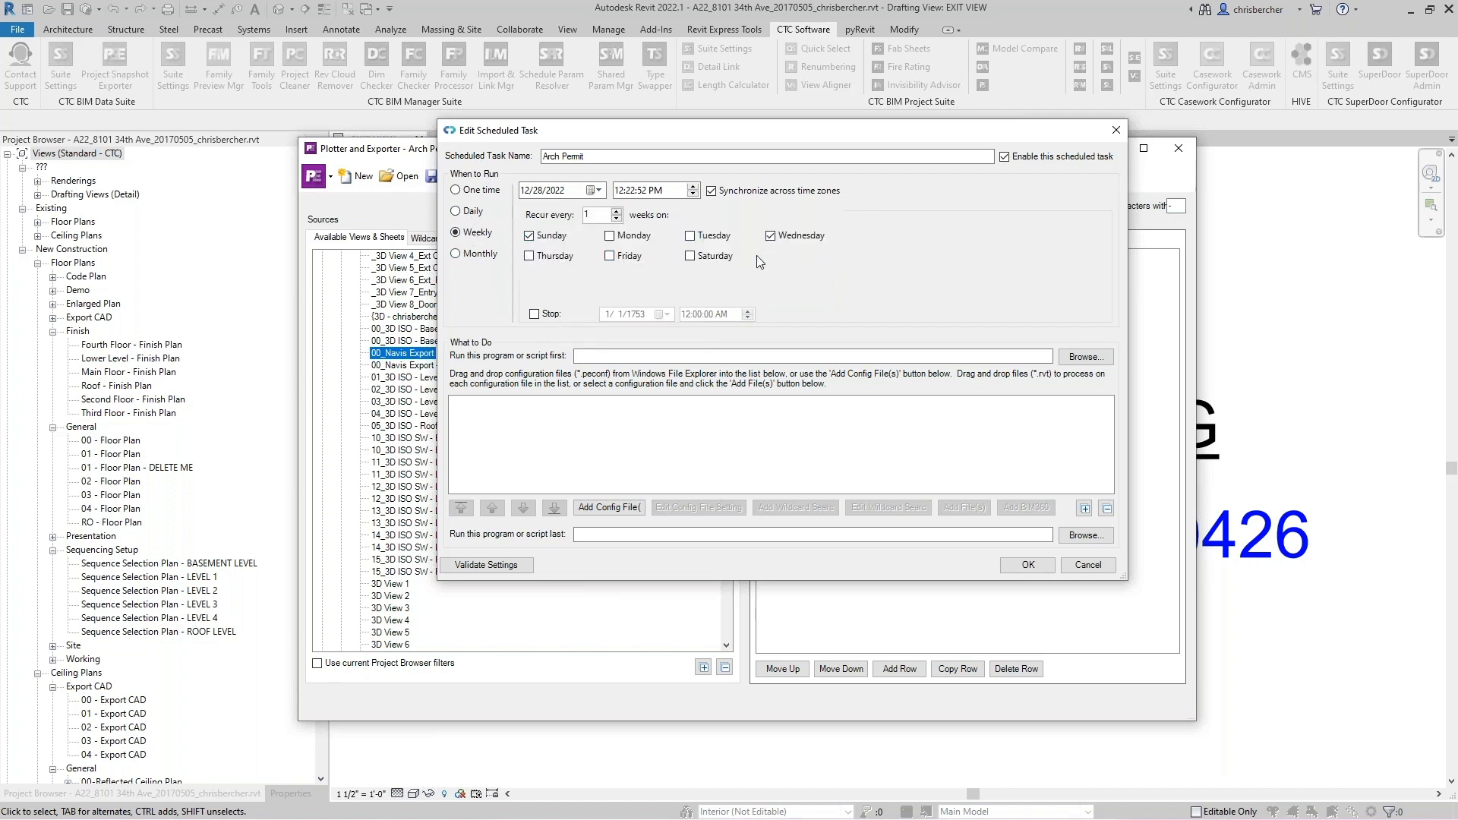
left_click(621, 191)
type("10")
left_click(643, 193)
left_click(693, 186)
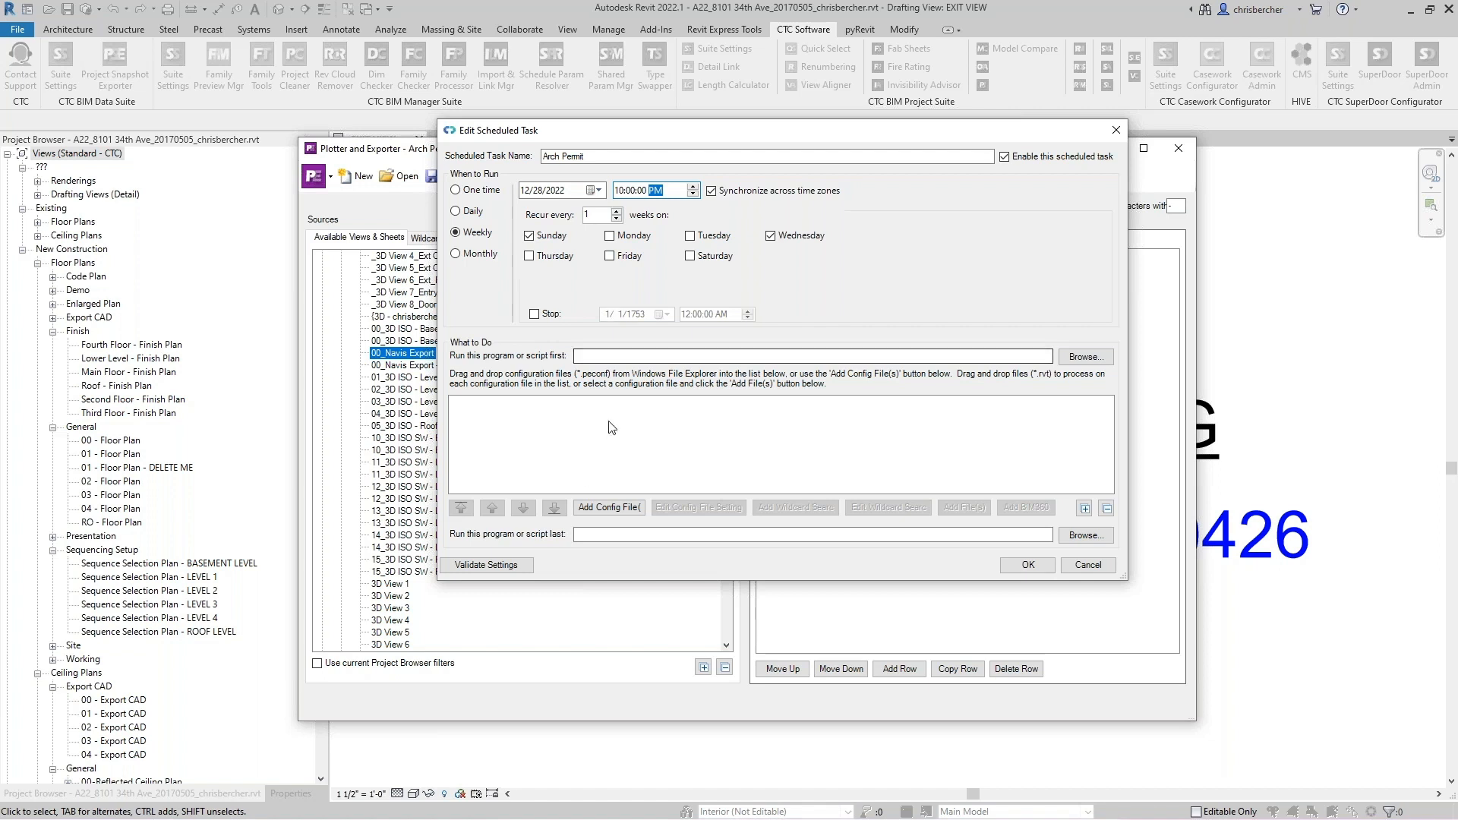
- Enable the stop date for the Arch Permit task and set it to 1/1/2024
left_click(535, 315)
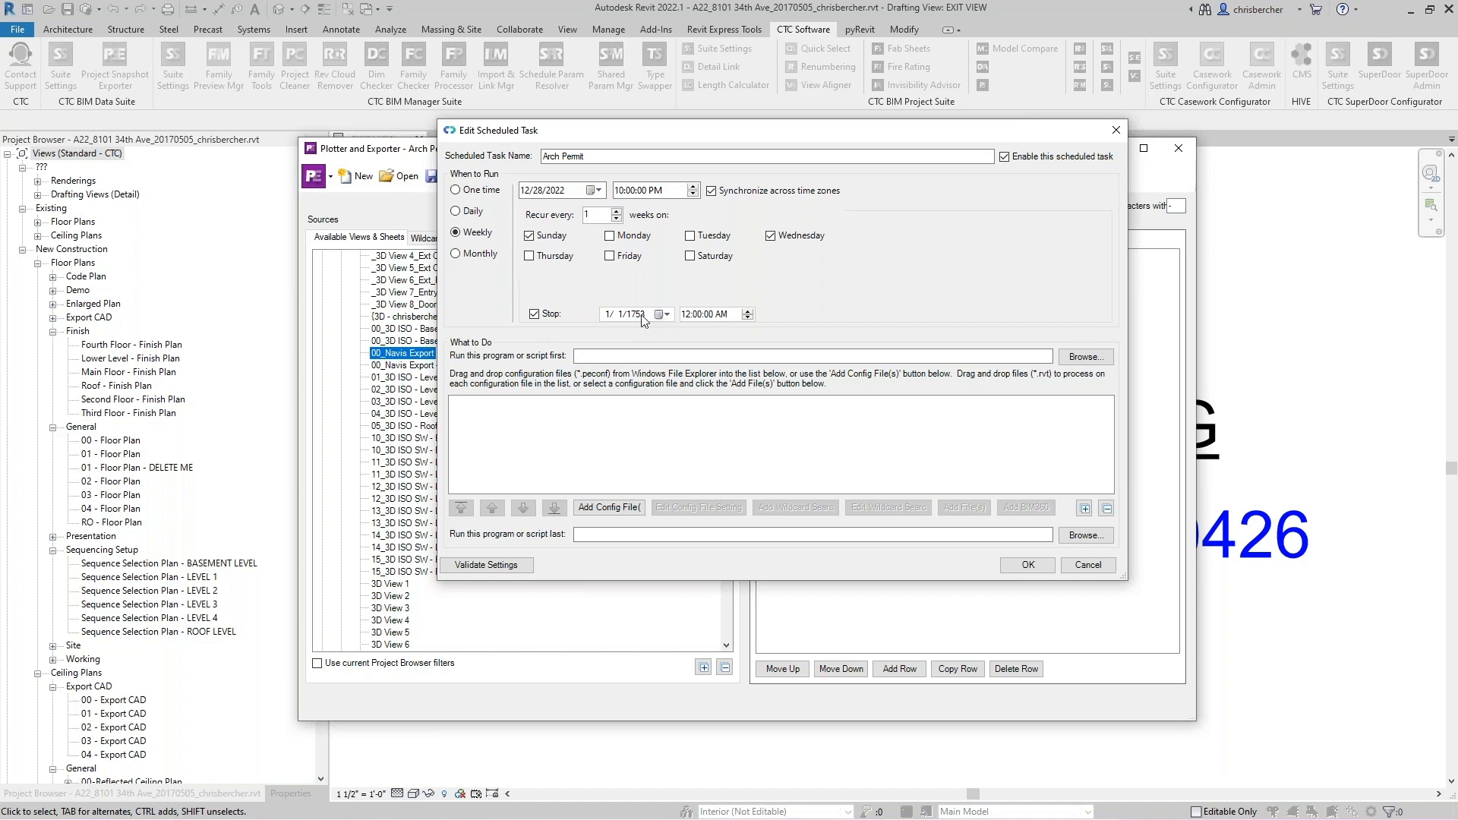
left_click(642, 312)
left_click(661, 314)
left_click(684, 335)
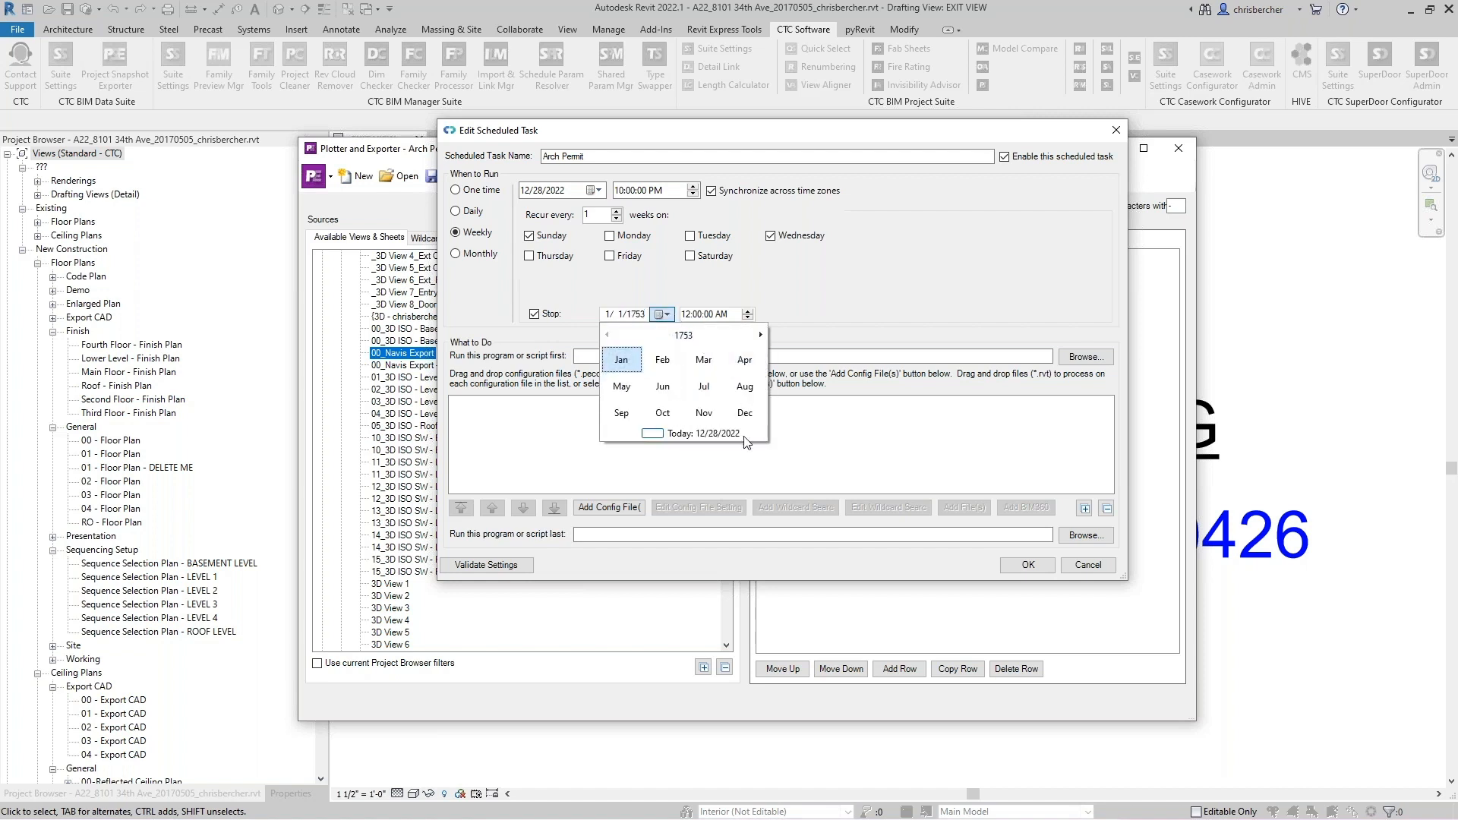
left_click(705, 434)
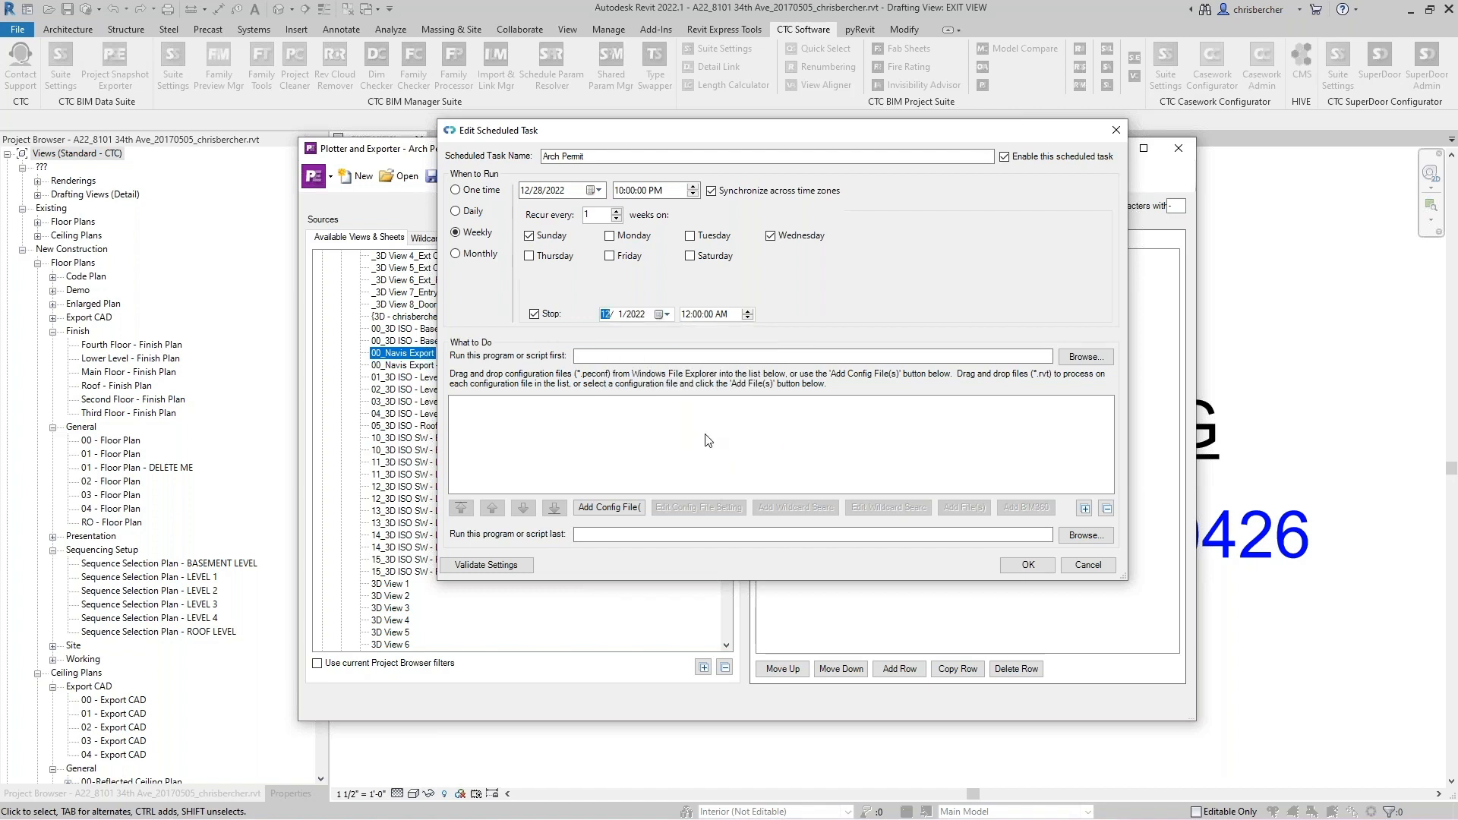
left_click(662, 313)
left_click(761, 335)
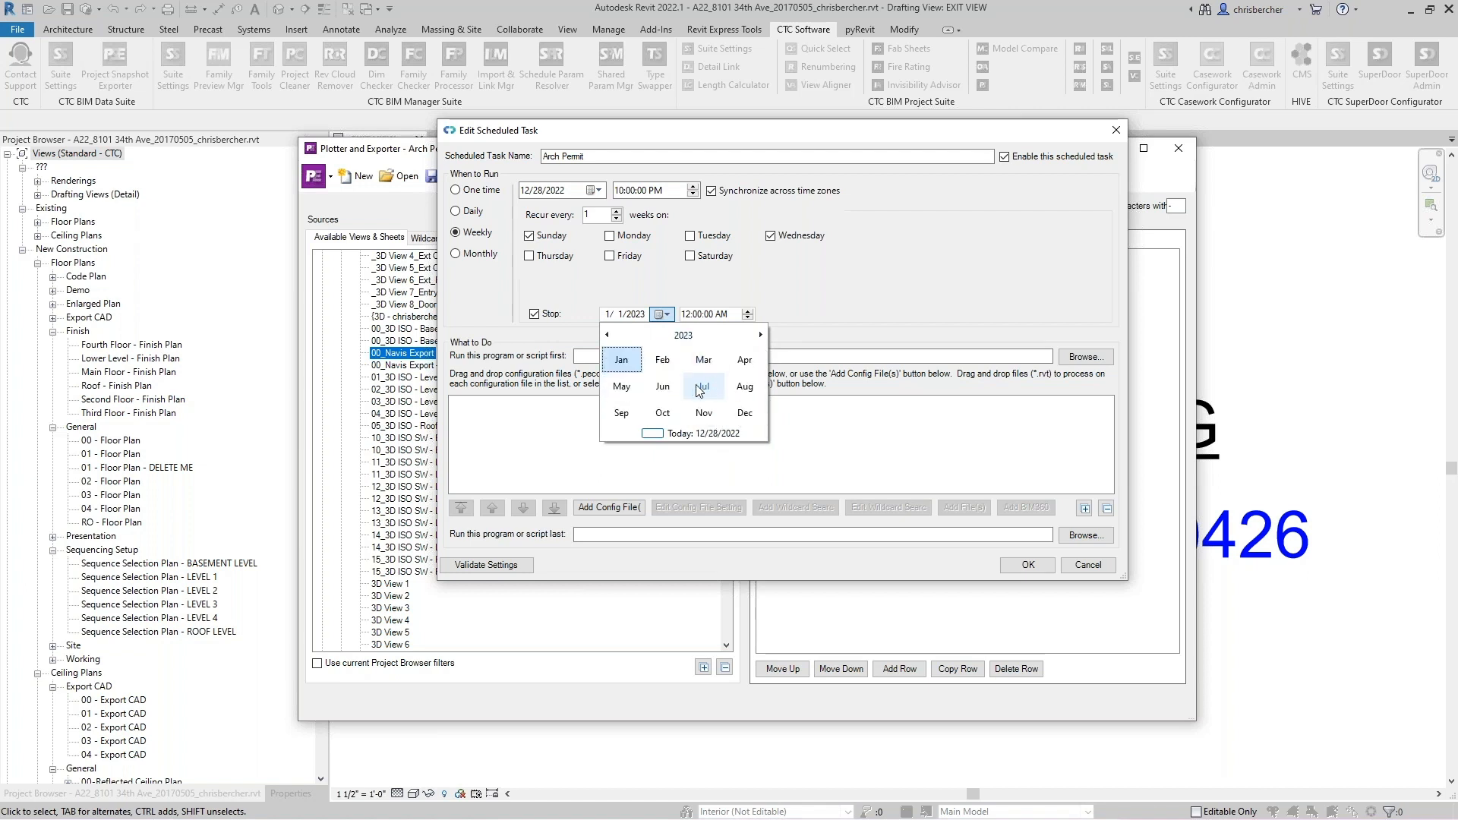
left_click(761, 335)
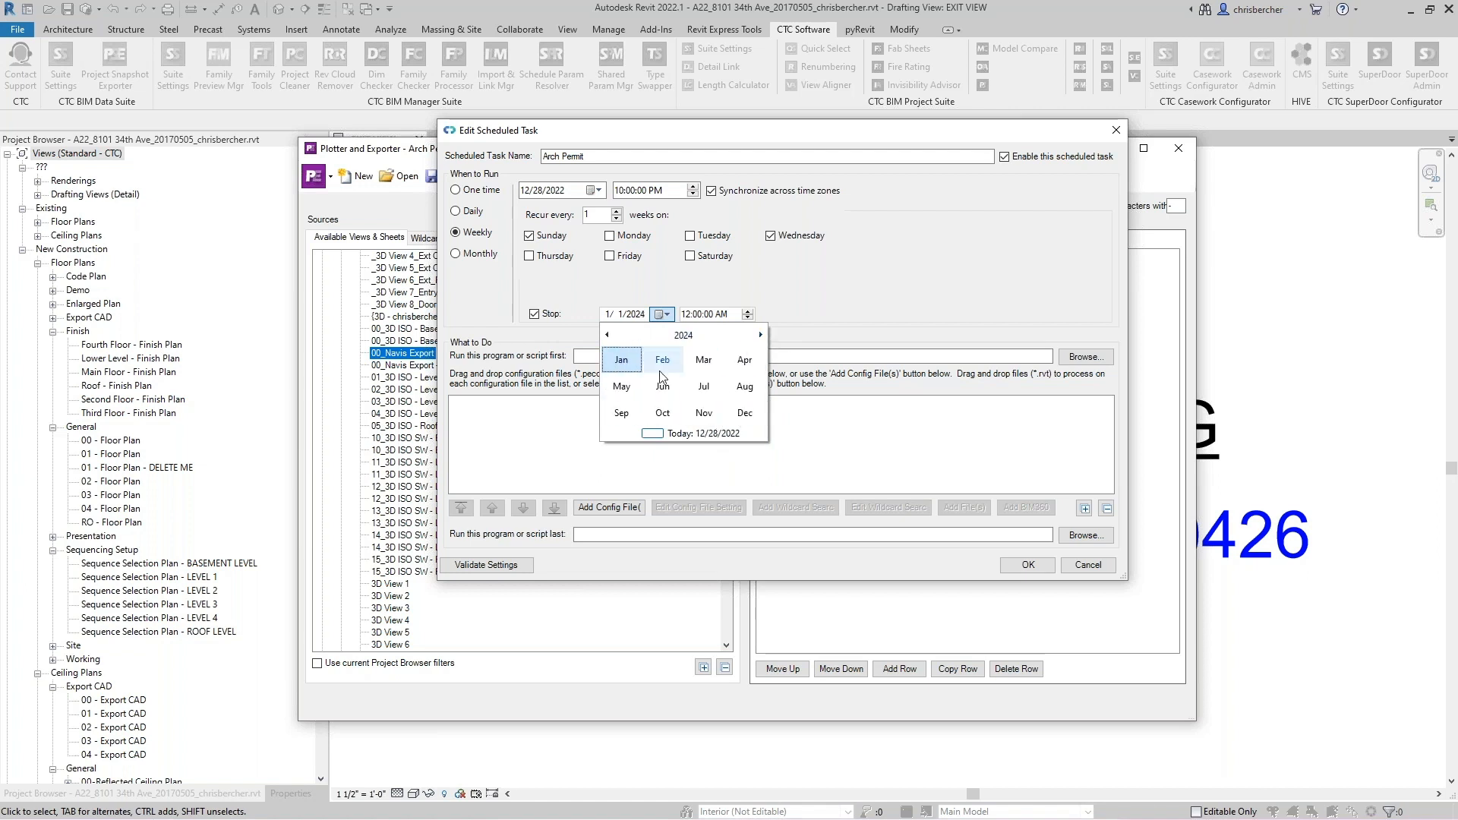
left_click(622, 365)
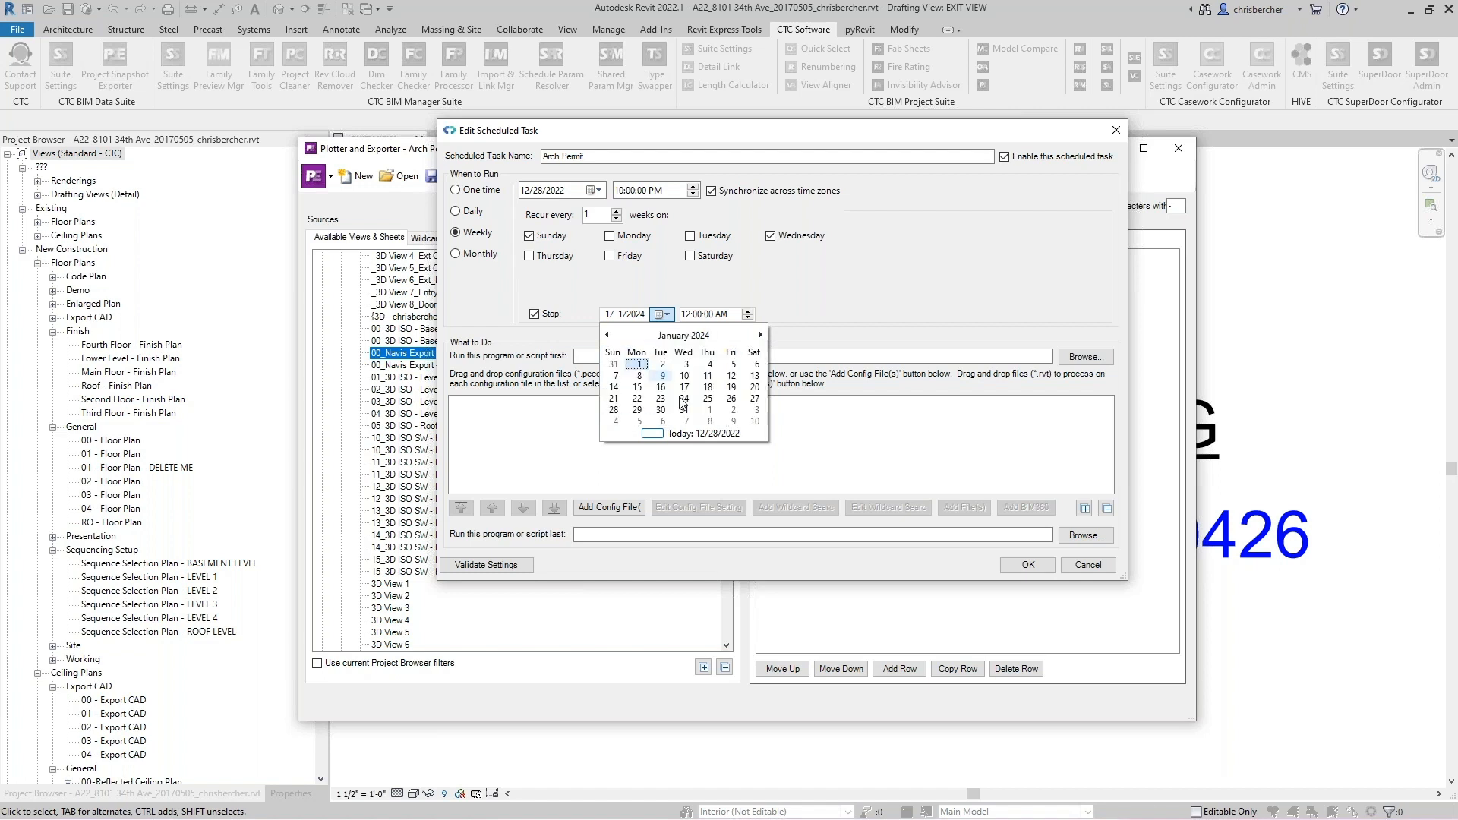
left_click(638, 365)
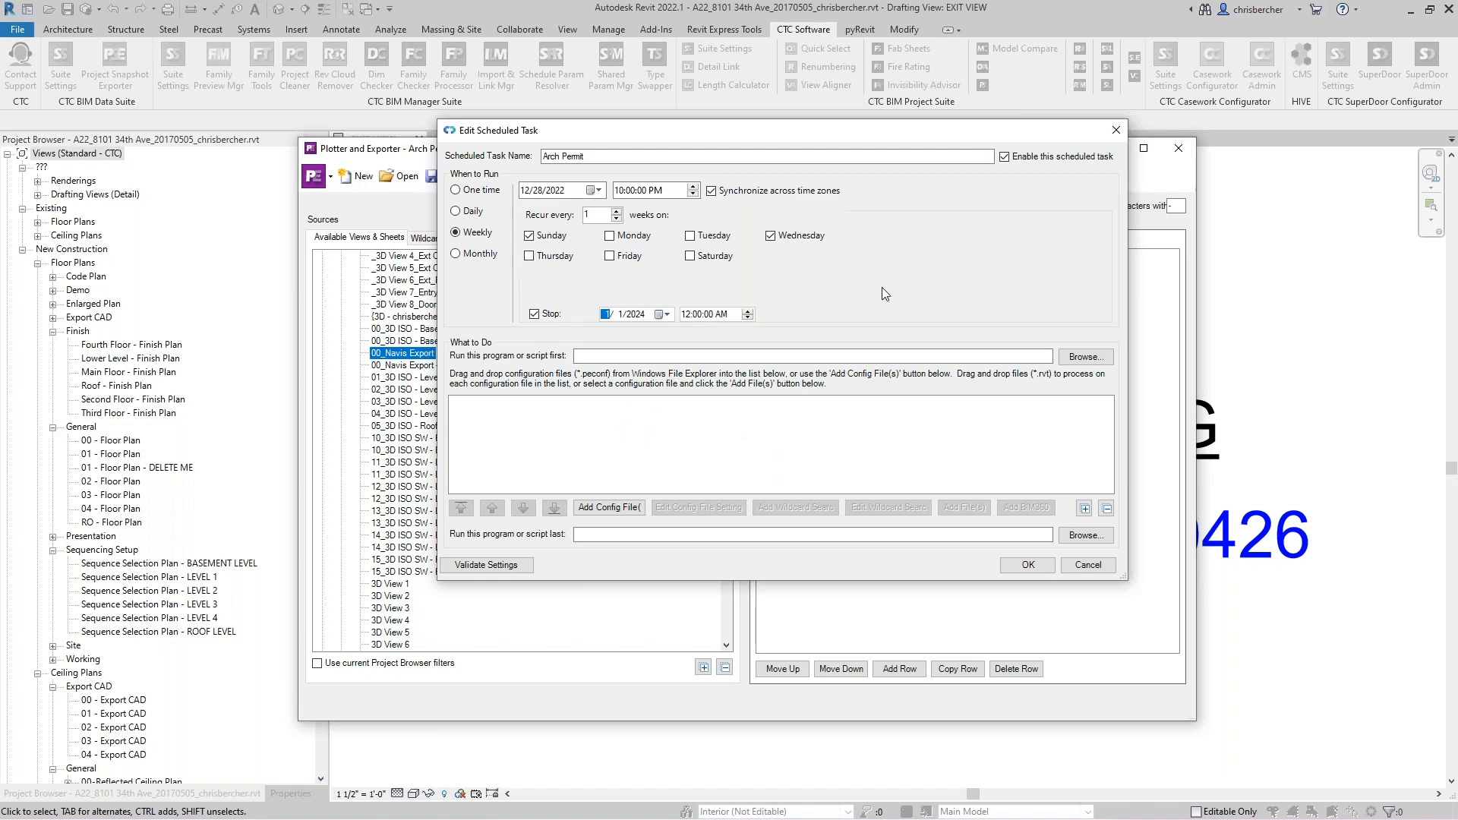
- Add the Arch Permit_Half_Navis.peconf configuration file to the task
left_click(628, 509)
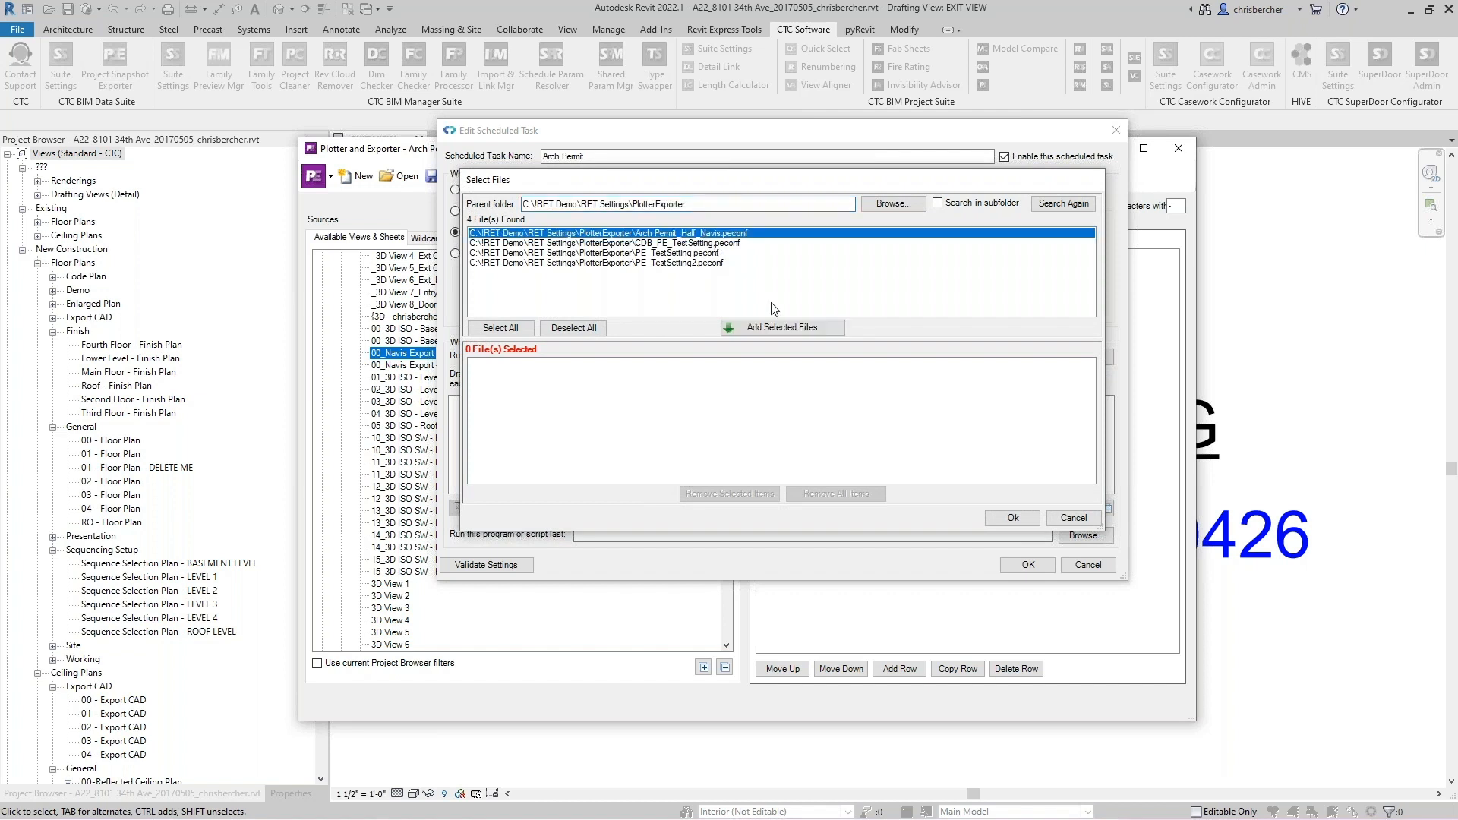
left_click(779, 328)
left_click(1004, 521)
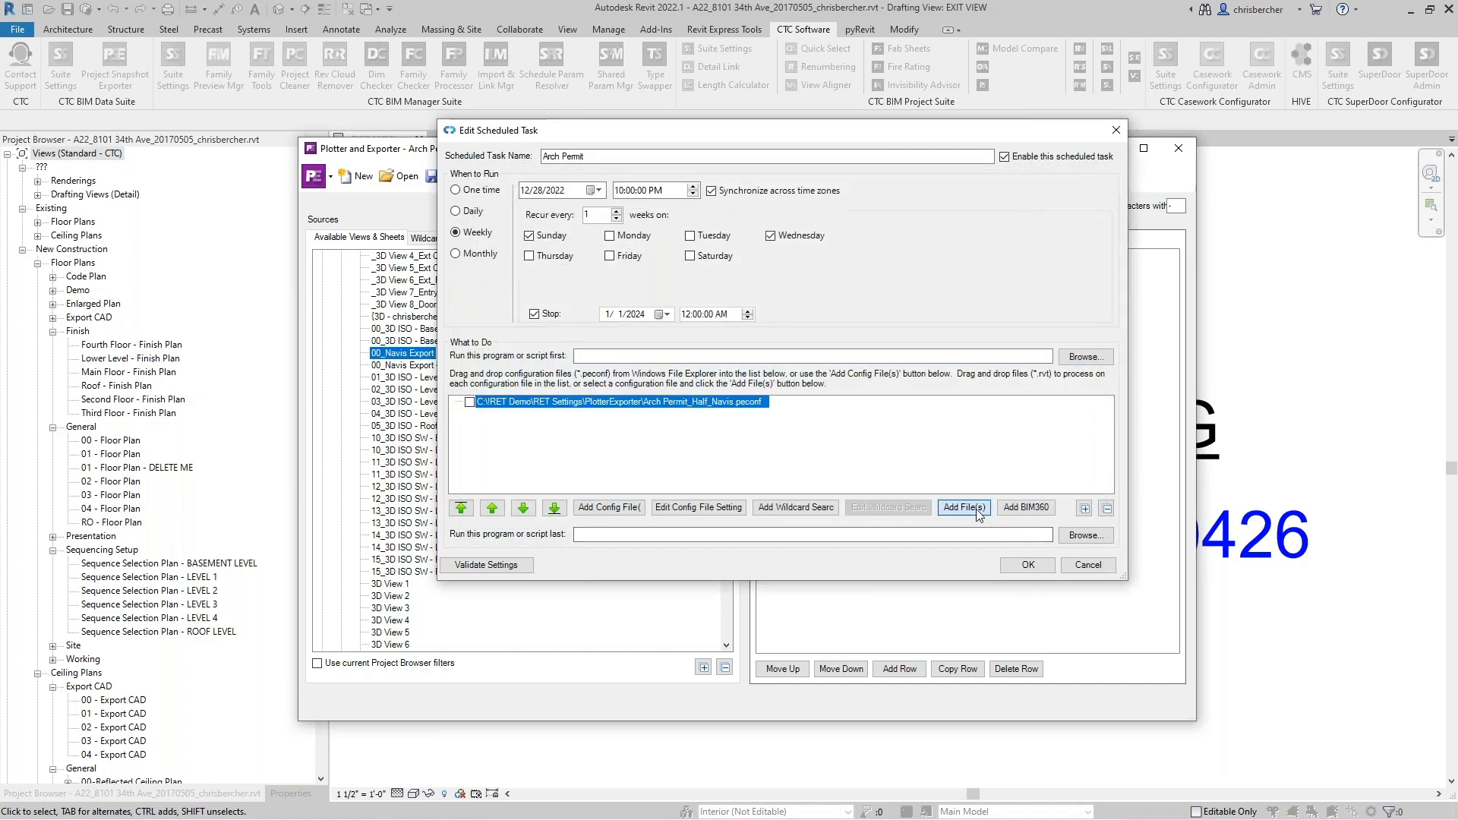
- Add the Revit model A23_8101 34th Ave_20170505.rvt under the Arch Permit_Half_Navis configuration
left_click(977, 509)
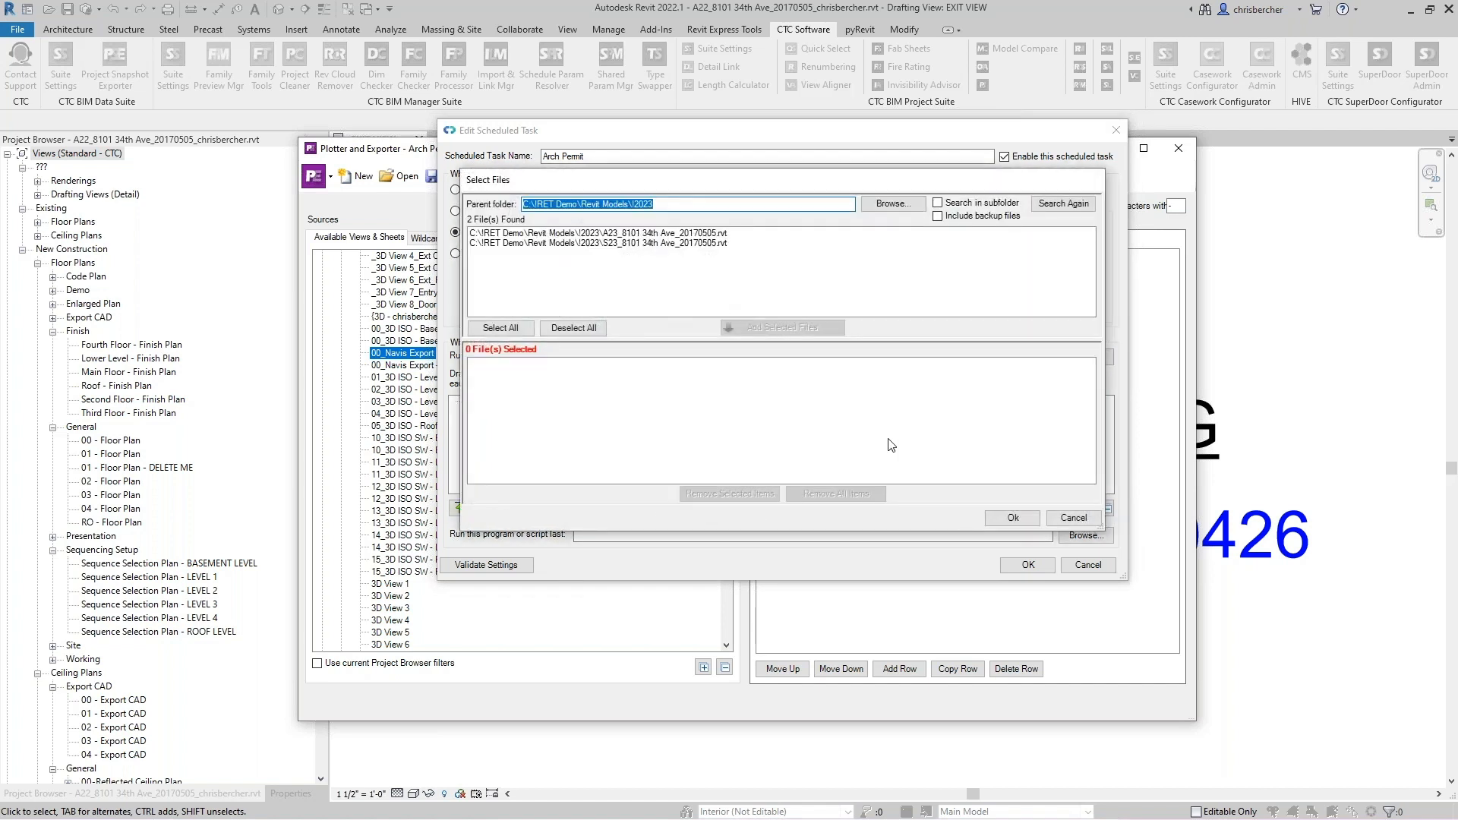
left_click(648, 232)
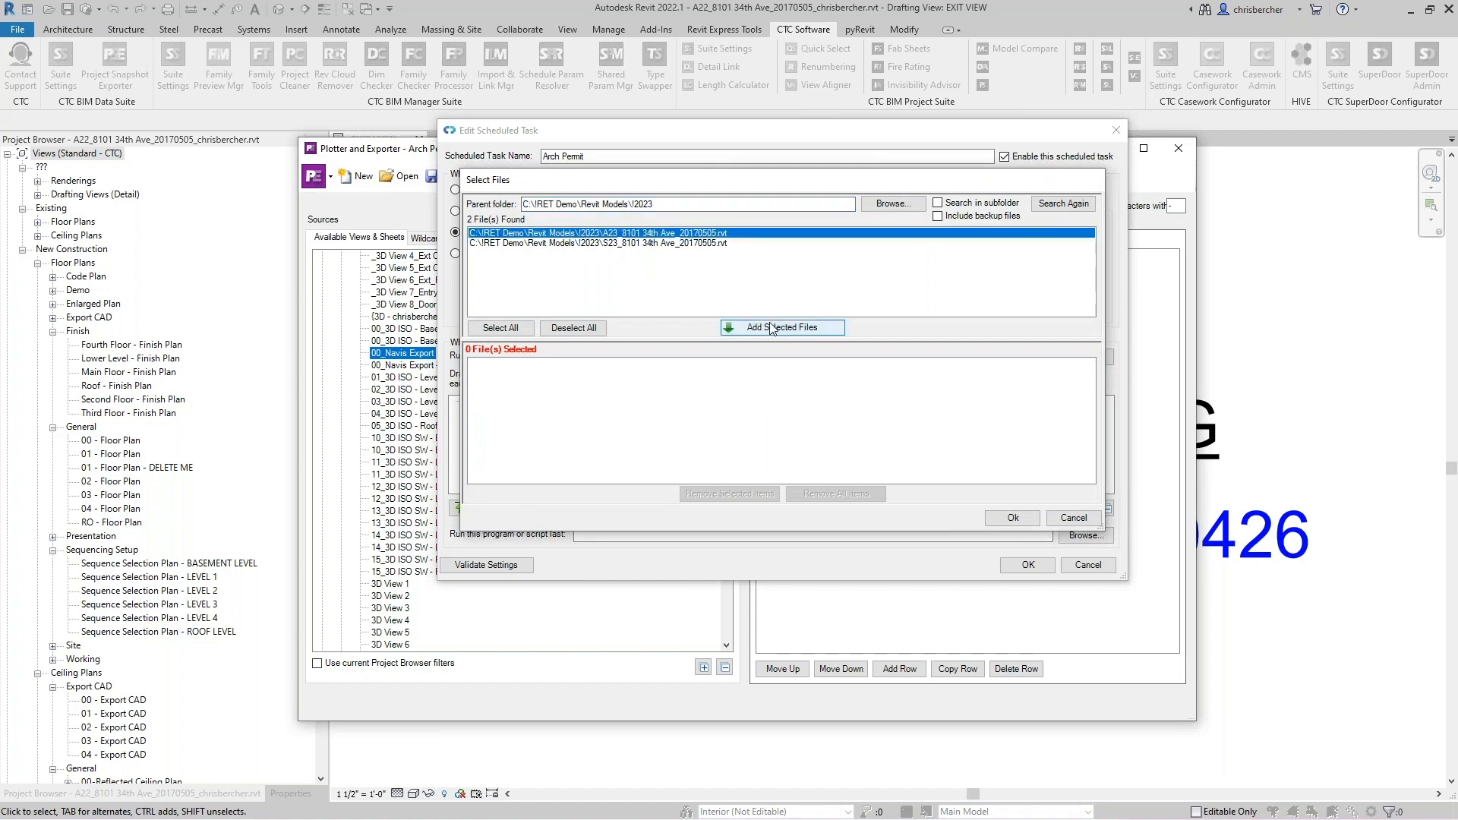
left_click(798, 328)
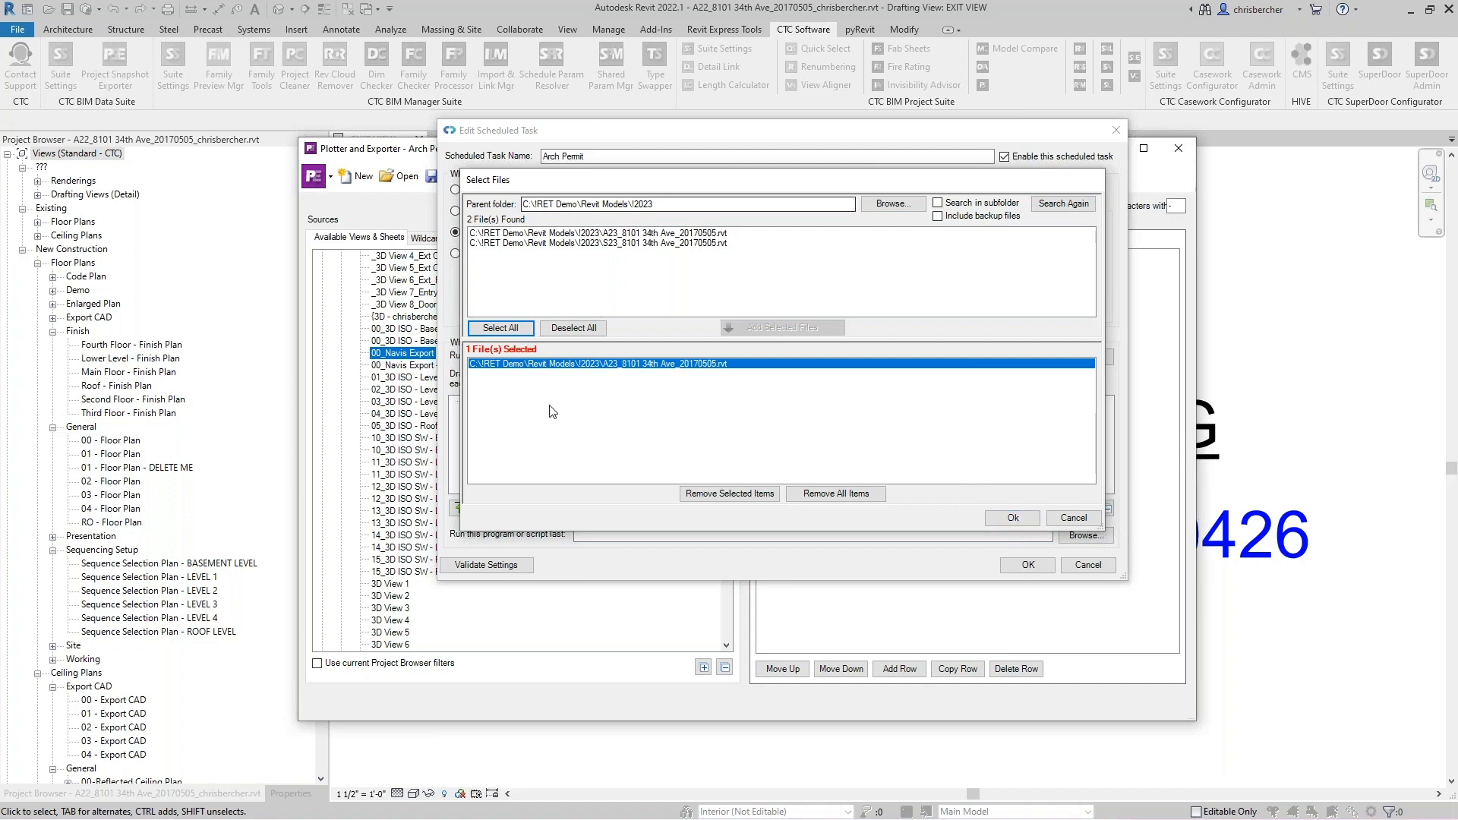
left_click(1028, 518)
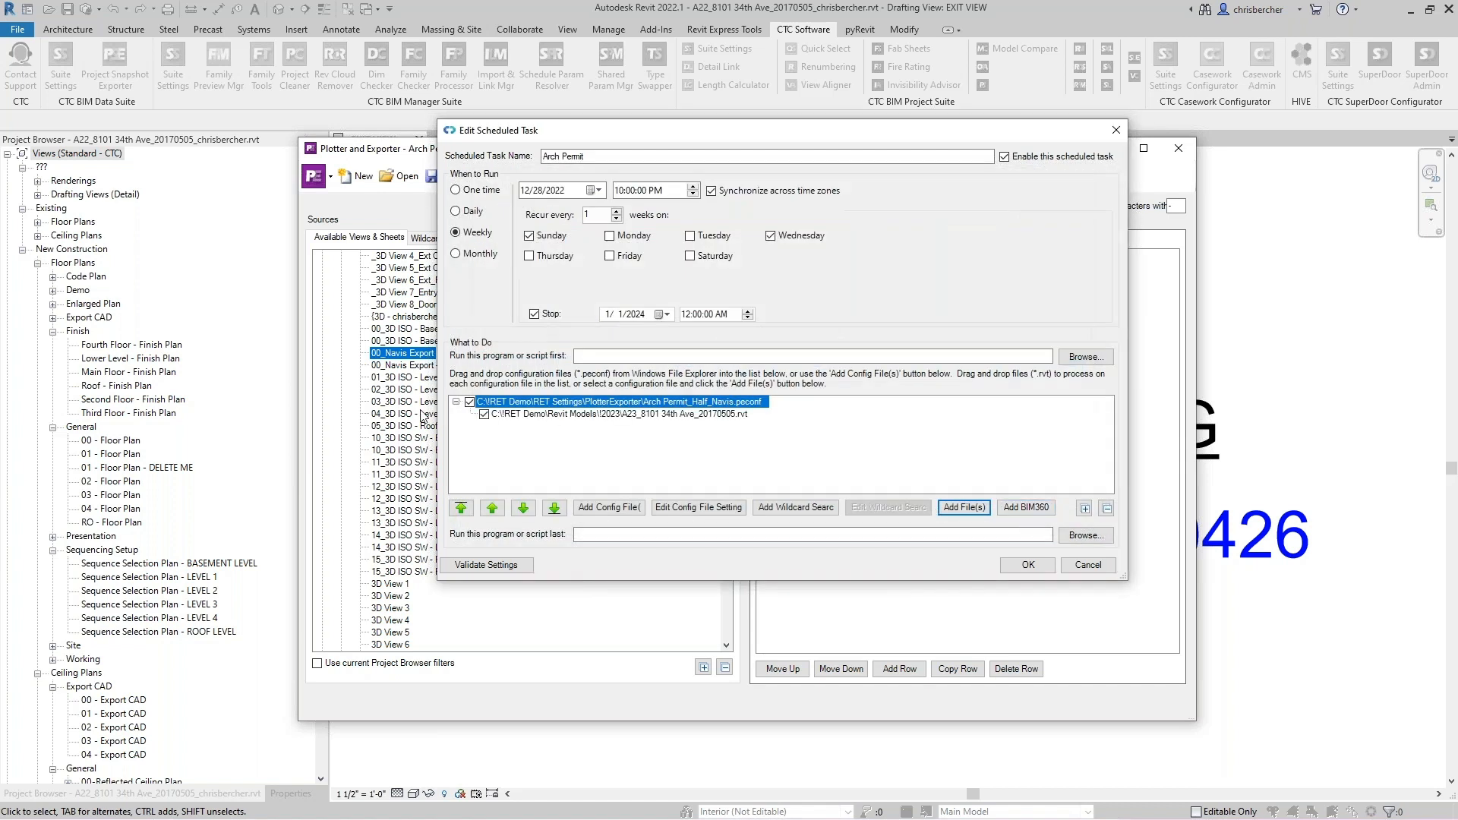
- Add the CDB_PE_TestSetting.peconf configuration file to the task
left_click(590, 507)
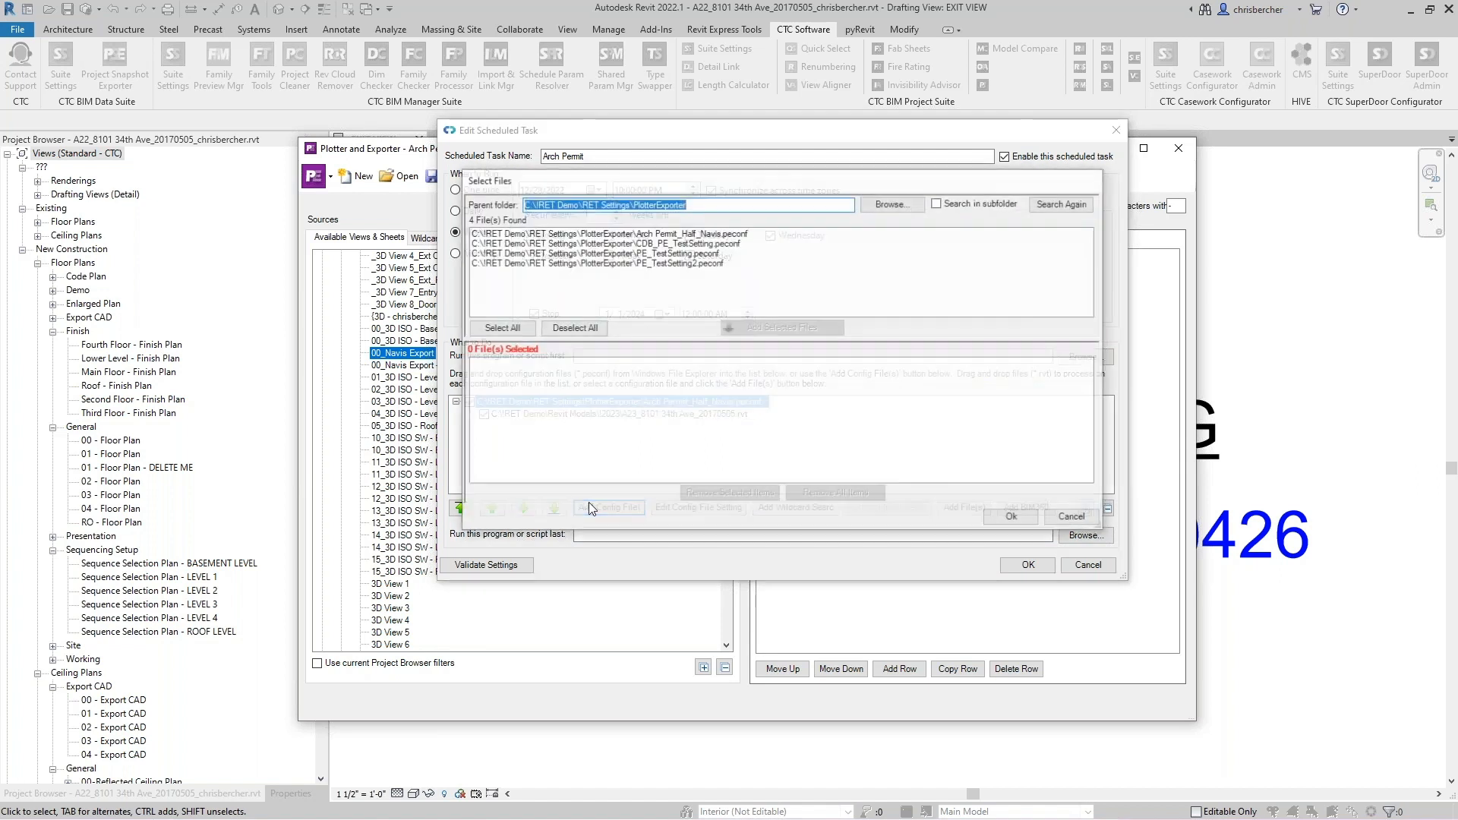
left_click(591, 244)
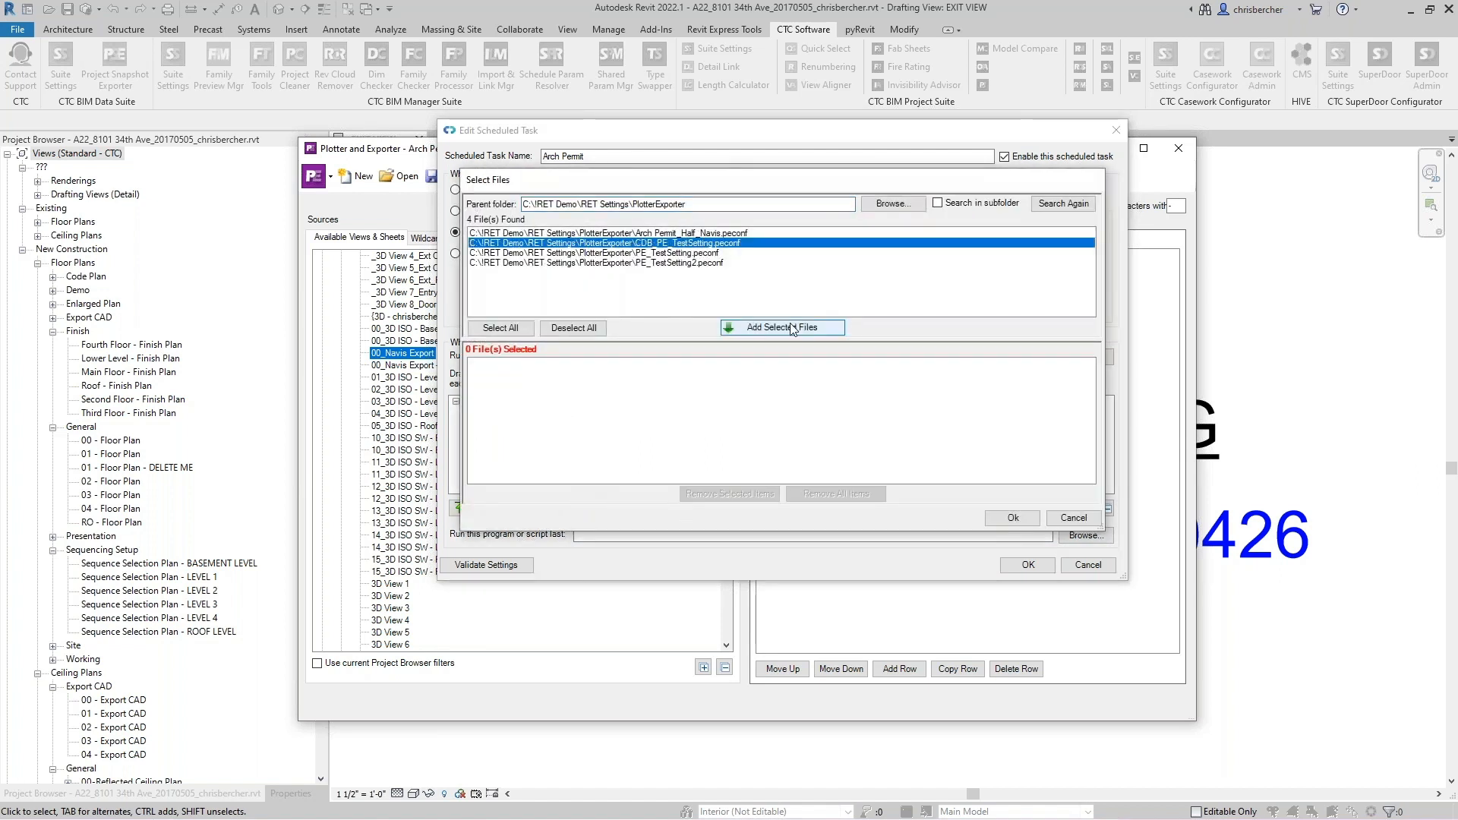
left_click(764, 328)
left_click(1013, 518)
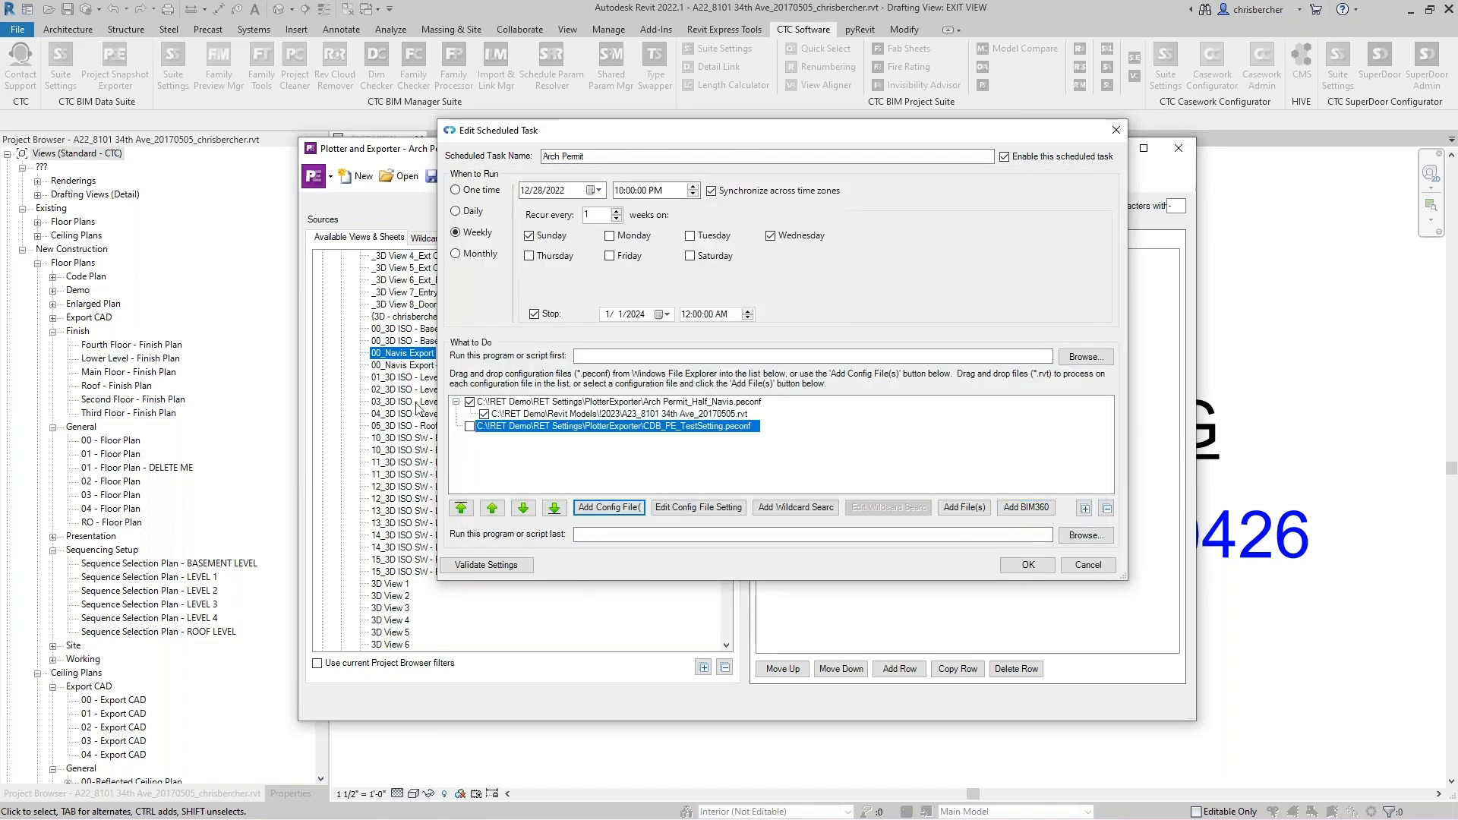
- Add the Revit model S23_8101 34th Ave_20170505.rvt under the CDB_PE_TestSetting configuration
left_click(979, 510)
left_click(658, 243)
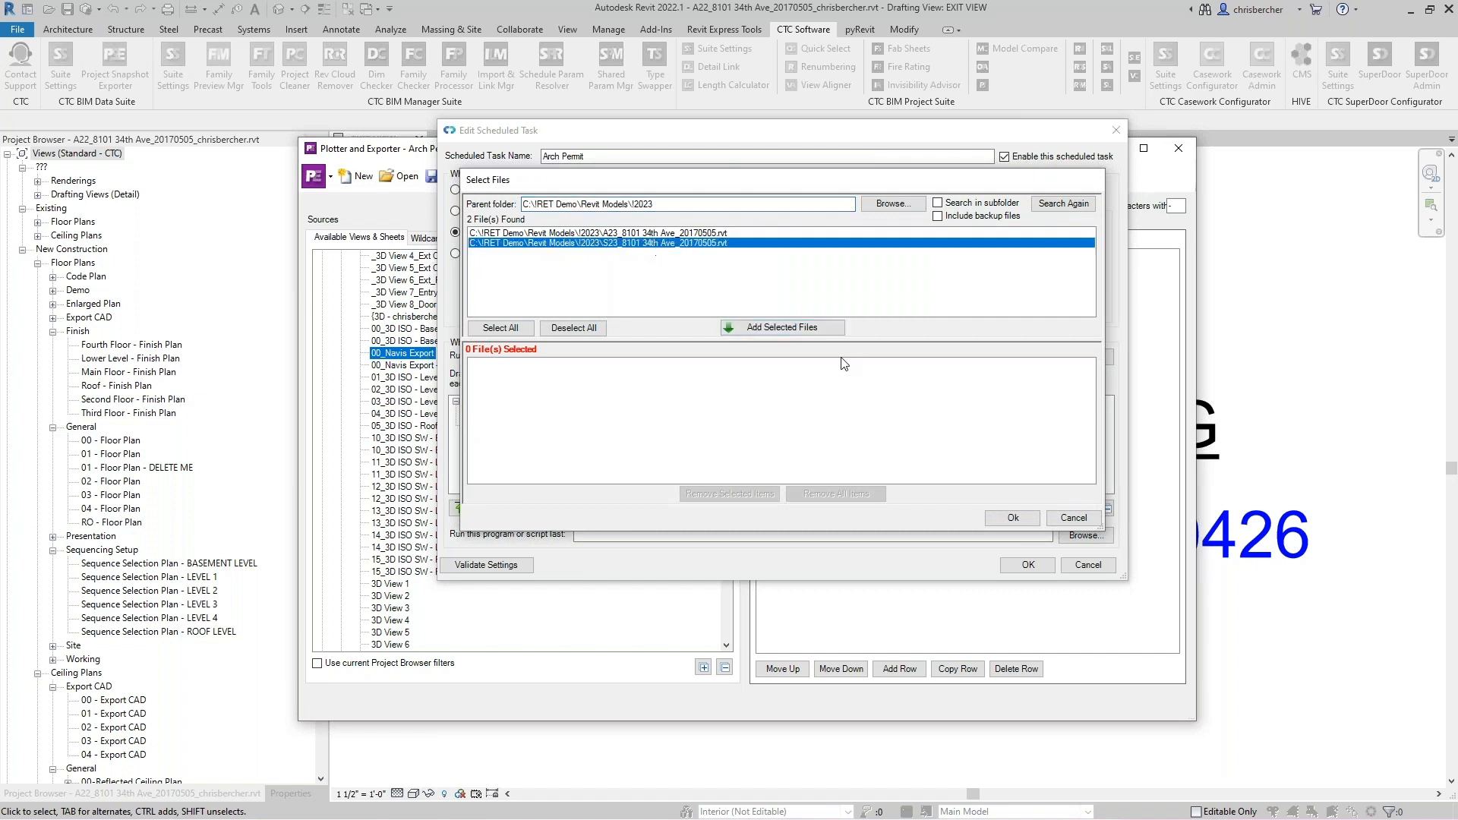
left_click(814, 328)
left_click(1015, 518)
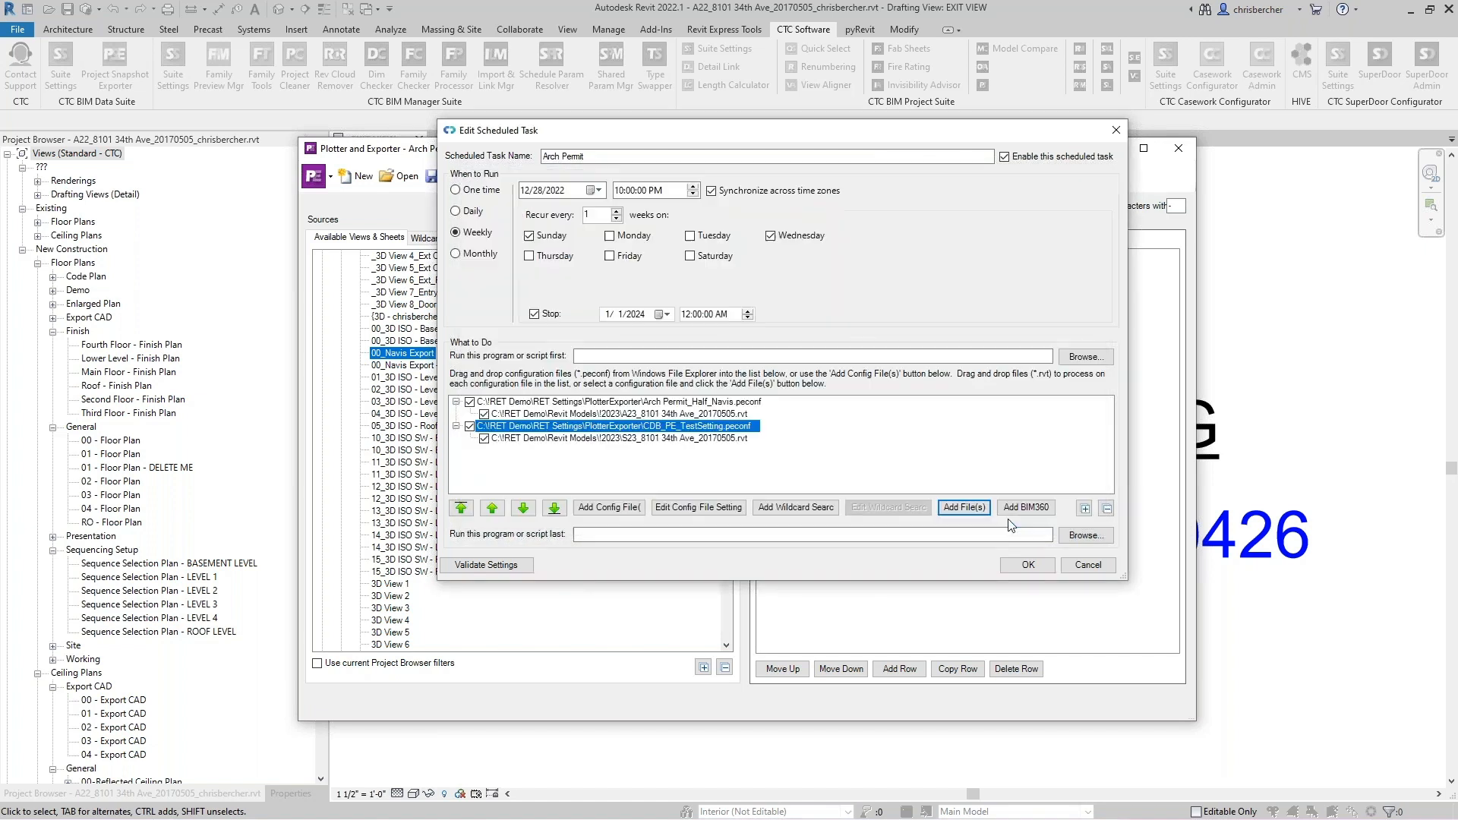
- Validate the scheduled task settings and dismiss the result
left_click(637, 460)
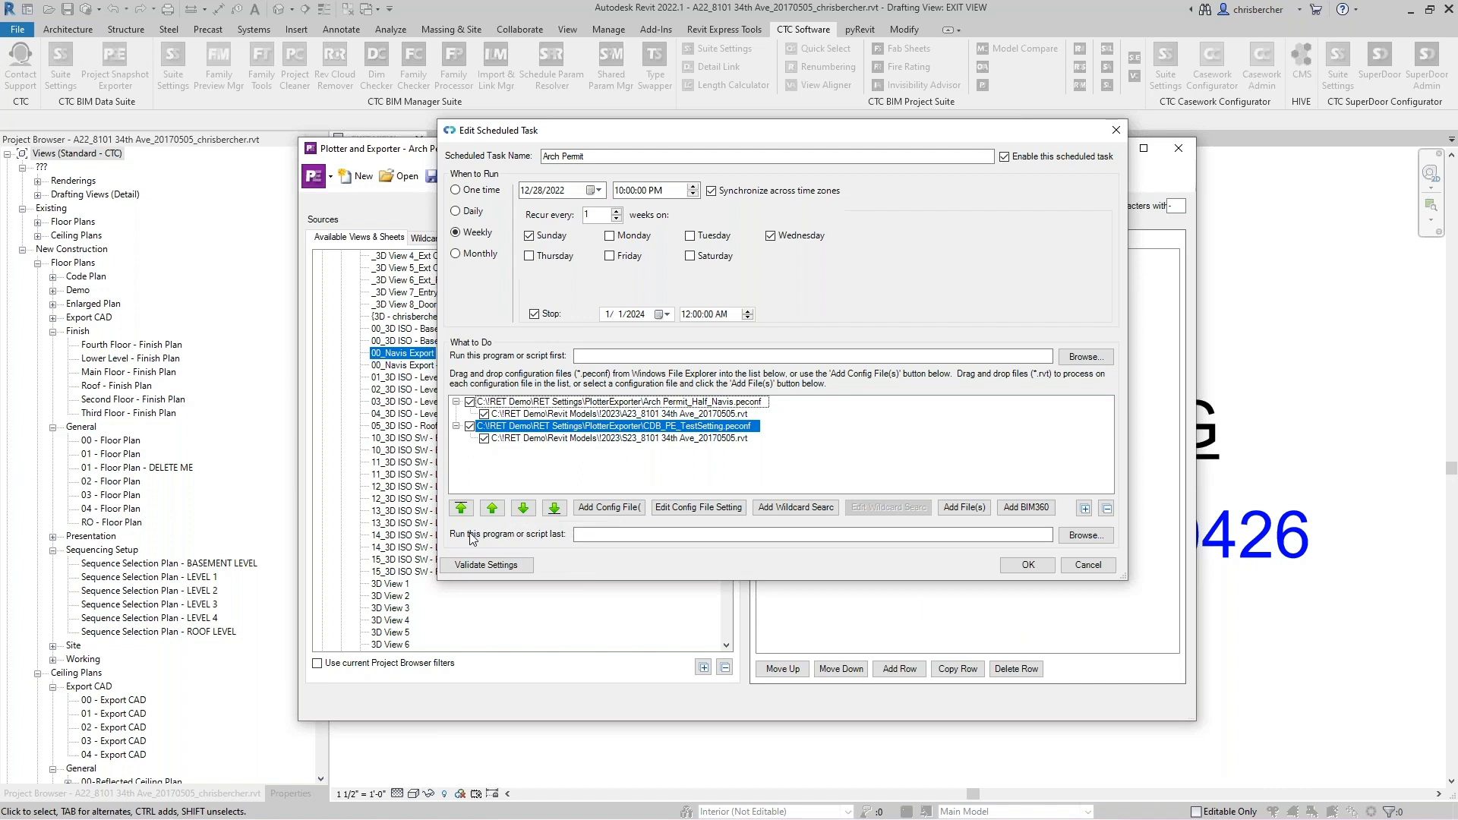
left_click(460, 570)
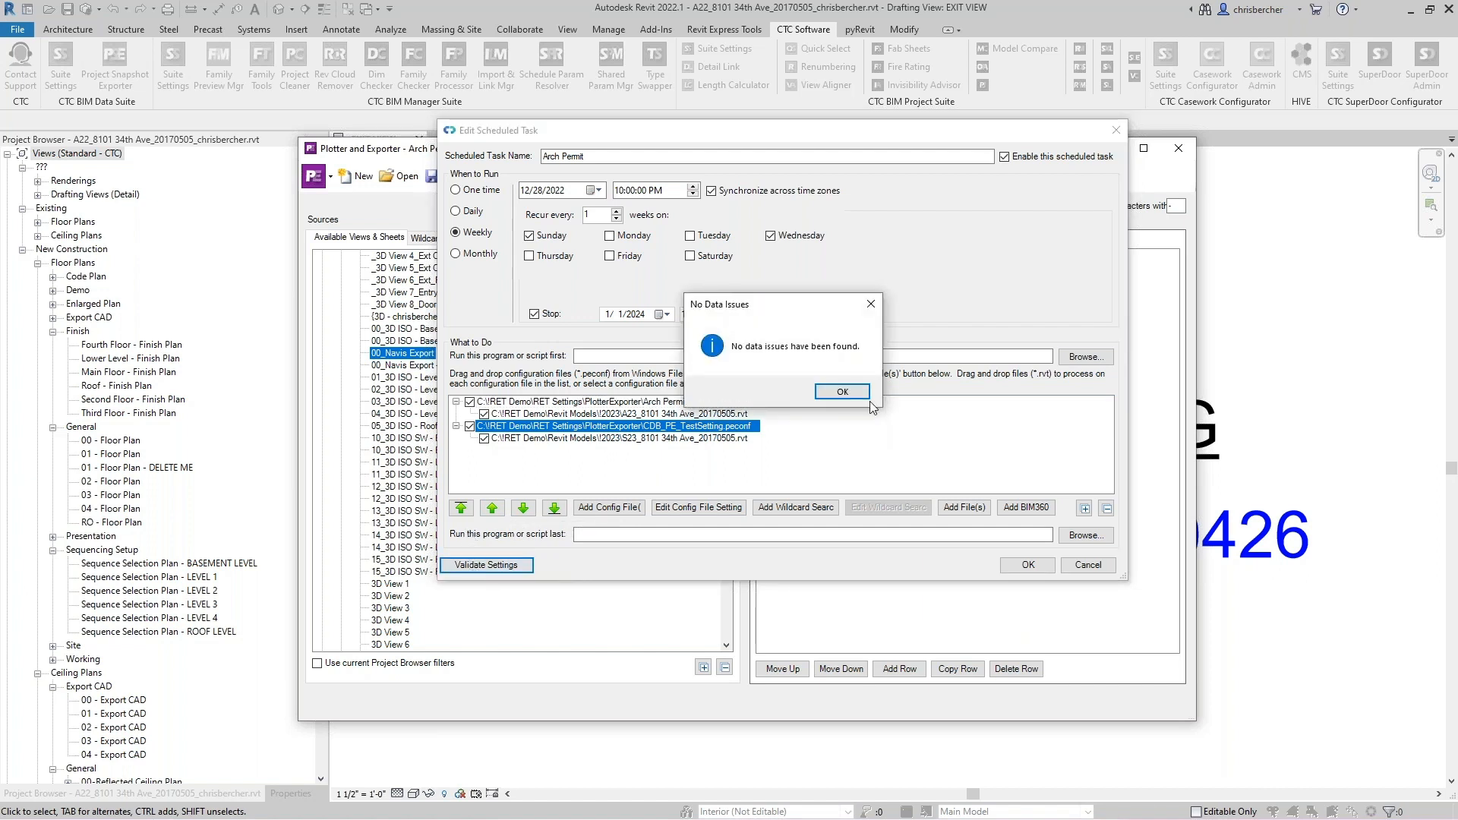
left_click(865, 394)
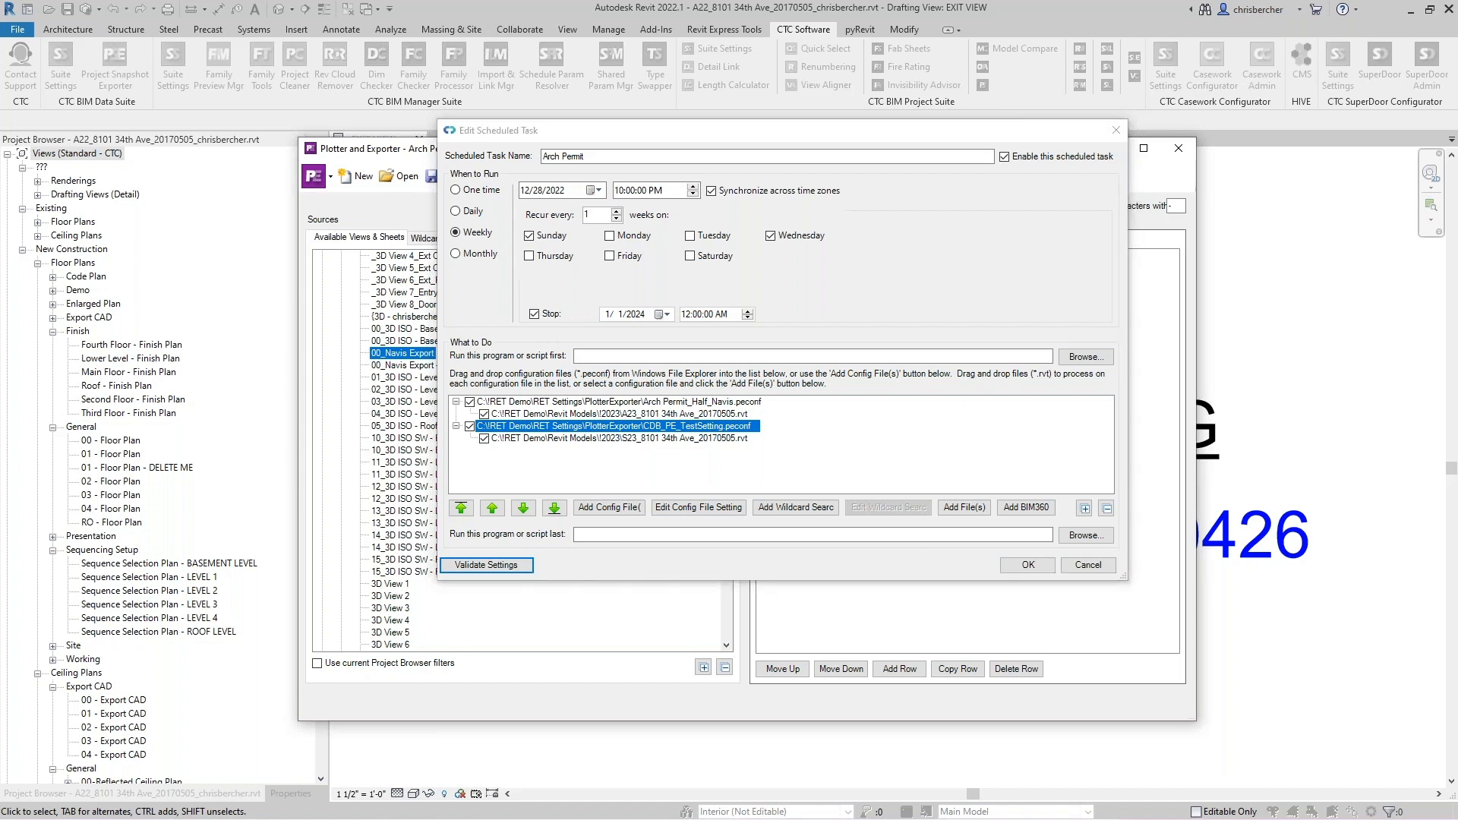
- Save the Arch Permit scheduled task
key("alt+Tab")
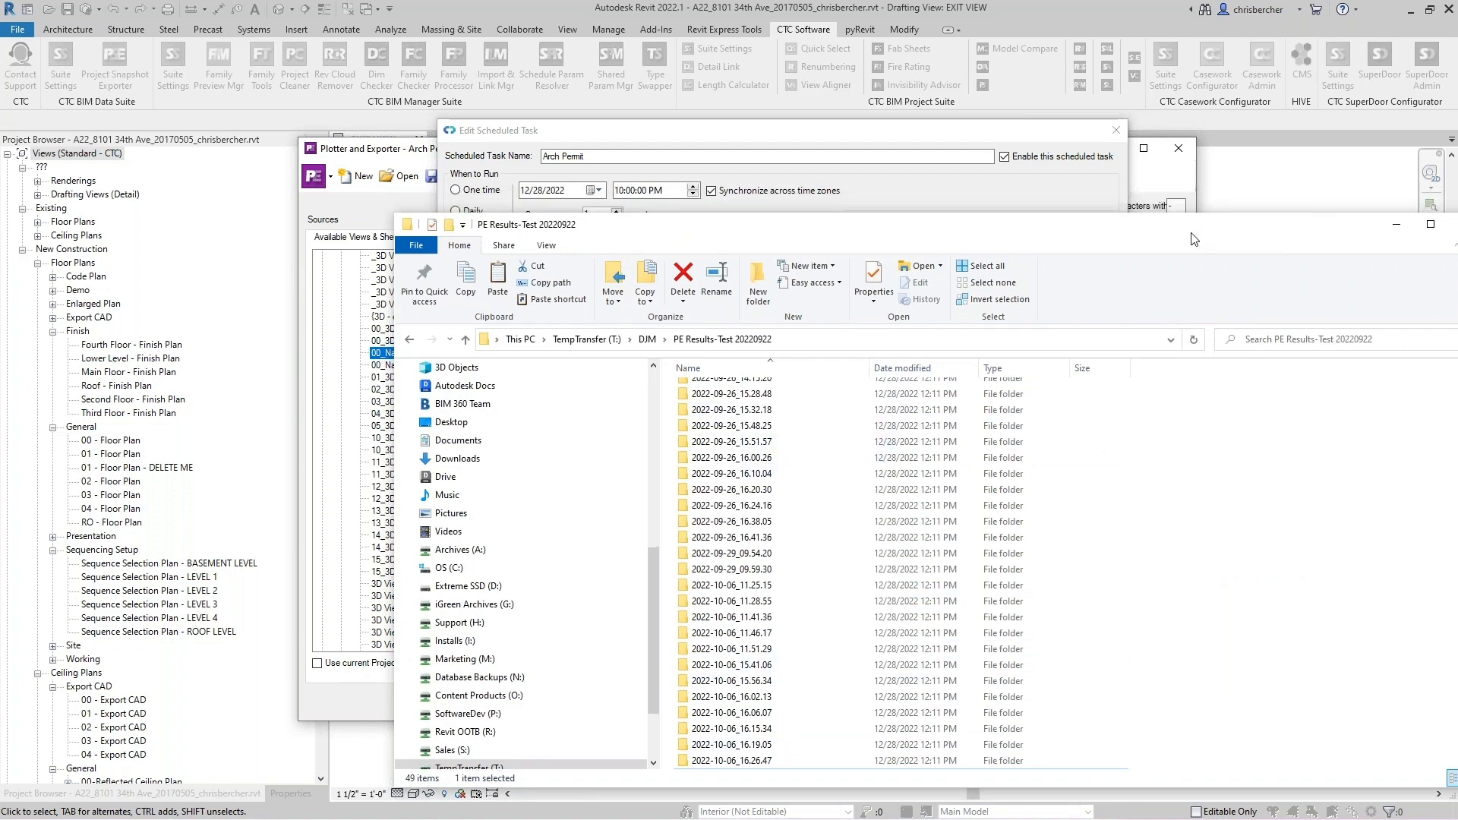
left_click(1015, 187)
left_click(1027, 564)
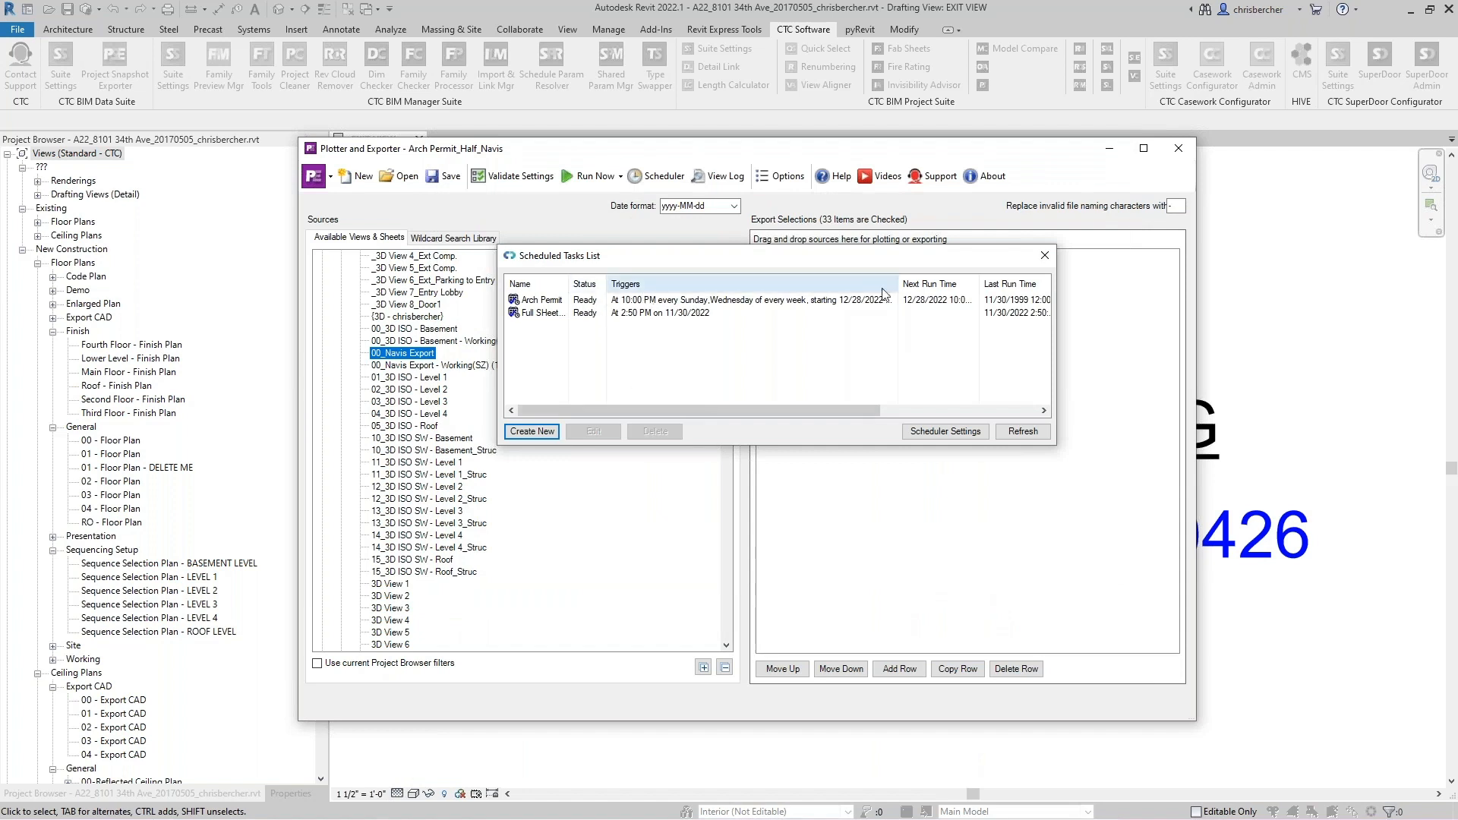
- Create another new scheduled task named Arch BIM 360
left_click(699, 303)
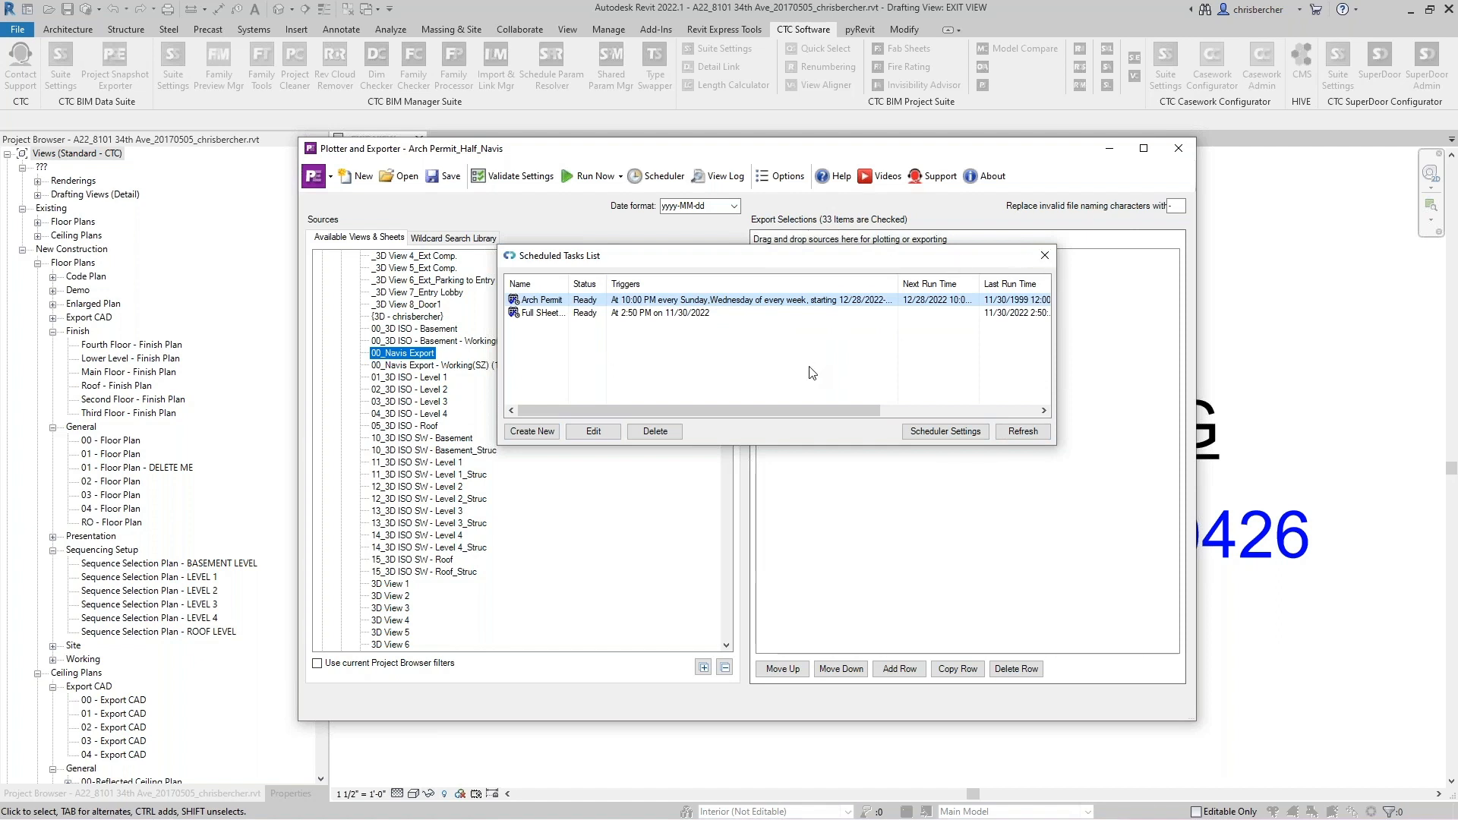
left_click_drag(838, 260, 842, 264)
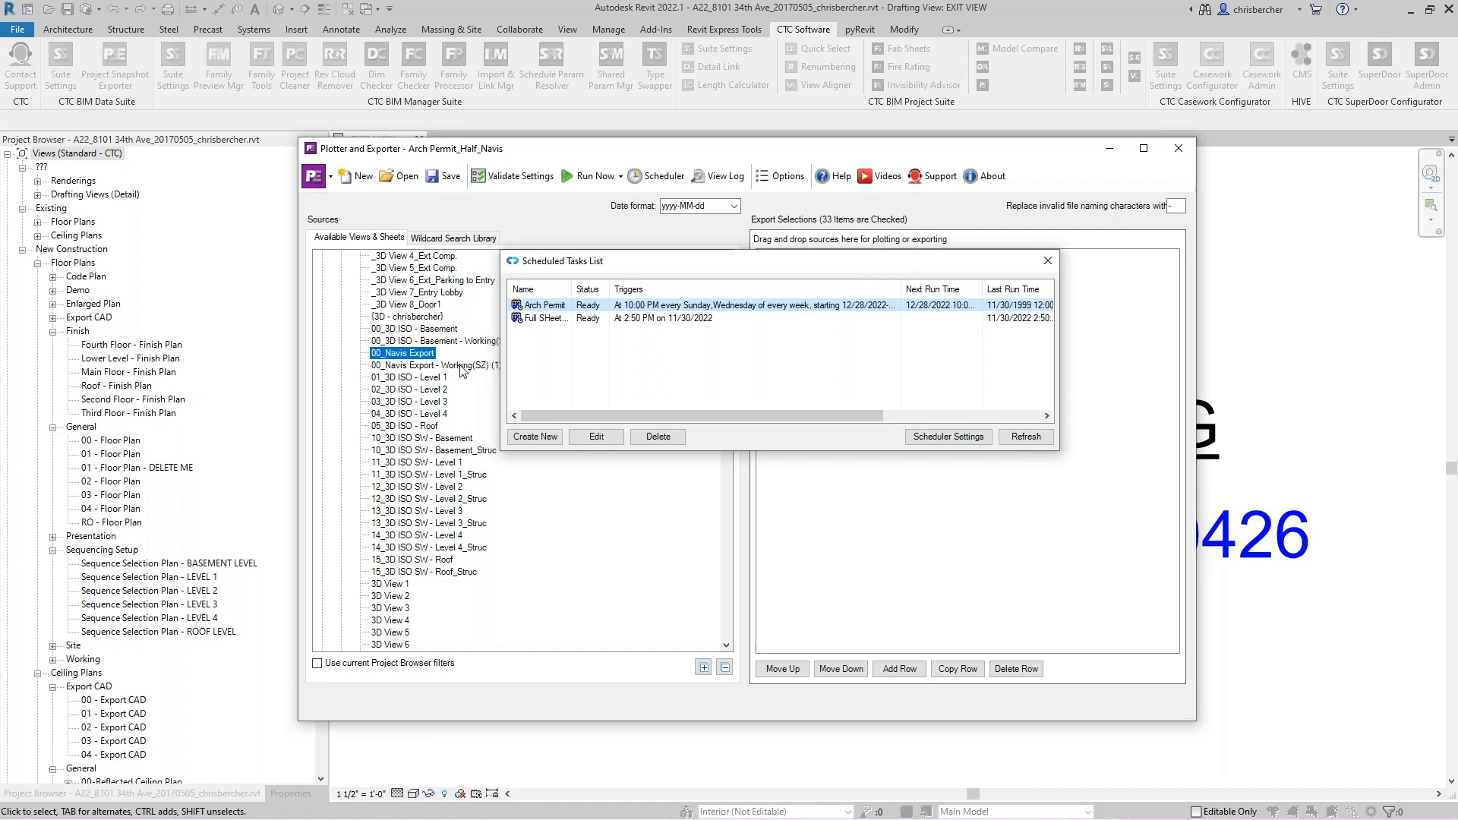
left_click(537, 438)
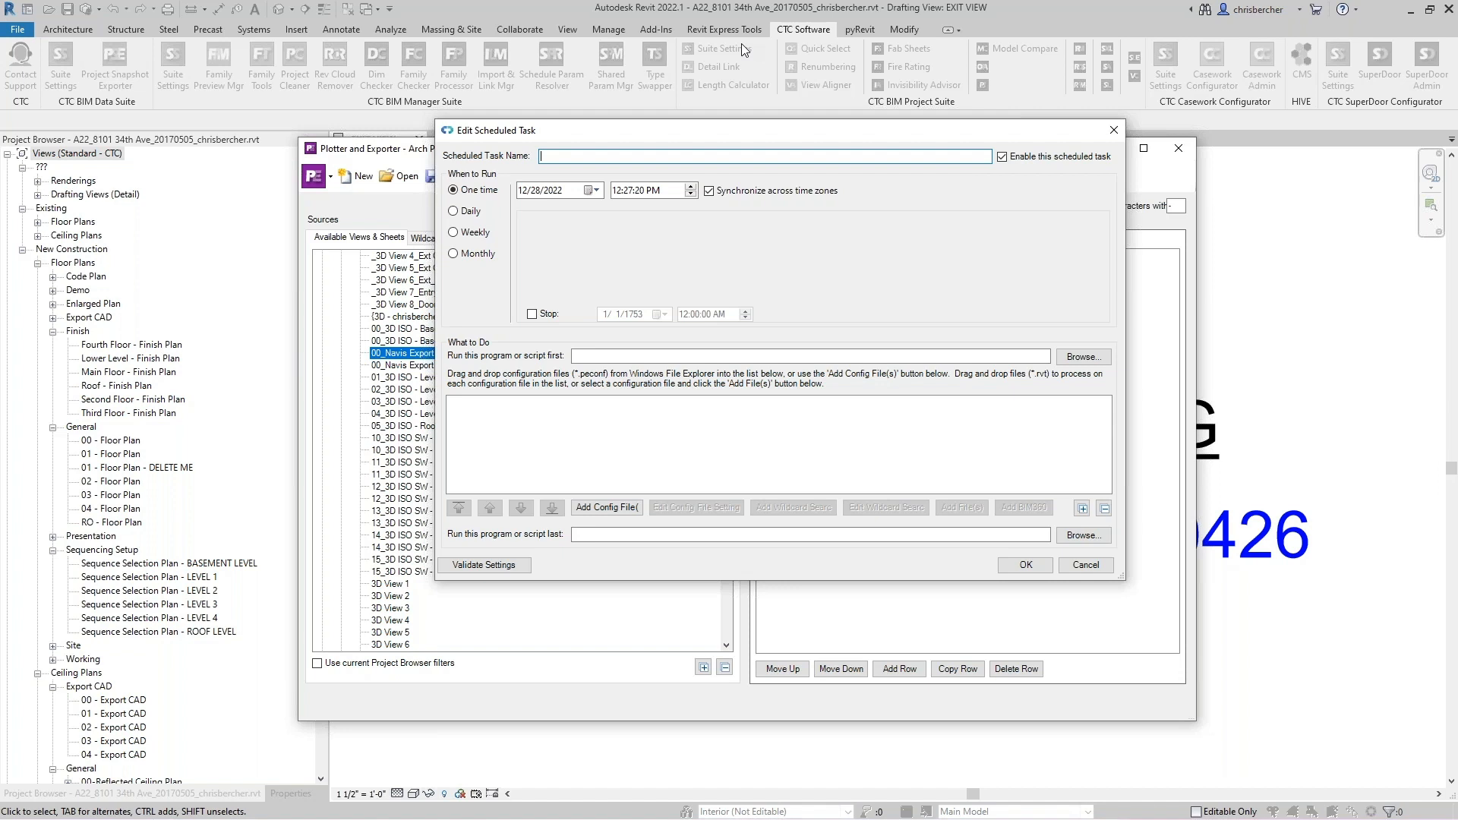
type("Arch BIM 360")
- Set the Arch BIM 360 task to recur weekly on Wednesday only
left_click(465, 233)
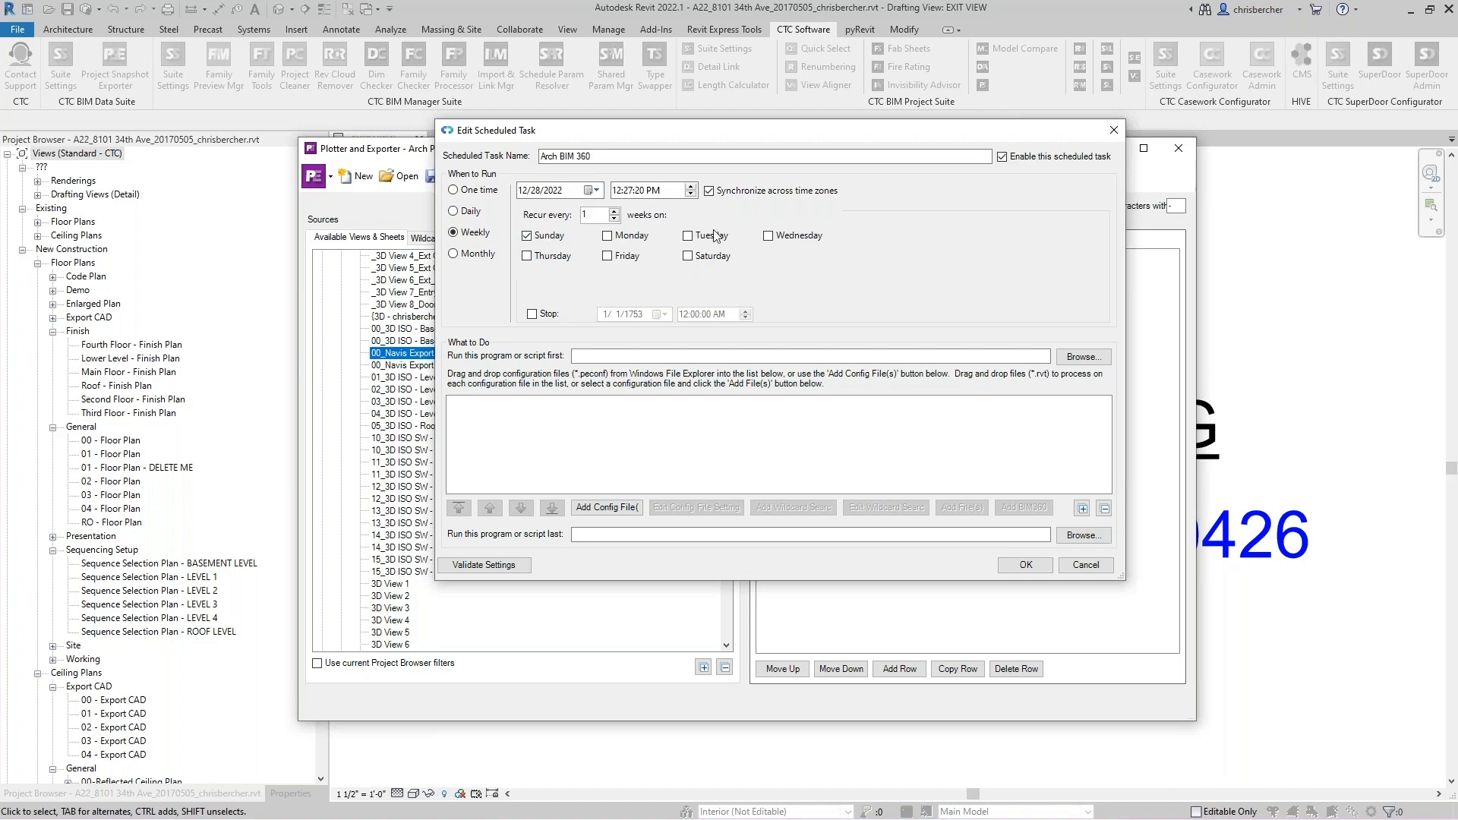
left_click(769, 237)
left_click(539, 240)
- Add the Arch Permit_Half_Navis.peconf configuration file to the Arch BIM 360 task
left_click(607, 508)
left_click(683, 233)
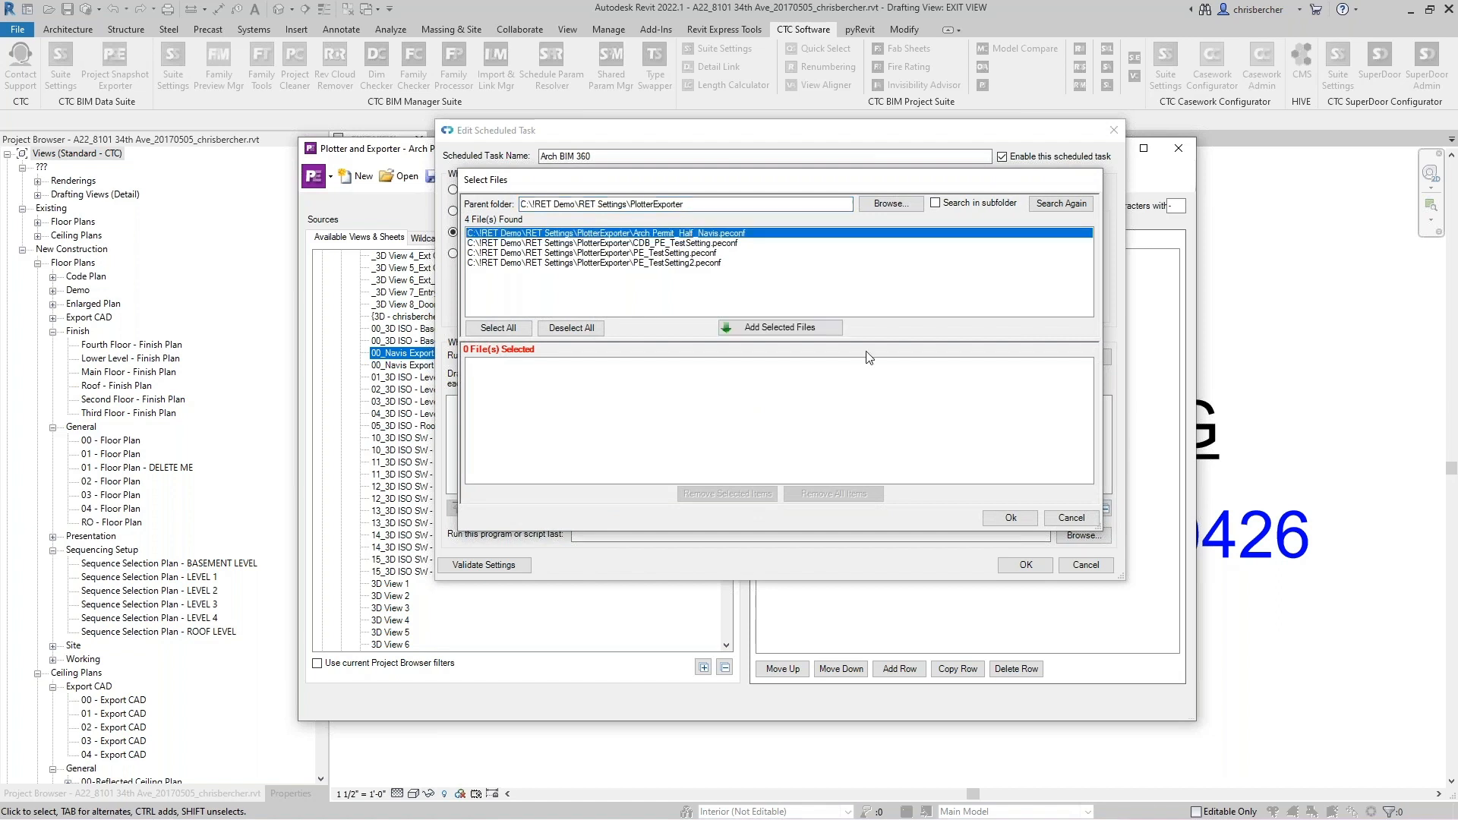
left_click(828, 327)
left_click(1011, 518)
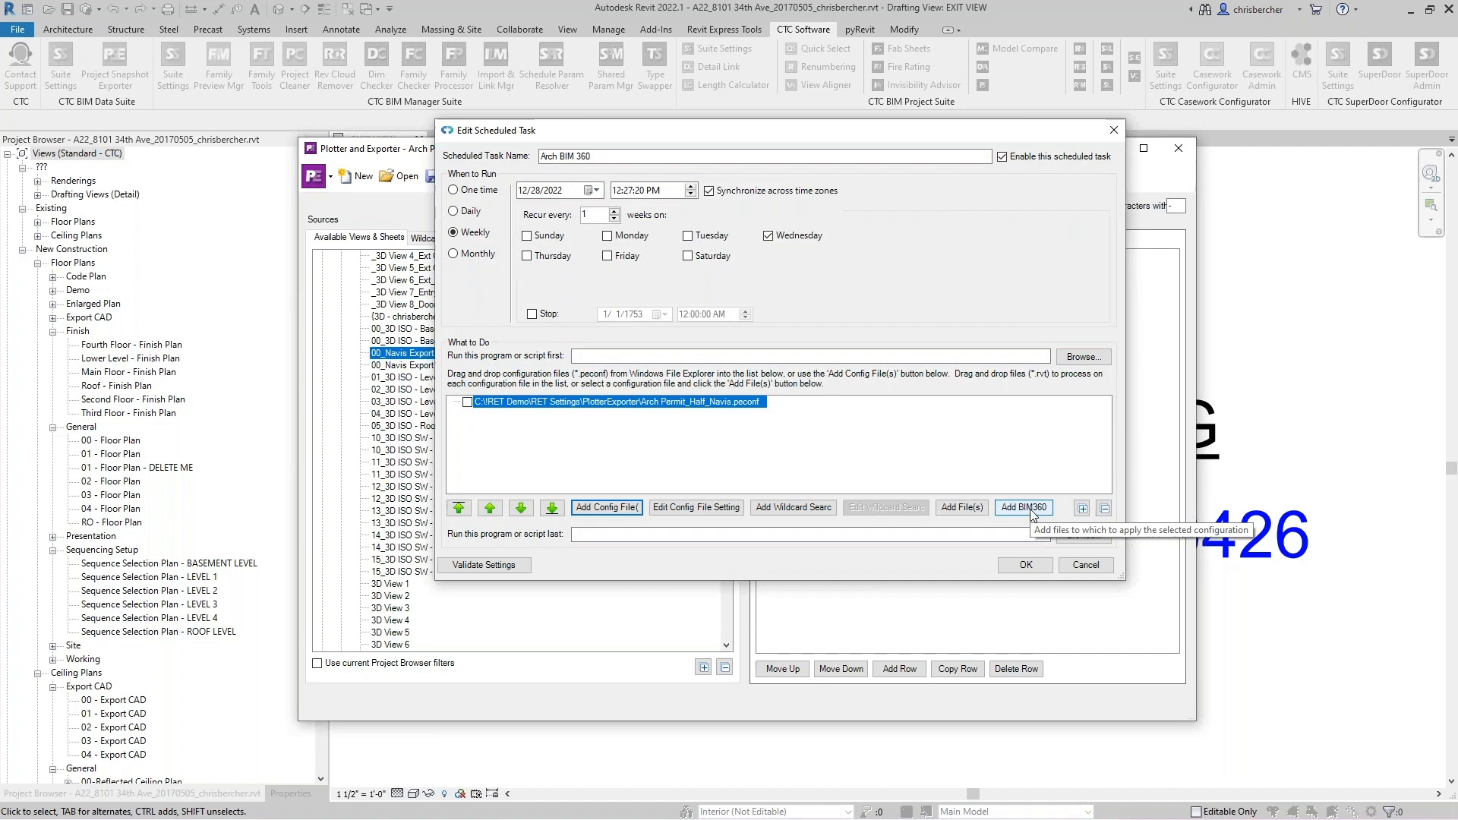
- Add the BIM 360 model A22_8101 34th Ave_20170505.rvt from CTC Office Building 2022 Project Files to the configuration
left_click(1032, 514)
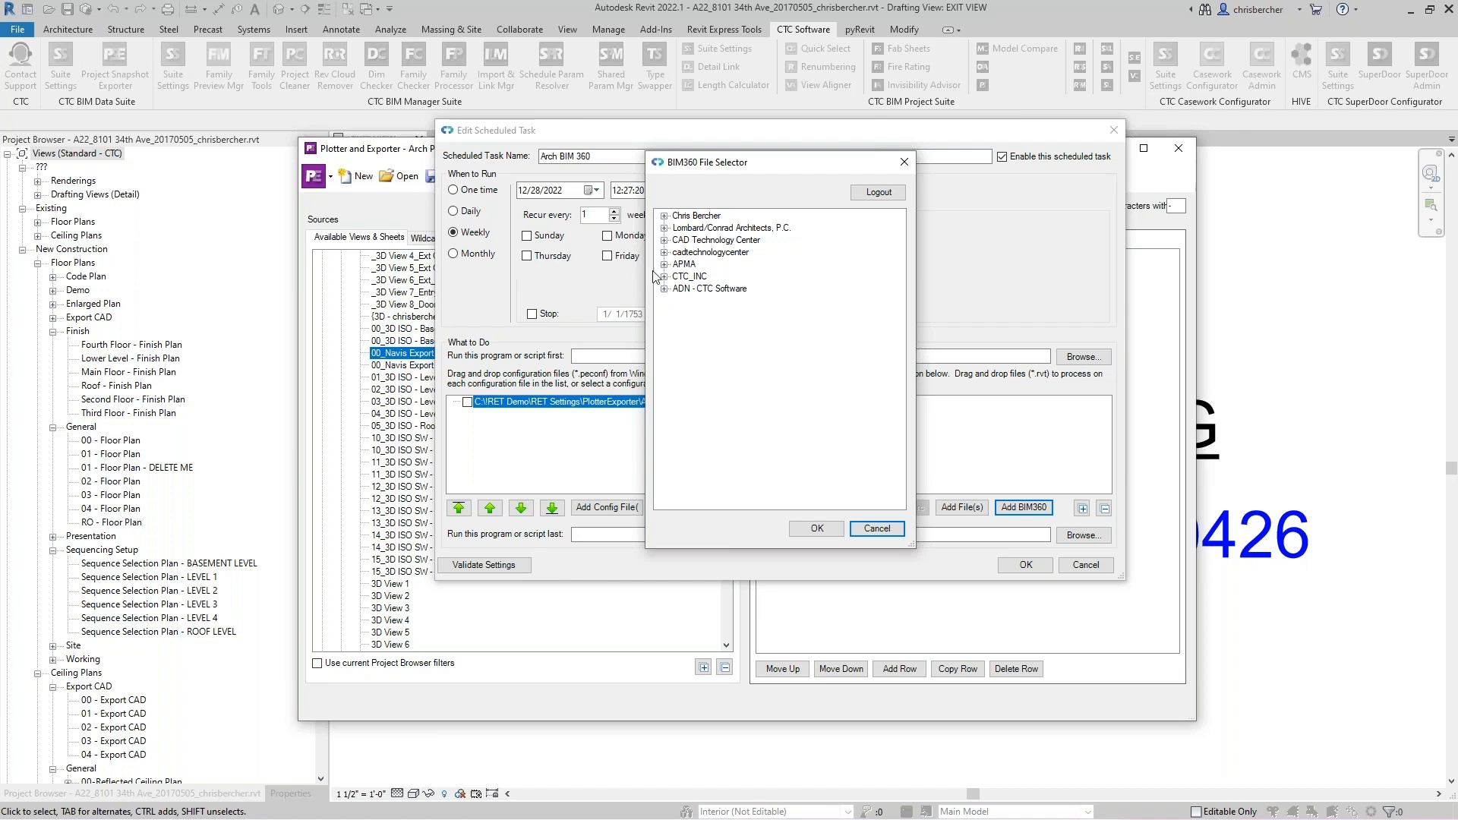
left_click(684, 291)
left_click(665, 290)
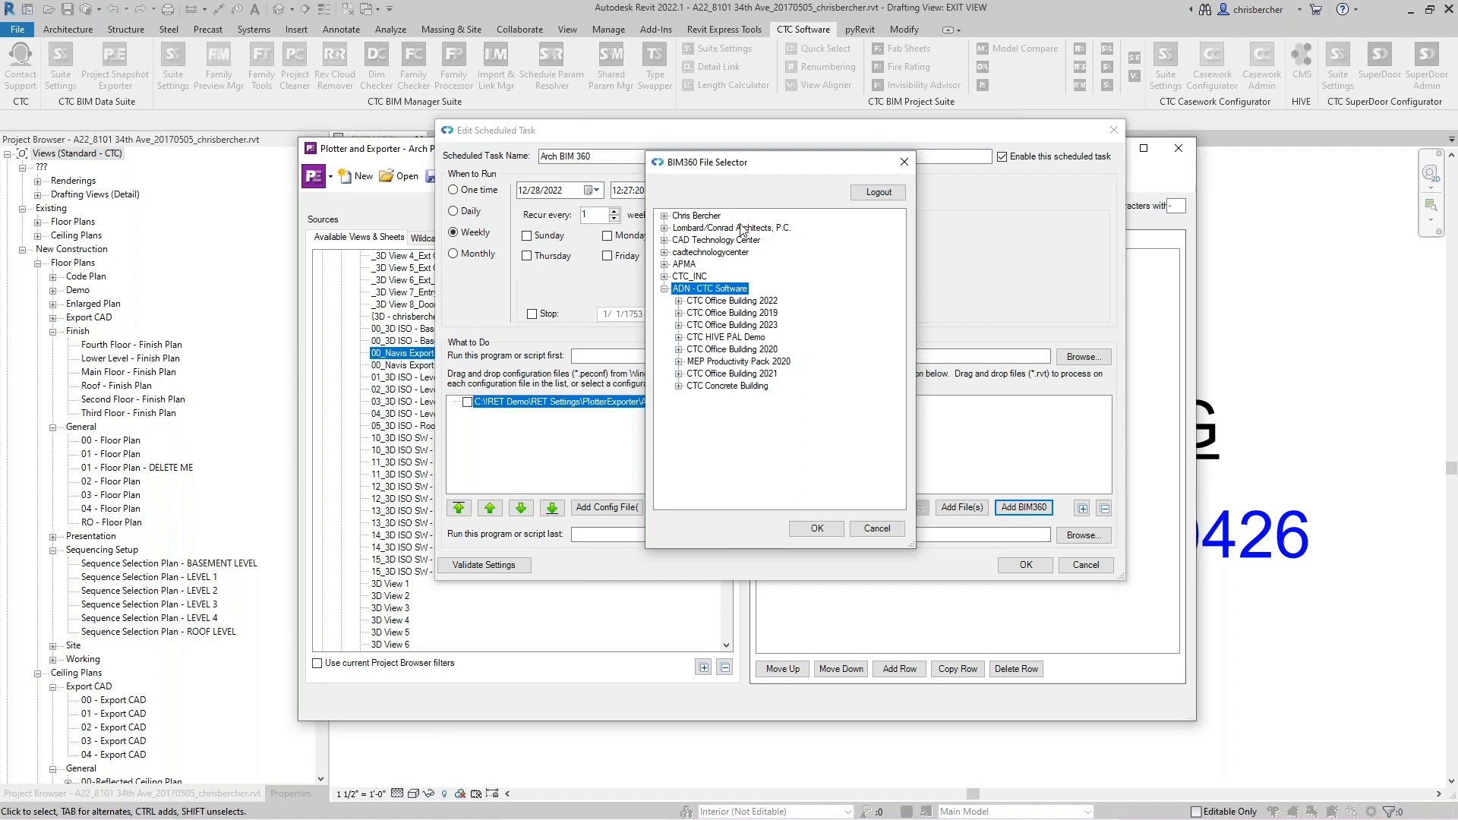
left_click(665, 216)
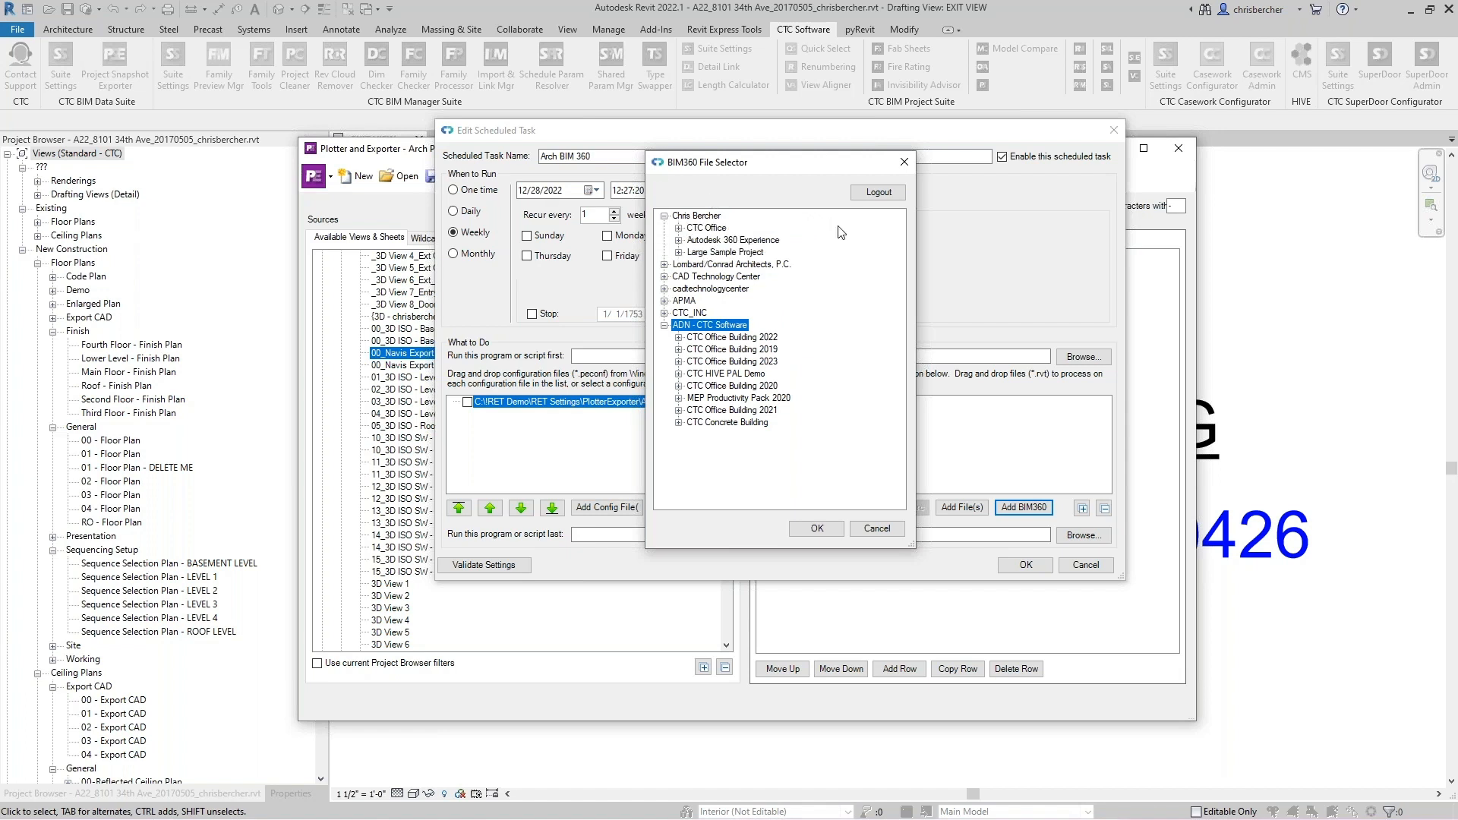
left_click(664, 216)
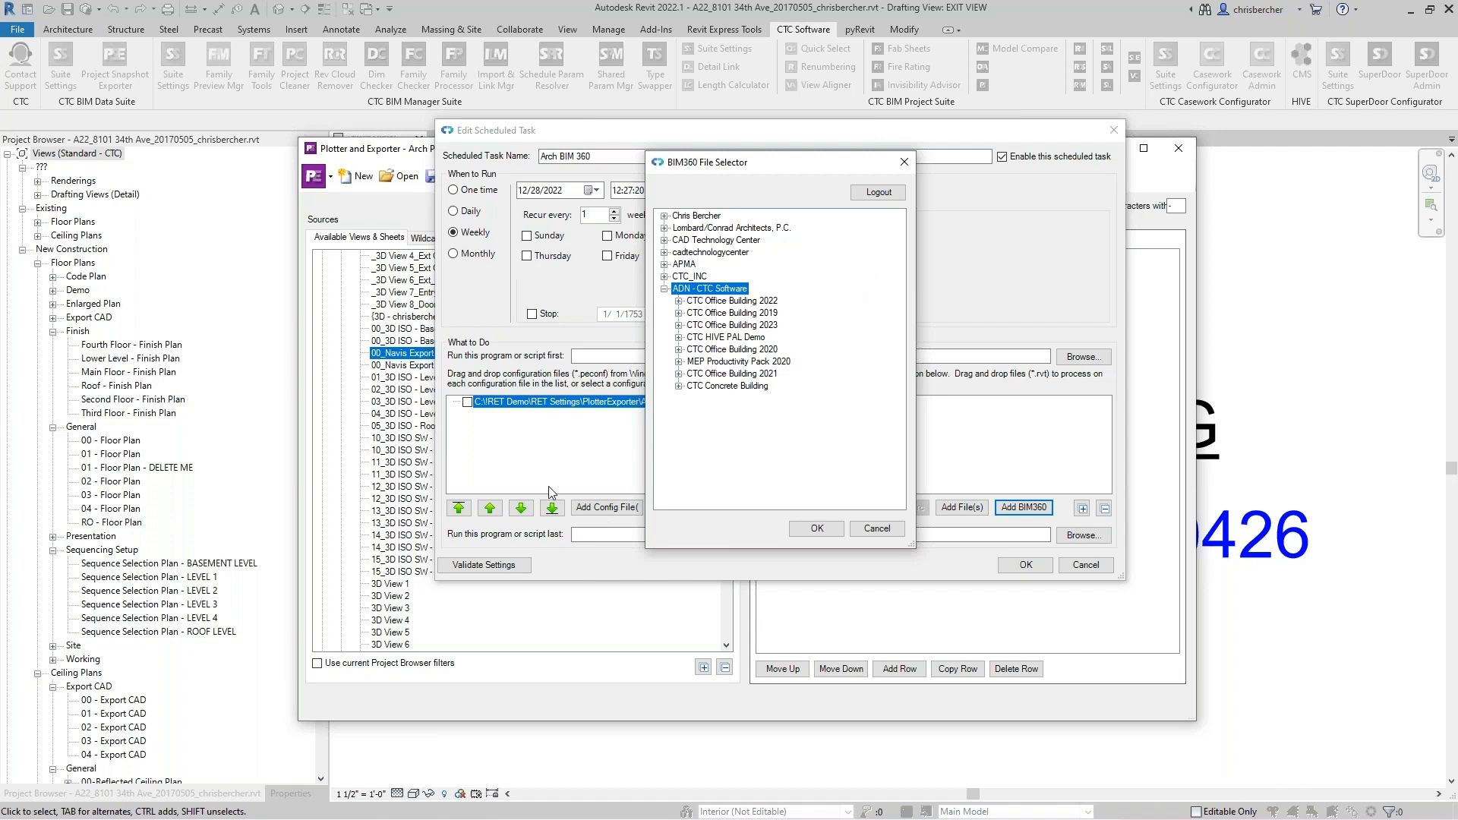
left_click(679, 301)
left_click(717, 325)
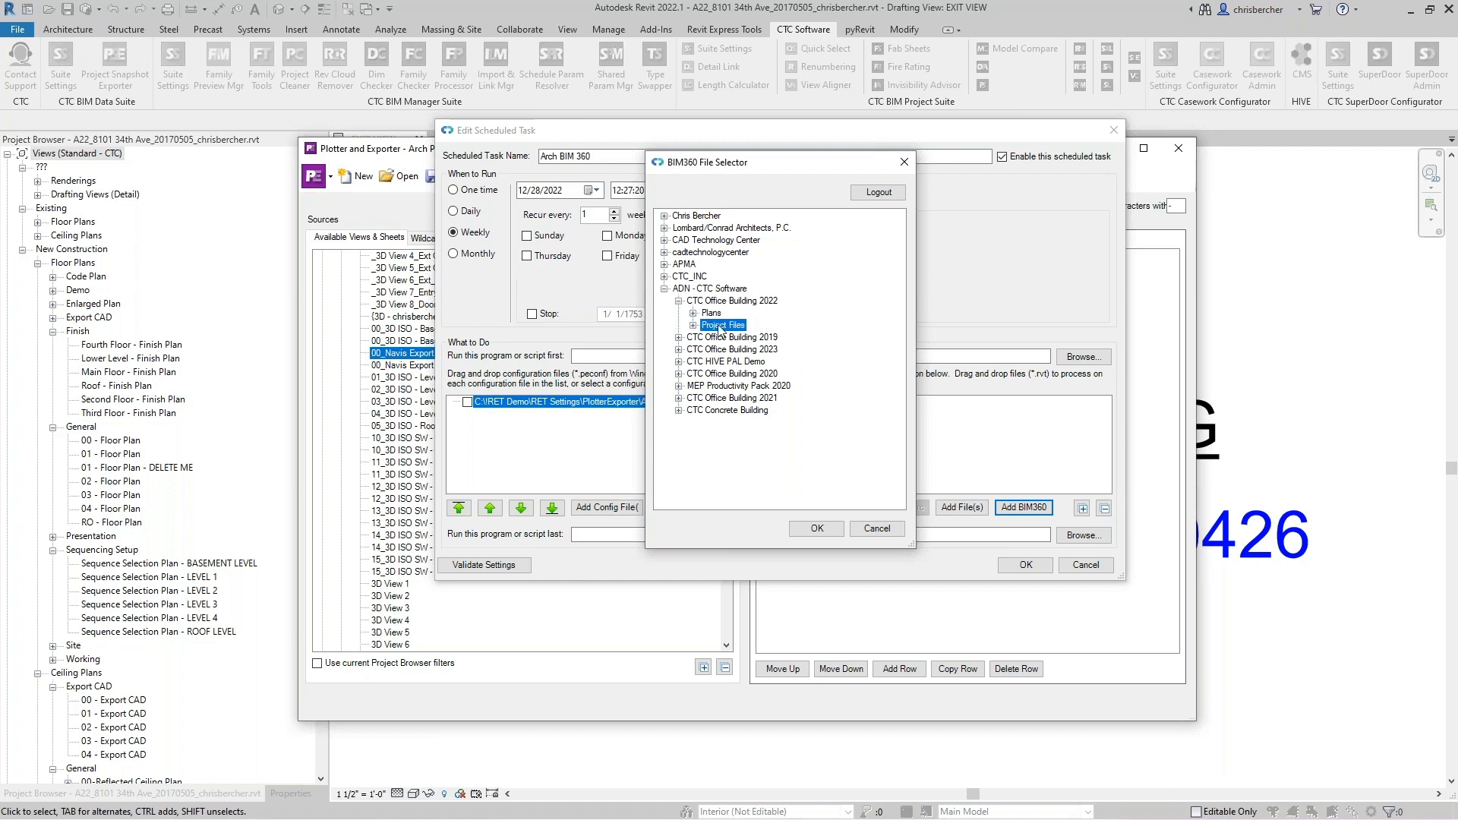
left_click(693, 325)
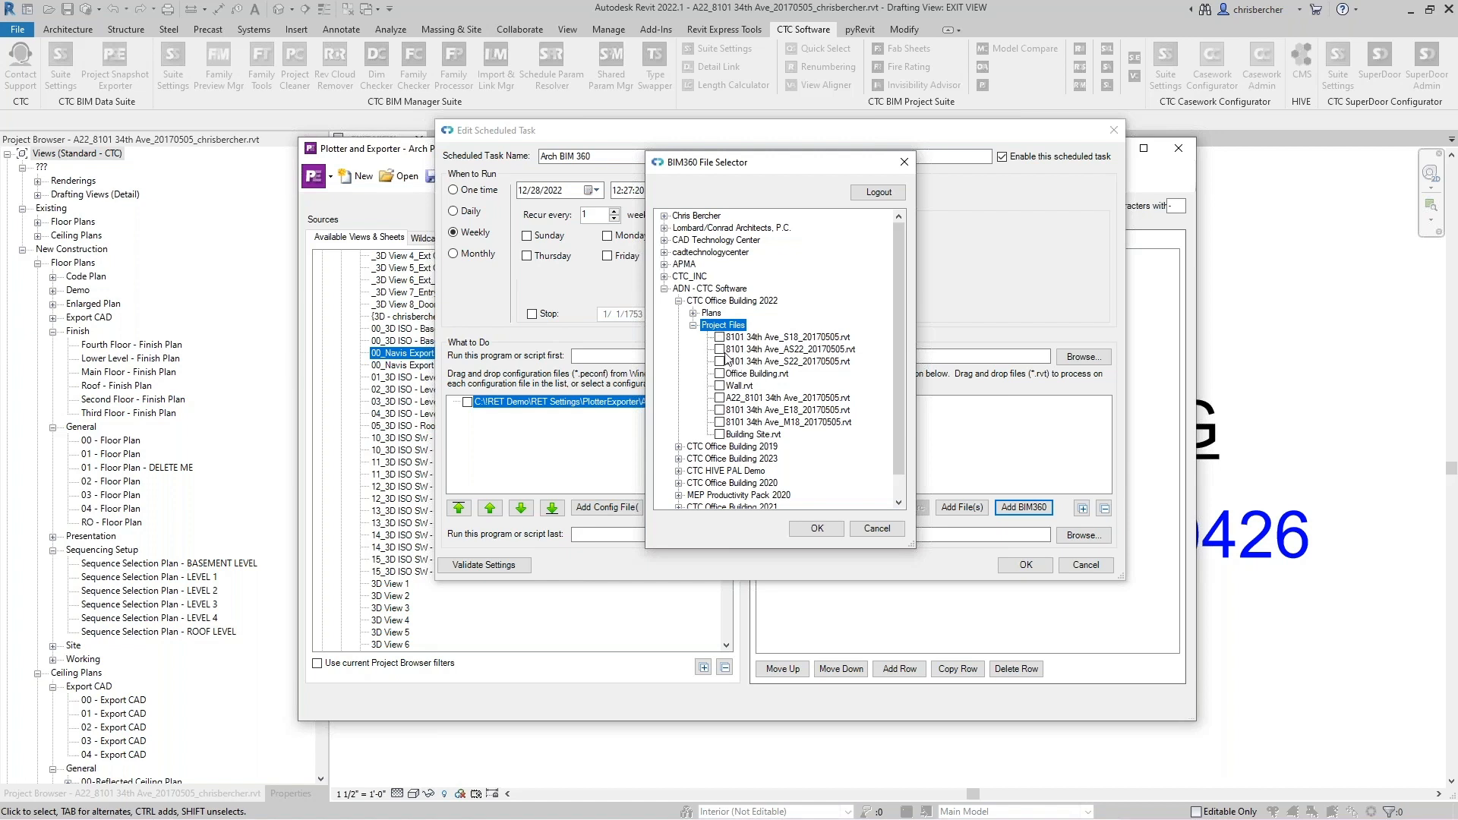
left_click(719, 398)
left_click(813, 528)
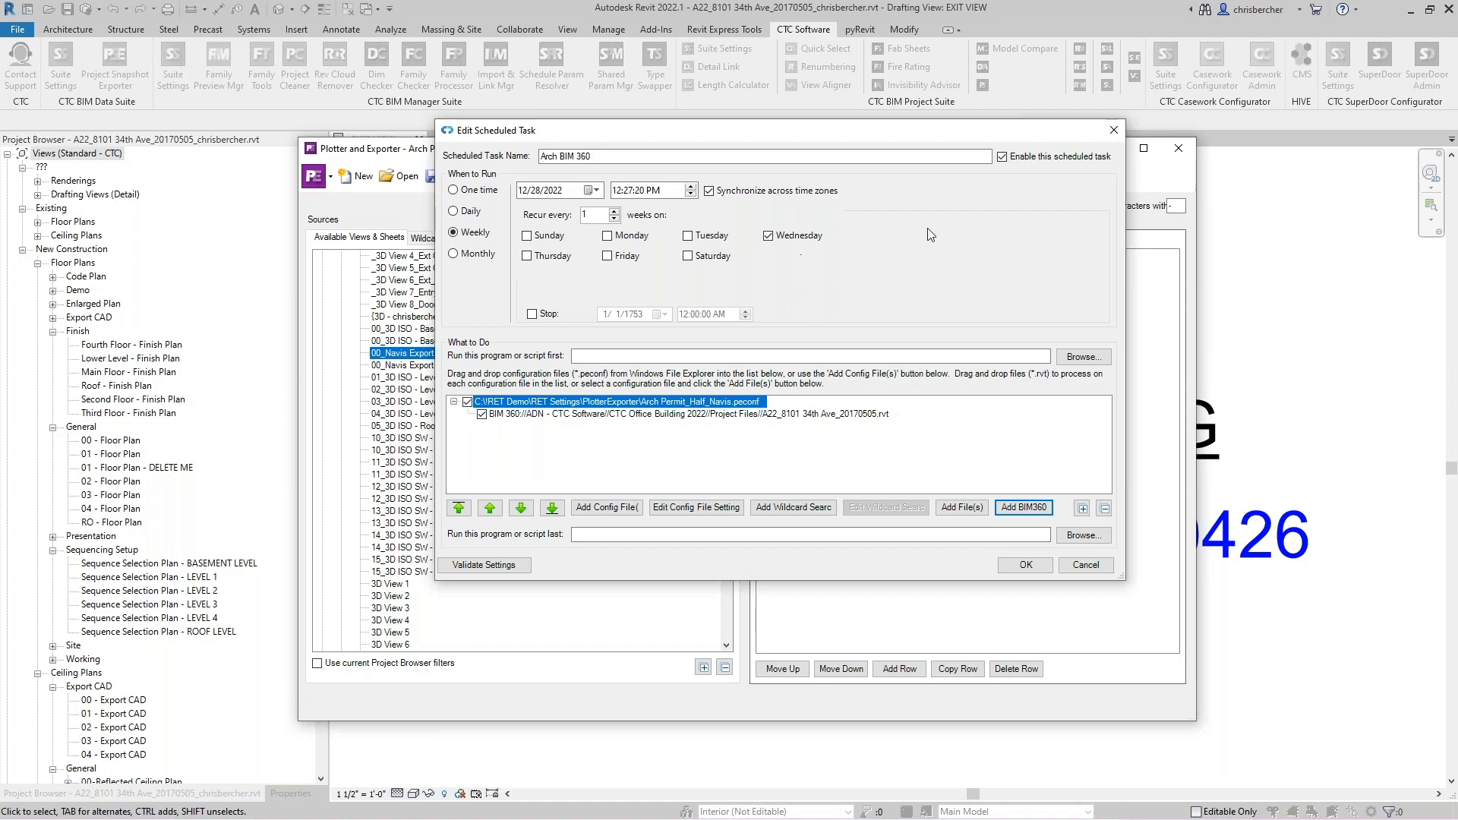
- Save the Arch BIM 360 scheduled task and close the scheduled tasks list
left_click(638, 192)
left_click(1024, 566)
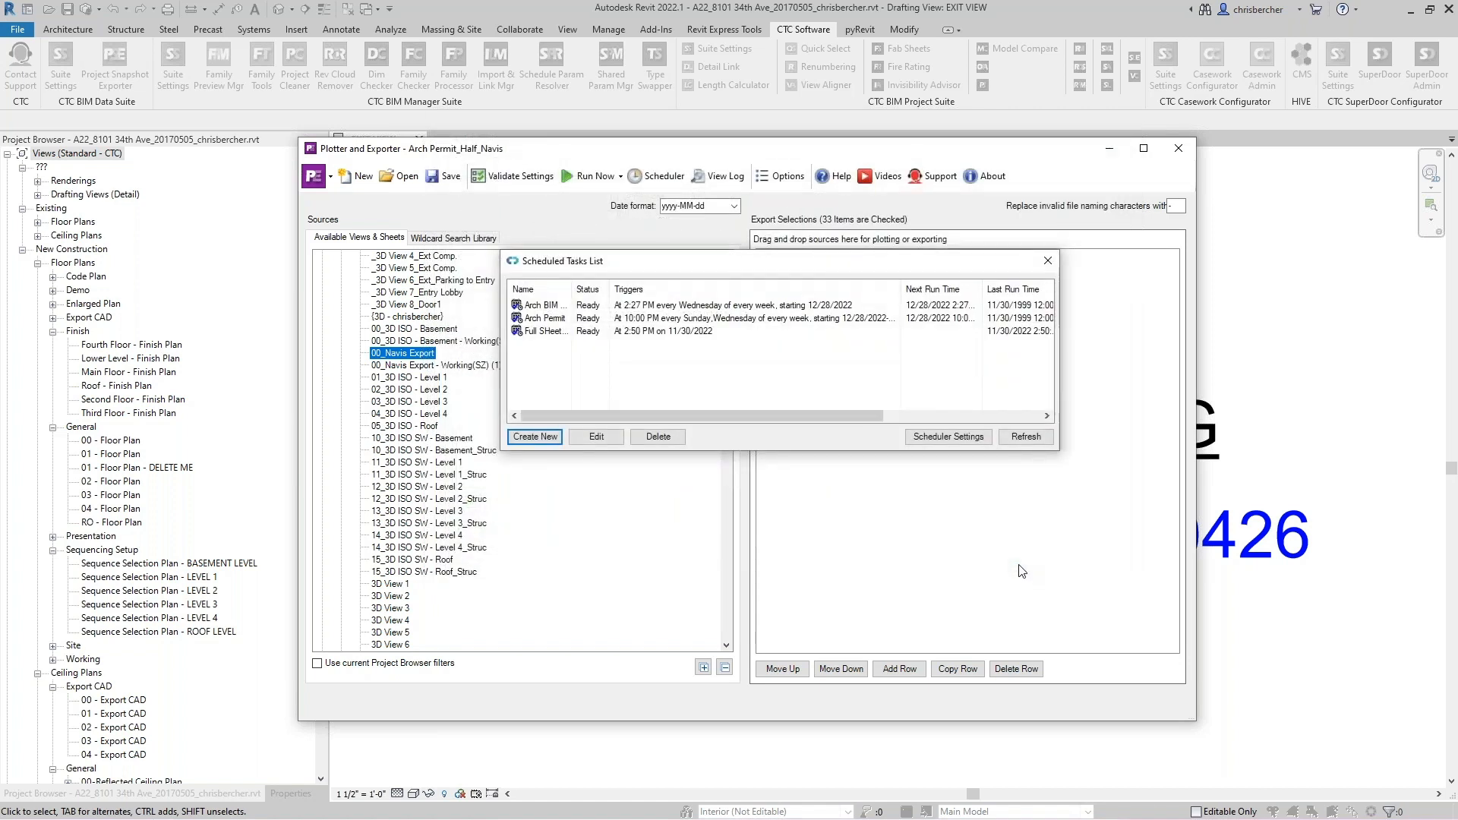
left_click(1052, 266)
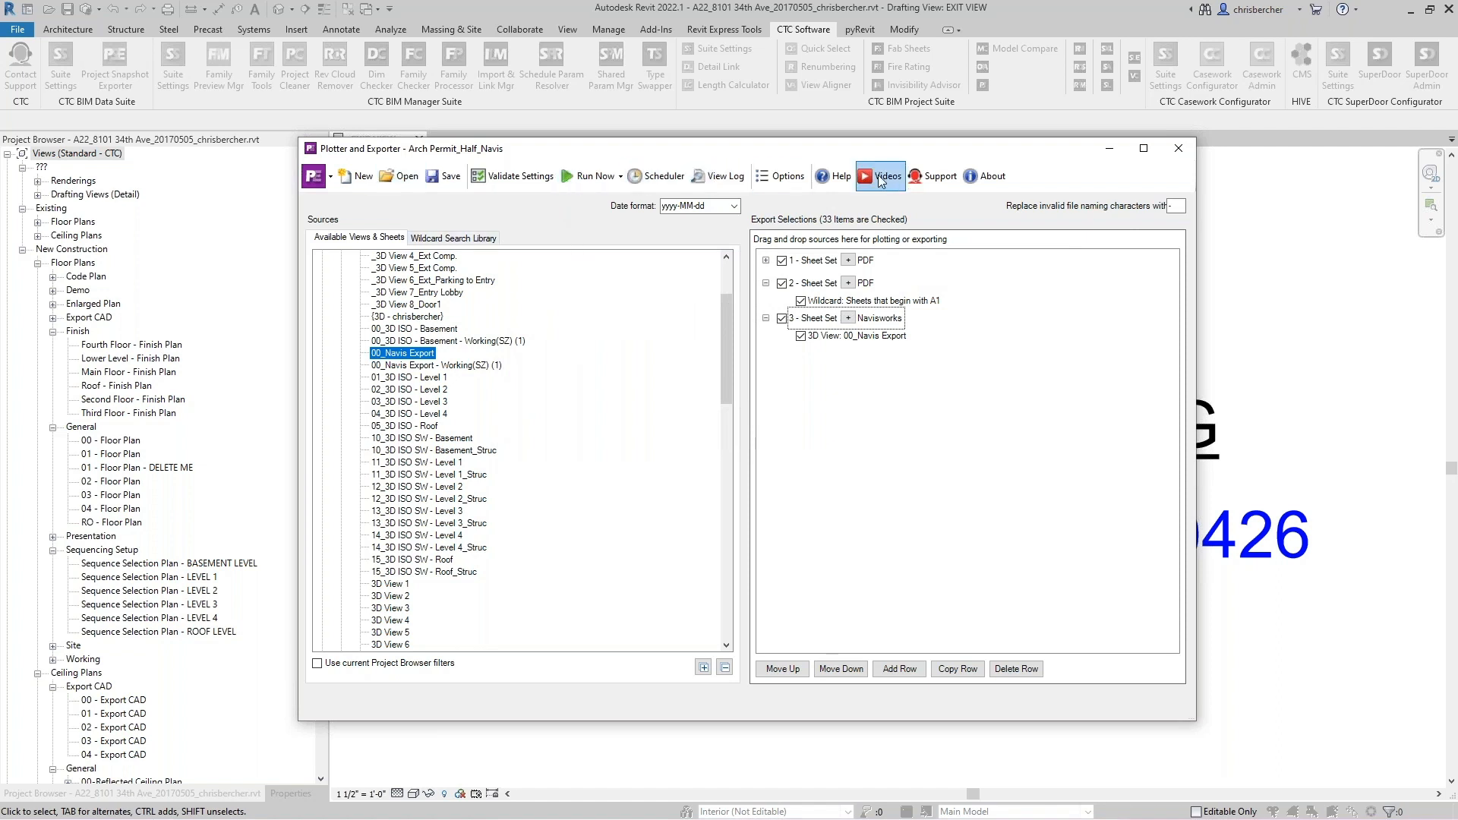
- Review the Plotter and Exporter options, including the general and email settings, and close the dialog
left_click(781, 179)
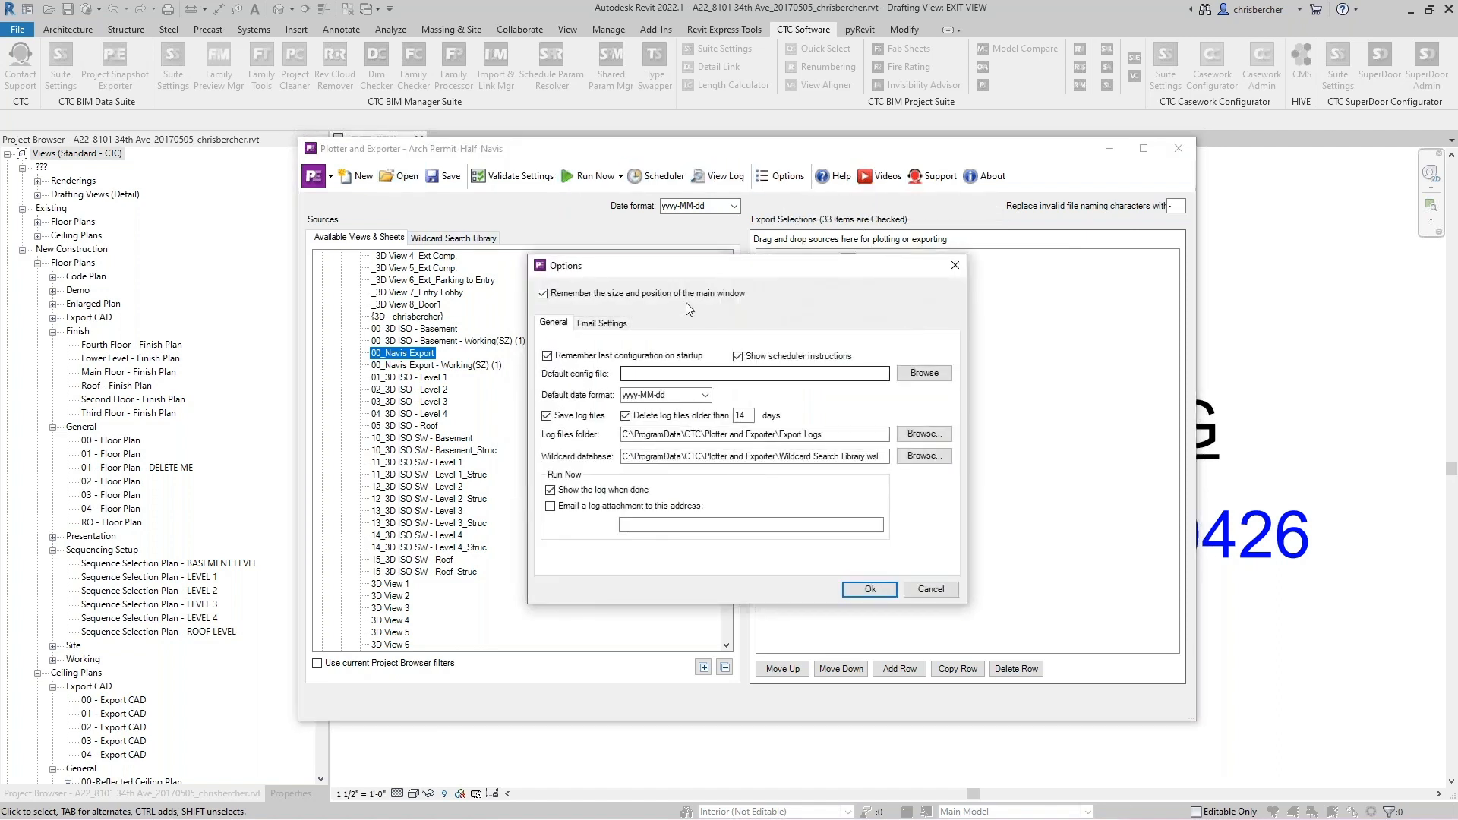
left_click(598, 324)
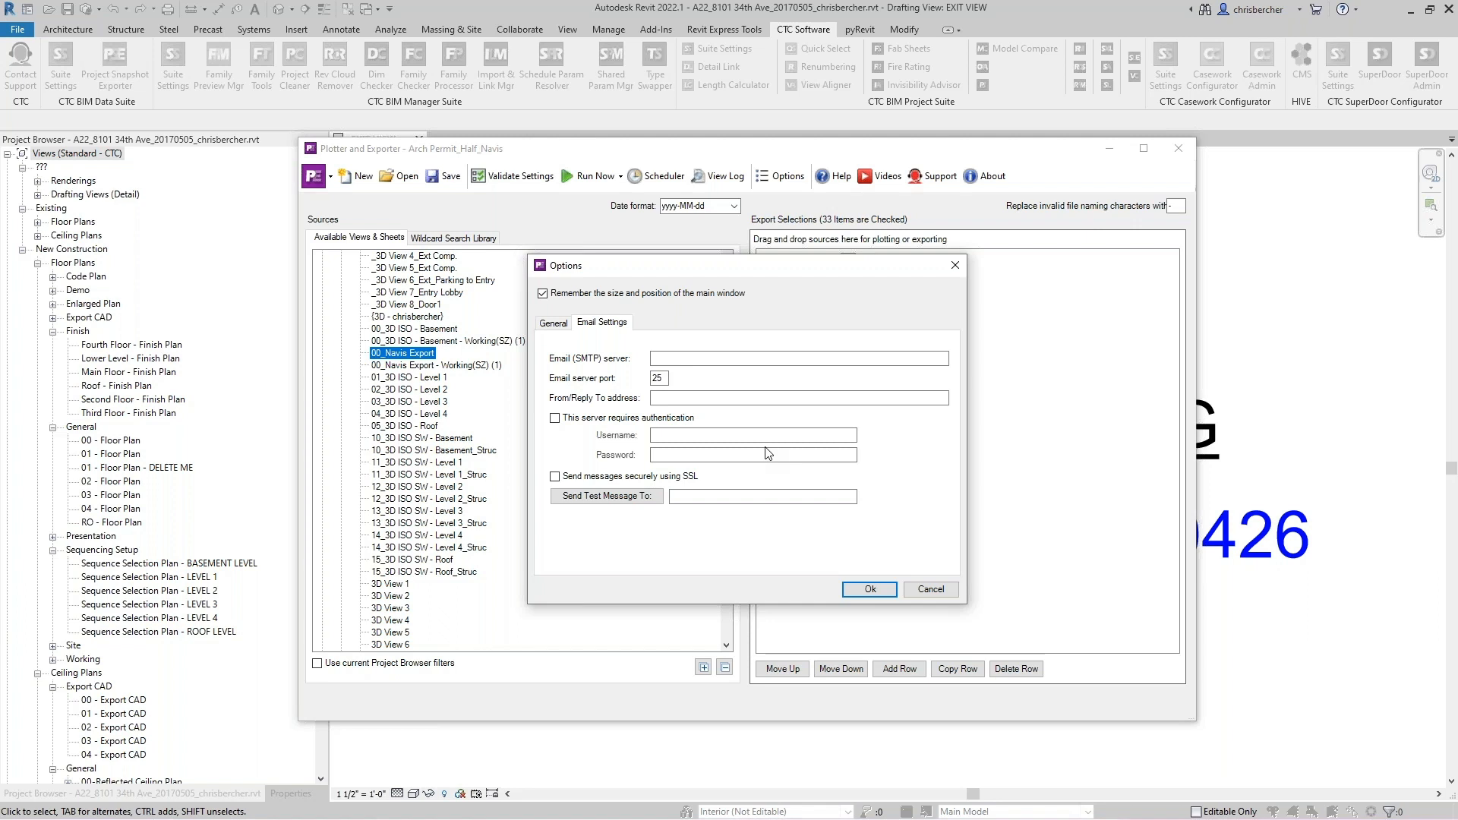
left_click(767, 360)
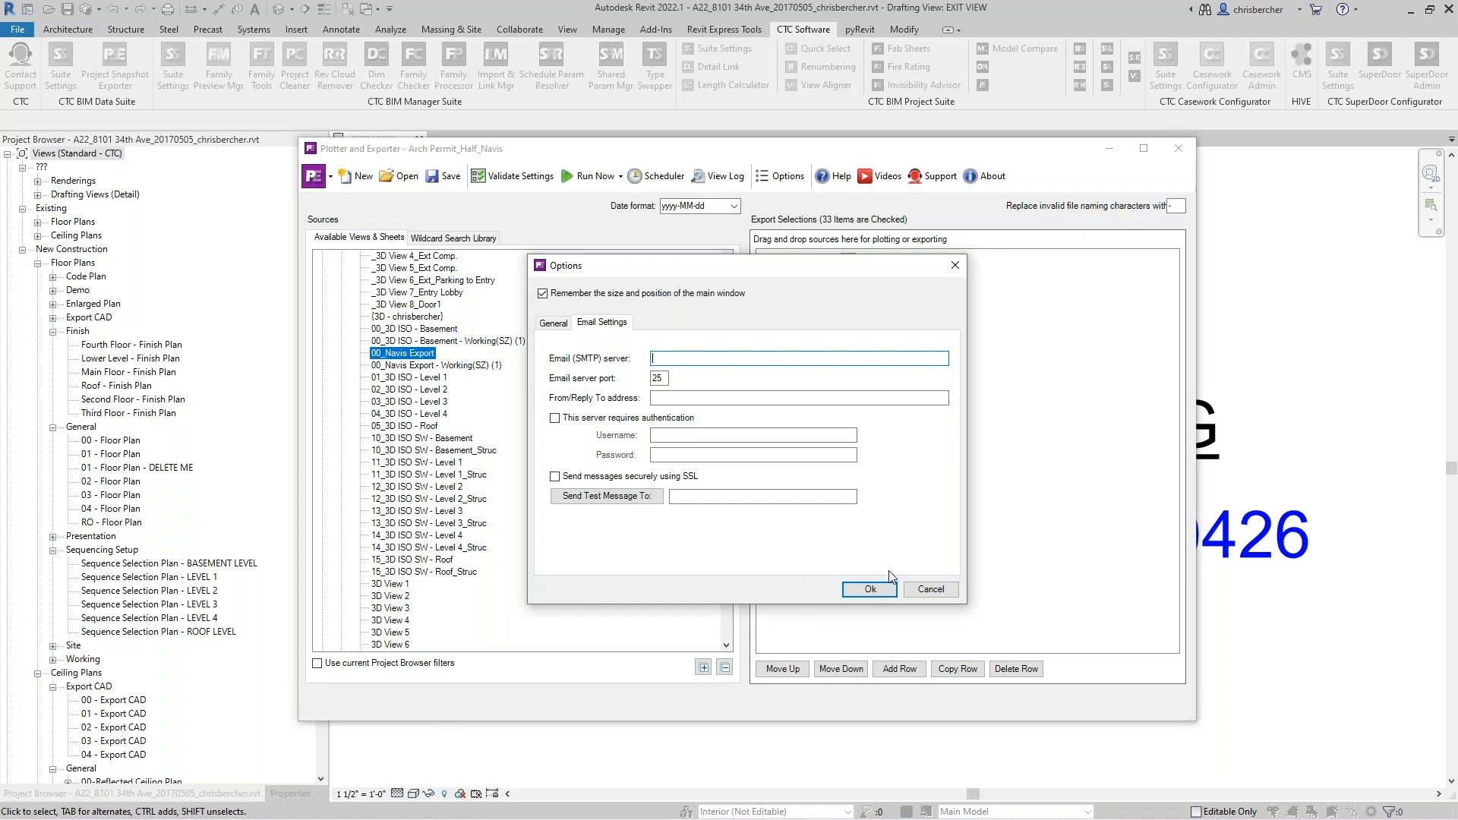
left_click_drag(827, 273, 843, 265)
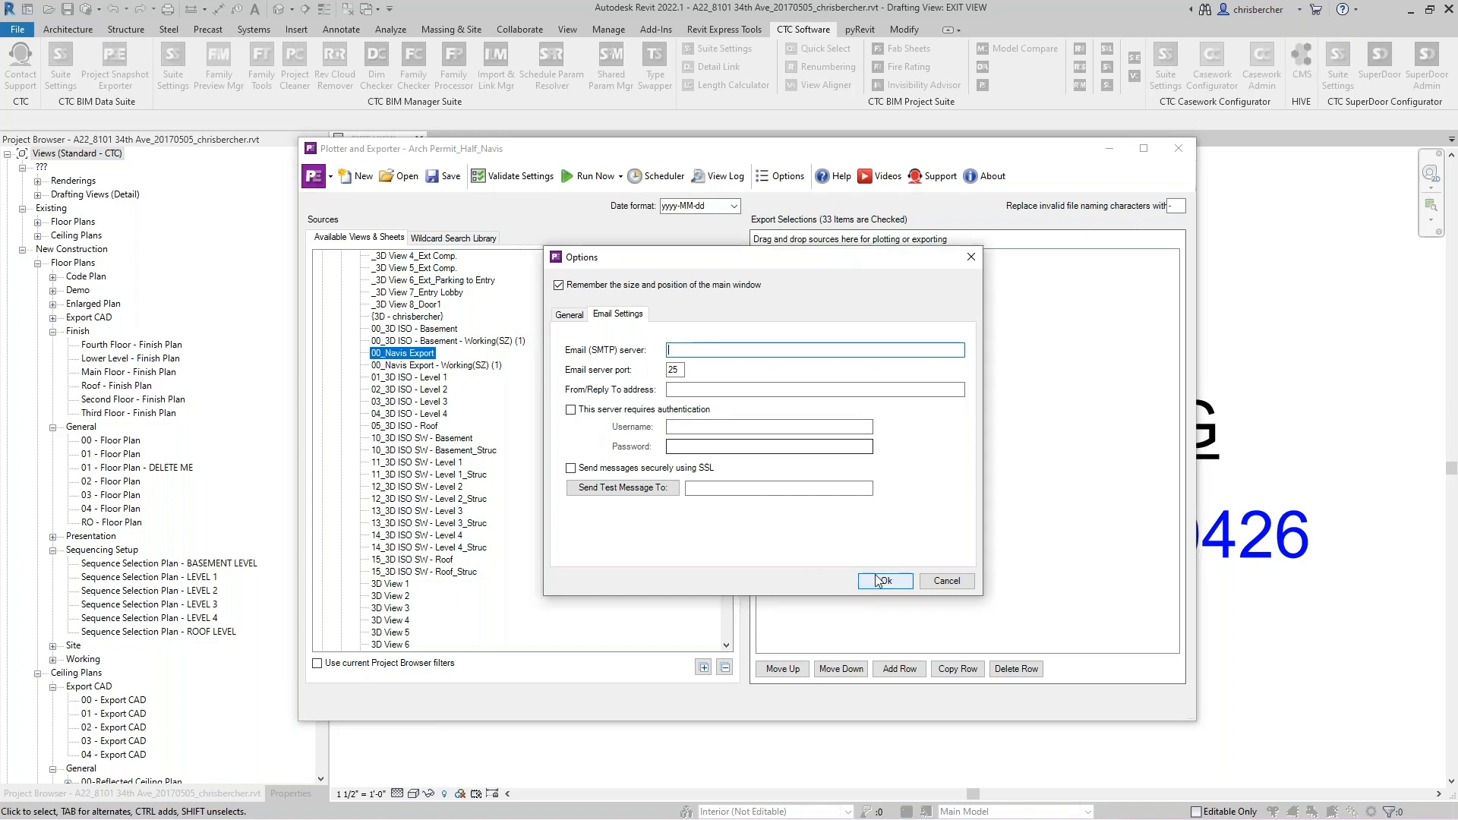
left_click(887, 581)
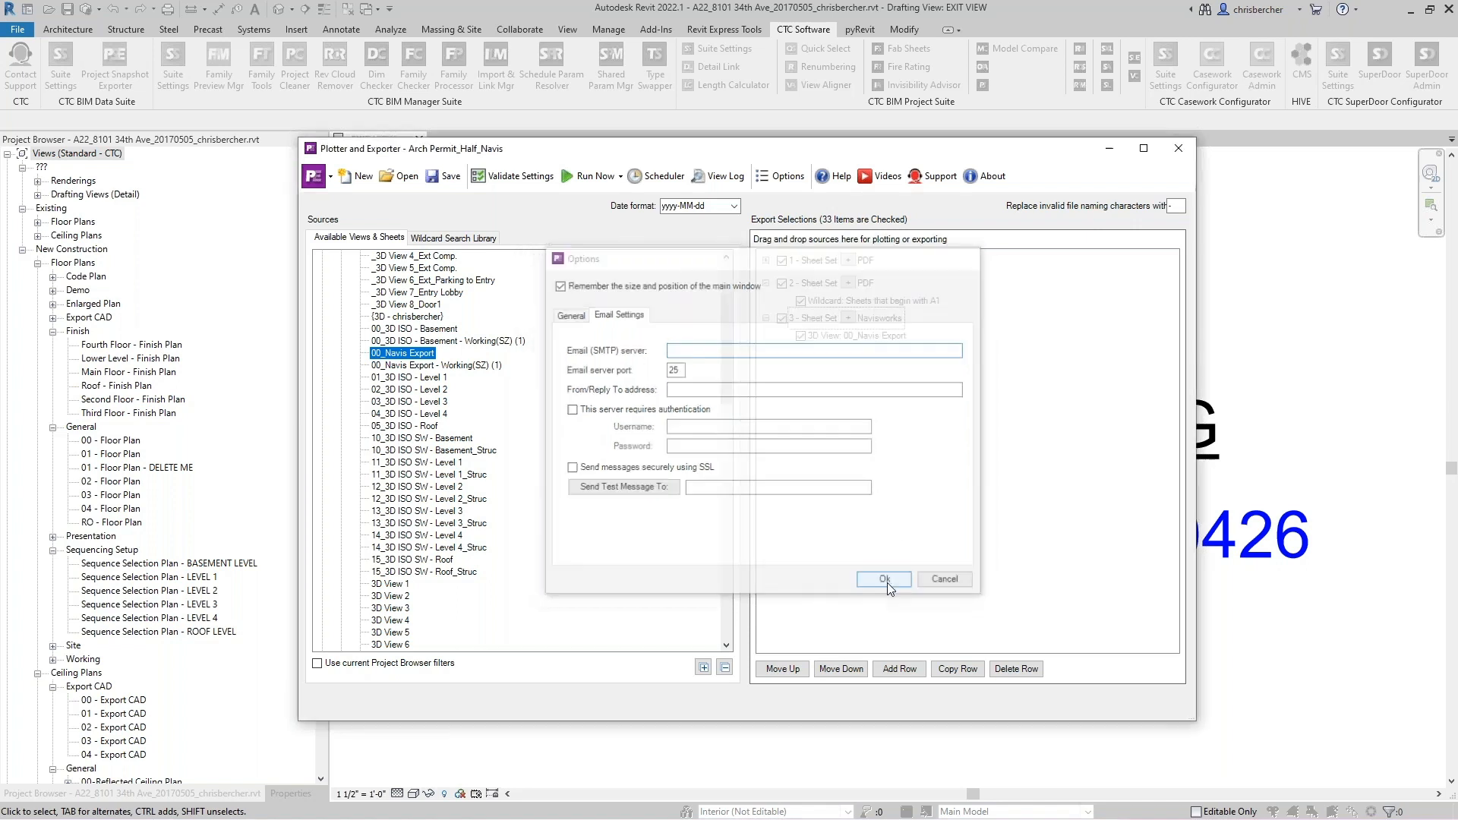